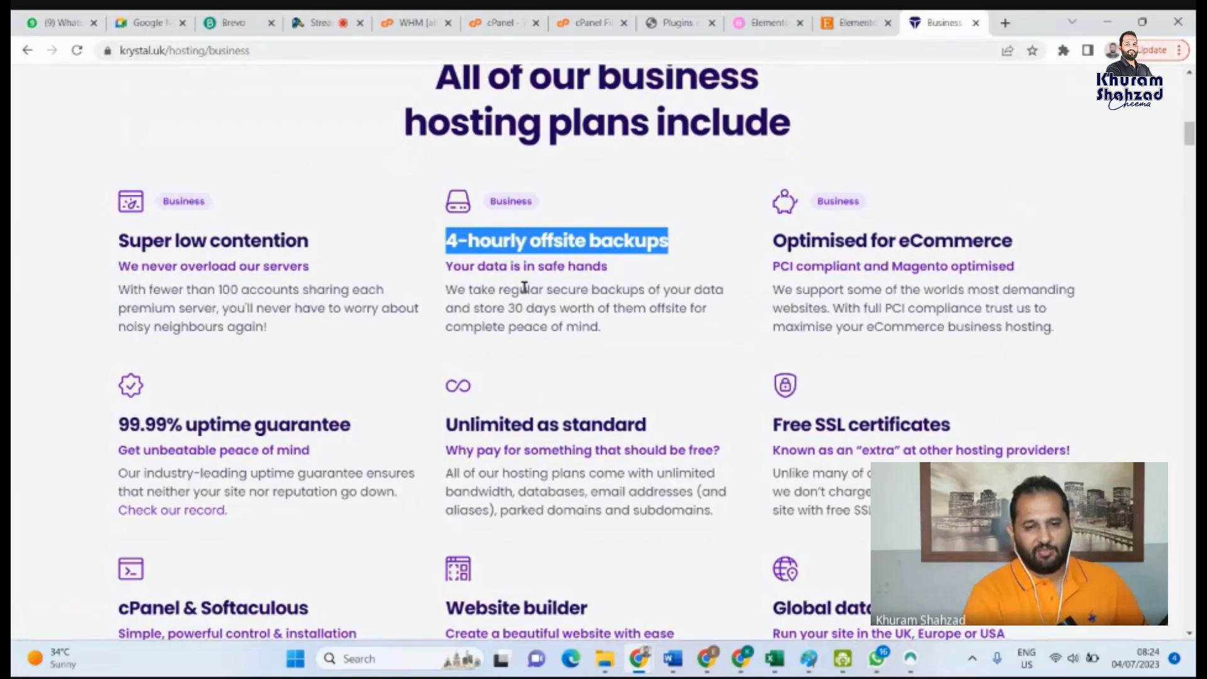
Review the business hosting features and compare the plans' sites, storage, resources and resource boost
scroll(525, 287, down, 1)
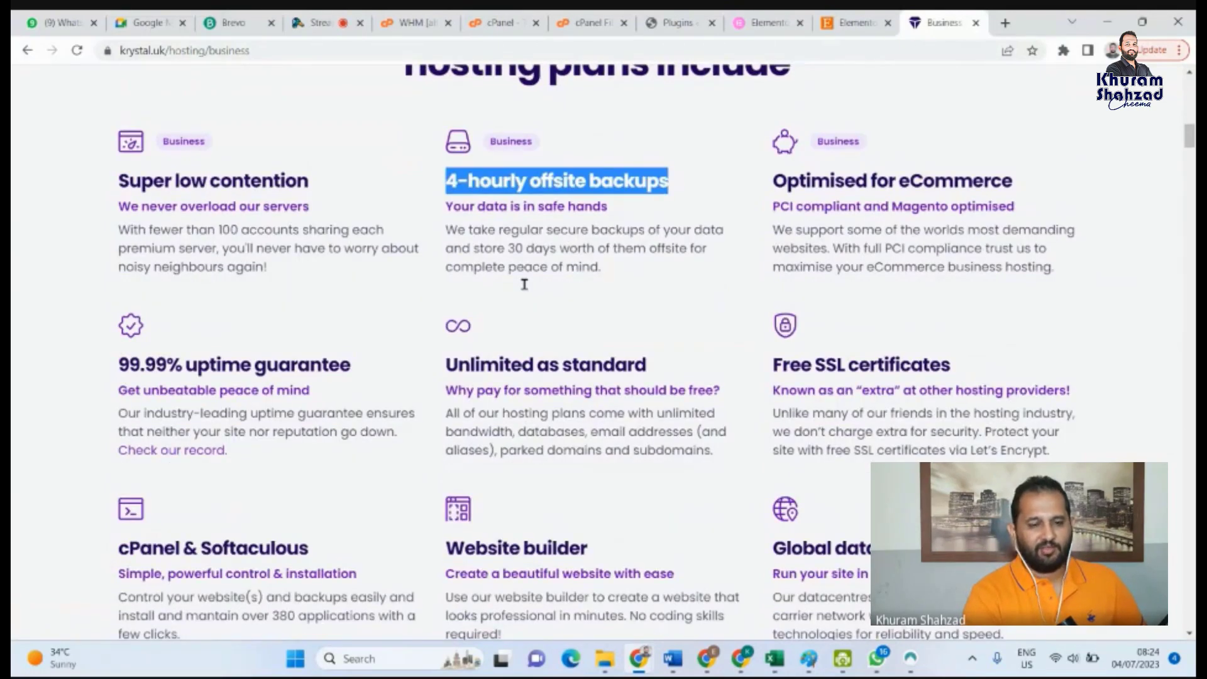
scroll(524, 284, down, 1)
scroll(524, 284, up, 1)
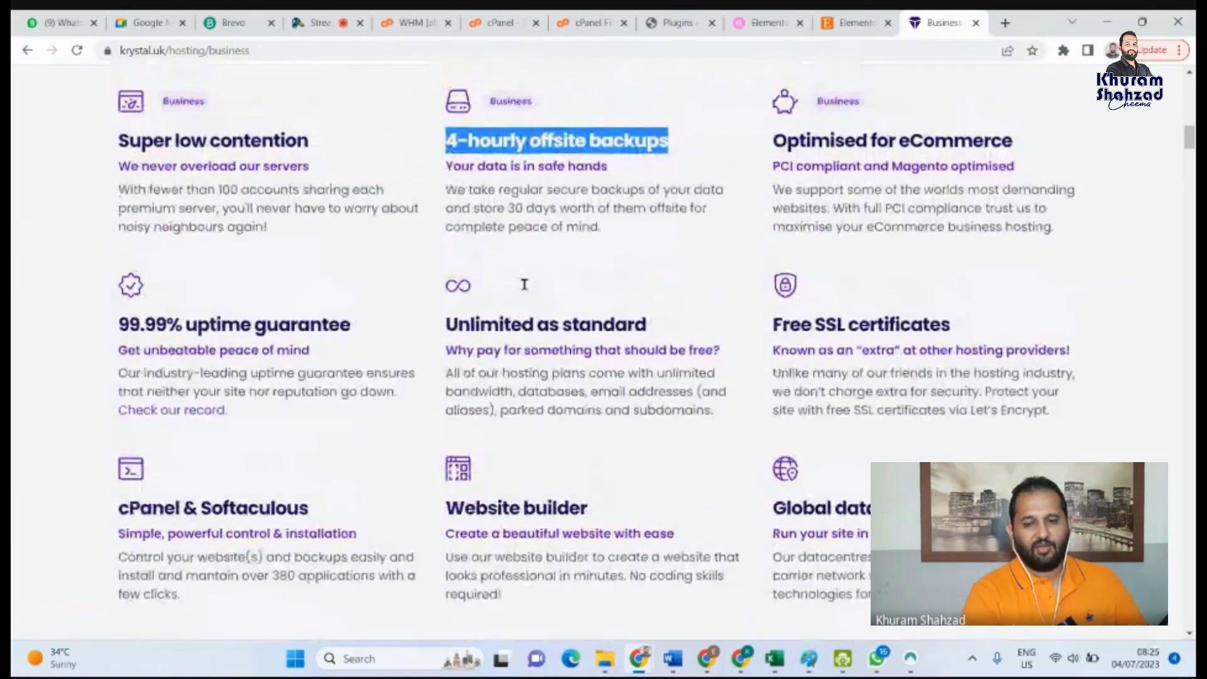
scroll(525, 284, down, 3)
scroll(525, 284, down, 4)
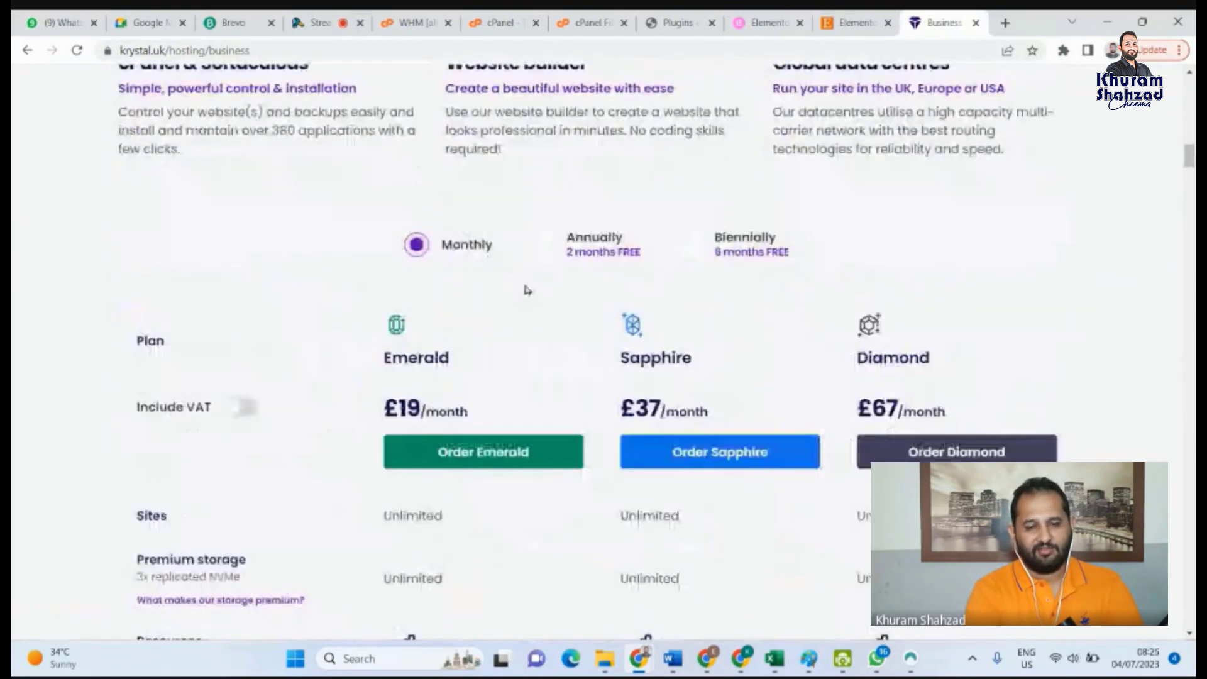
scroll(526, 288, down, 5)
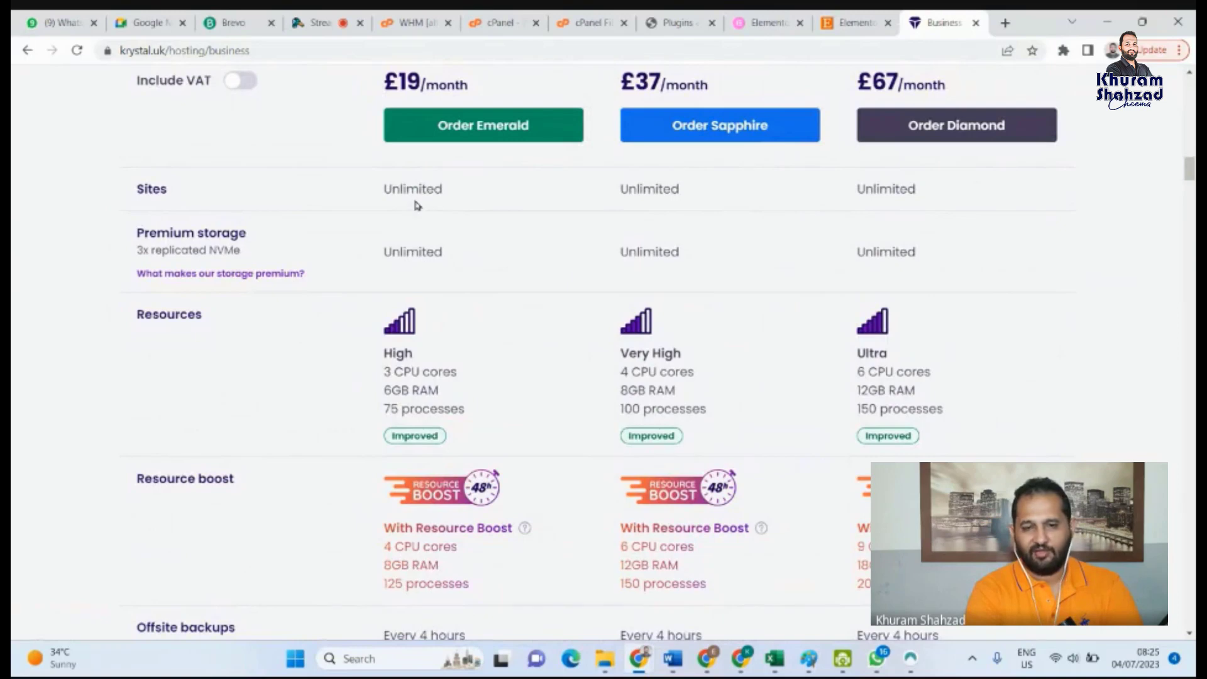
scroll(435, 259, down, 1)
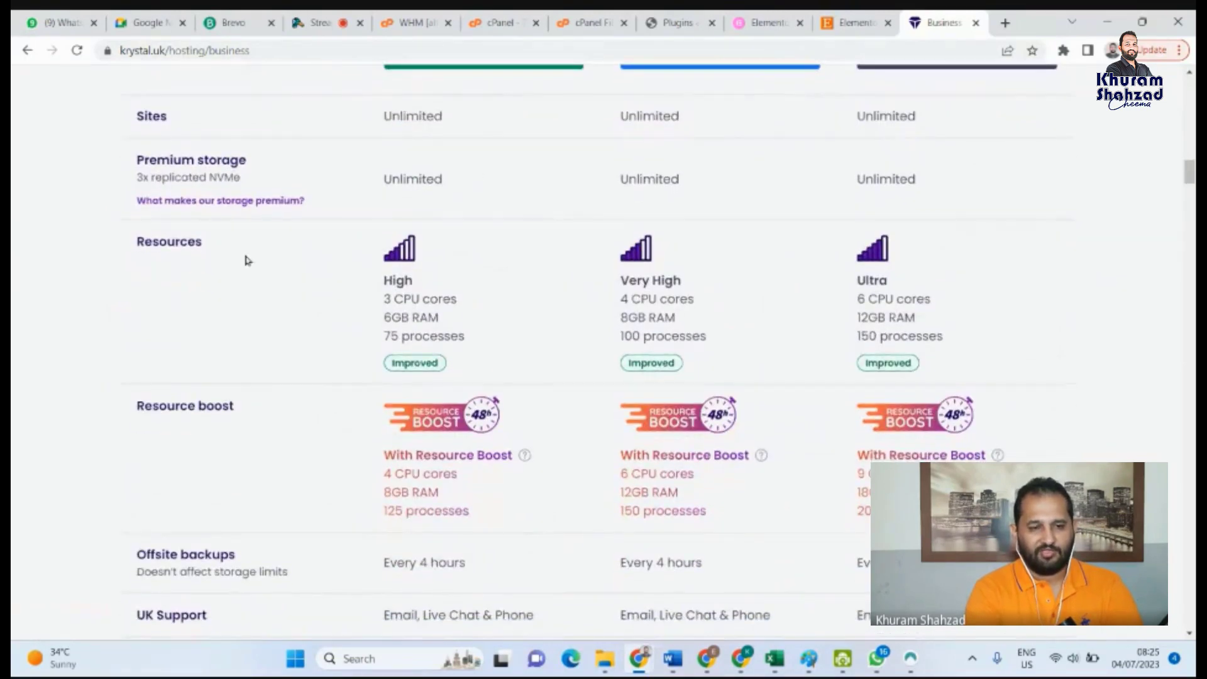
scroll(434, 288, down, 1)
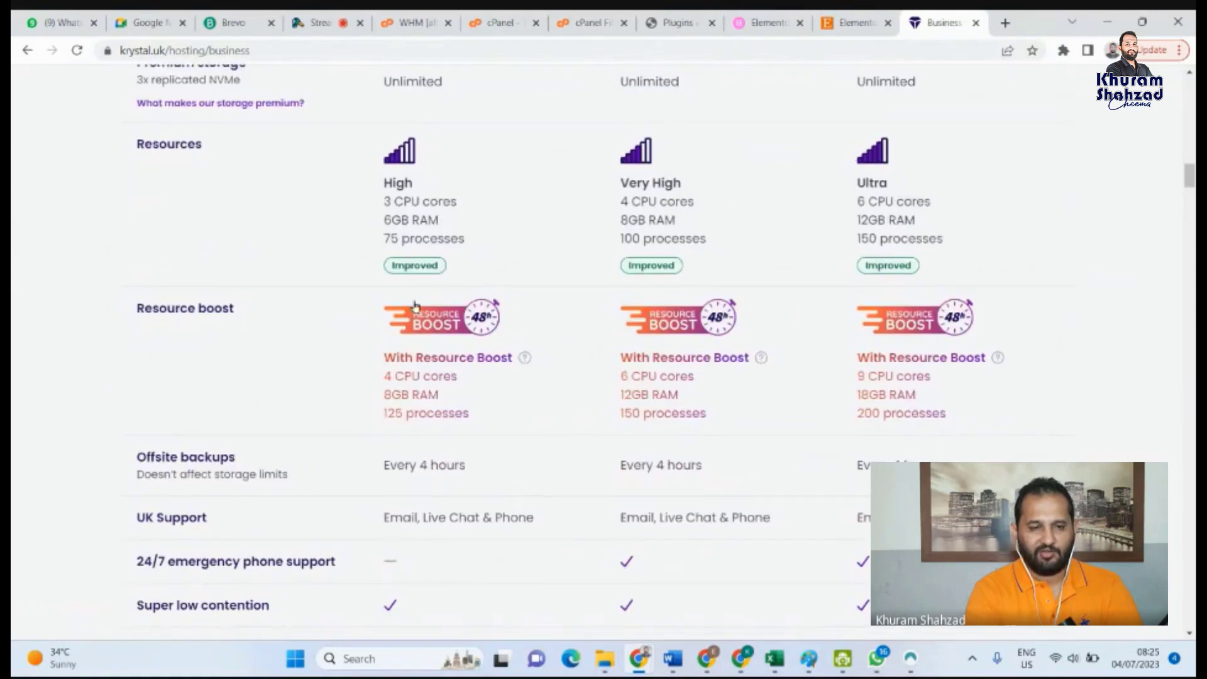
scroll(513, 375, down, 1)
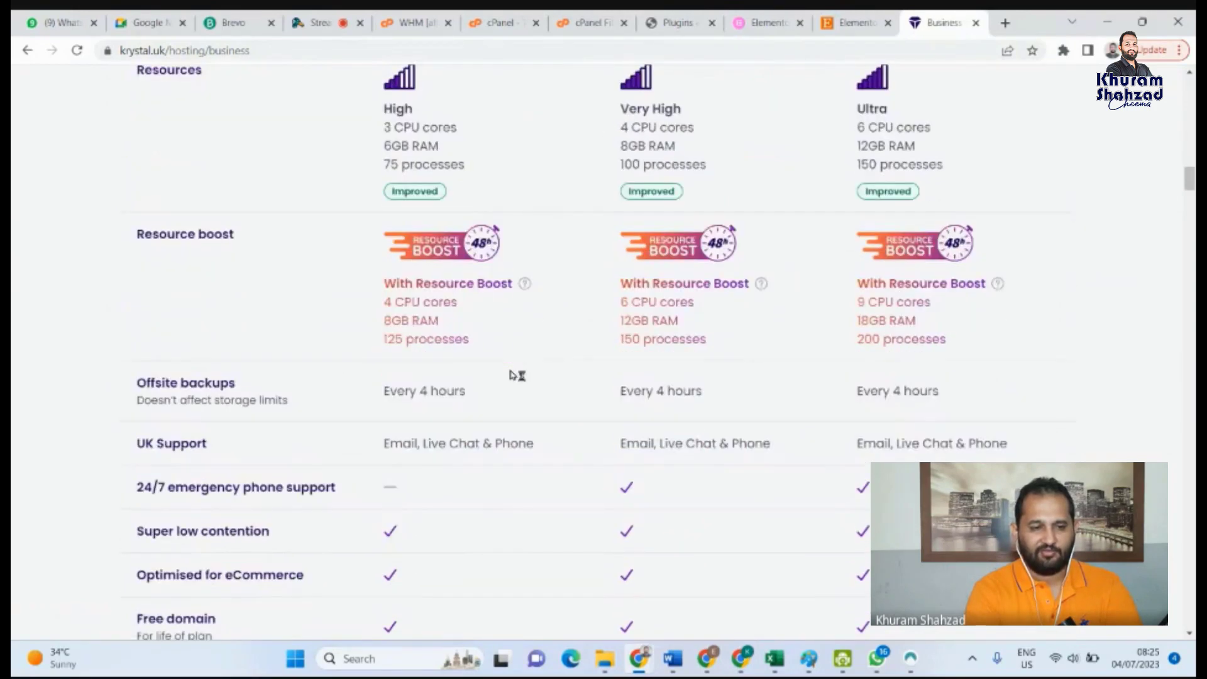
scroll(471, 404, down, 2)
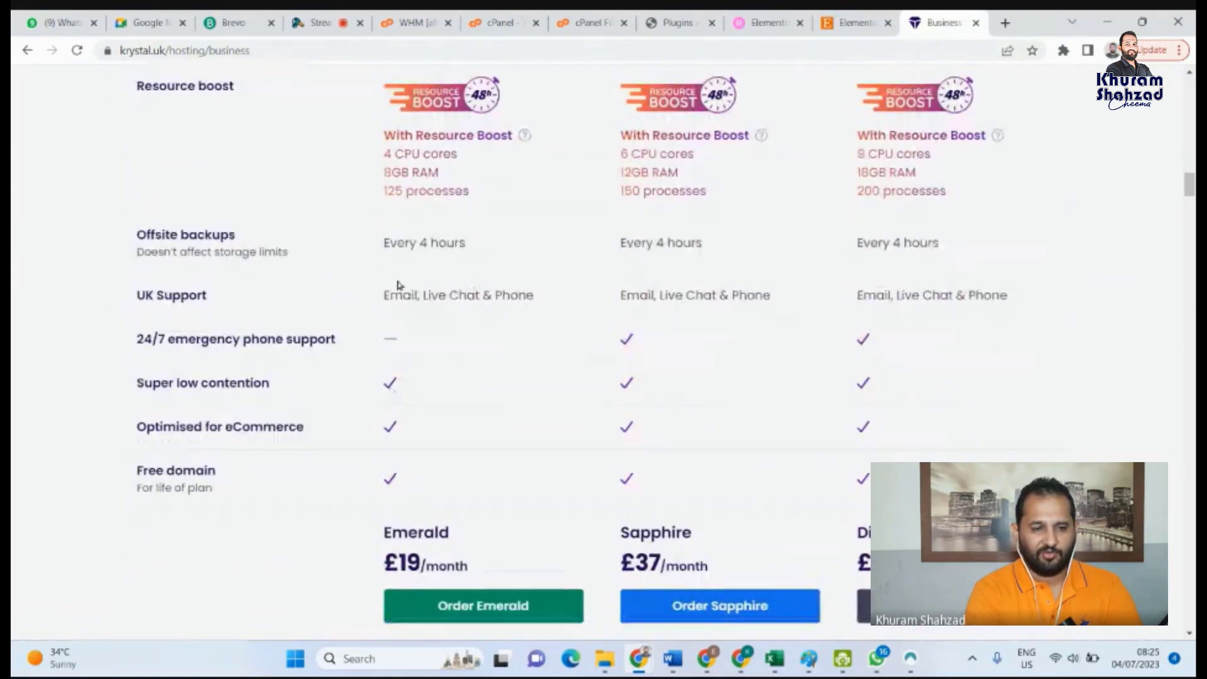
Examine the offsite backup frequency for the Emerald and Sapphire plans, along with the surrounding support and resource rows
drag(479, 244, 371, 250)
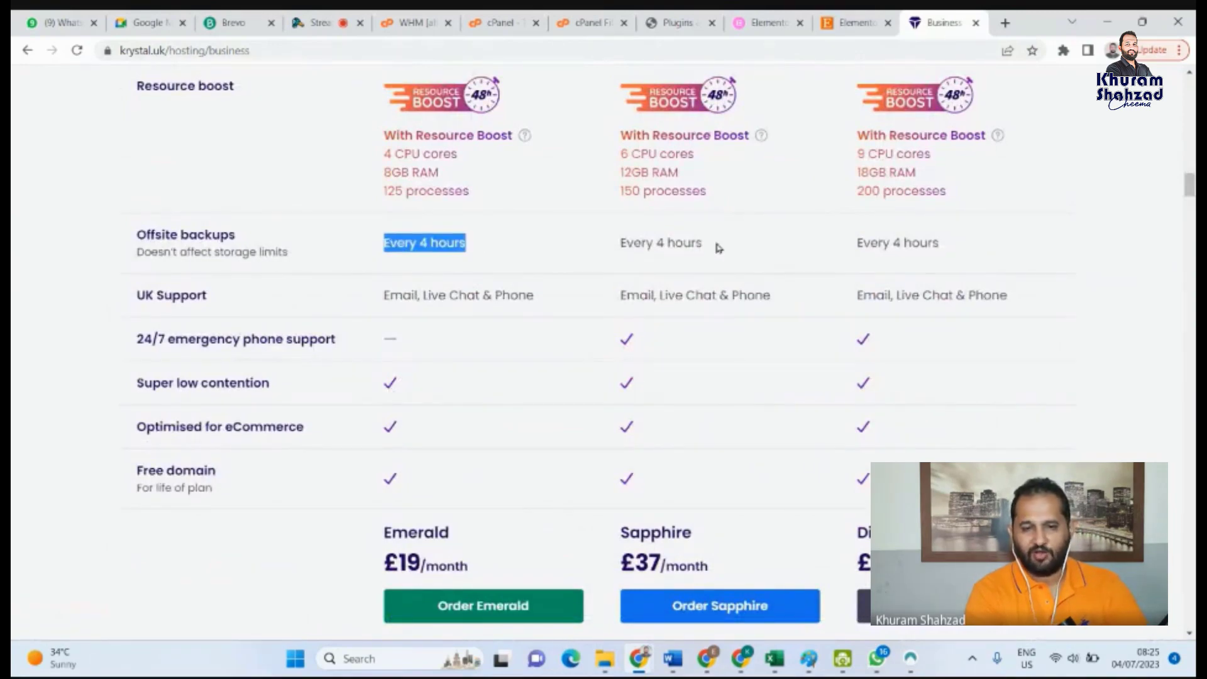
drag(713, 242, 613, 252)
scroll(539, 406, down, 1)
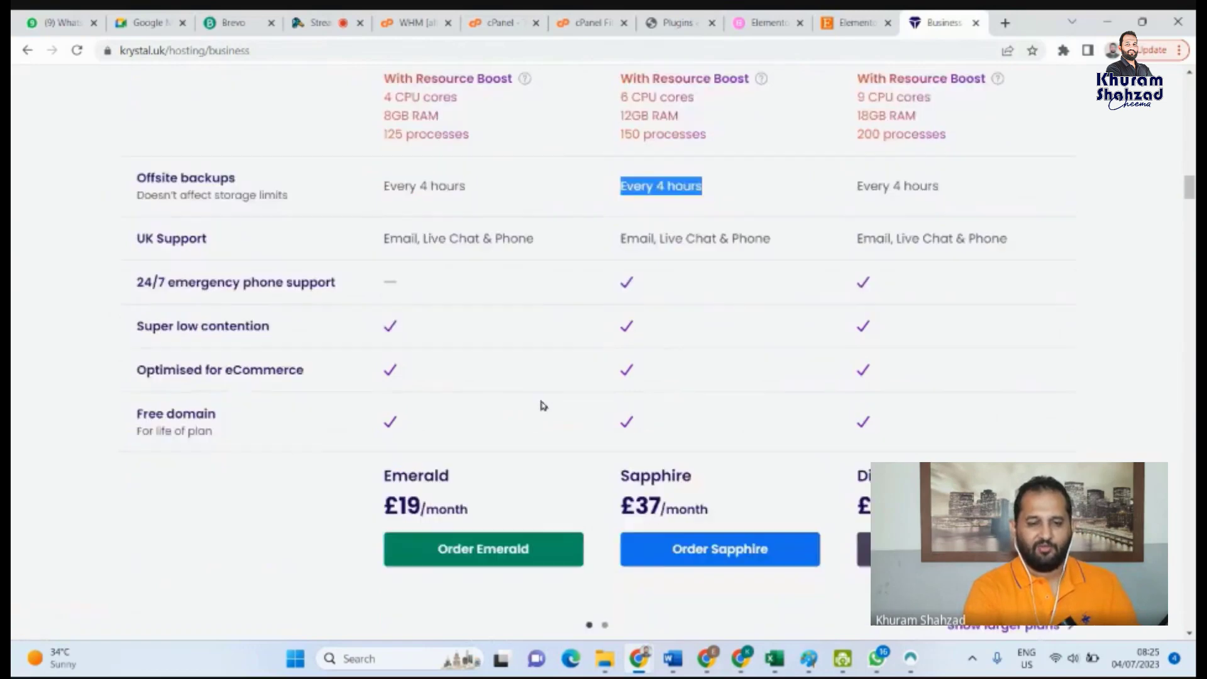
scroll(541, 406, down, 1)
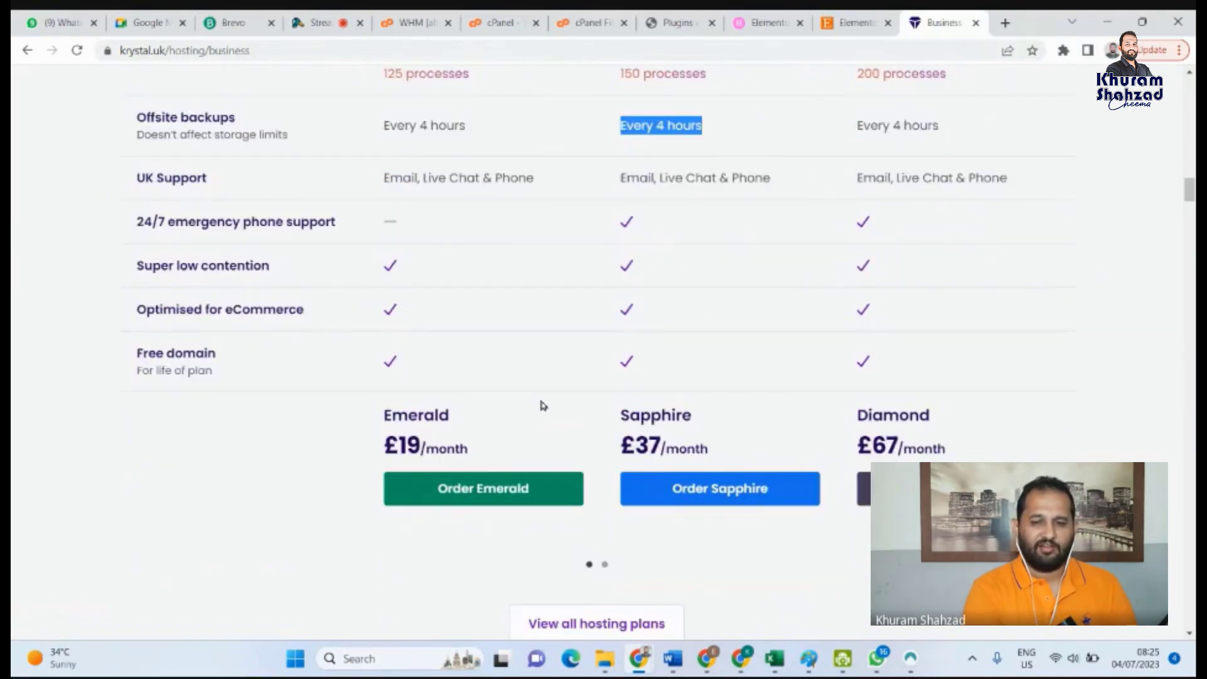
scroll(543, 405, up, 1)
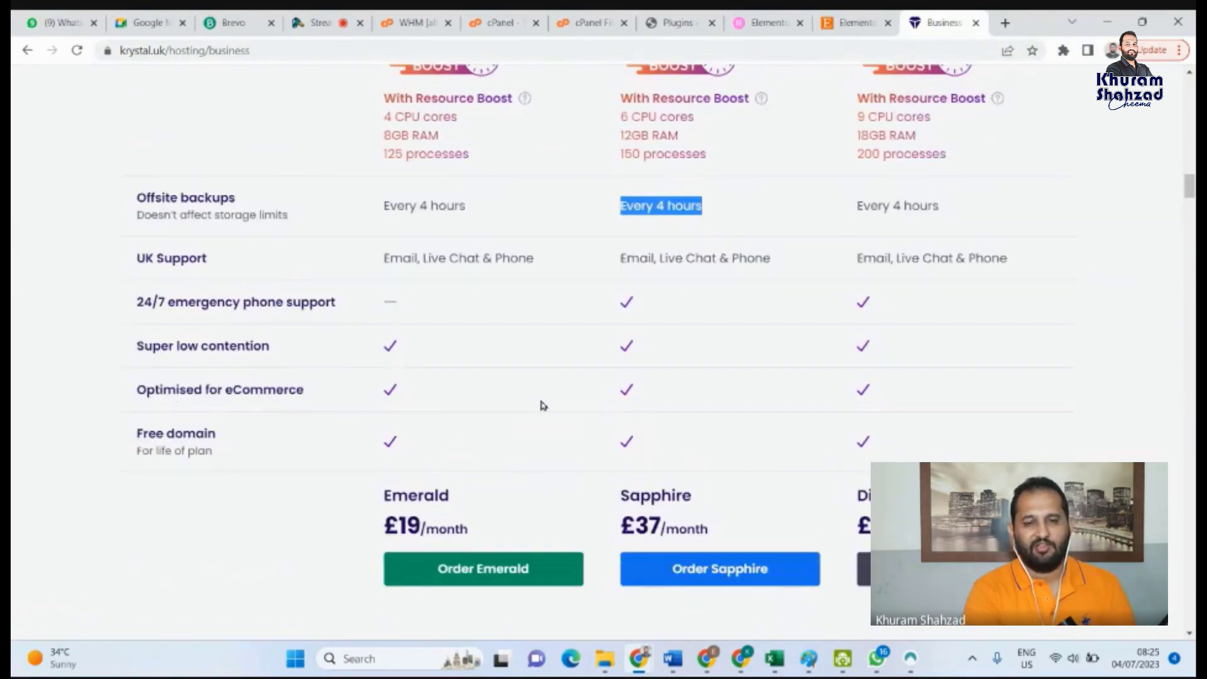
scroll(543, 405, up, 3)
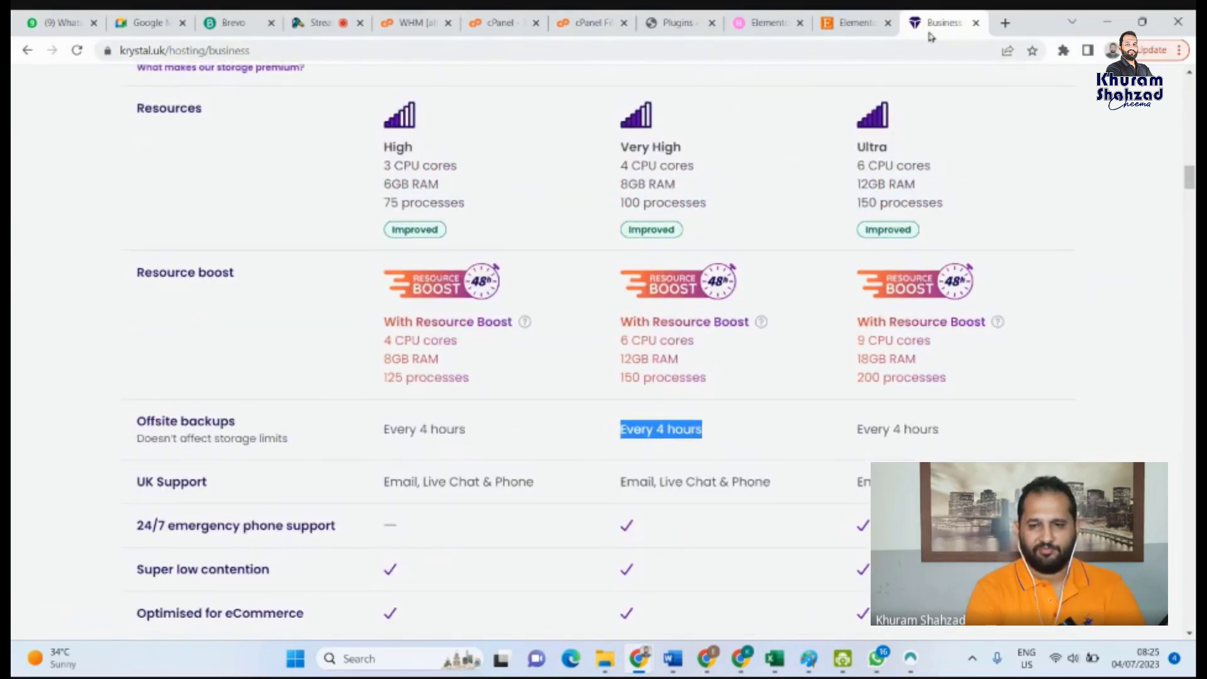
Close the business hosting page and open the form for creating an email account in cPanel
click(976, 23)
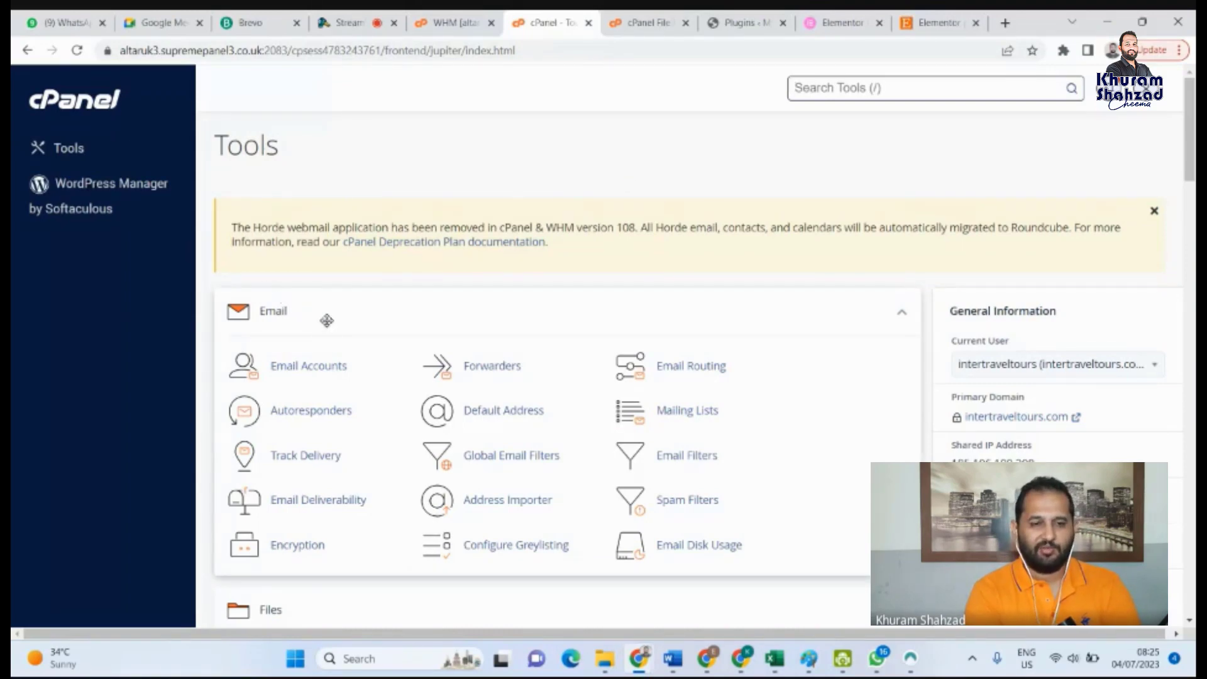
click(307, 367)
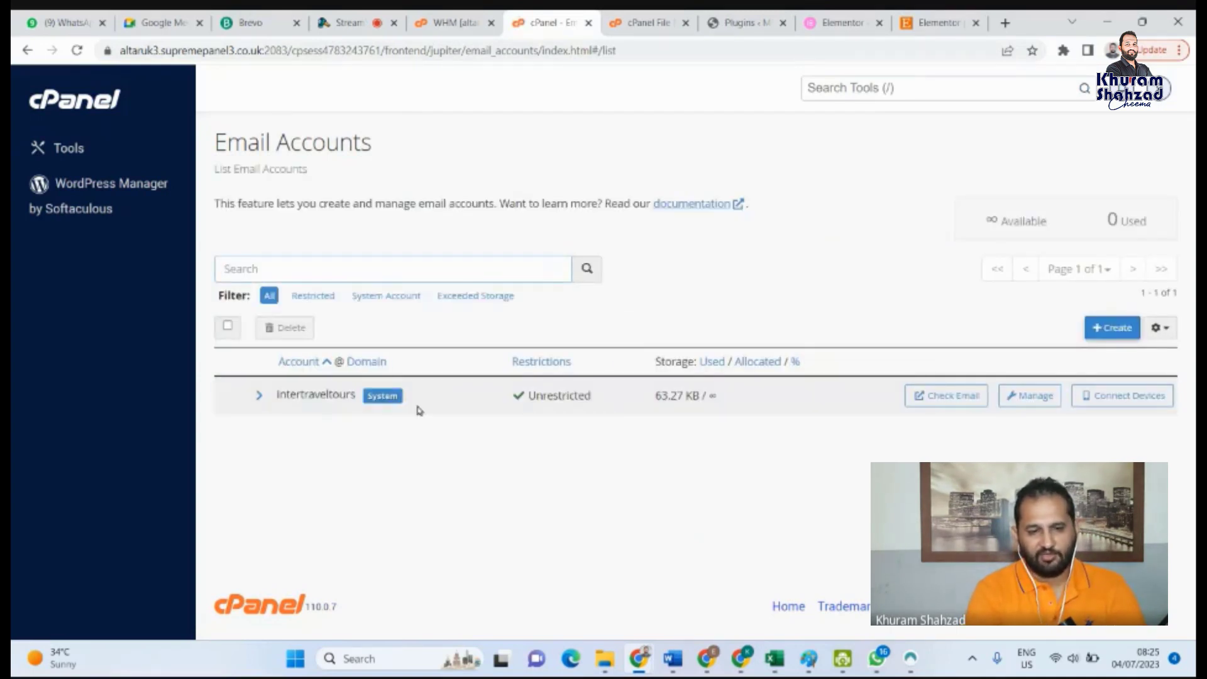
click(1113, 329)
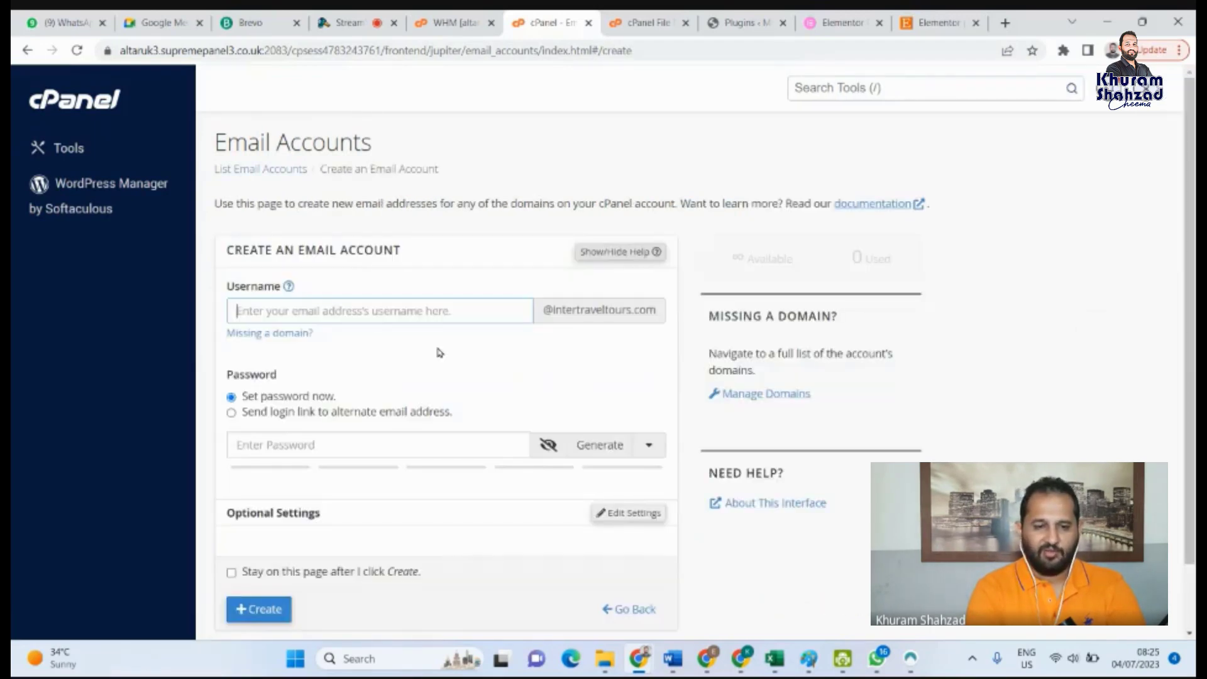
Enter admin as the username of the new email account
click(426, 315)
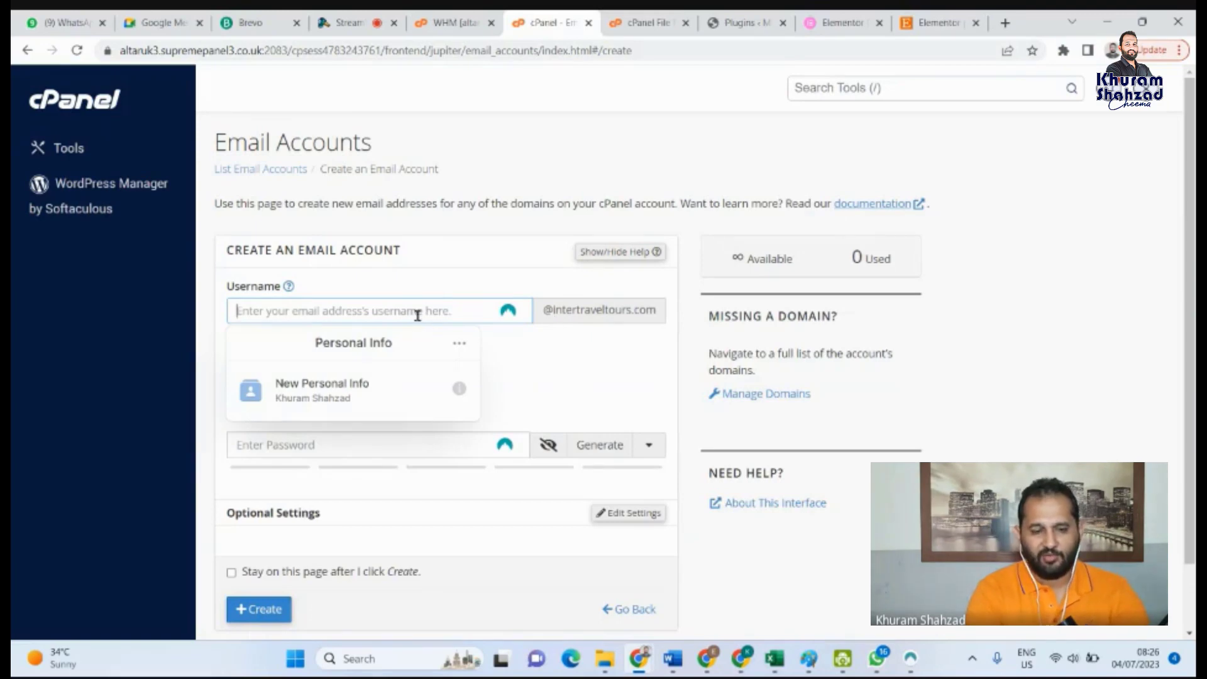
text(adm)
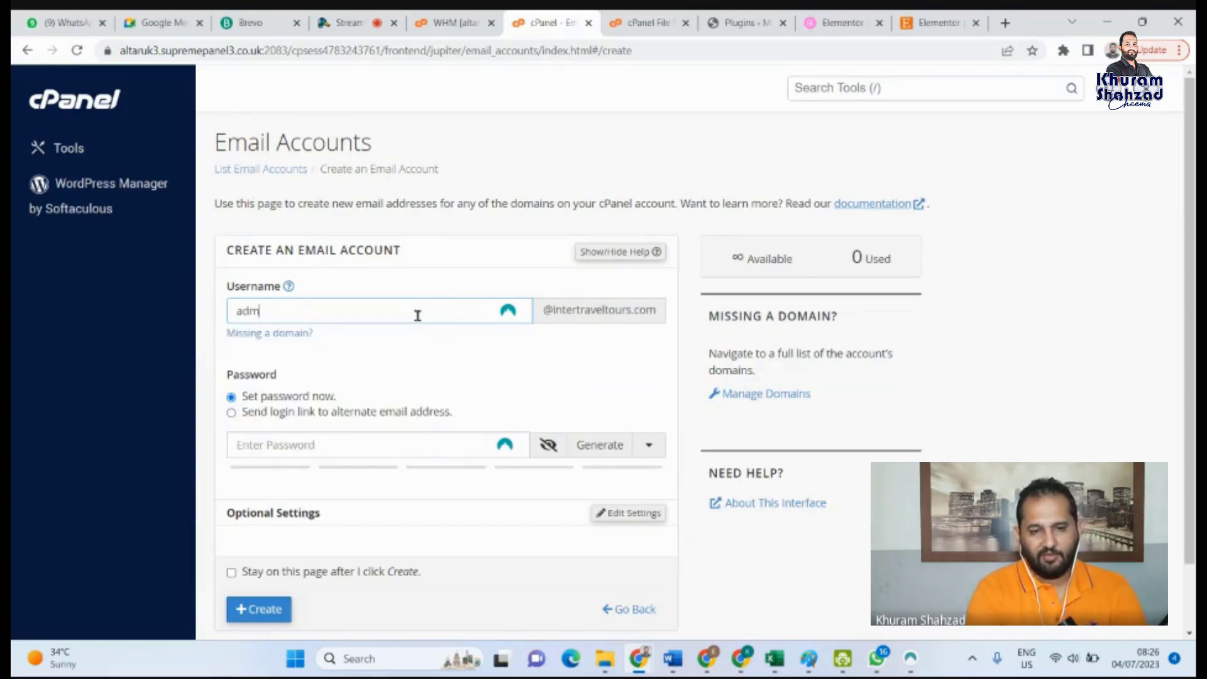
text(in)
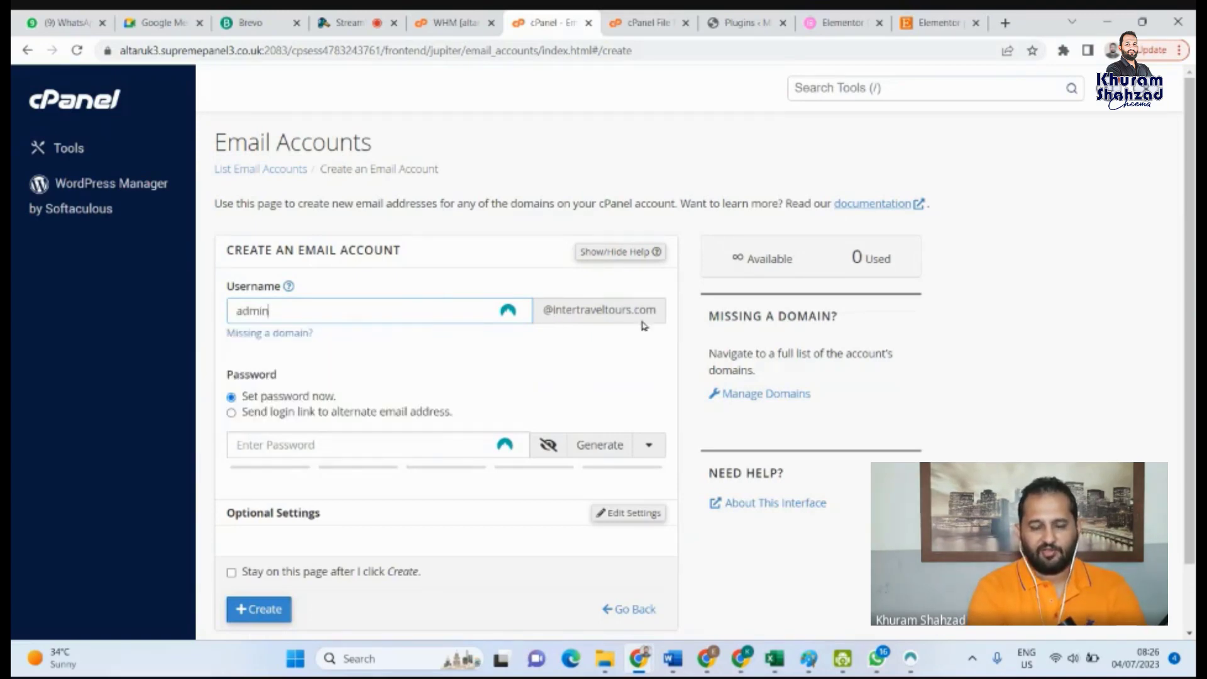
Generate a random password for the email account, toggling its masking and regenerating it several times
click(605, 450)
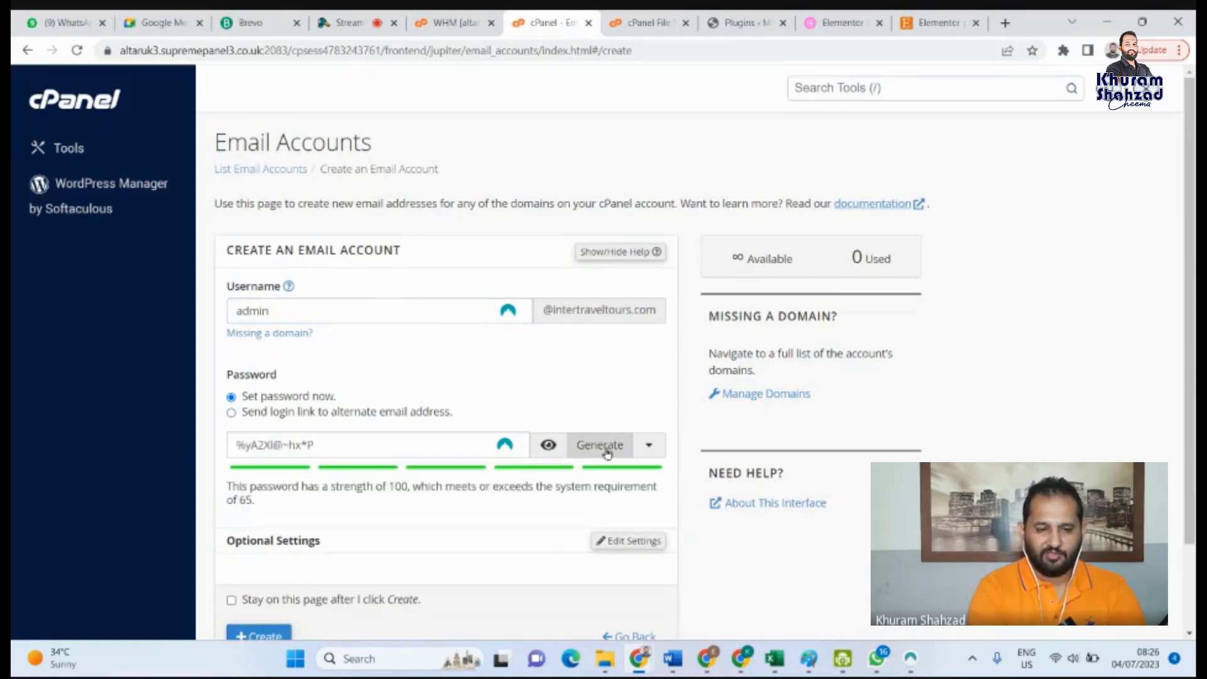
click(549, 446)
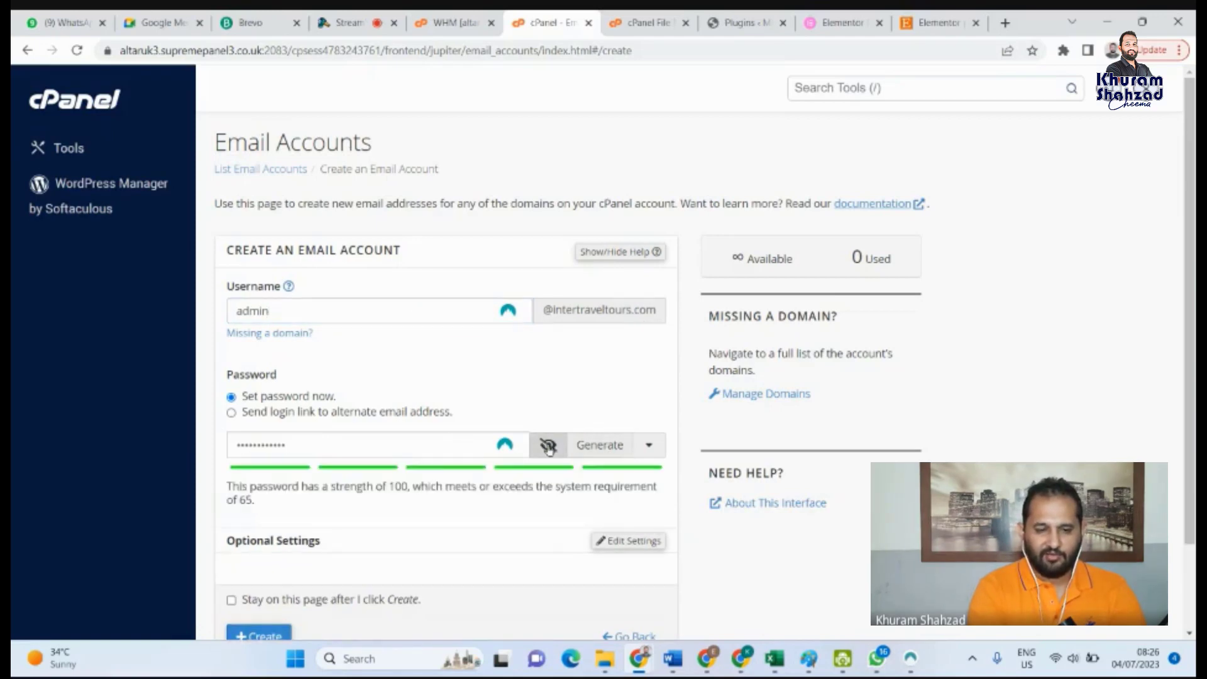
click(598, 446)
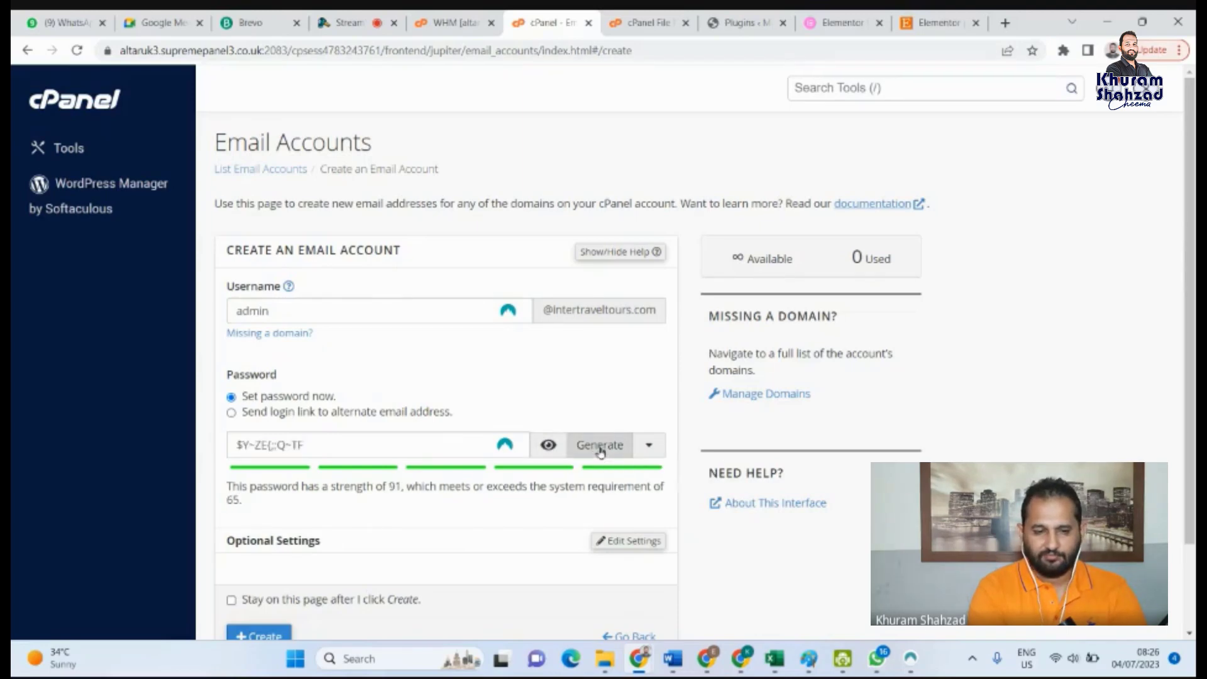
click(599, 447)
click(550, 446)
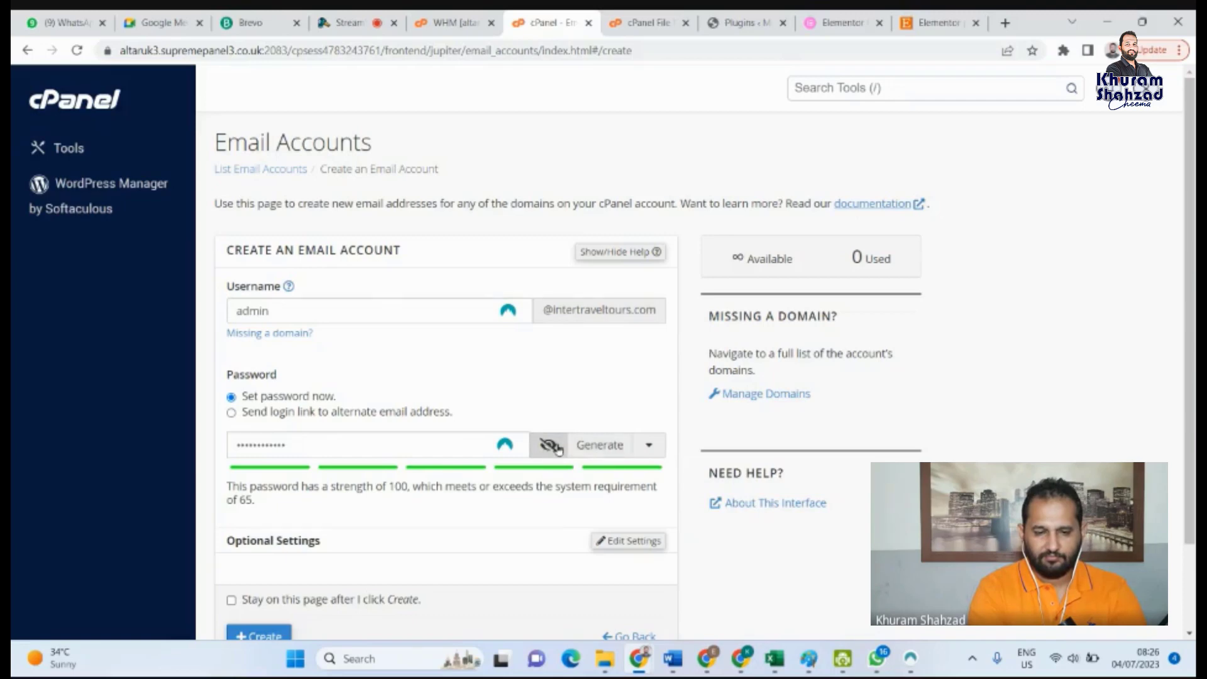
click(618, 451)
click(618, 452)
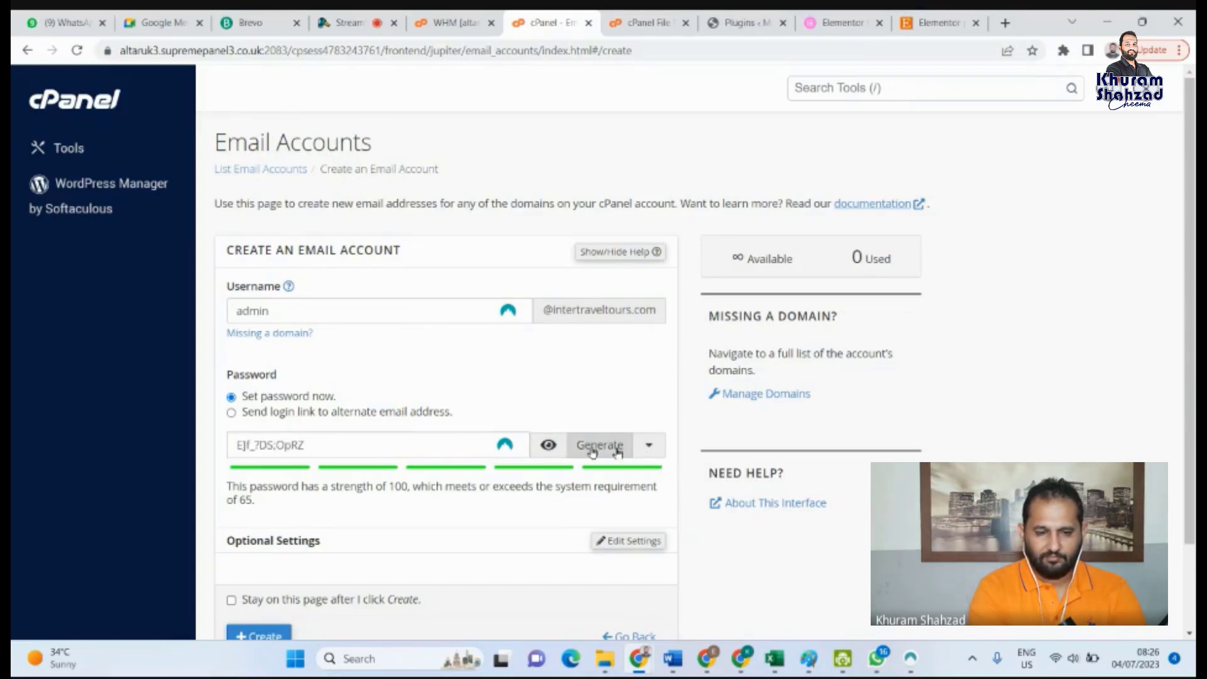
Show the password generator options and create the email account with its current settings
click(653, 450)
scroll(484, 396, down, 4)
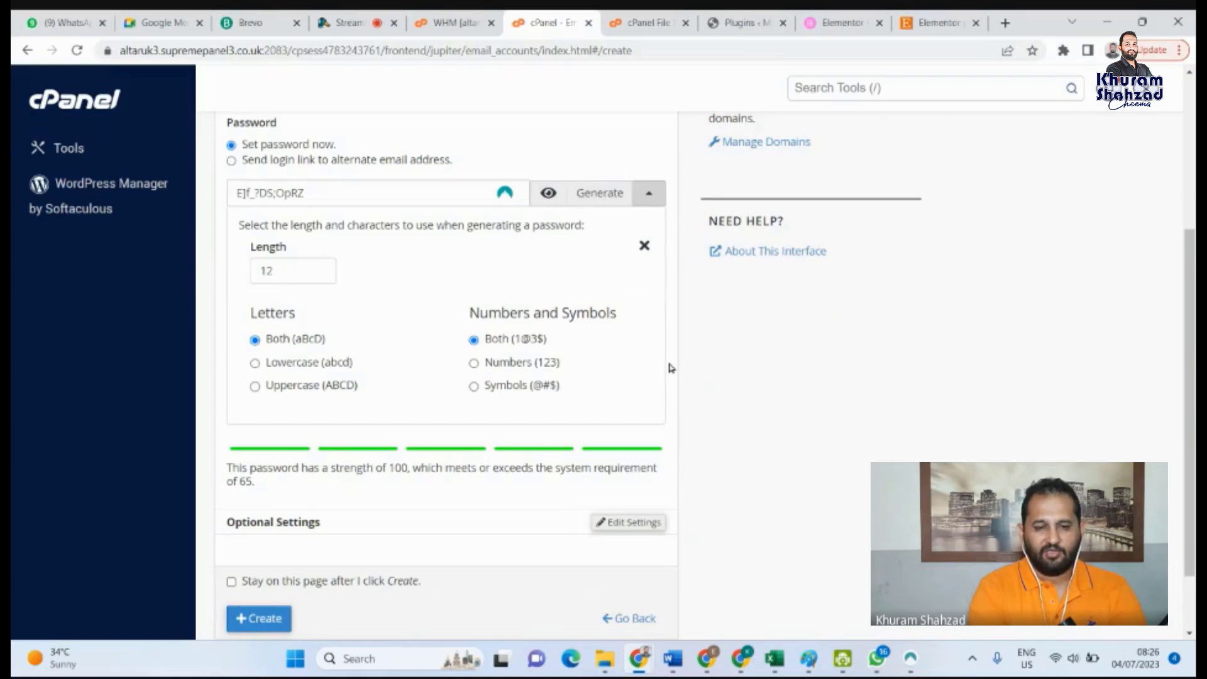
scroll(672, 368, down, 2)
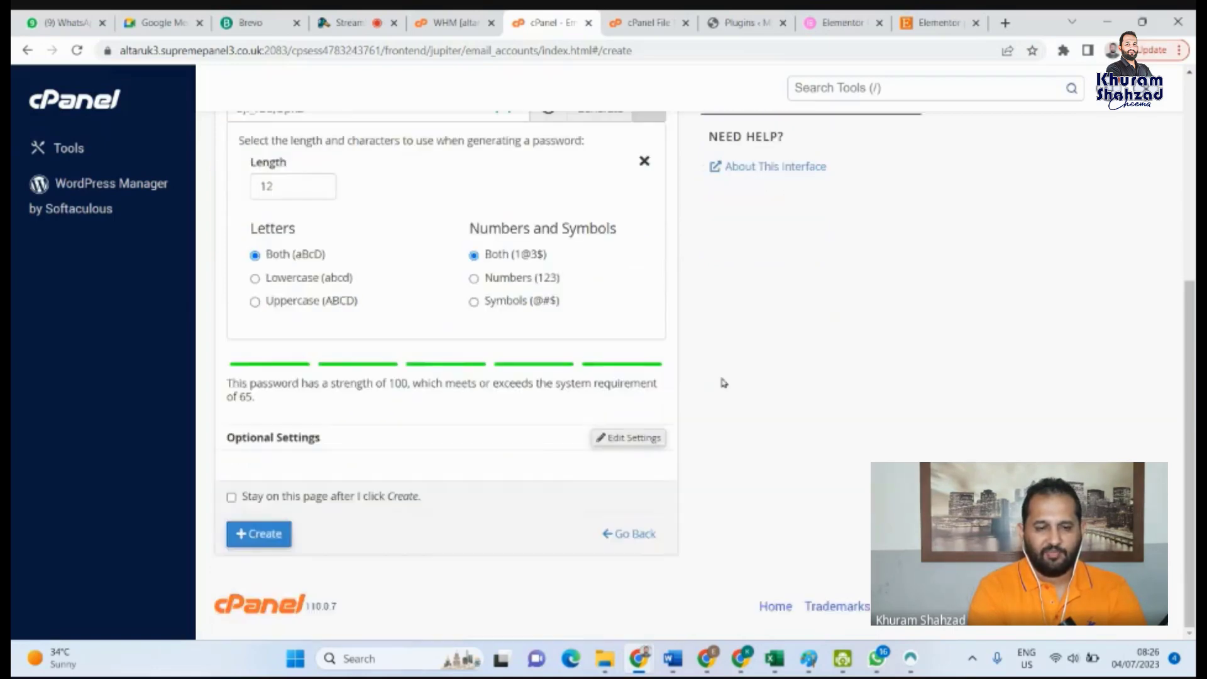
click(265, 538)
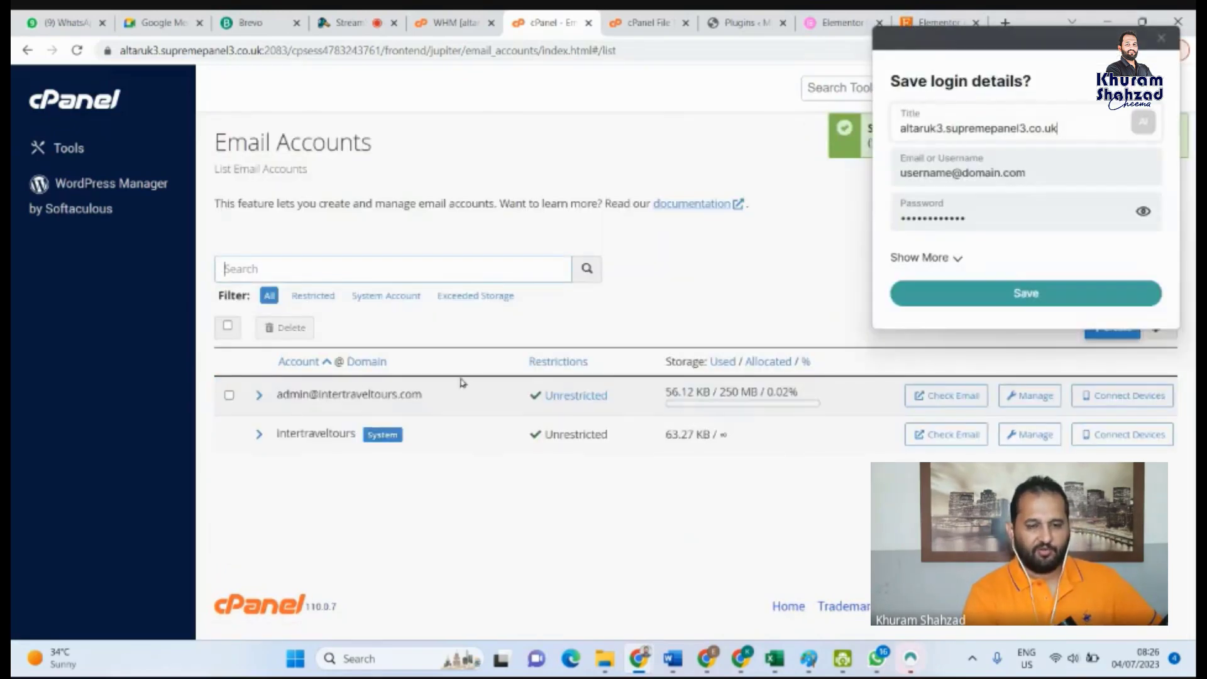
Open the new admin account's mailbox and bring the cPanel browser window back to the front
click(943, 403)
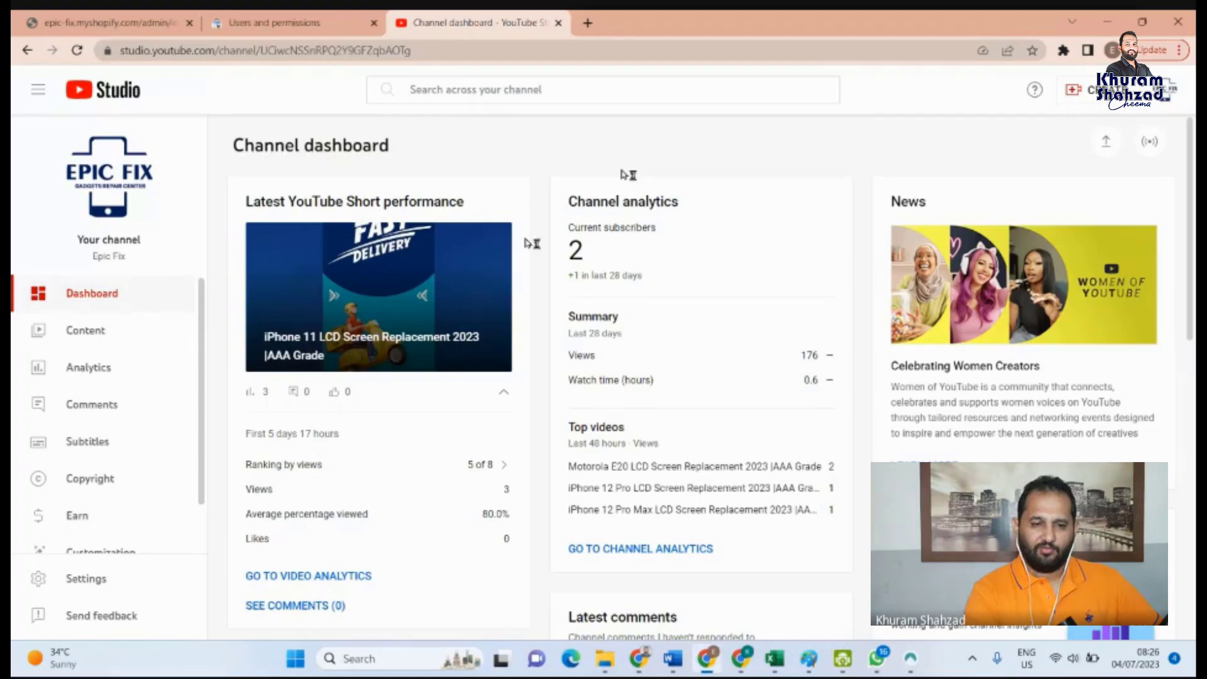
mouse_move(679, 670)
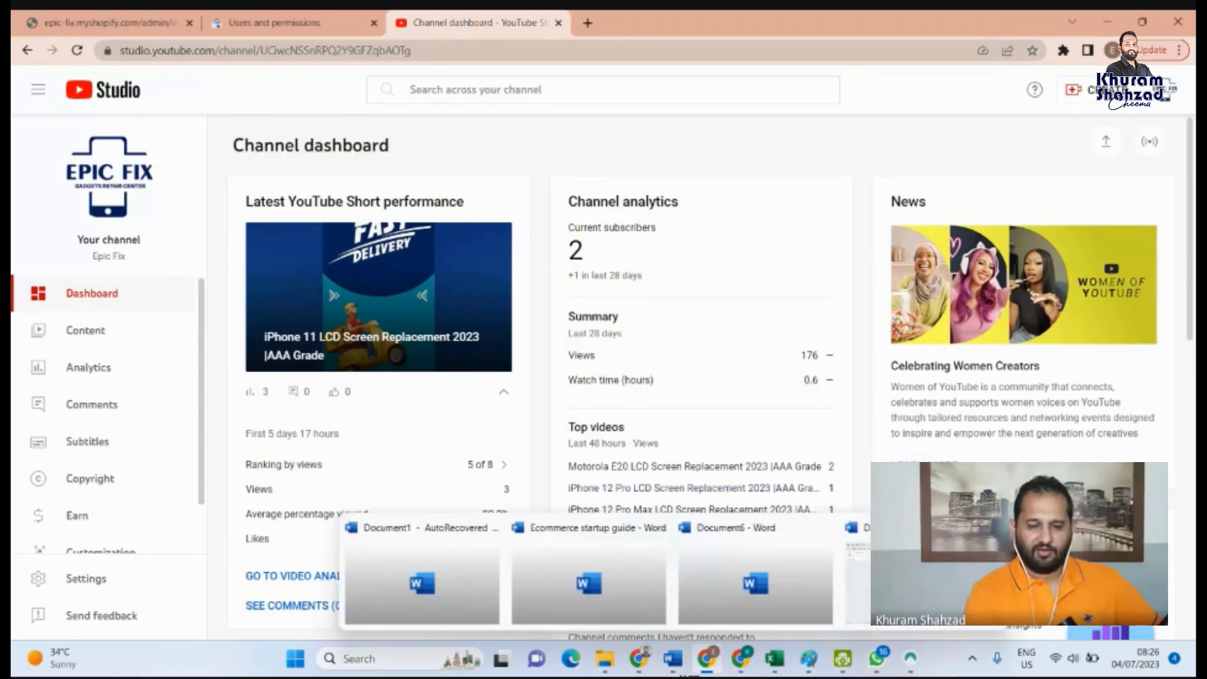
mouse_move(639, 659)
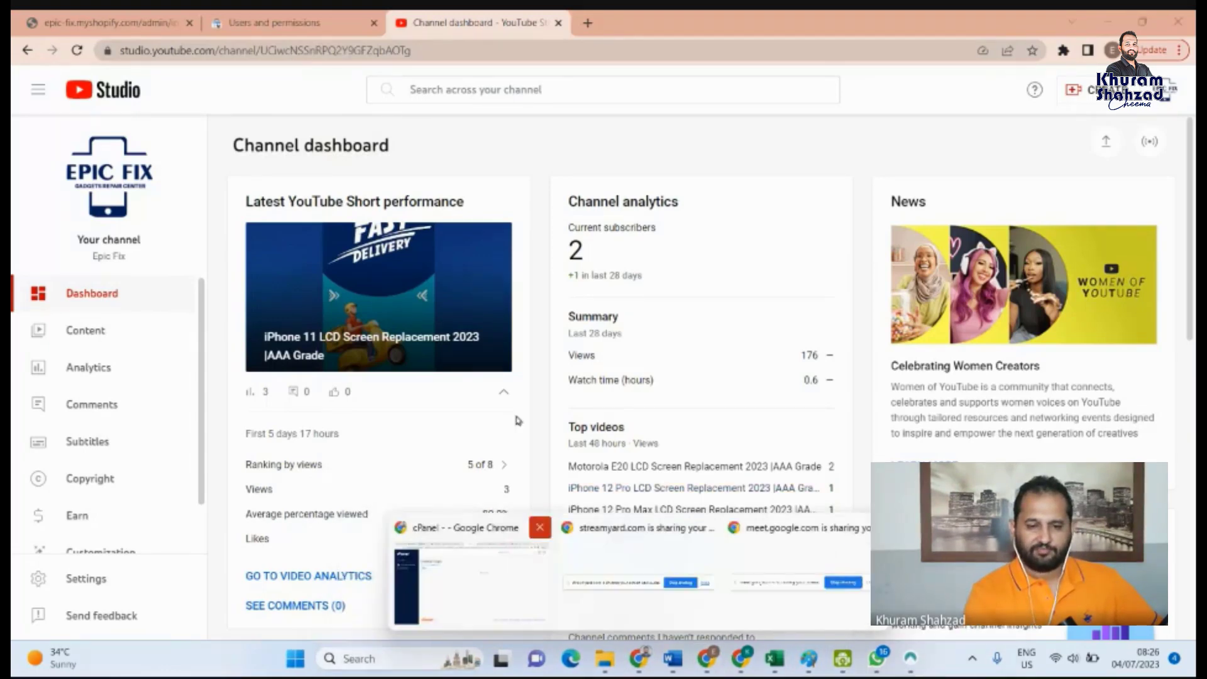
click(479, 574)
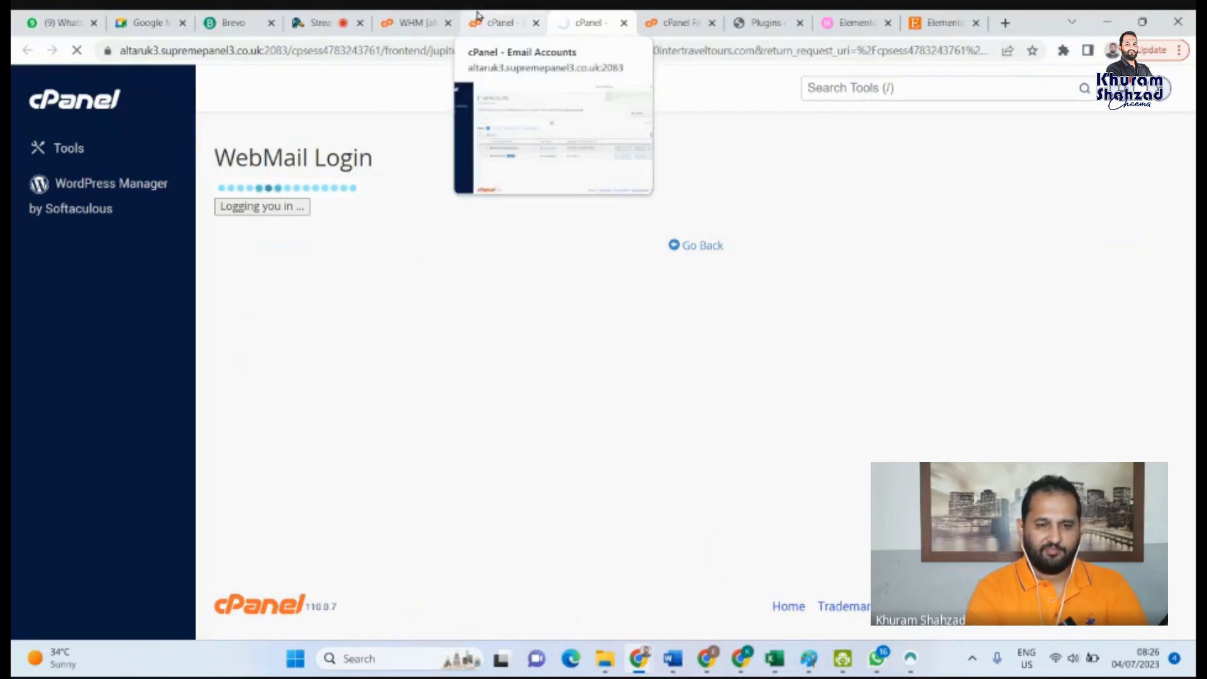
Return to the email accounts list and examine the available account allowance and the new admin address
click(490, 22)
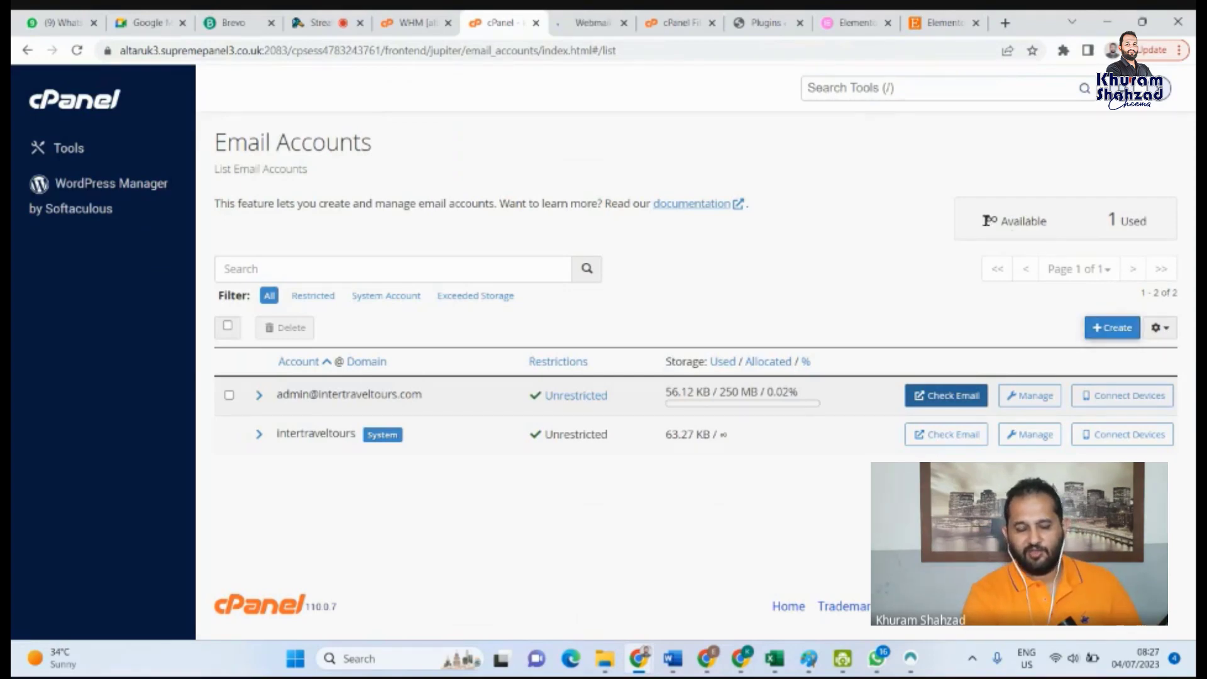
drag(985, 220, 1005, 220)
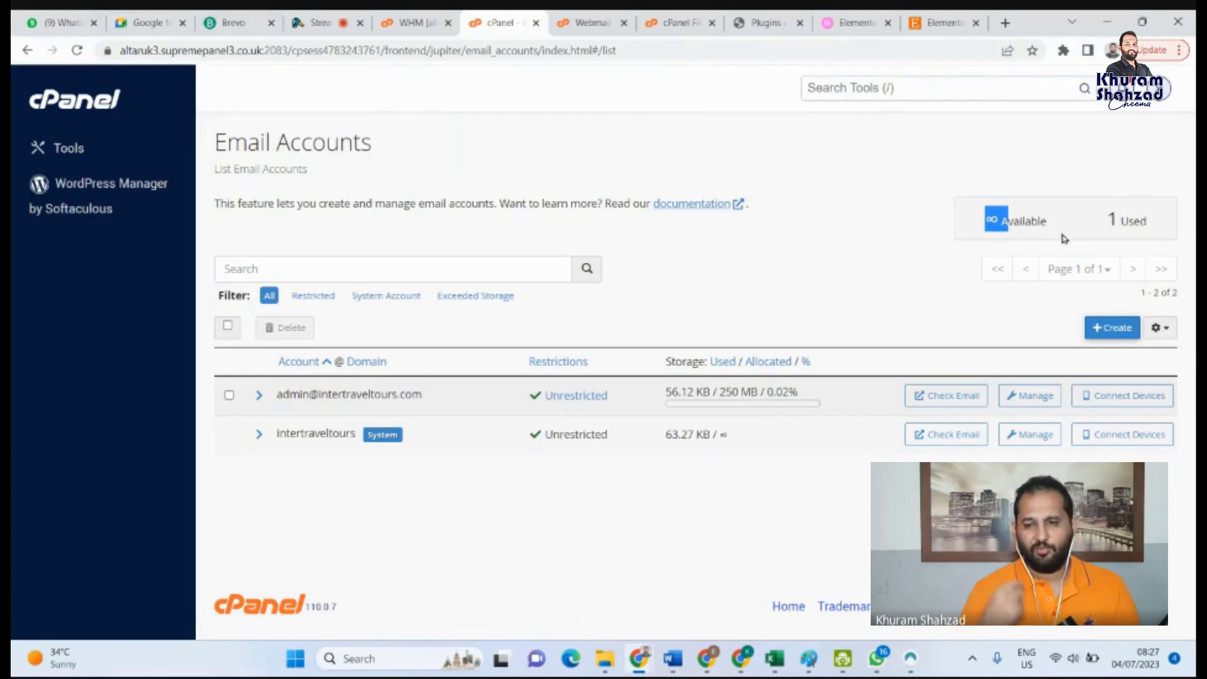
click(1004, 221)
triple_click(991, 217)
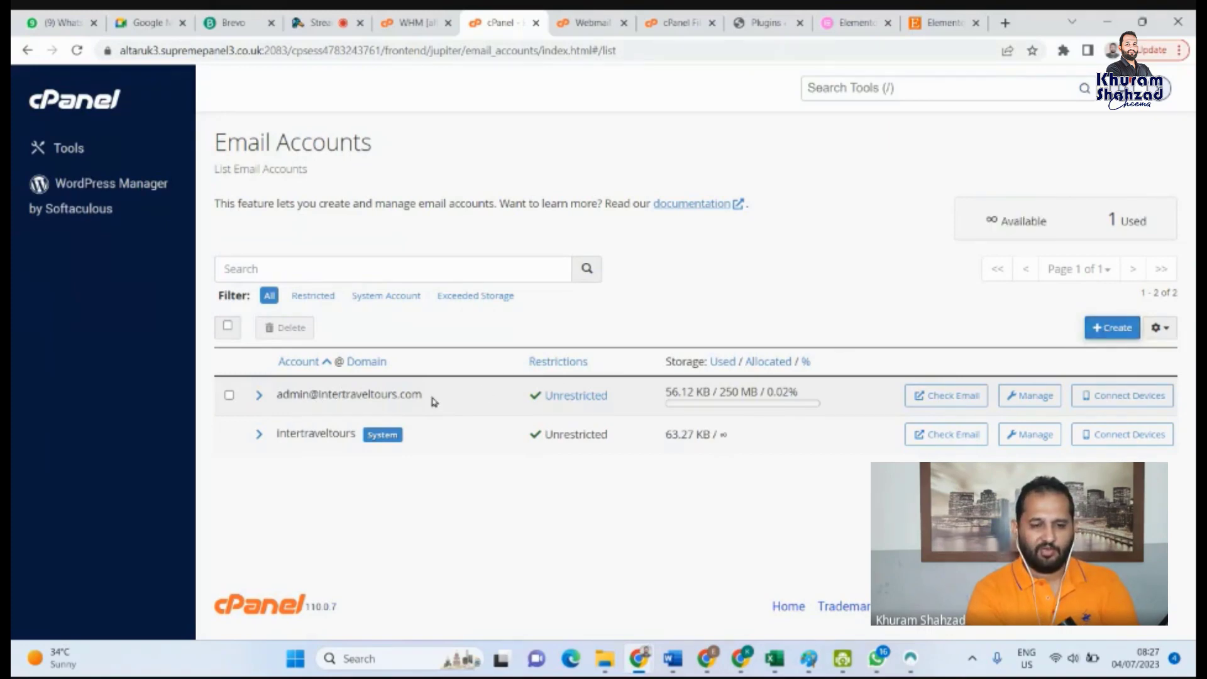
drag(424, 396, 277, 399)
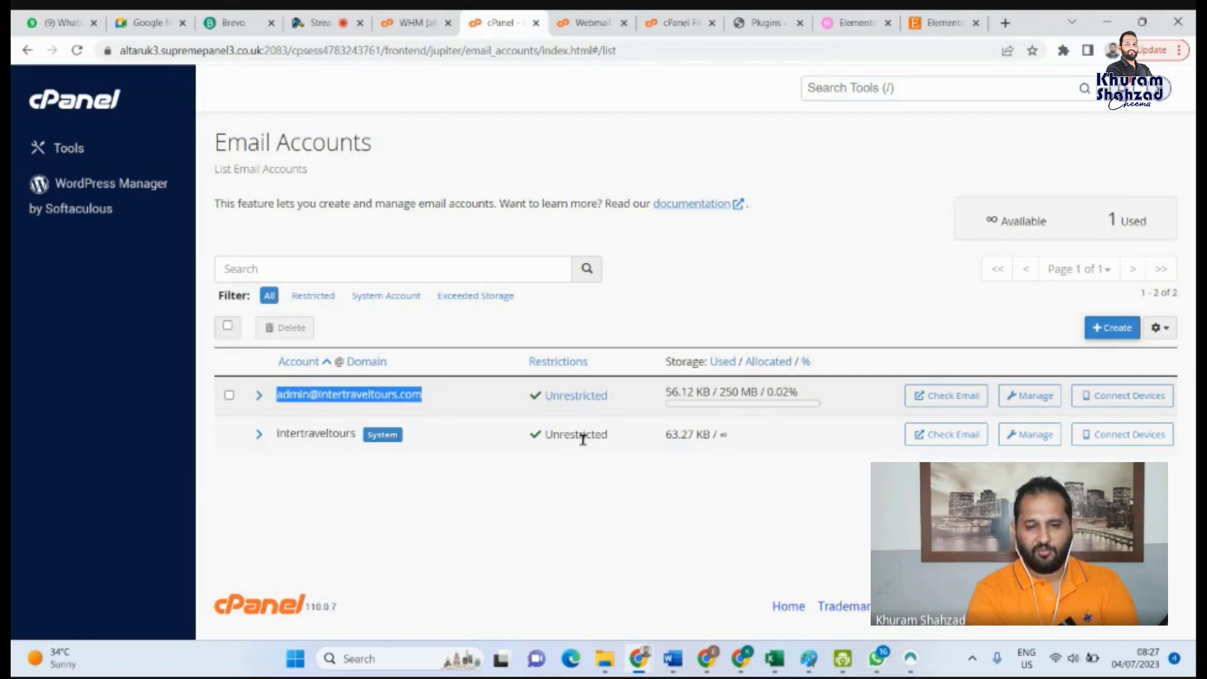
Switch to the webmail page, enable opening the inbox at login, and open the Roundcube inbox
click(587, 19)
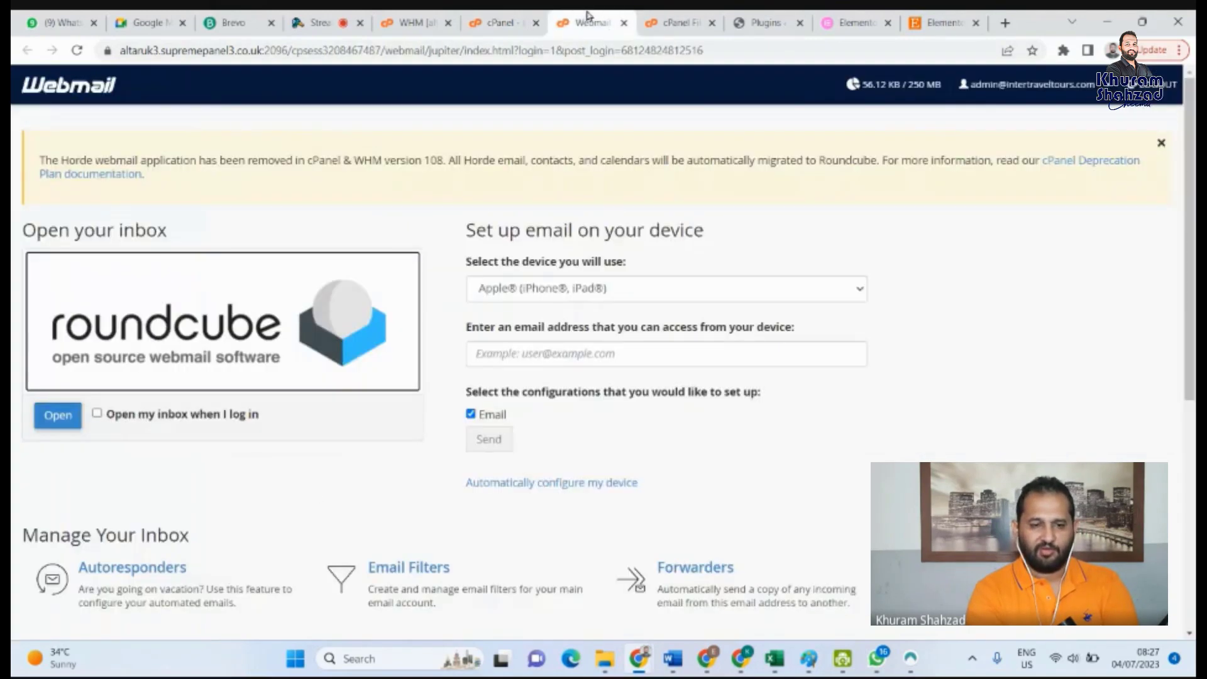
click(97, 413)
click(58, 420)
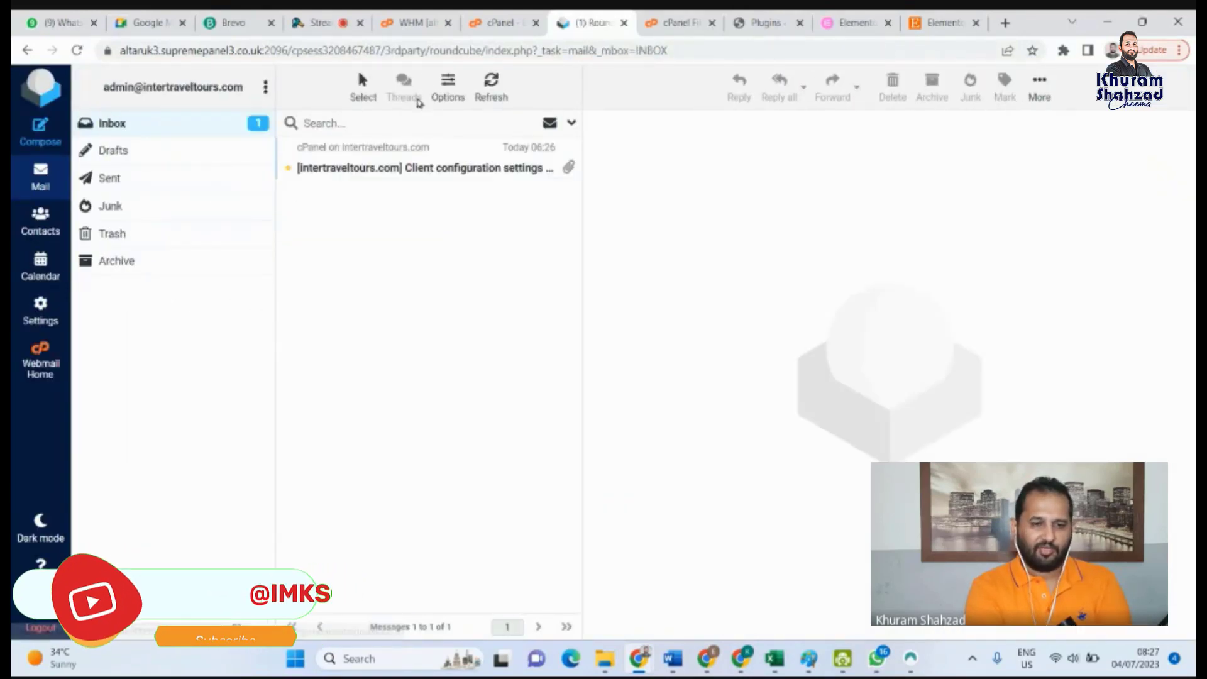
Read the client configuration message, highlighting its secure SSL/TLS mail settings, and close the webmail page
click(355, 166)
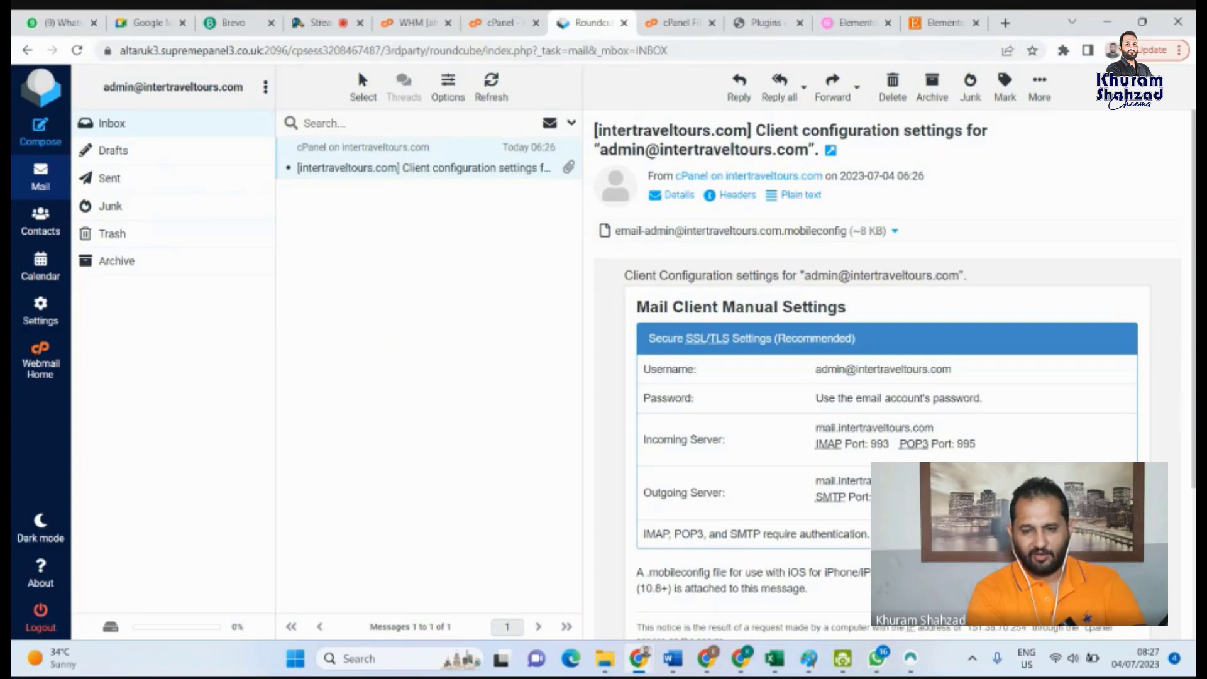
drag(727, 436, 659, 338)
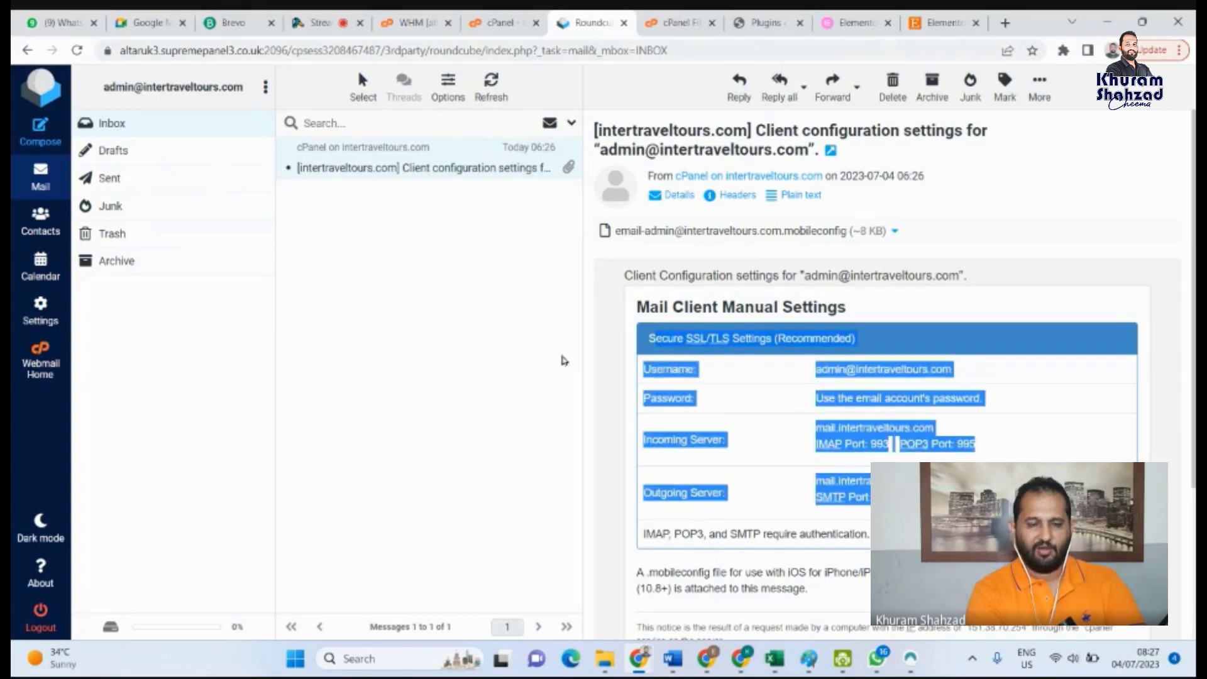
click(504, 344)
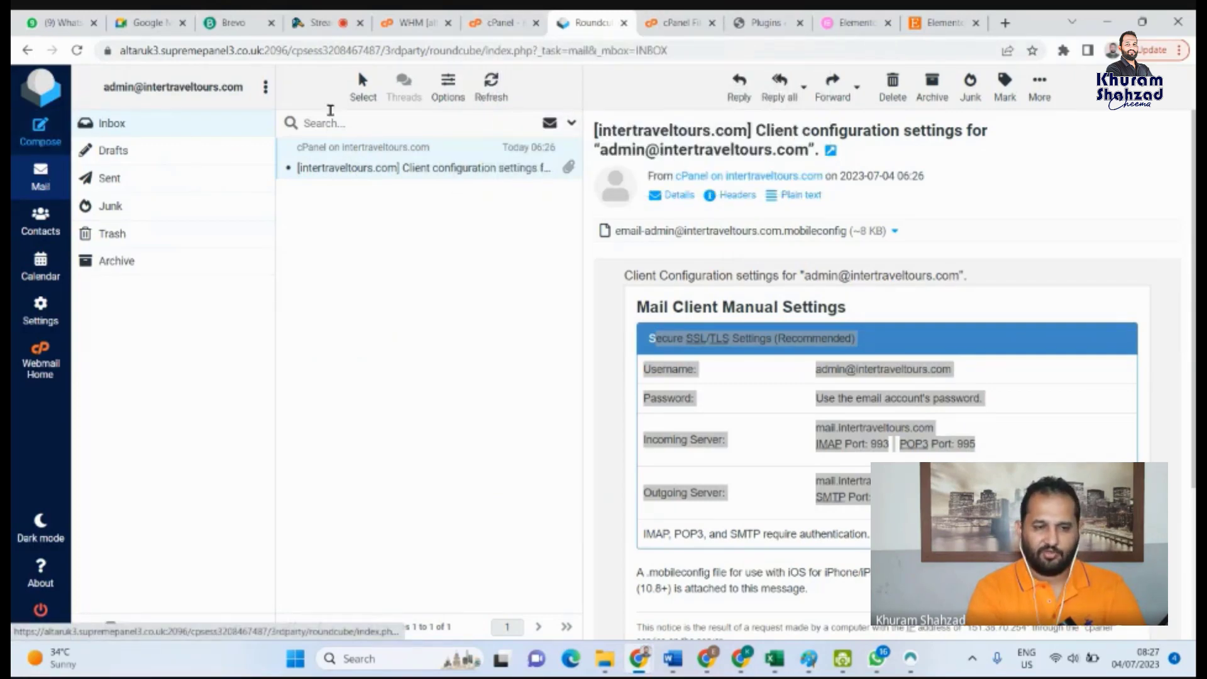
click(625, 24)
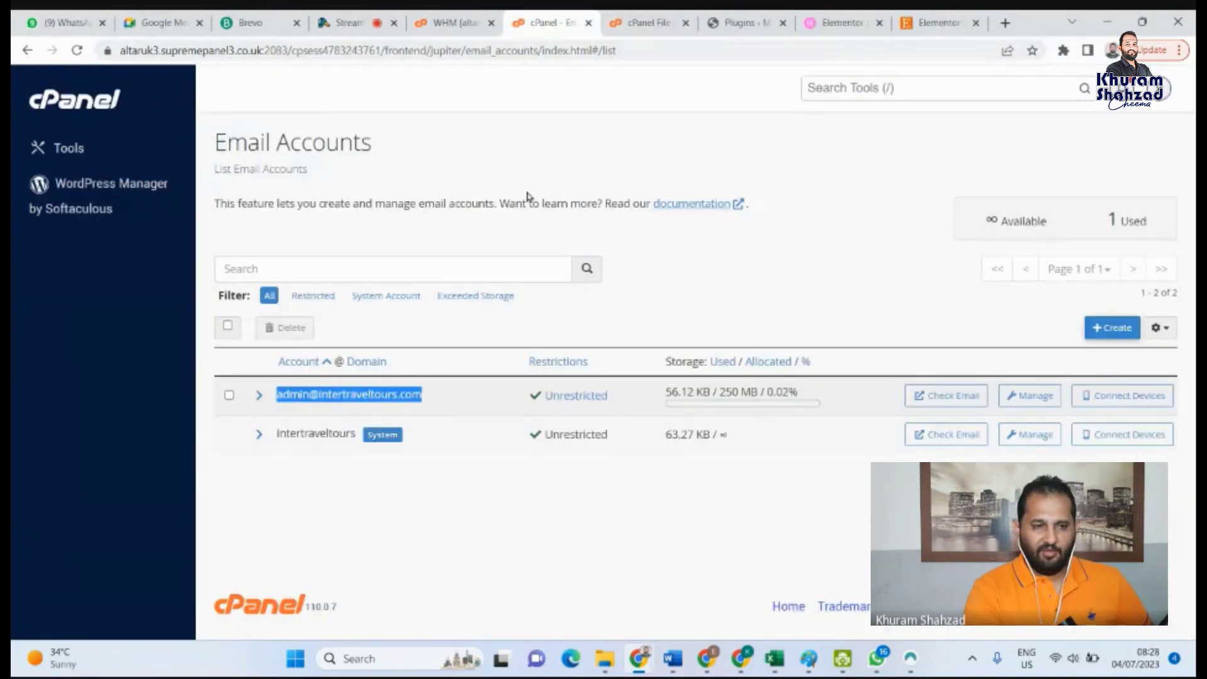
Return to the cPanel tools overview and examine the Email, Files, Databases and Domains sections
click(68, 147)
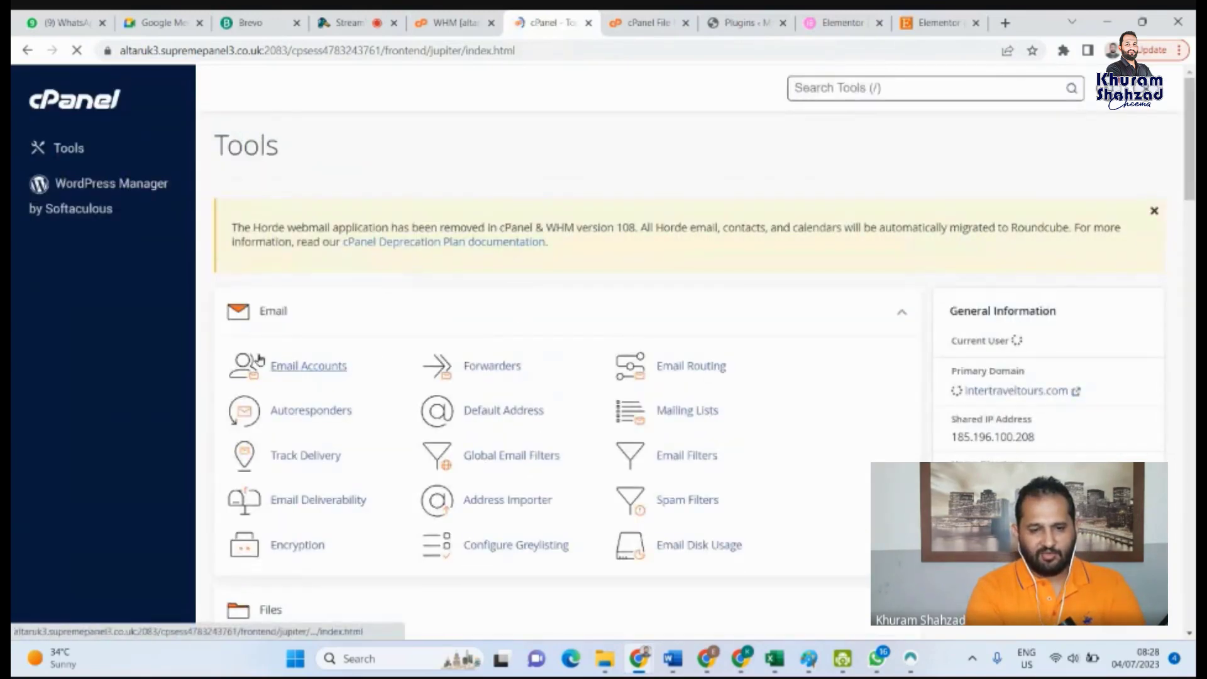
scroll(260, 358, down, 1)
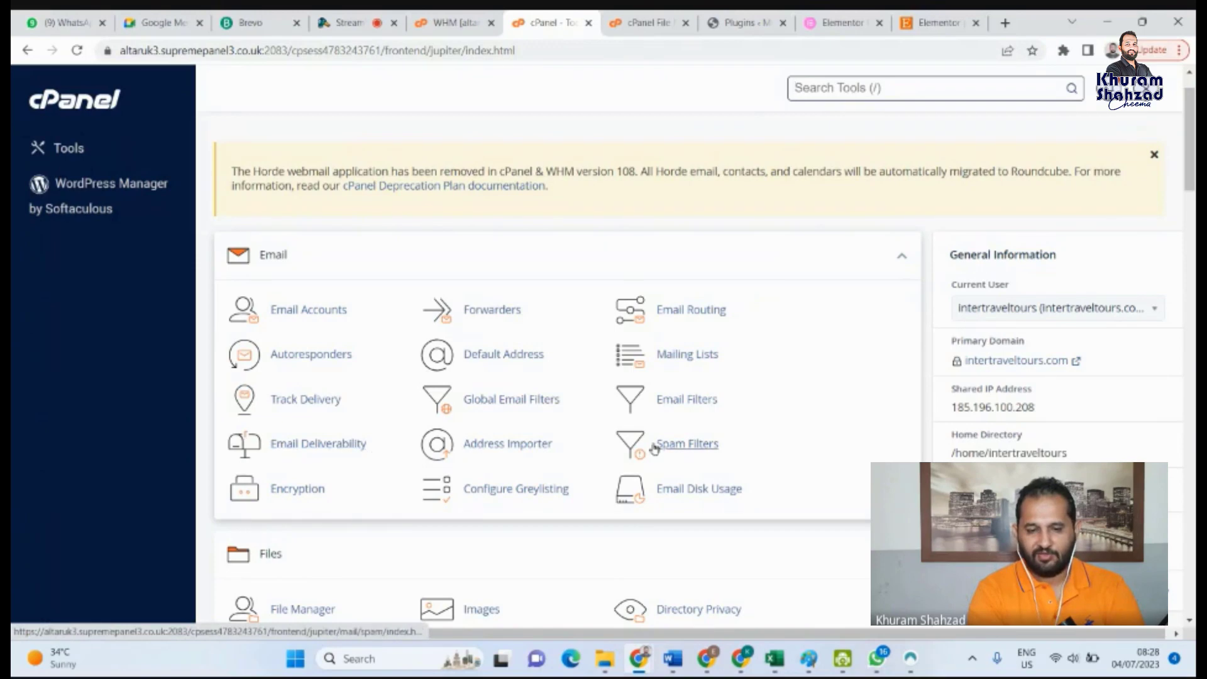
scroll(481, 443, down, 1)
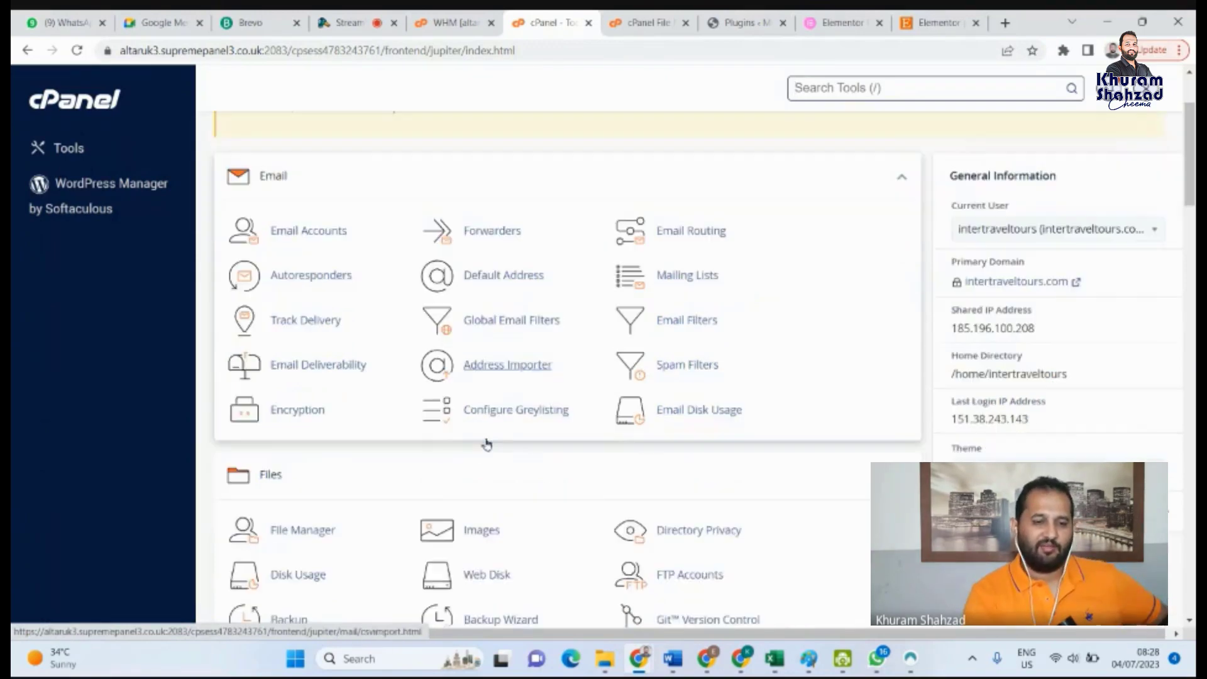
scroll(488, 444, down, 1)
scroll(487, 445, down, 2)
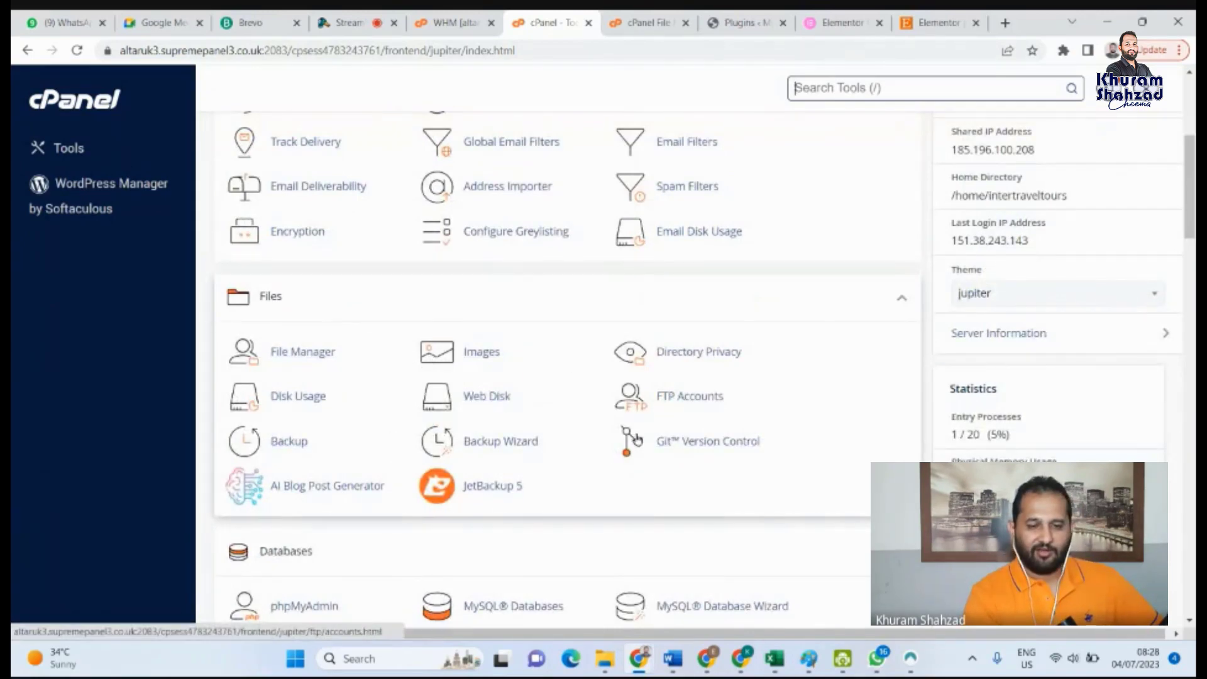
scroll(369, 391, down, 3)
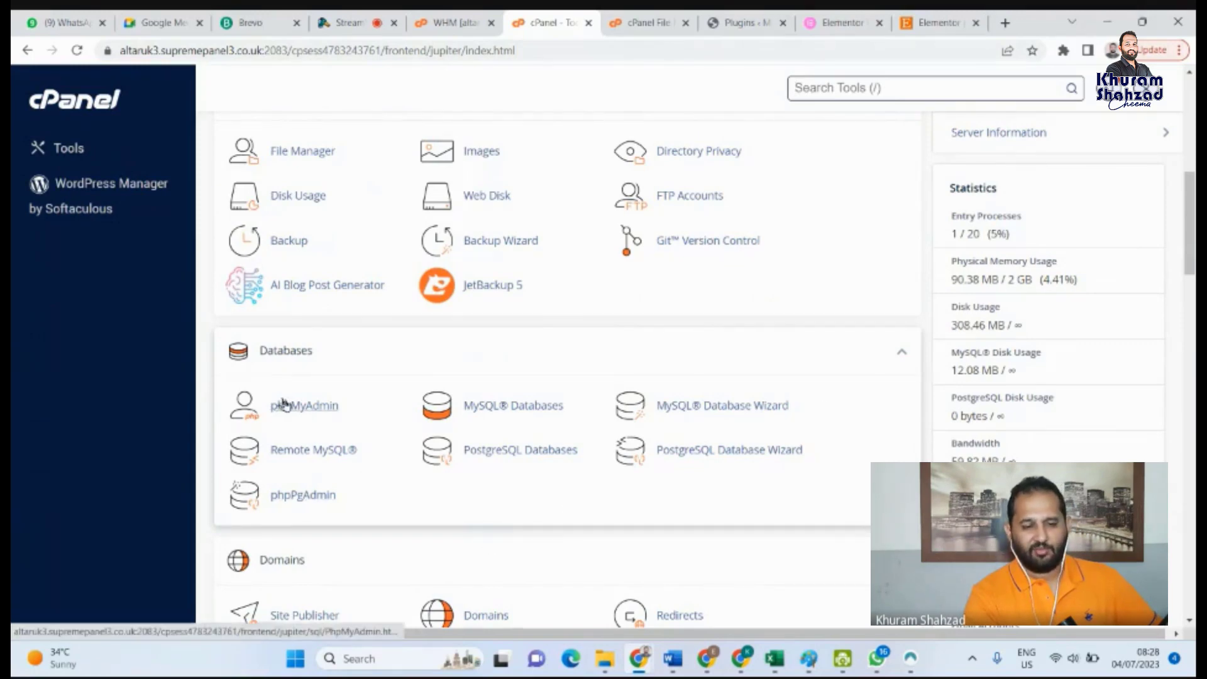
scroll(283, 406, down, 3)
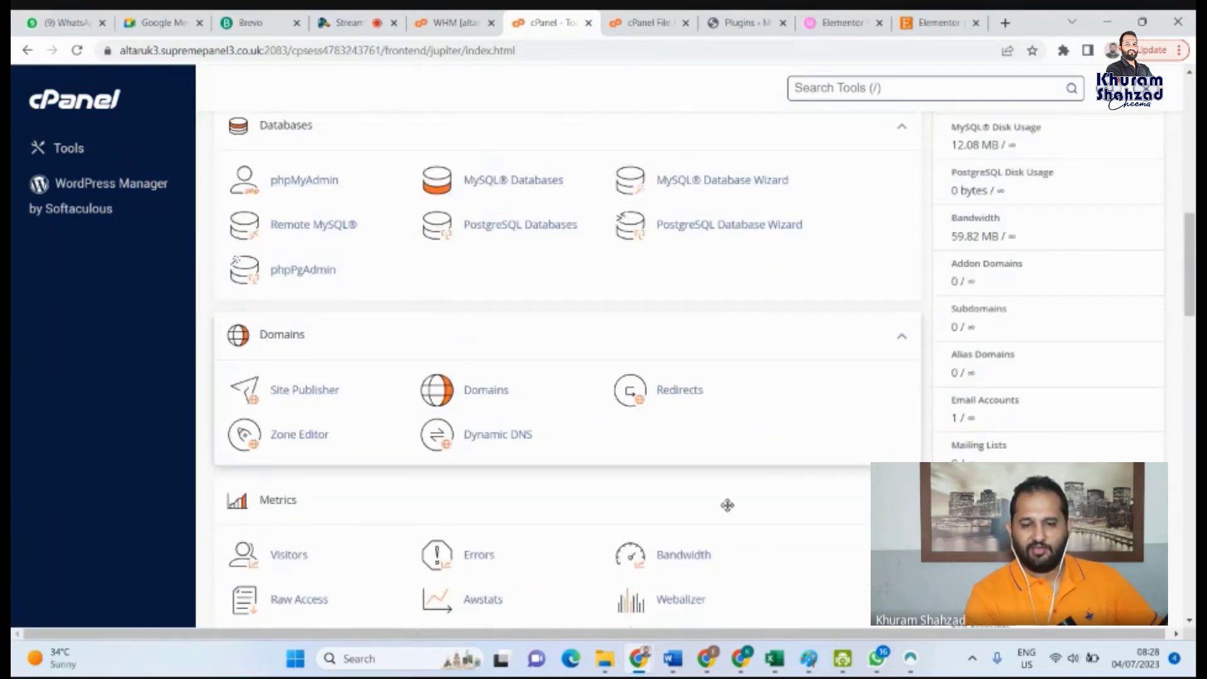
scroll(981, 352, up, 3)
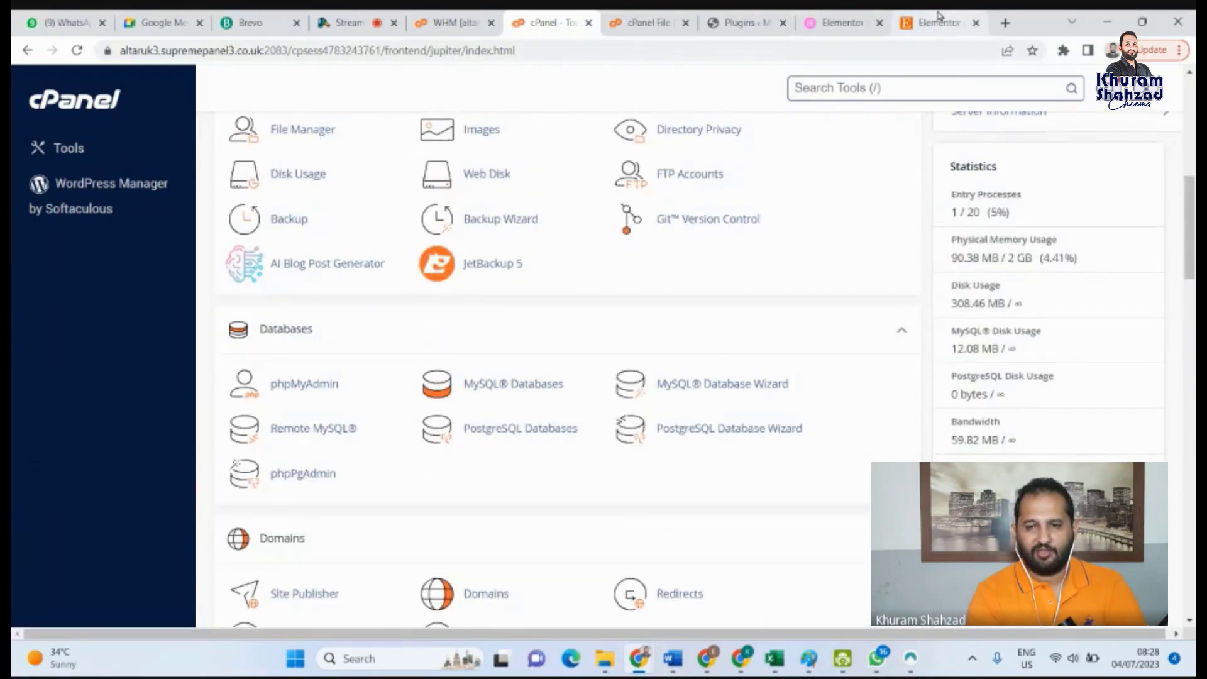
scroll(525, 409, down, 3)
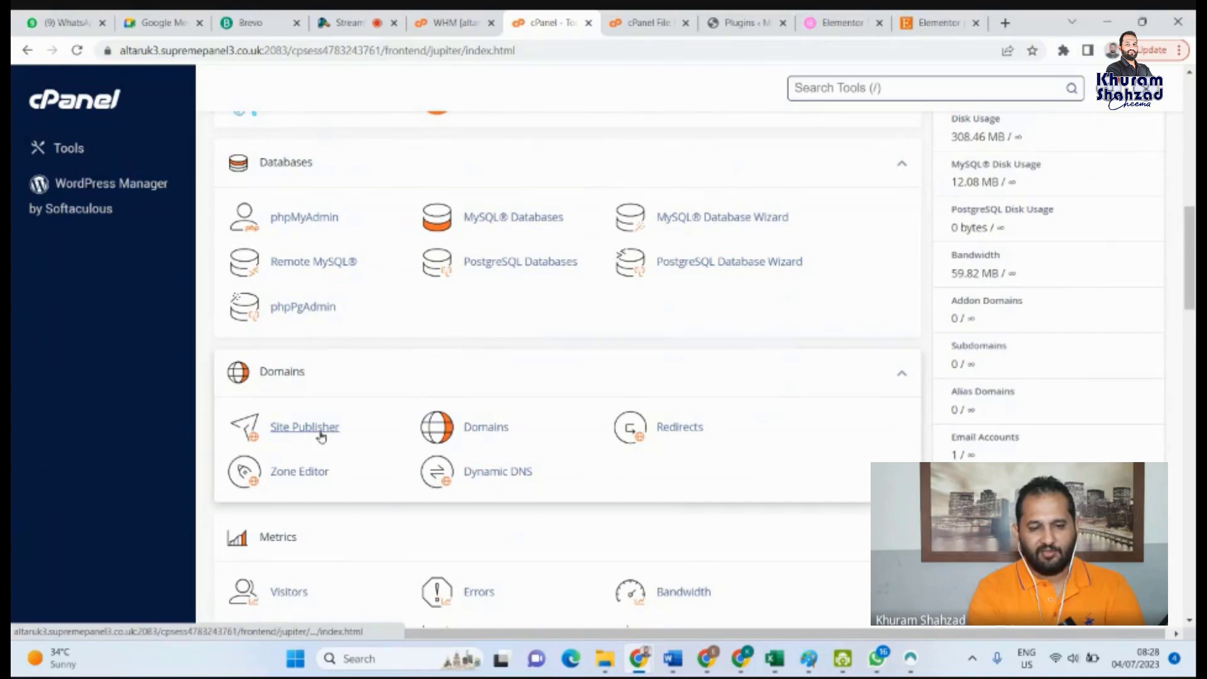
Open the Domains list, view the form for creating a new domain, and return to the list without submitting
click(489, 429)
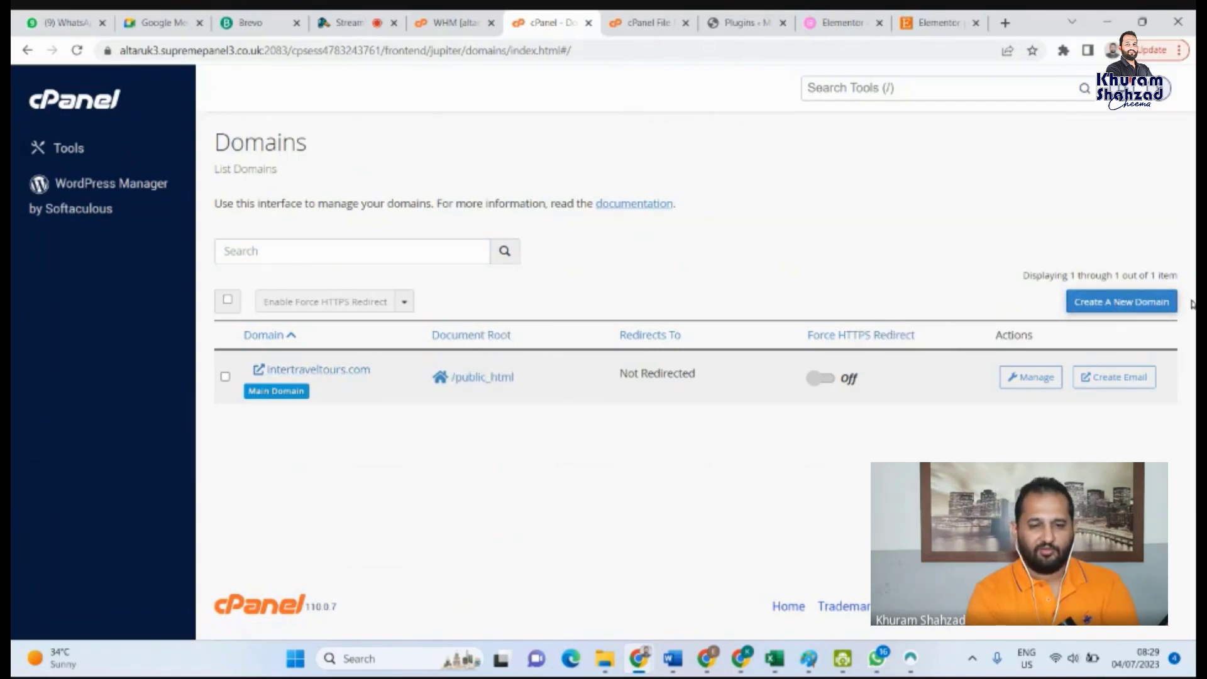
click(1120, 308)
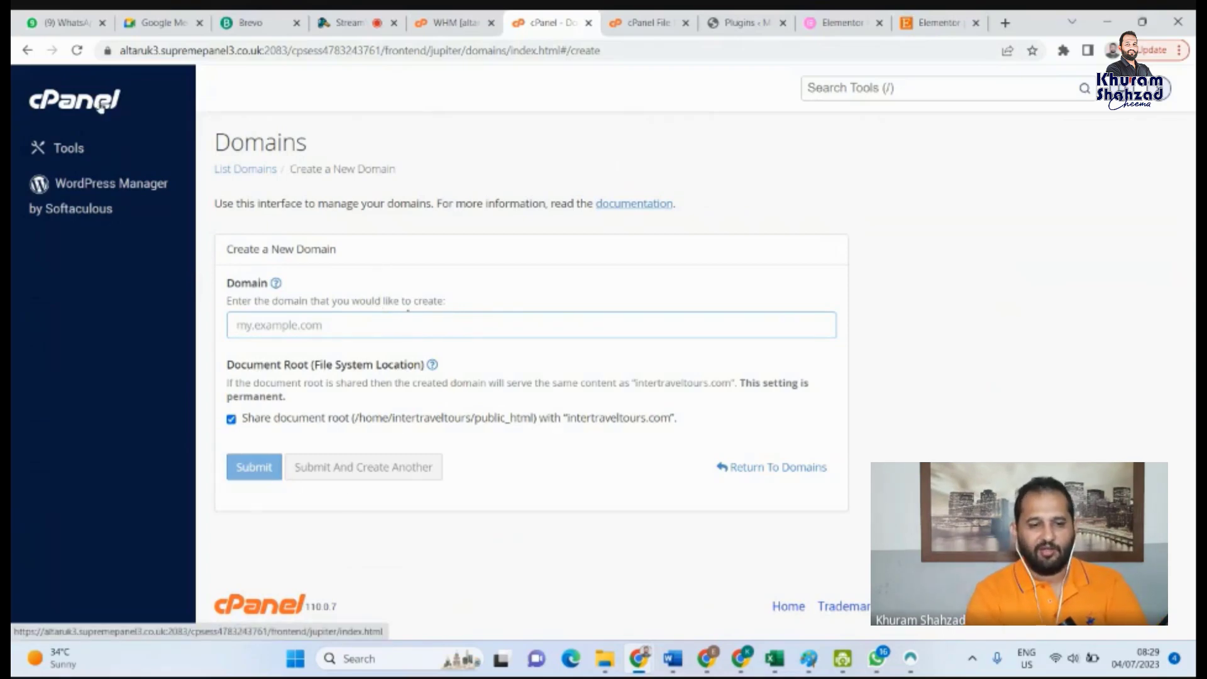
click(786, 467)
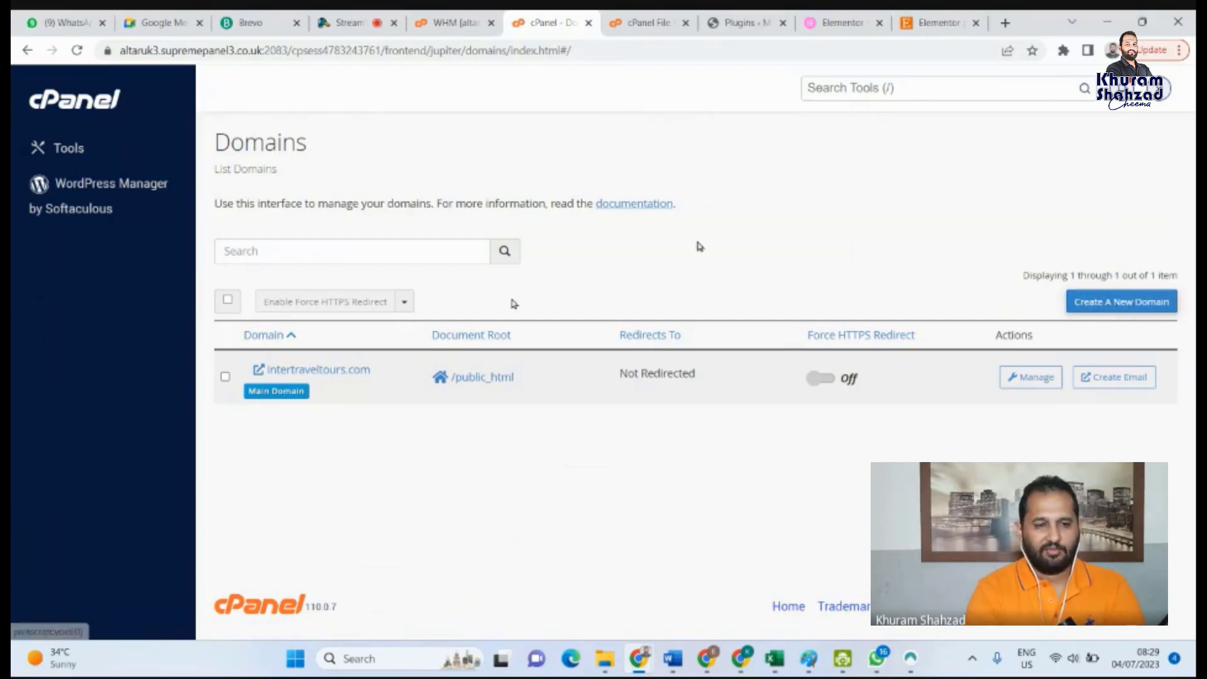
Open the Redirects tool from the tools overview and examine the Add Redirect form and its type options
click(58, 110)
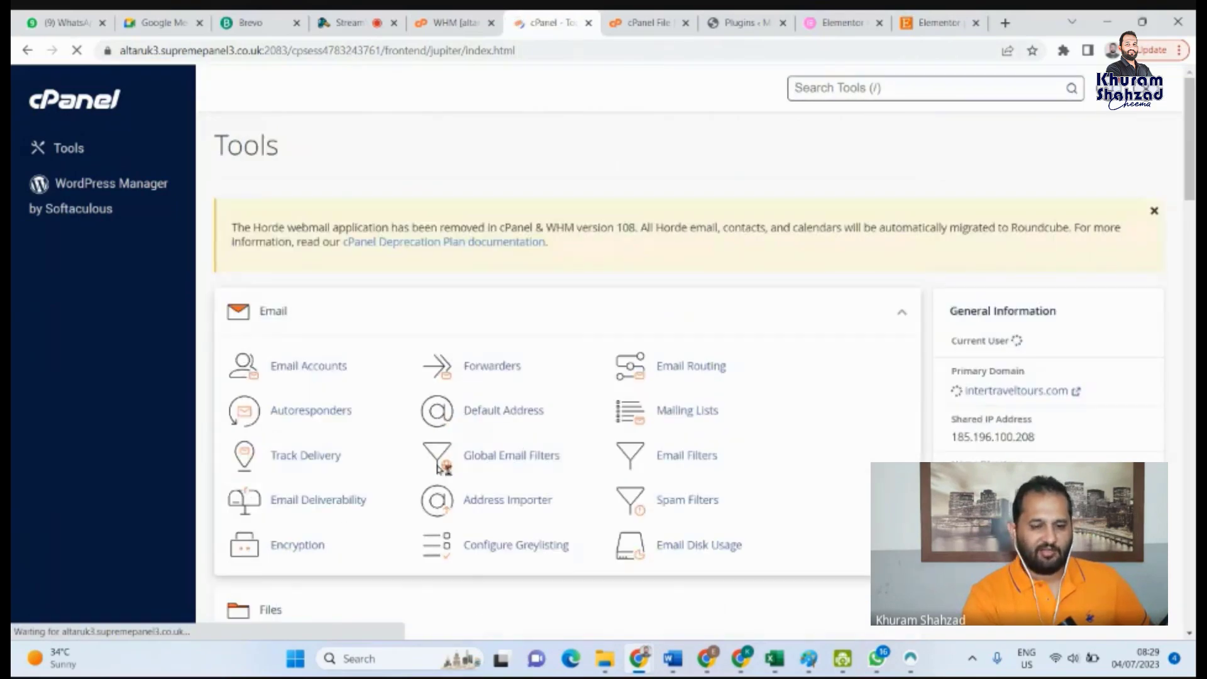
scroll(437, 466, down, 10)
scroll(438, 470, up, 1)
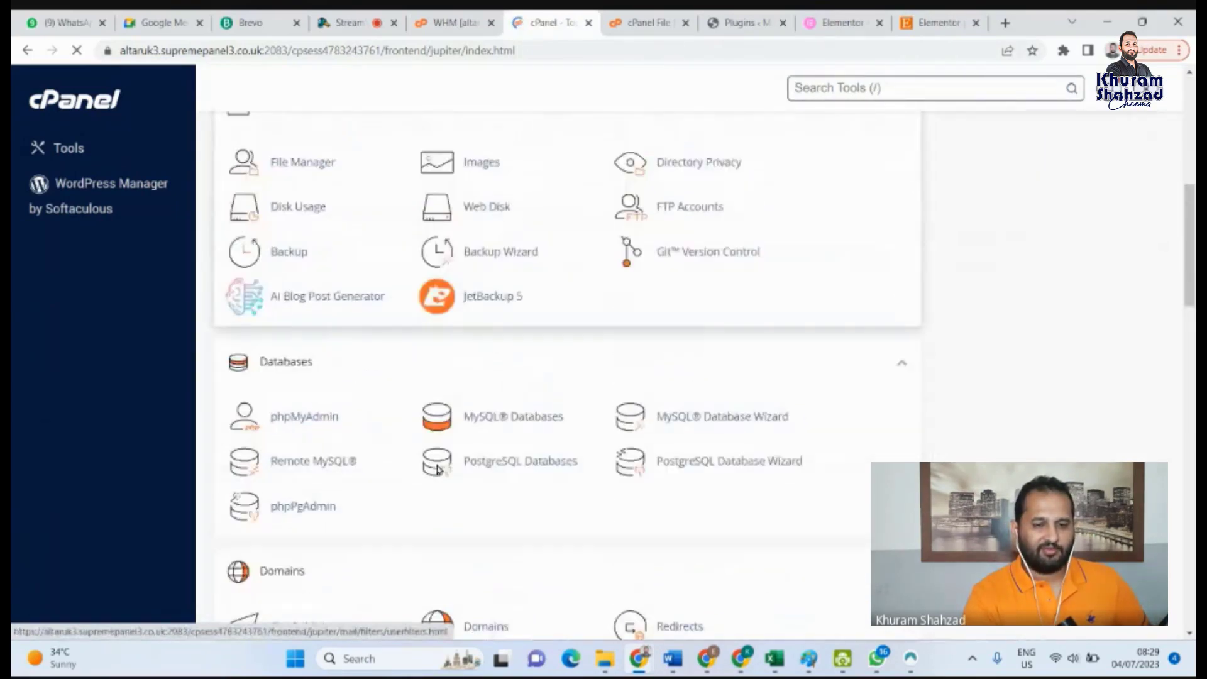
scroll(438, 470, down, 2)
scroll(438, 470, down, 2)
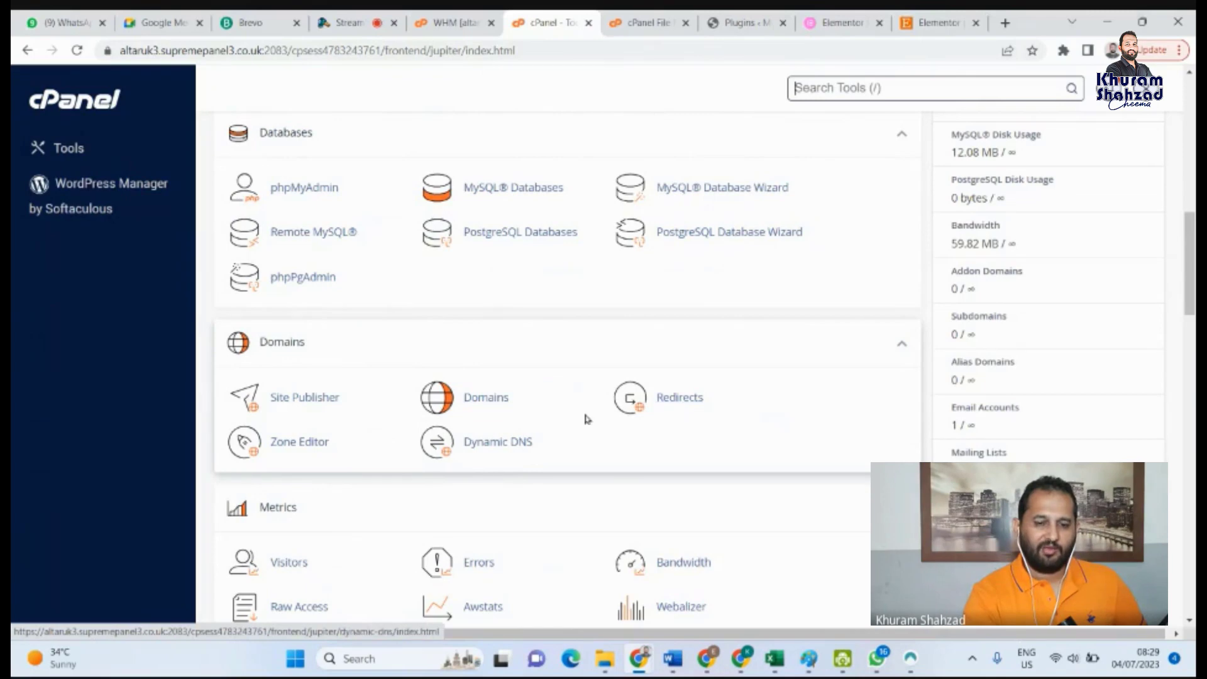
click(667, 399)
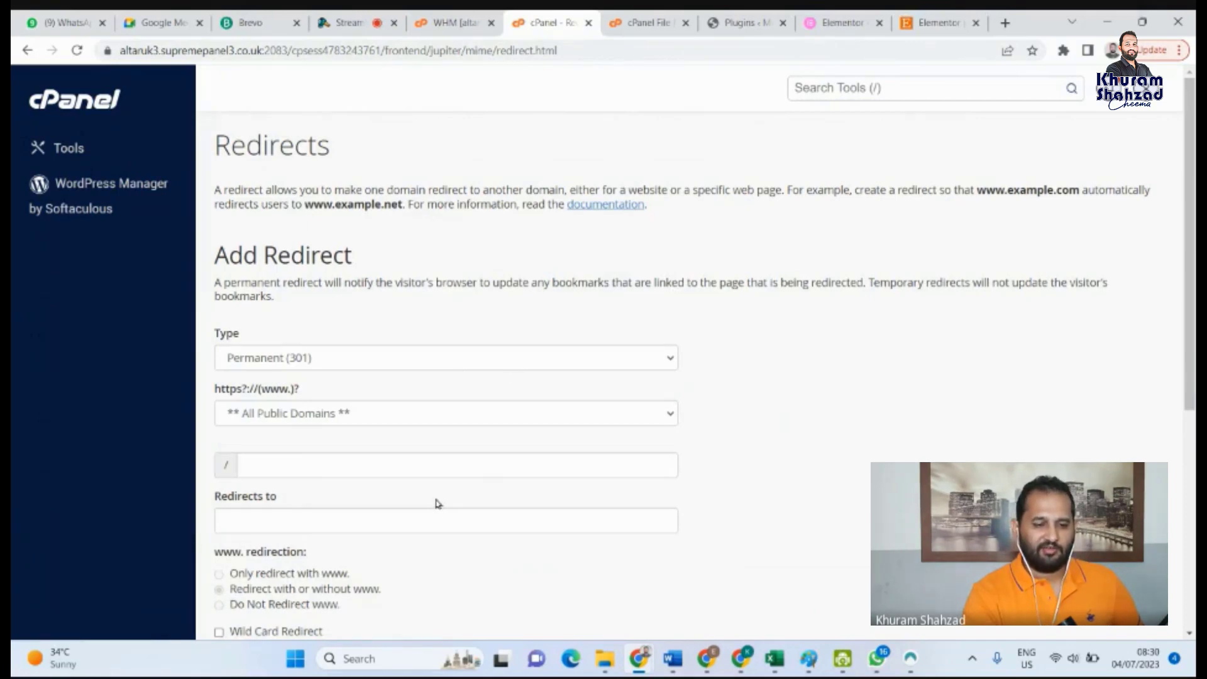
scroll(438, 503, down, 2)
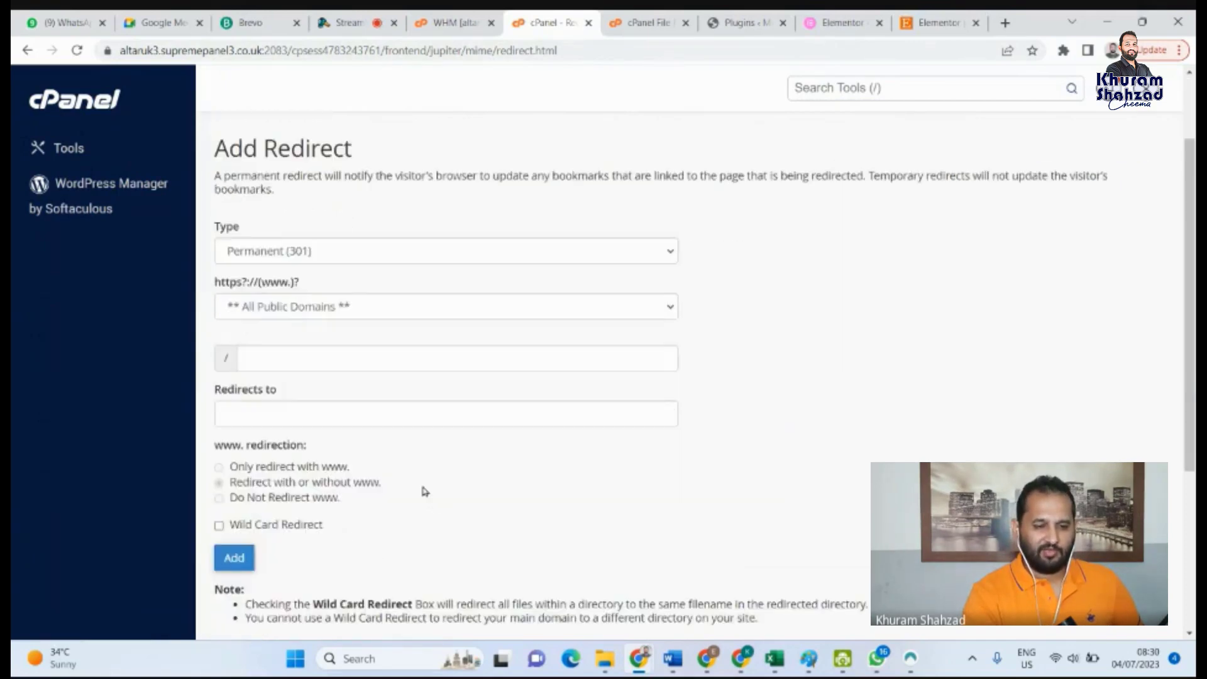
click(573, 248)
click(573, 249)
scroll(768, 318, up, 2)
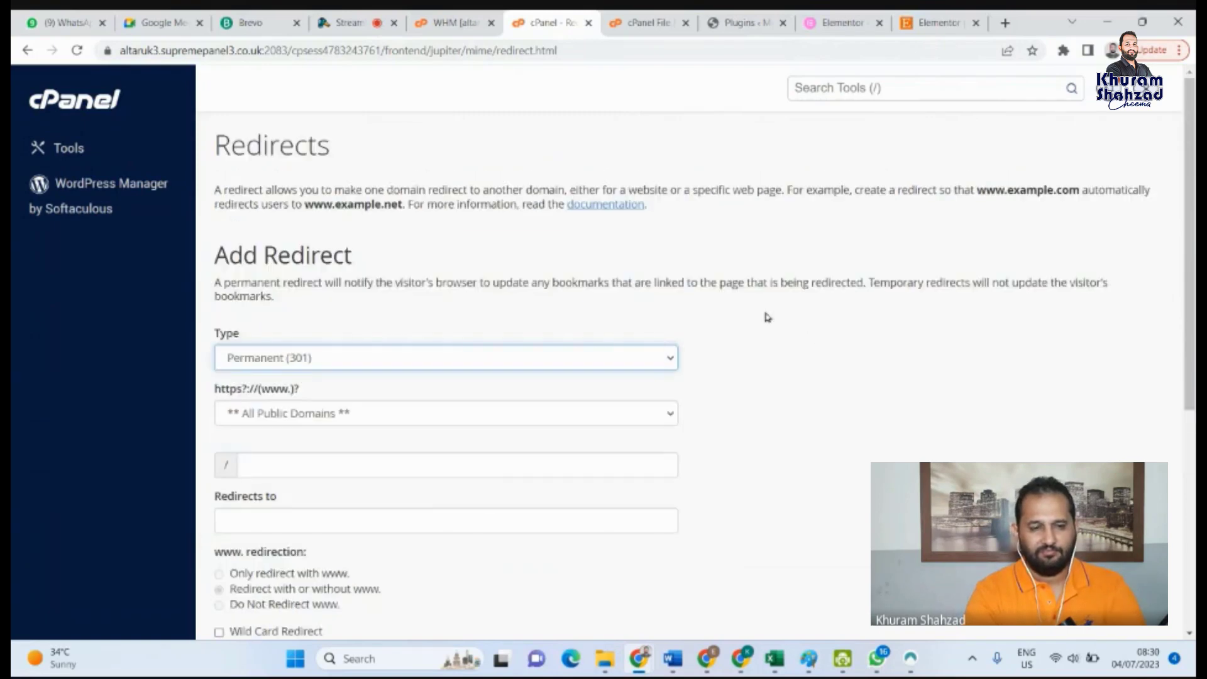
Return to the tools overview and examine the Metrics and Security sections
click(91, 105)
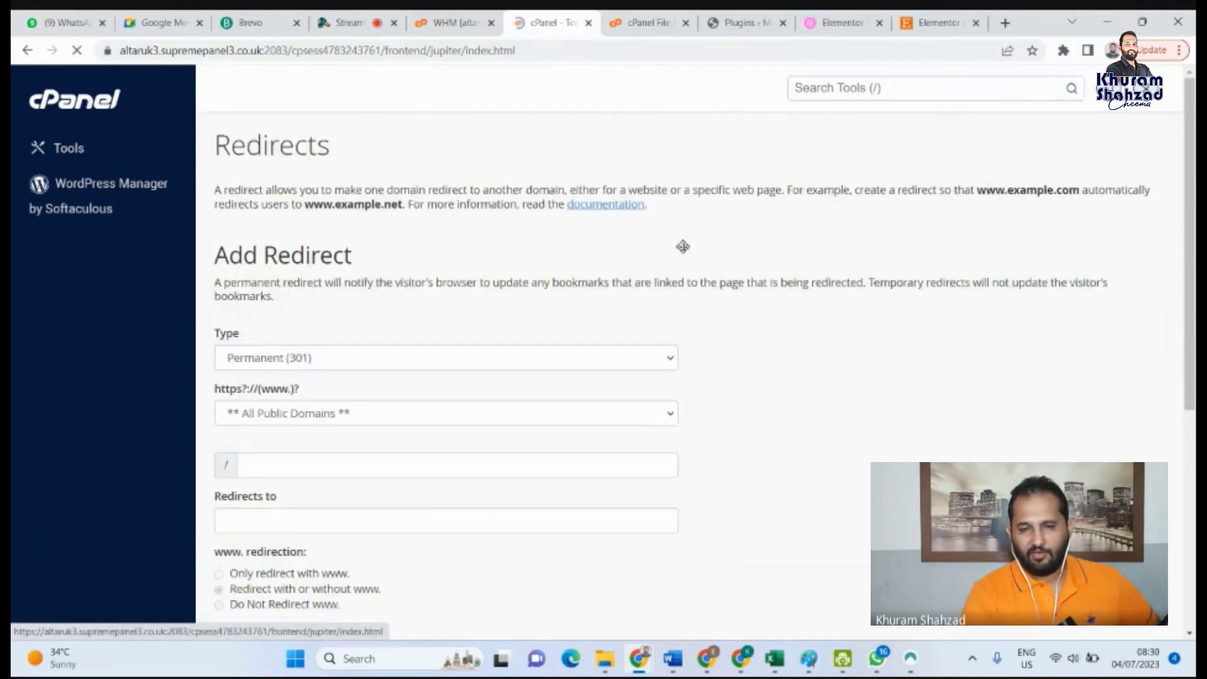
scroll(613, 352, down, 6)
scroll(613, 352, down, 6)
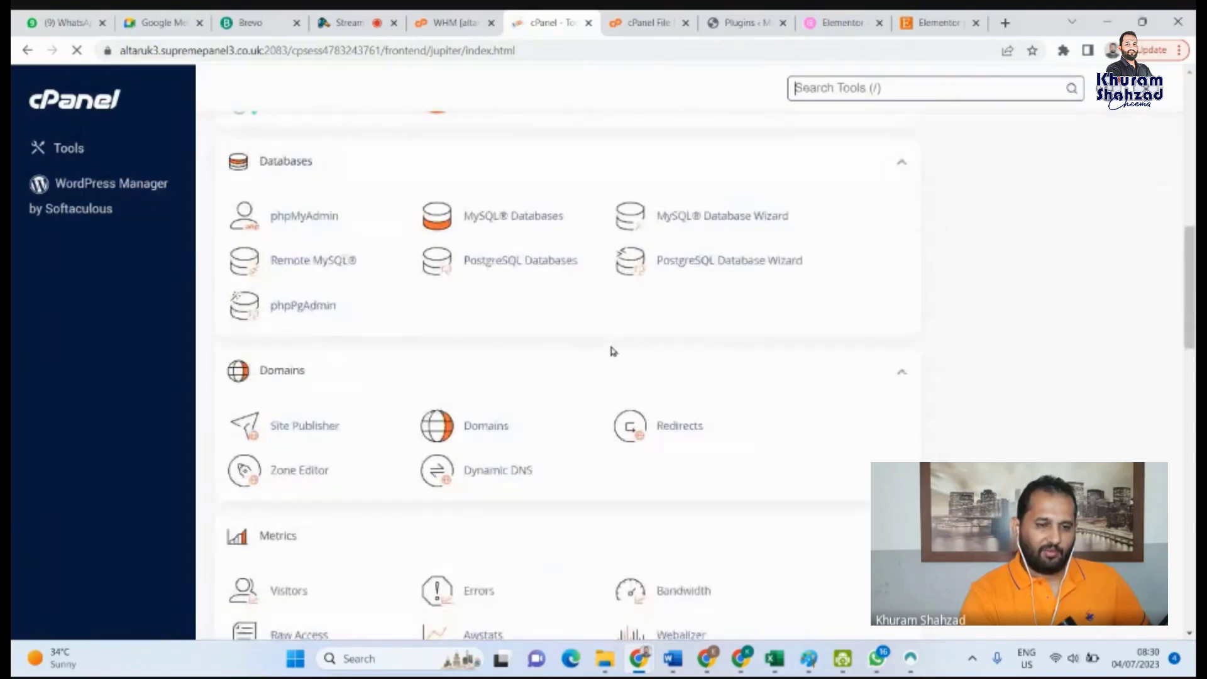
scroll(297, 382, down, 3)
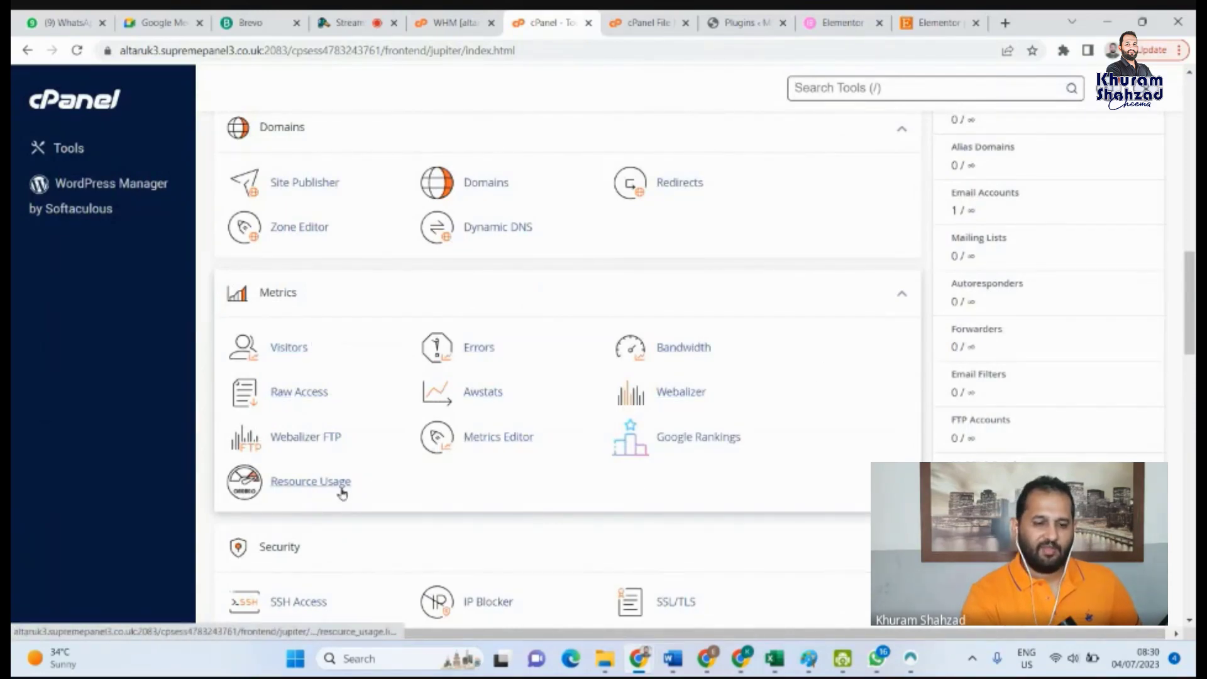
scroll(414, 486, down, 2)
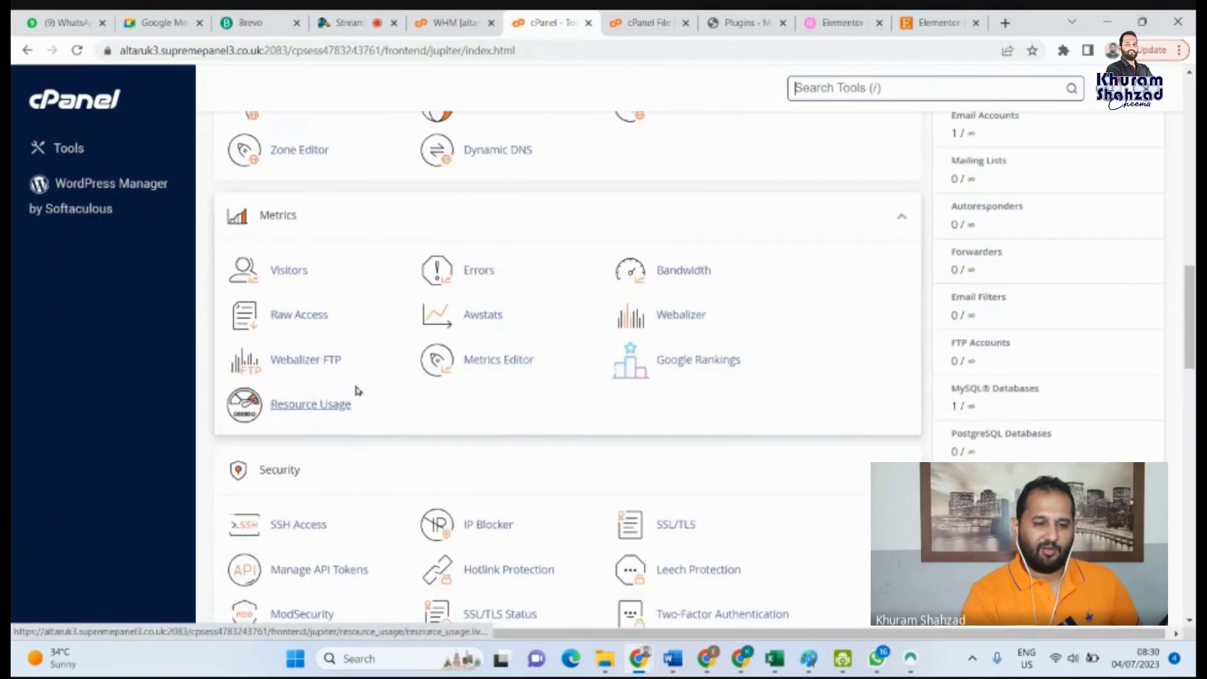
scroll(361, 364, down, 3)
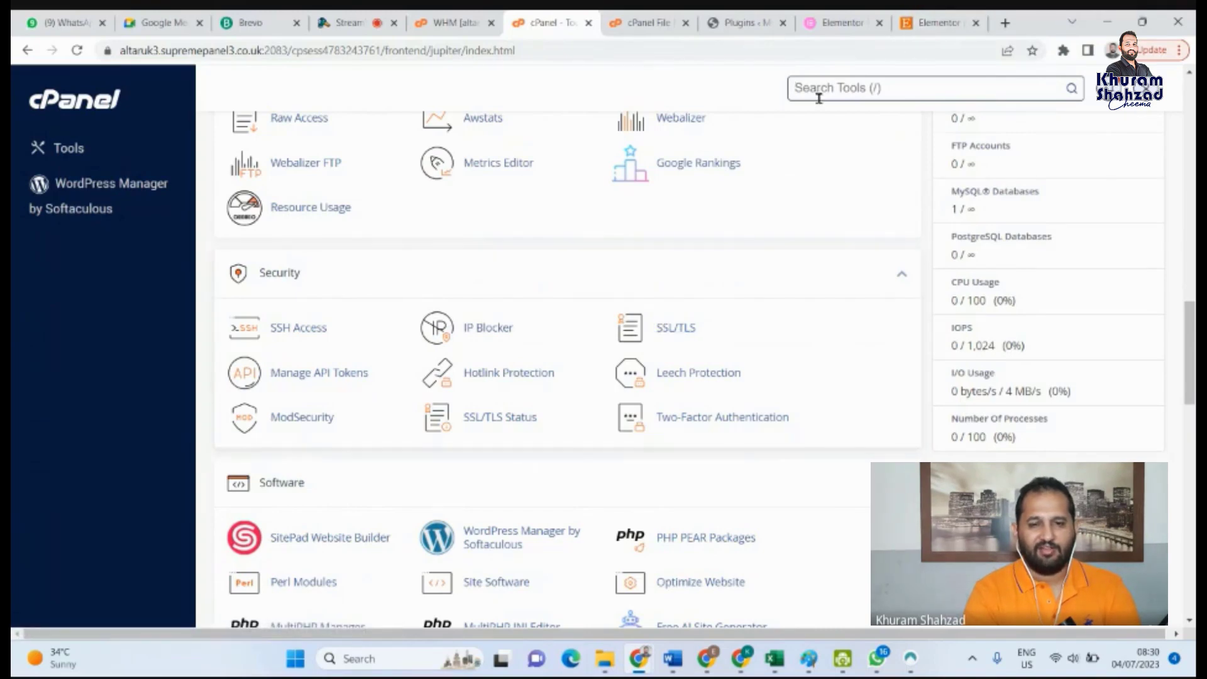
Check the connection information of the live site, visited from its WordPress dashboard, and return to the cPanel tools overview
click(742, 23)
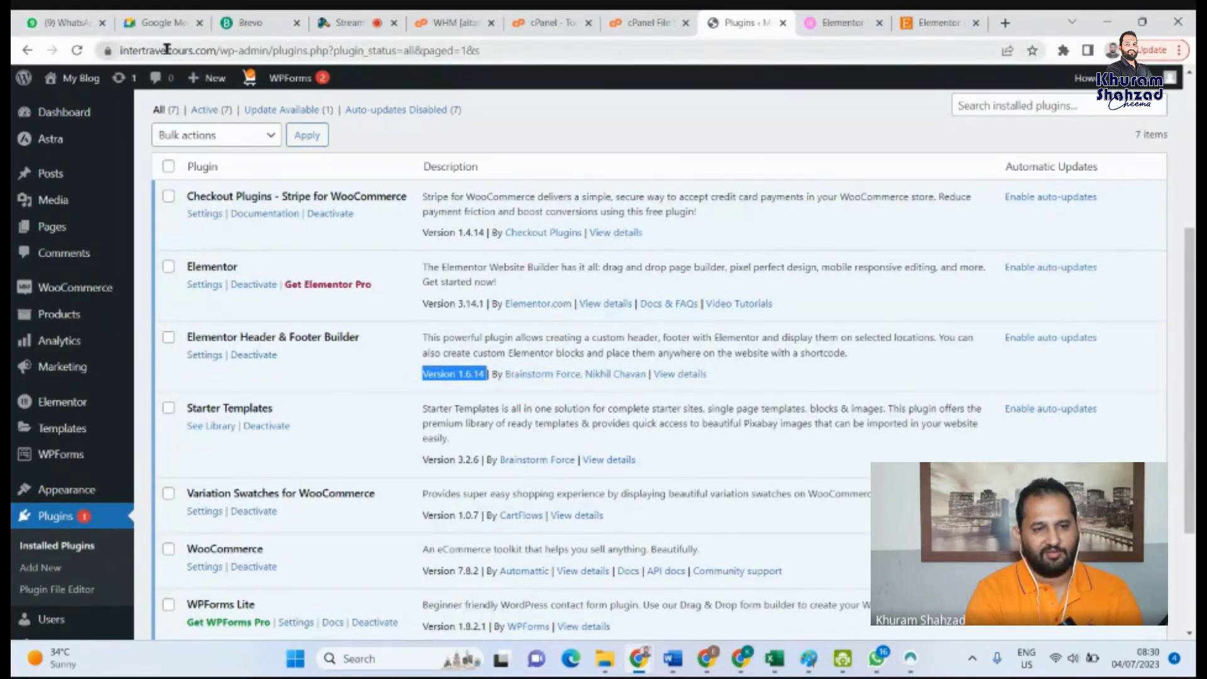
mouse_move(80, 78)
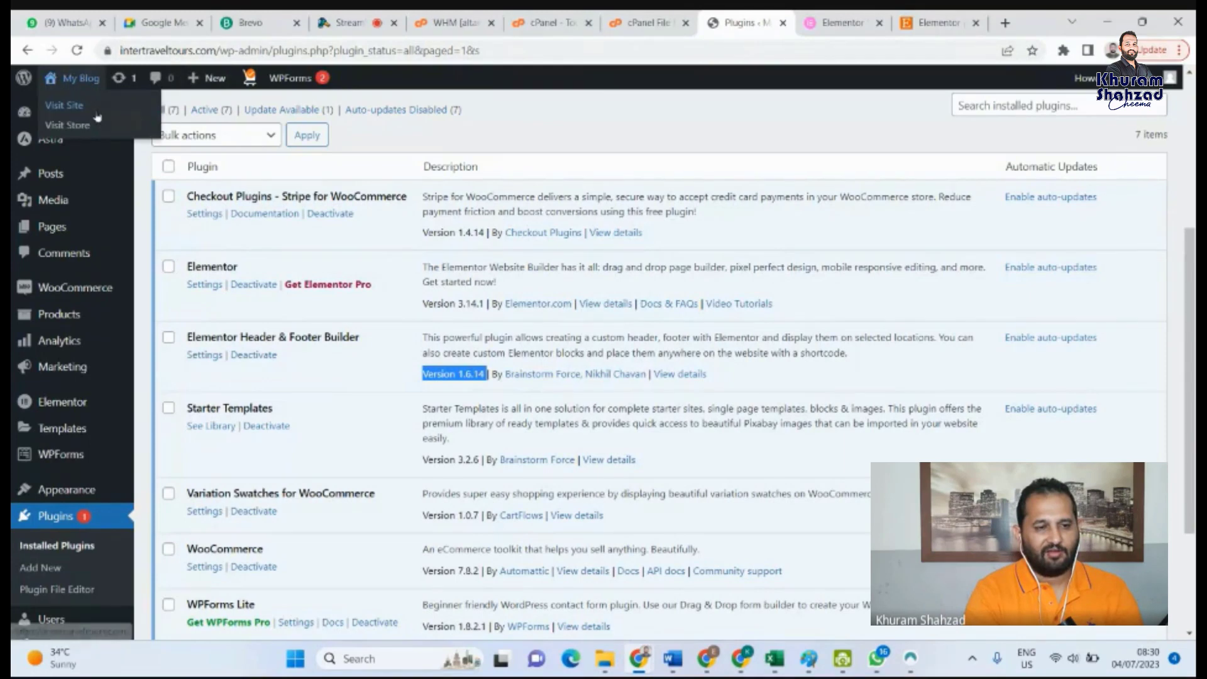
click(64, 107)
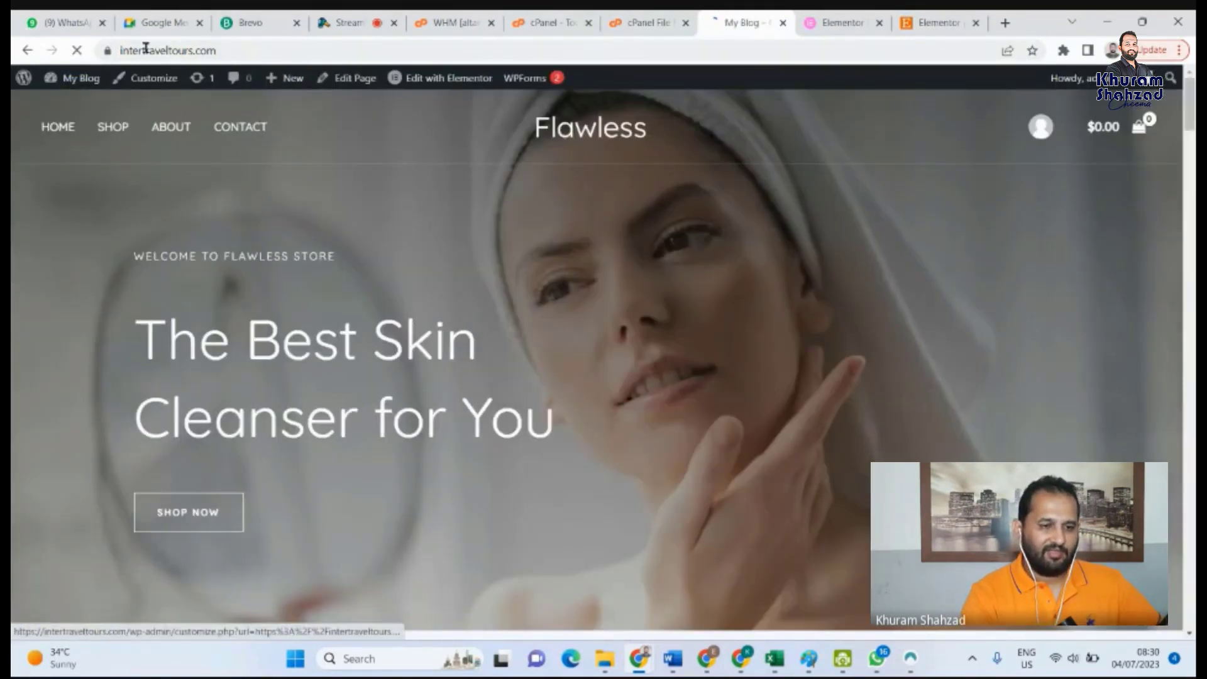
click(108, 50)
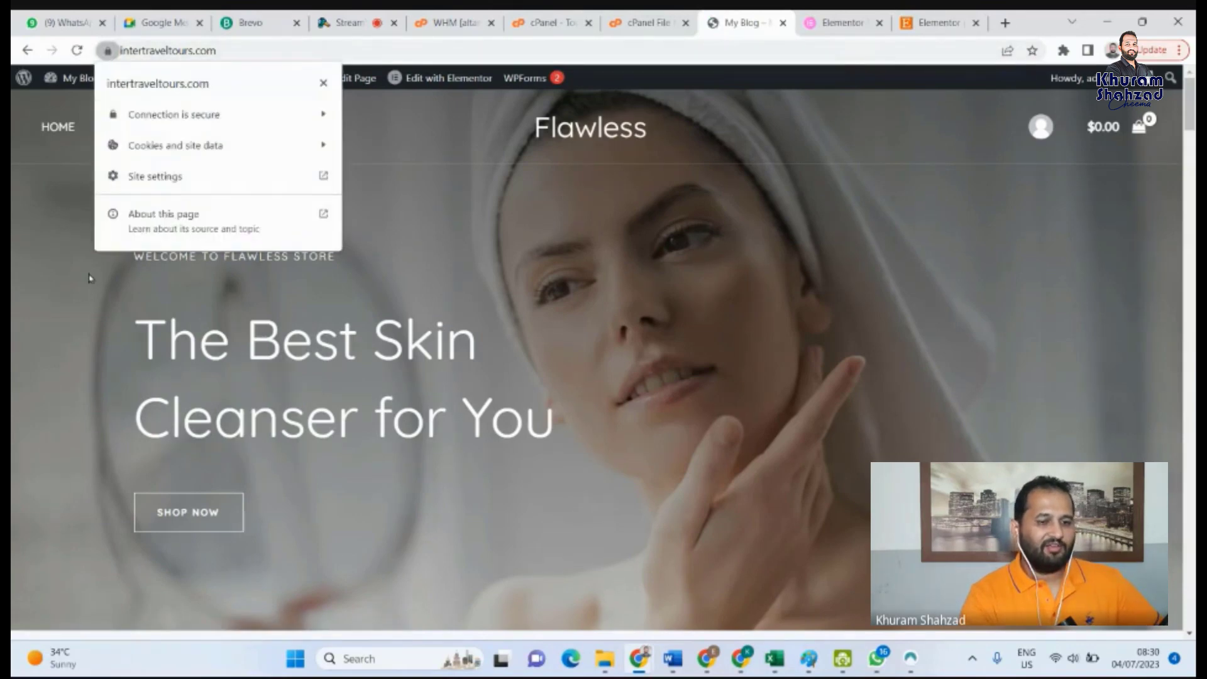
click(82, 315)
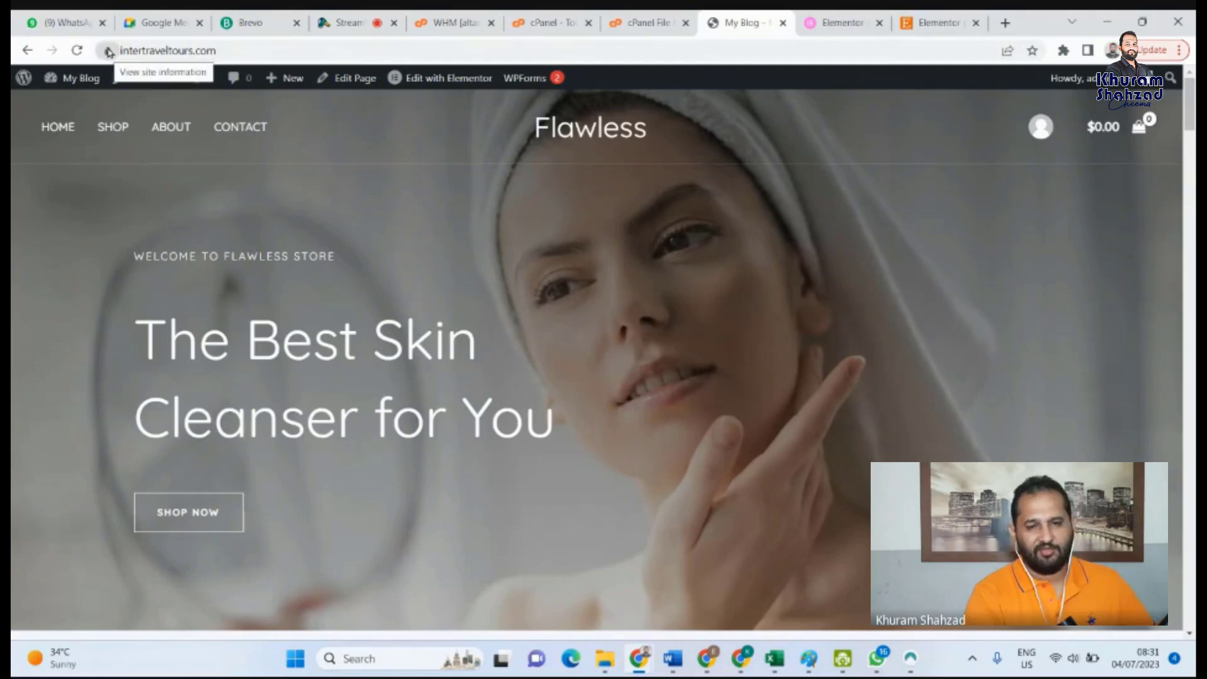
click(620, 21)
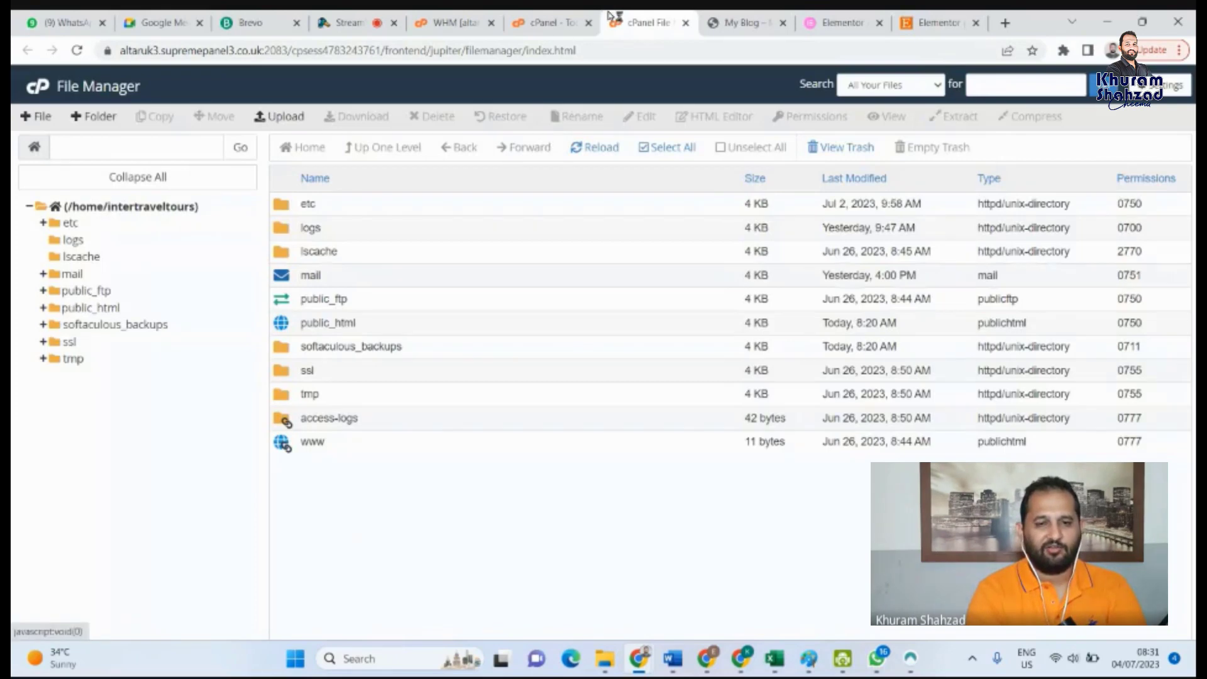
click(544, 19)
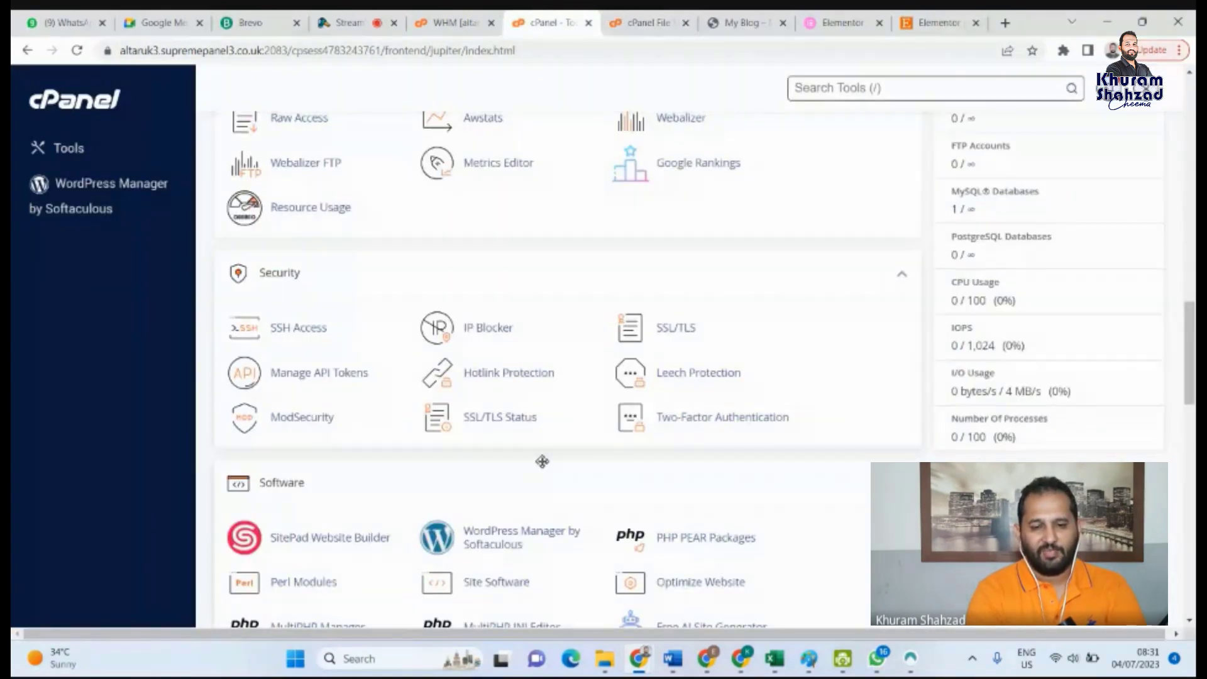
Open SSL/TLS Status from the Security section and examine the certificate status of the listed domains
scroll(541, 465, down, 2)
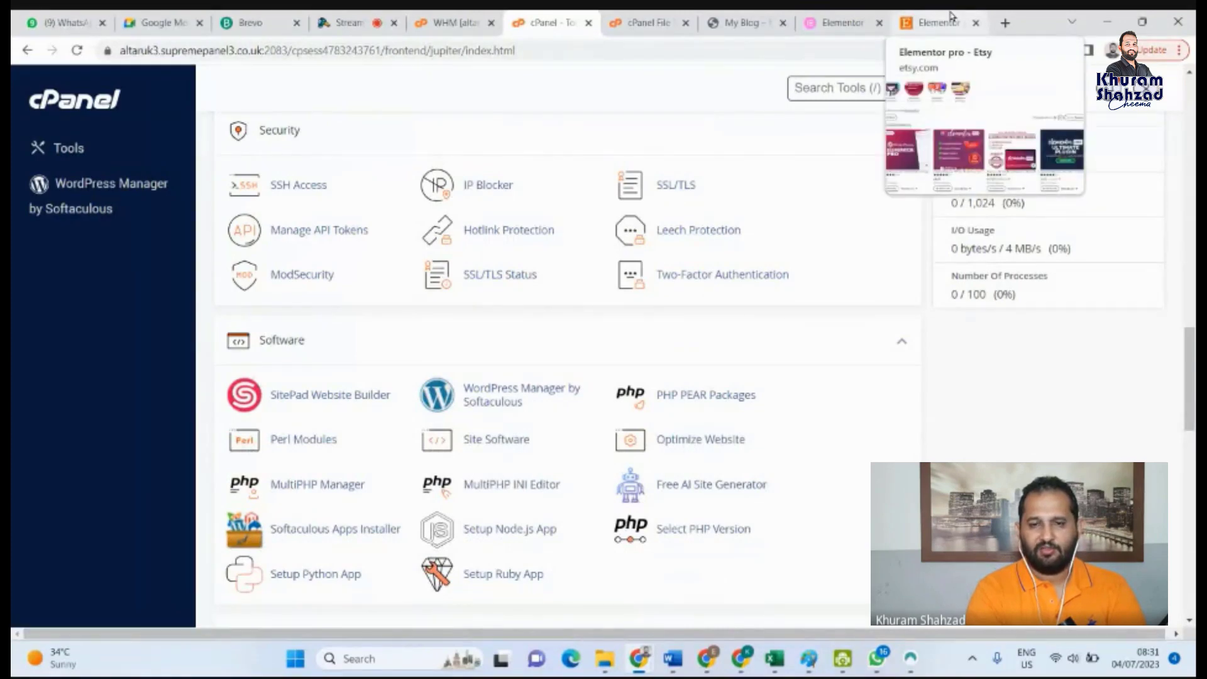
scroll(752, 190, up, 1)
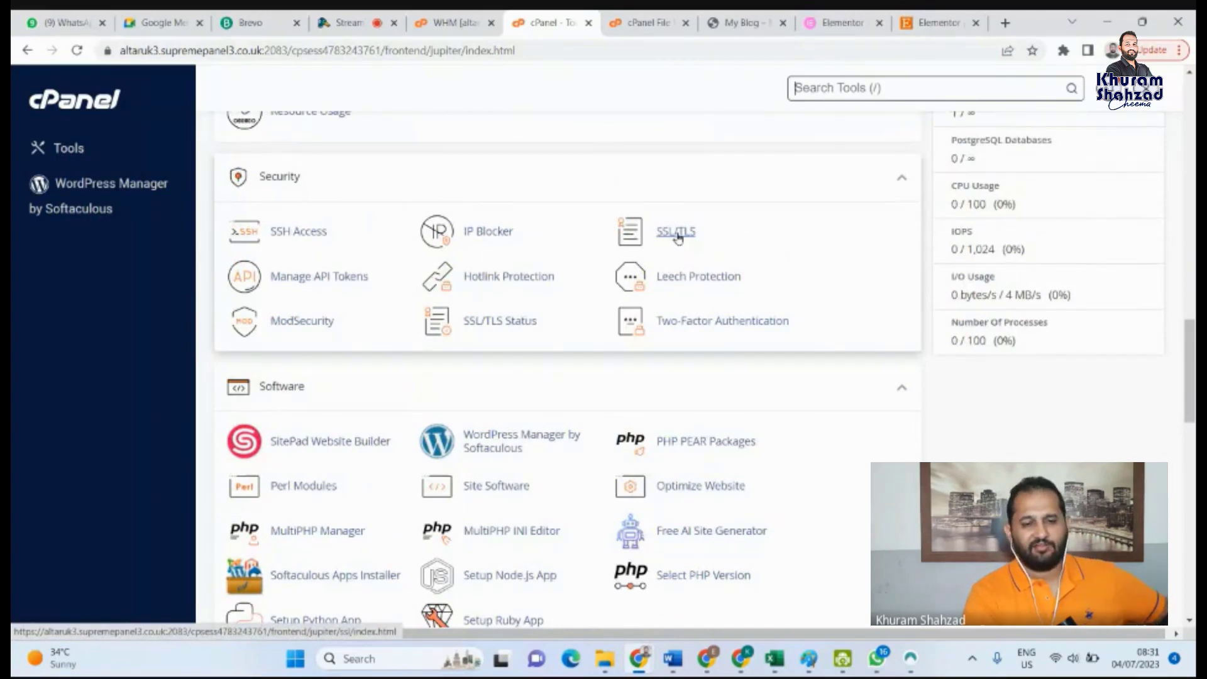
scroll(748, 242, down, 2)
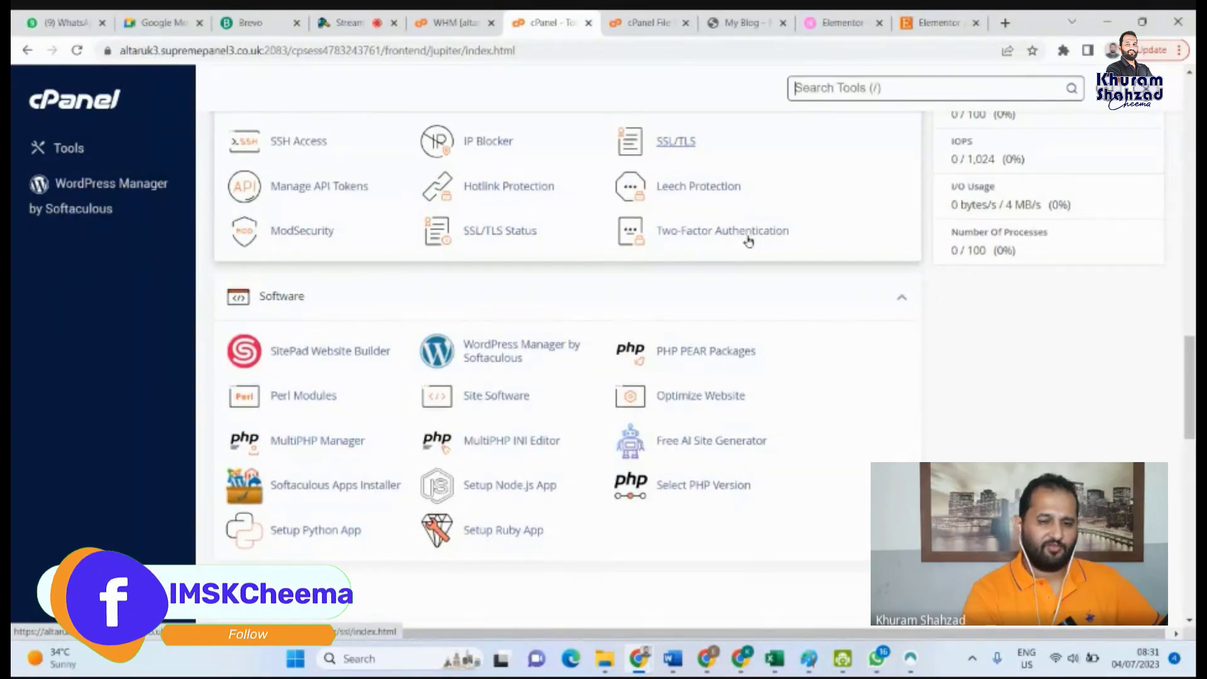
scroll(748, 241, up, 2)
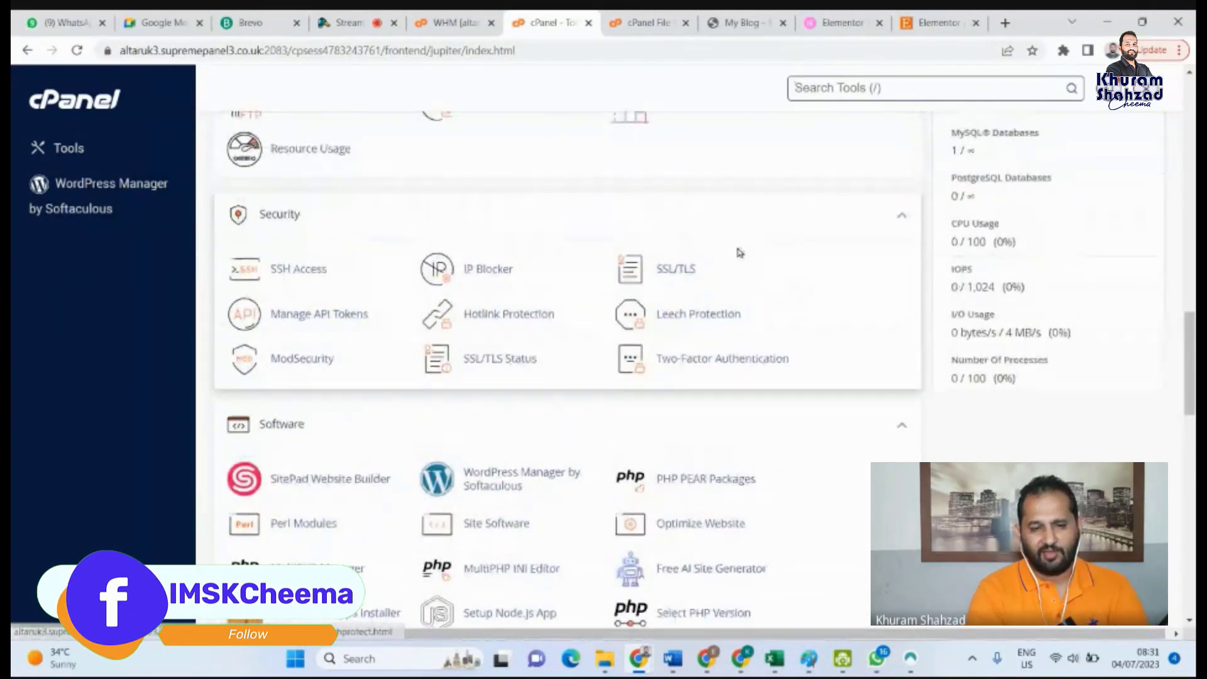
click(496, 359)
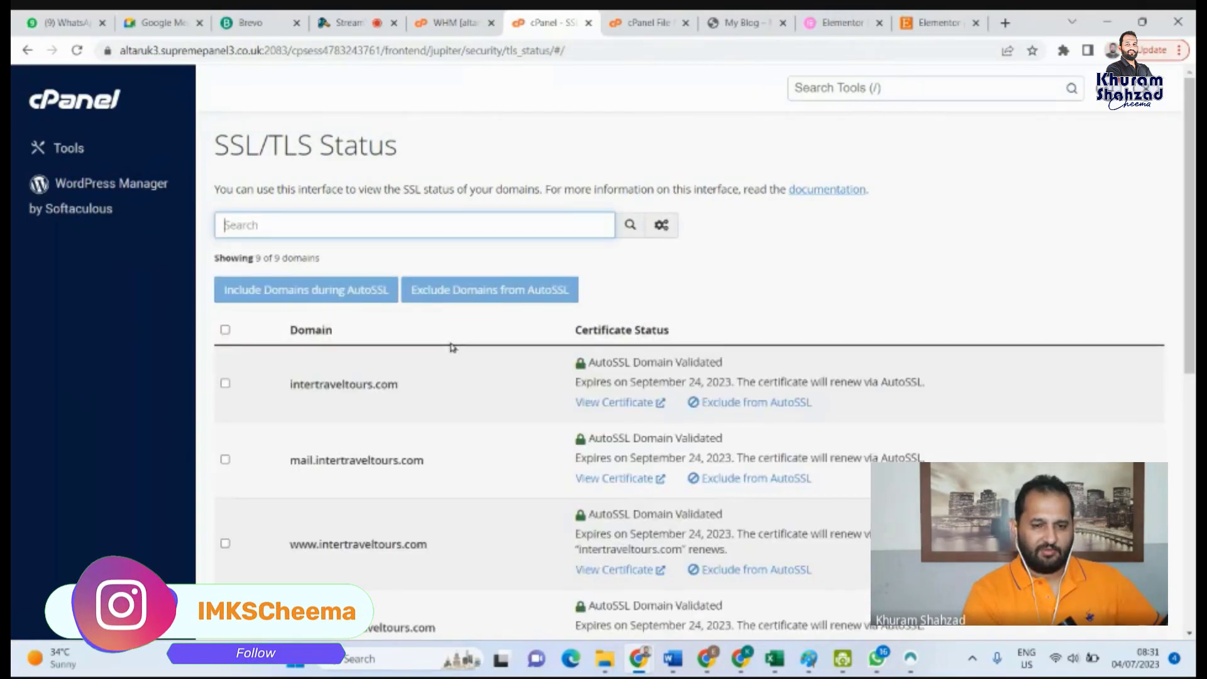
scroll(493, 453, down, 3)
scroll(493, 453, down, 3)
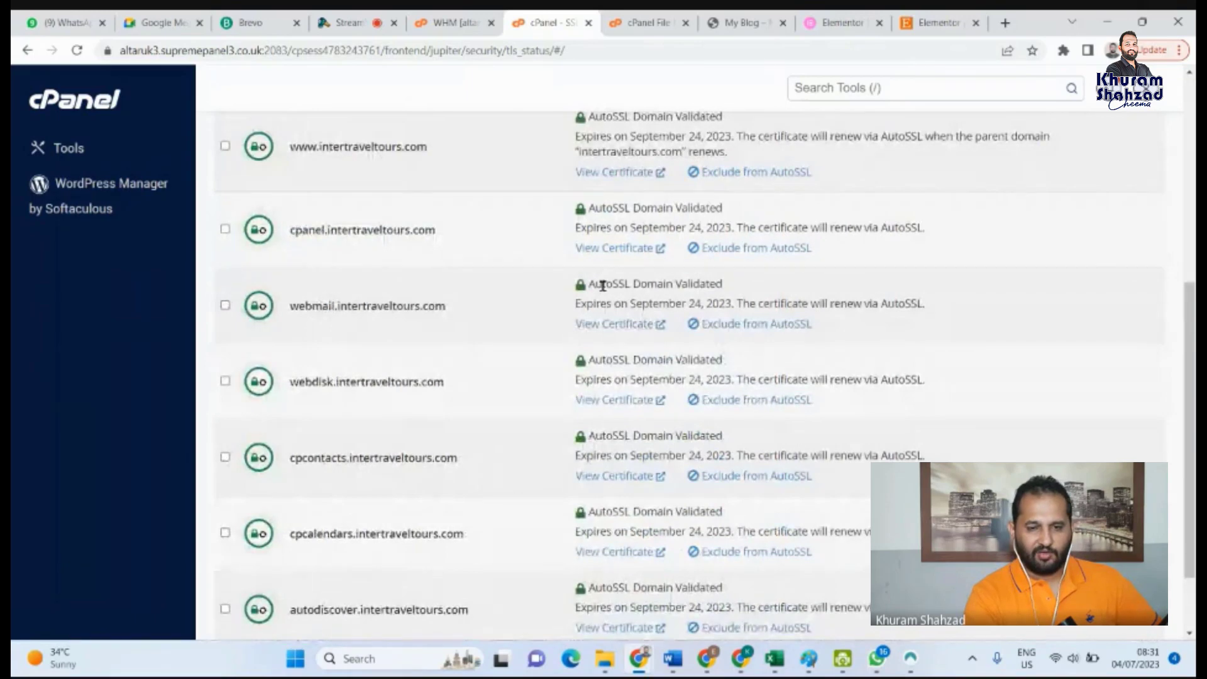
scroll(624, 300, up, 4)
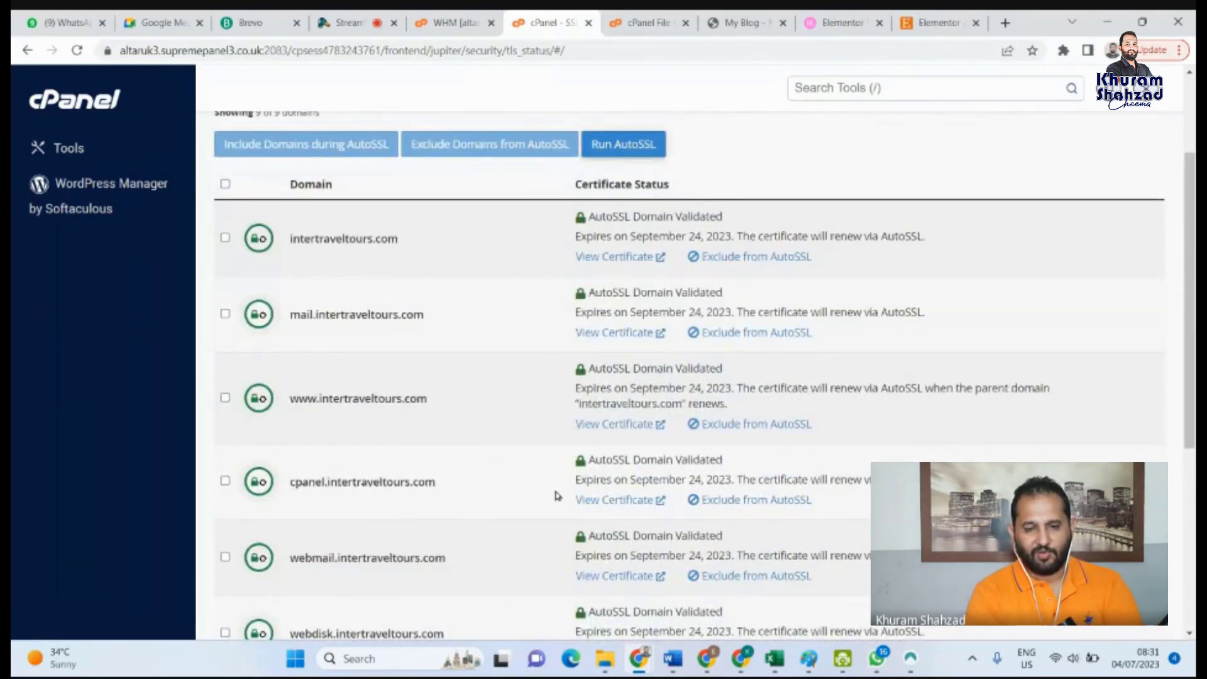
Highlight the certificate expiry date of cpanel.intertraveltours.com and review the remaining domains and the Run AutoSSL option
drag(562, 490, 734, 481)
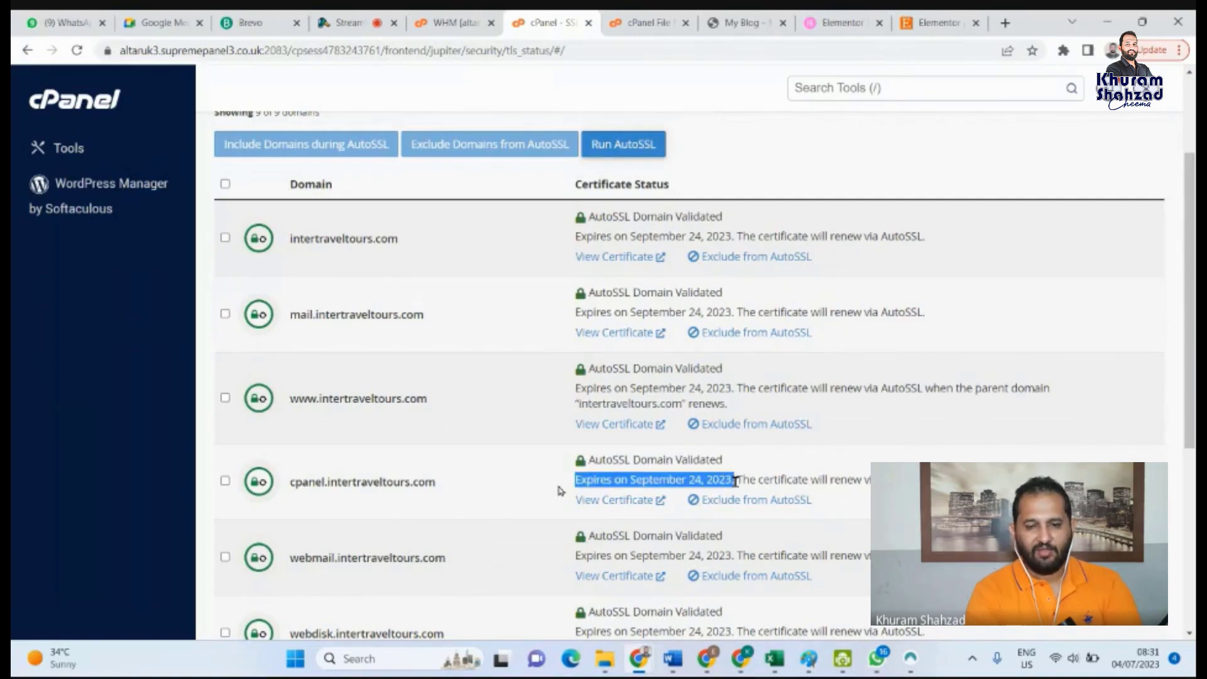
scroll(666, 389, down, 2)
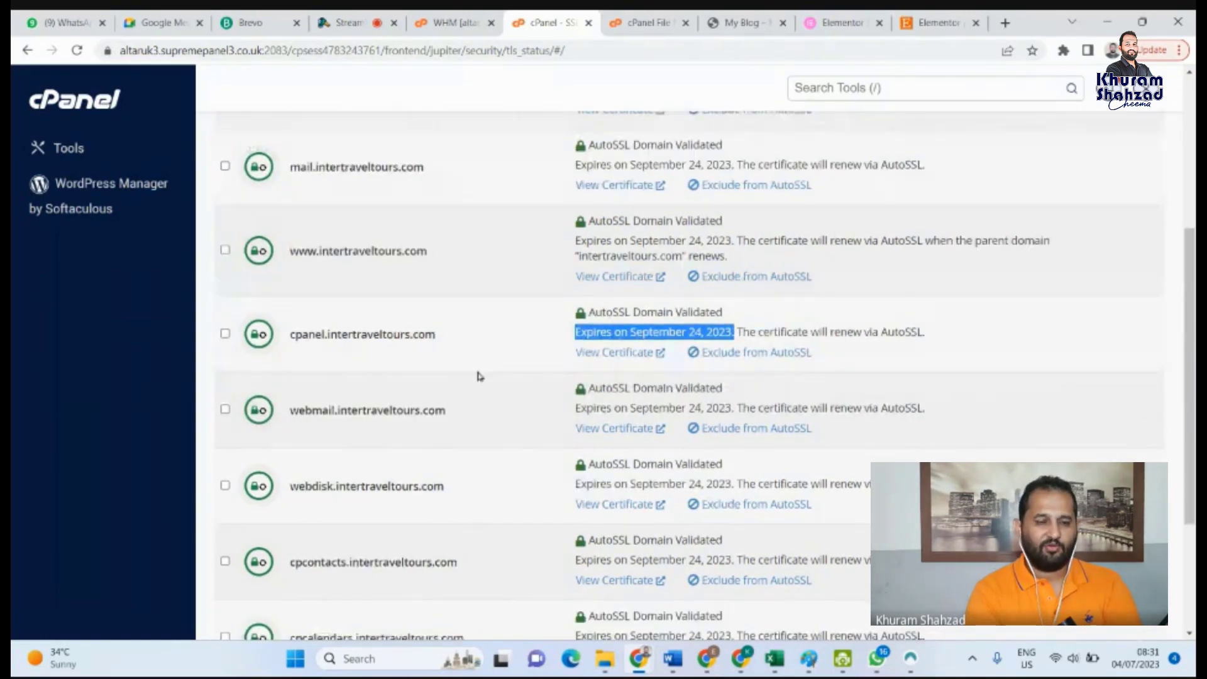
scroll(547, 381, down, 3)
scroll(549, 382, up, 8)
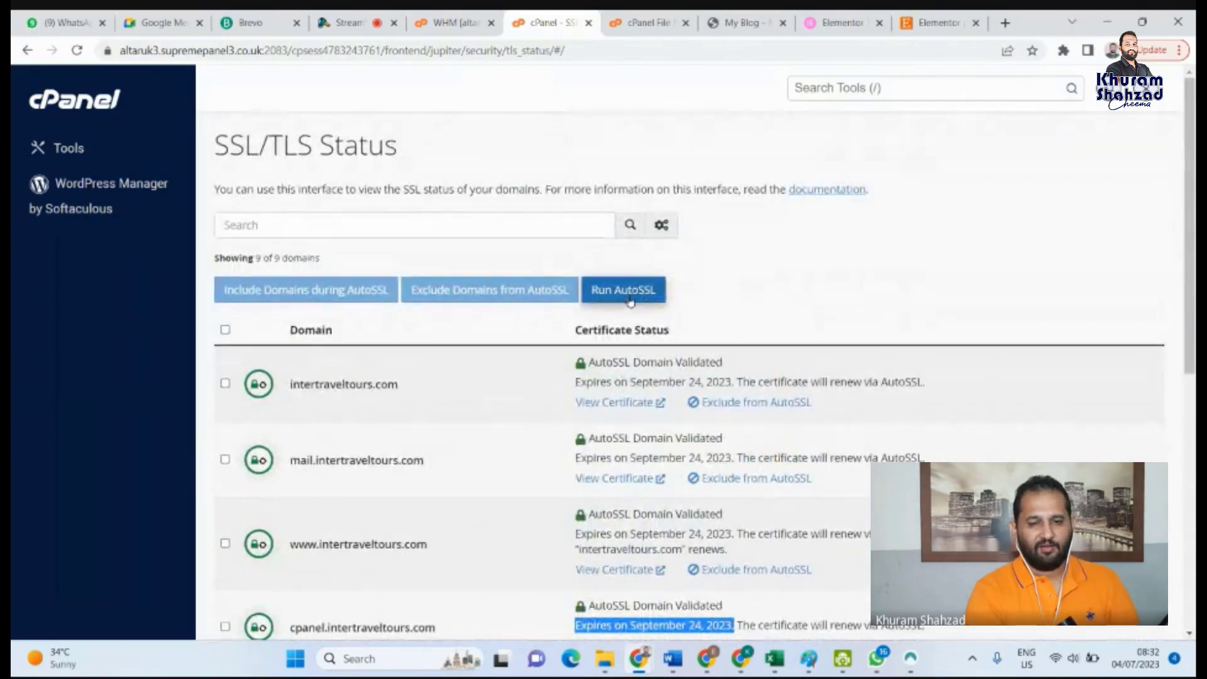
scroll(495, 394, down, 2)
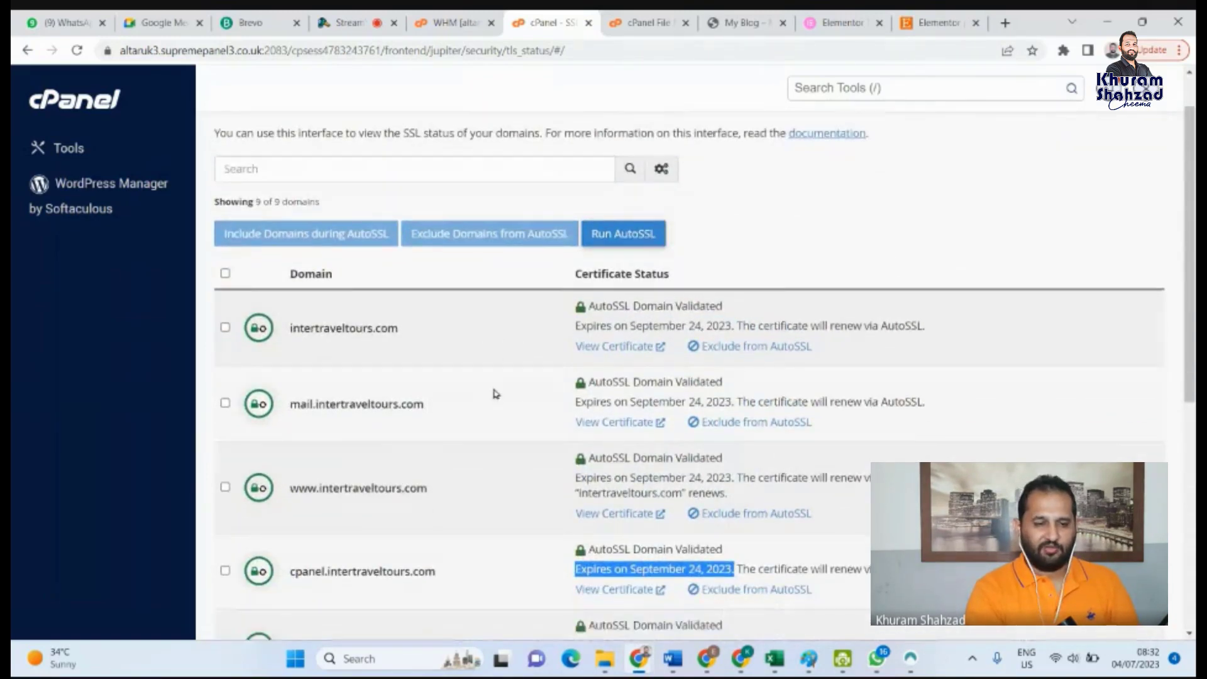
scroll(494, 394, down, 4)
scroll(493, 394, up, 6)
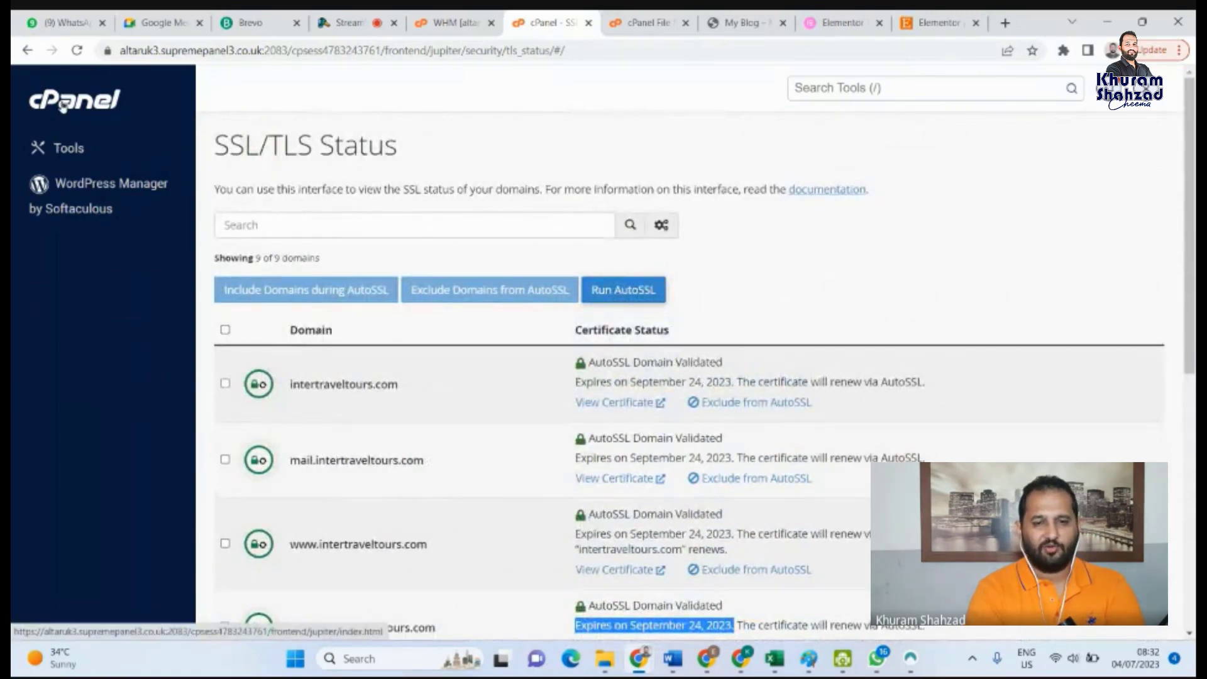
Visit wowtelecoms.com in a new browser tab
click(1010, 23)
text(xp)
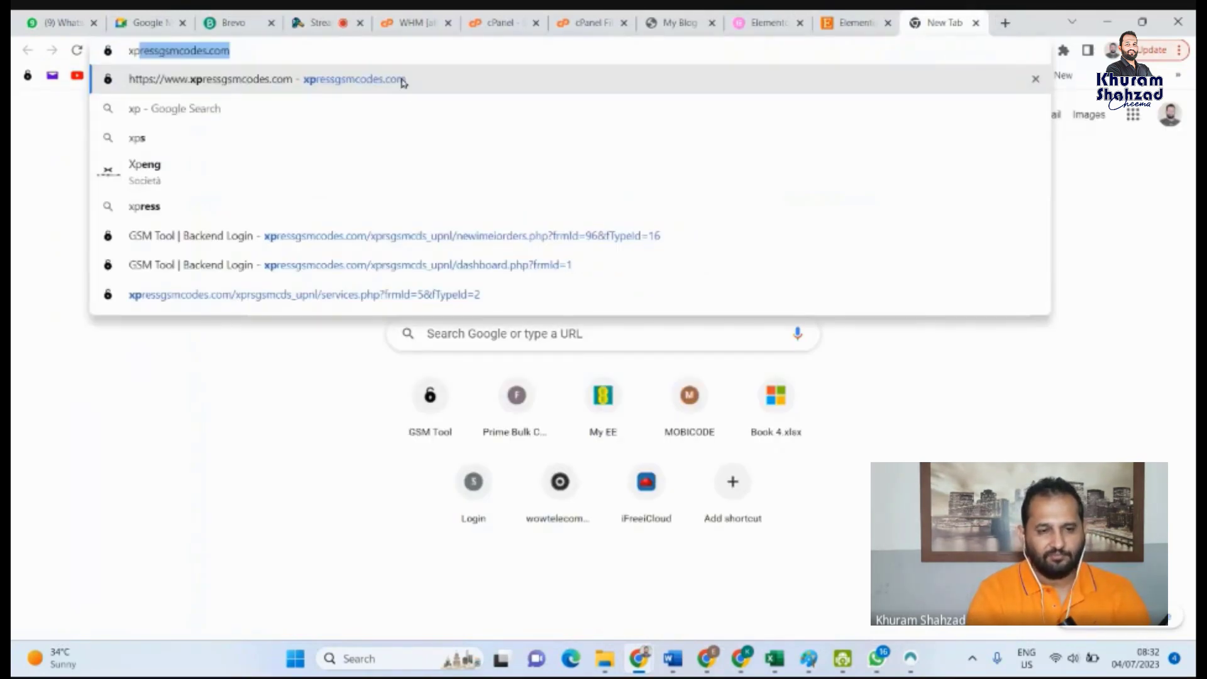
key(BackSpace)
key(BackSpace)
key(BackSpace)
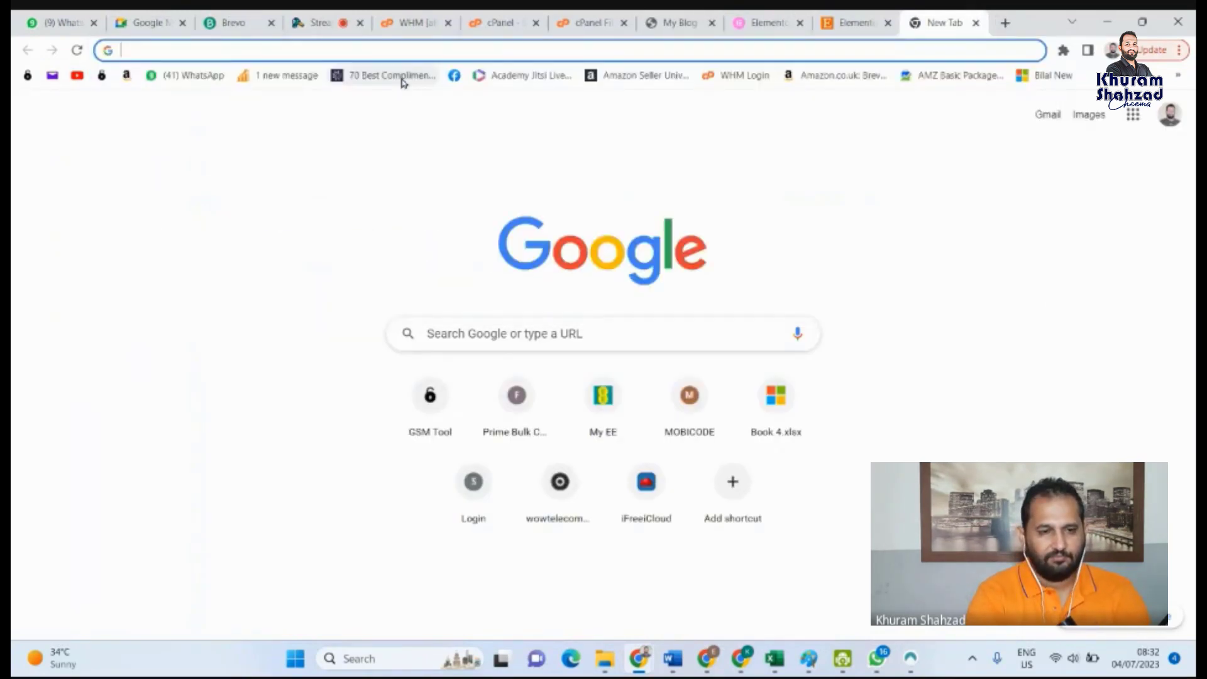
text(wowtelecoms.com)
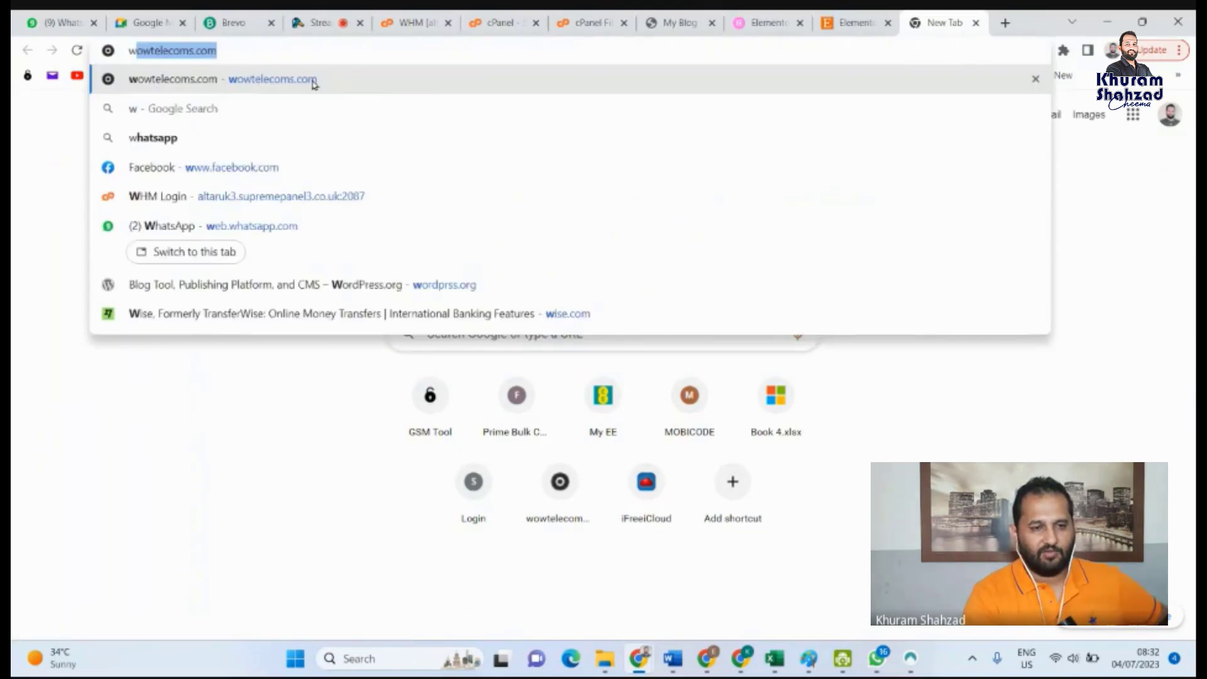
click(318, 80)
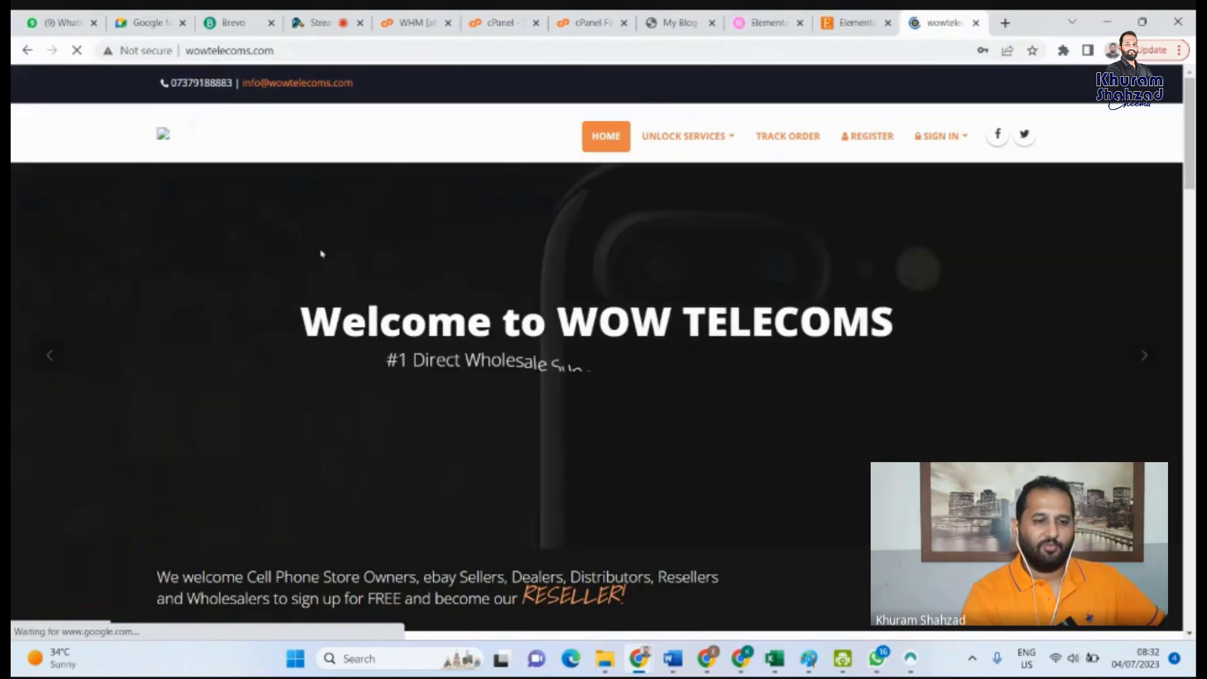
Check the wowtelecoms.com address and connection security indicator, look through the home page, and close the site
scroll(281, 281, down, 1)
scroll(282, 280, up, 1)
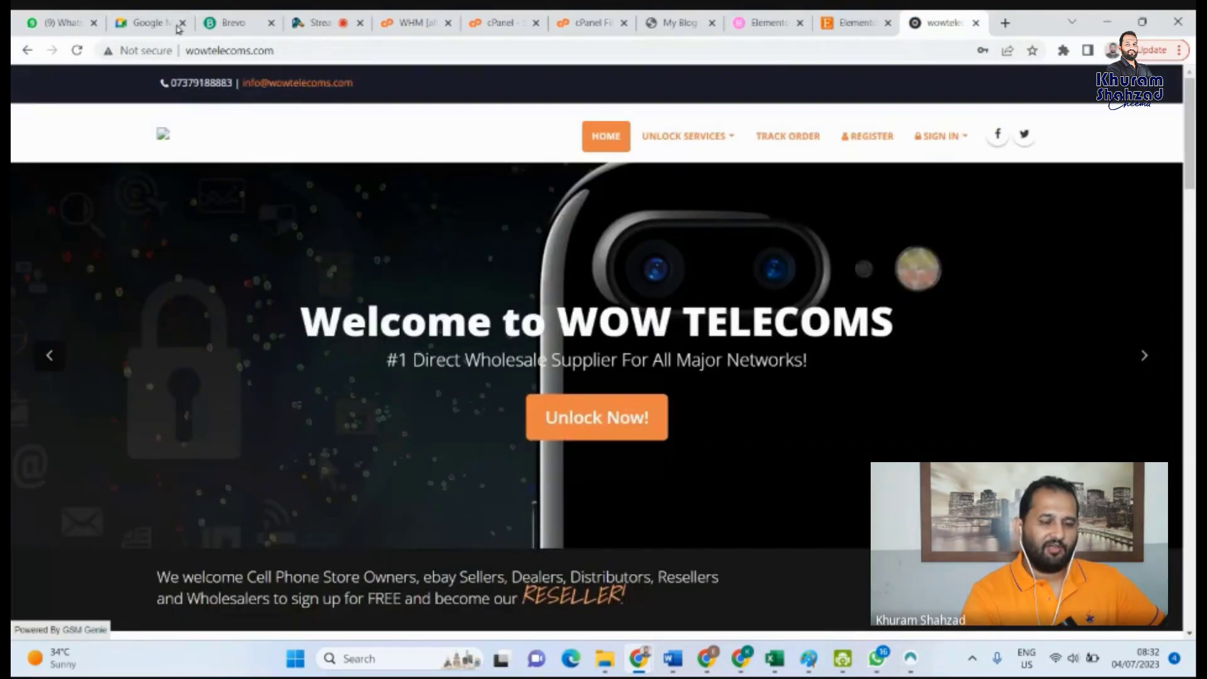
click(260, 51)
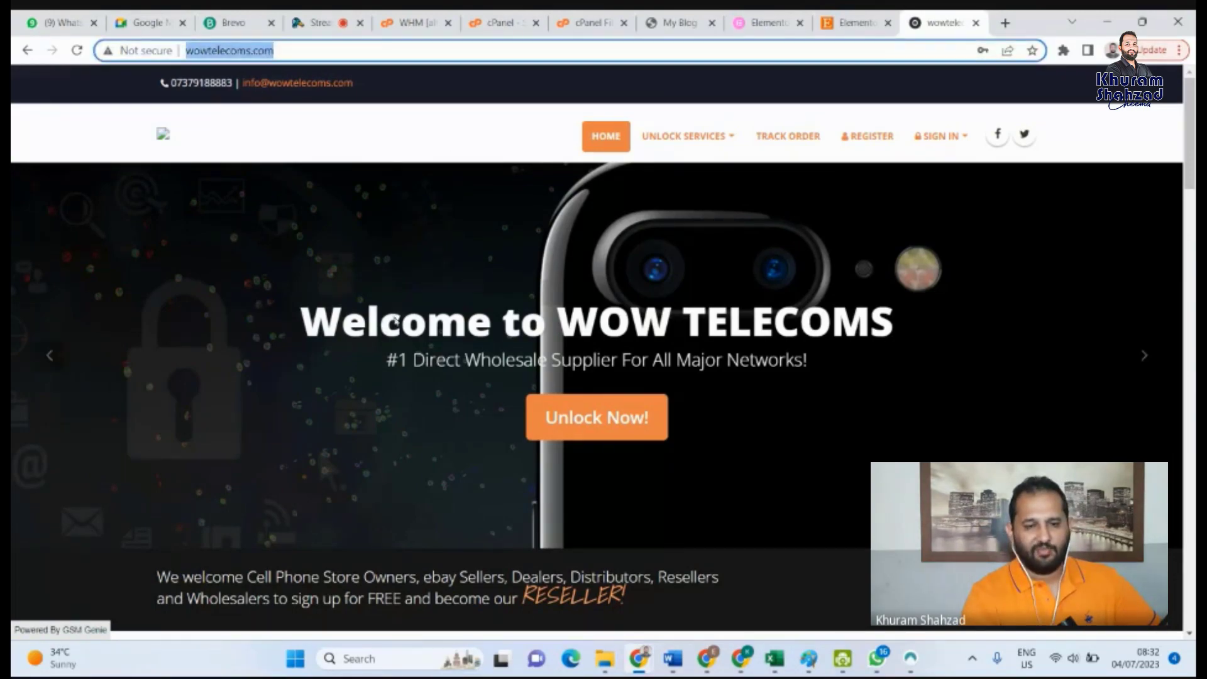
scroll(375, 345, down, 3)
scroll(376, 345, down, 2)
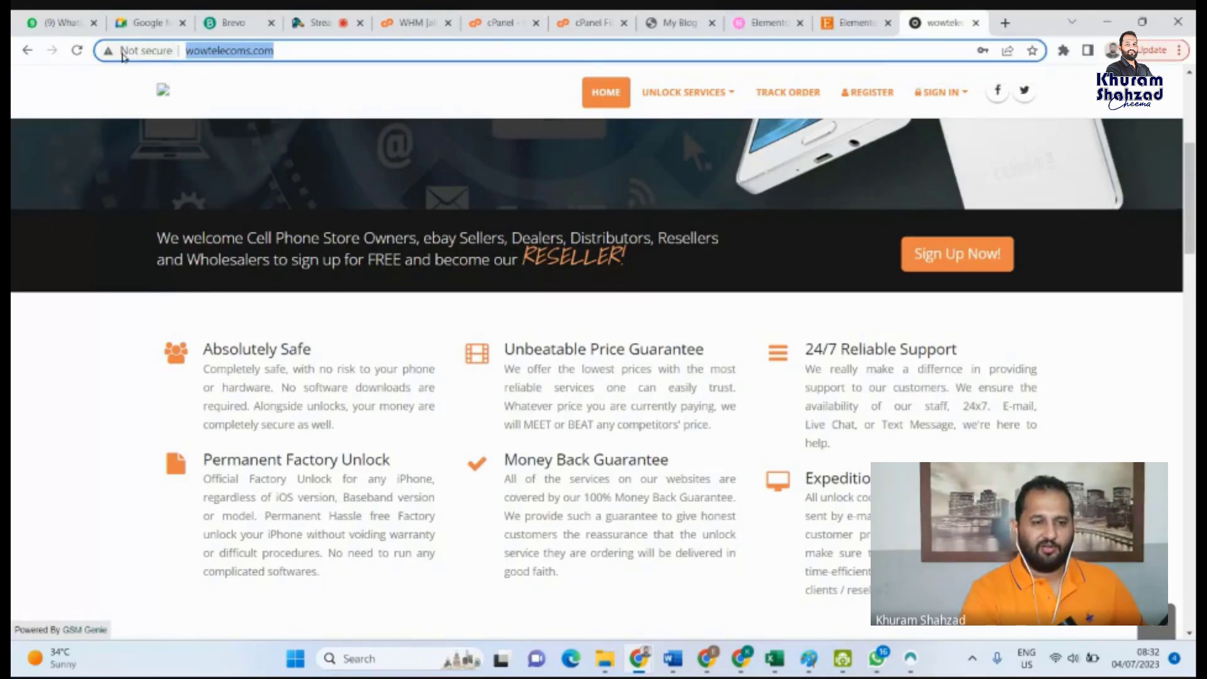
click(975, 23)
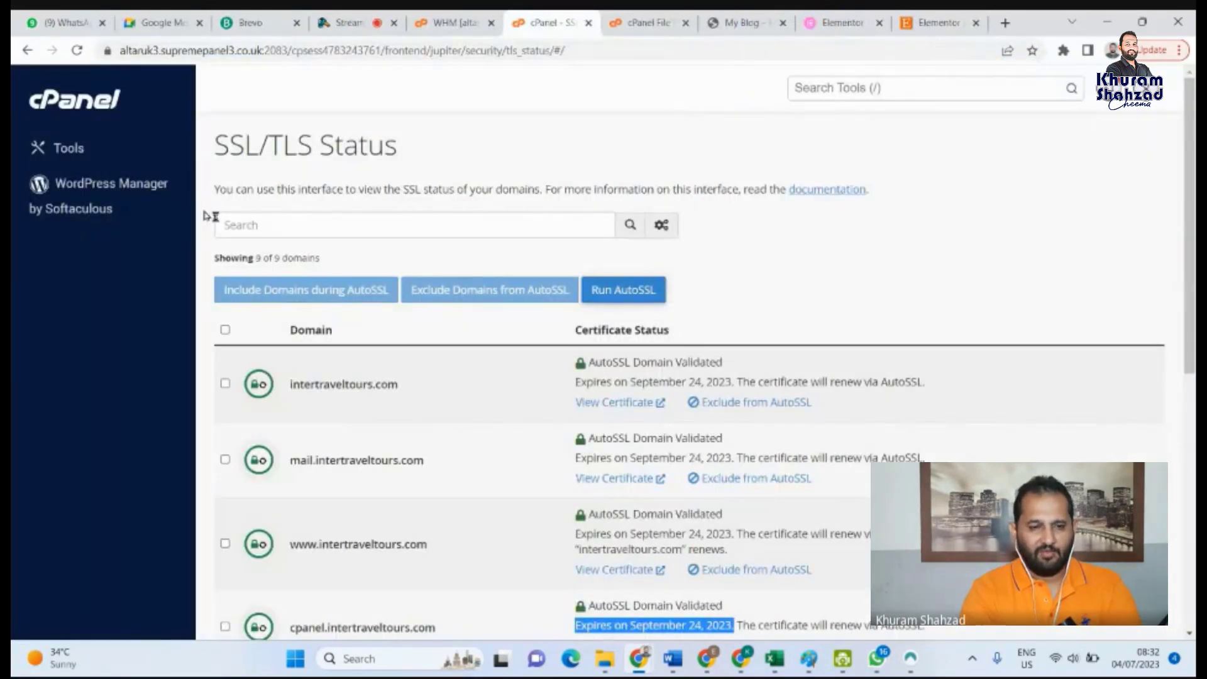
Return to the cPanel tools overview and examine the Software section, including WordPress Manager by Softaculous
click(71, 100)
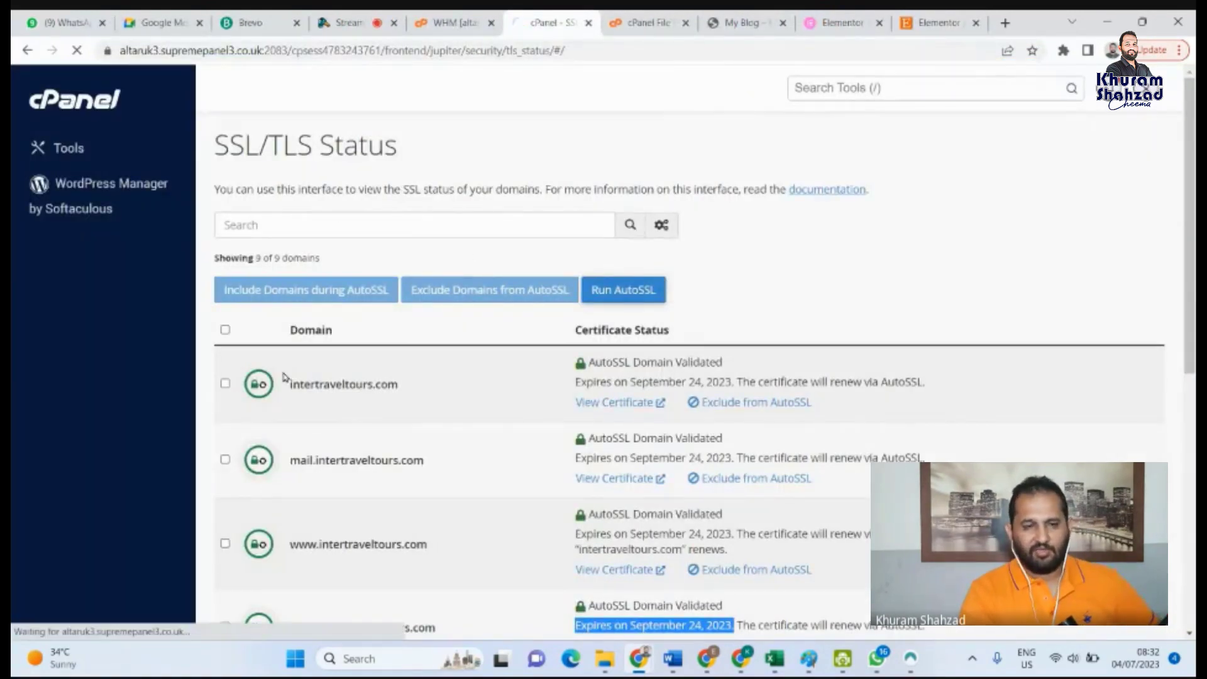
scroll(433, 417, down, 5)
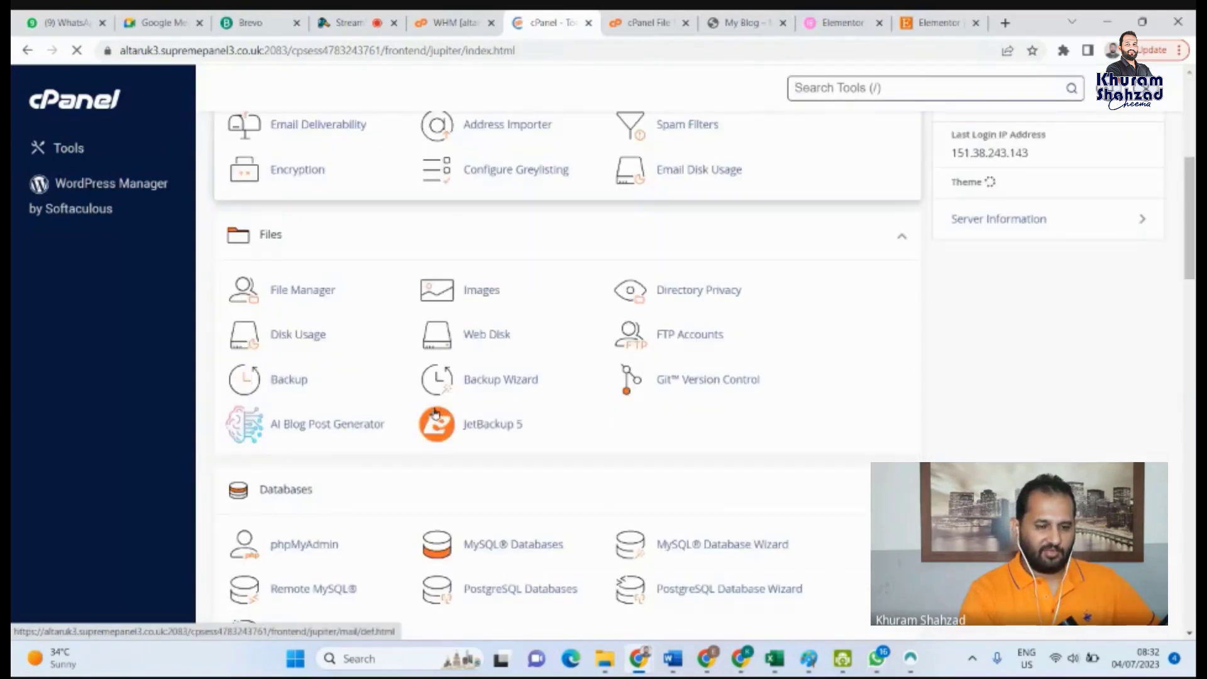
scroll(435, 412, down, 7)
scroll(435, 413, down, 3)
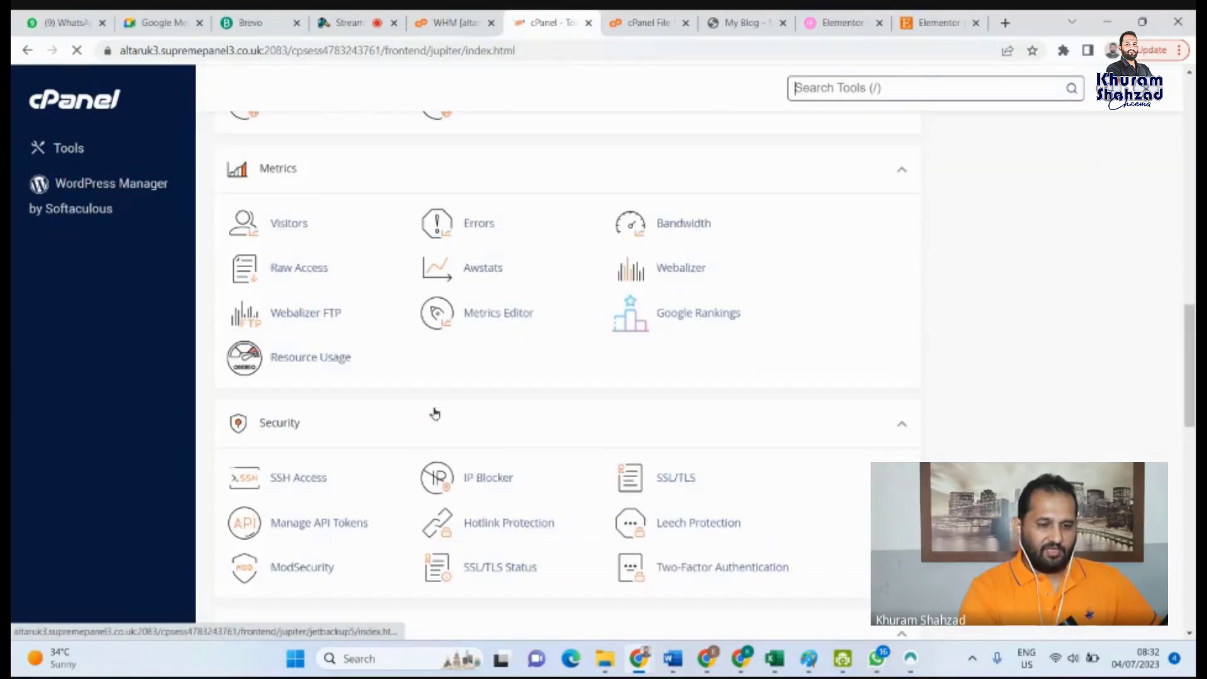
scroll(435, 413, down, 4)
scroll(435, 413, down, 1)
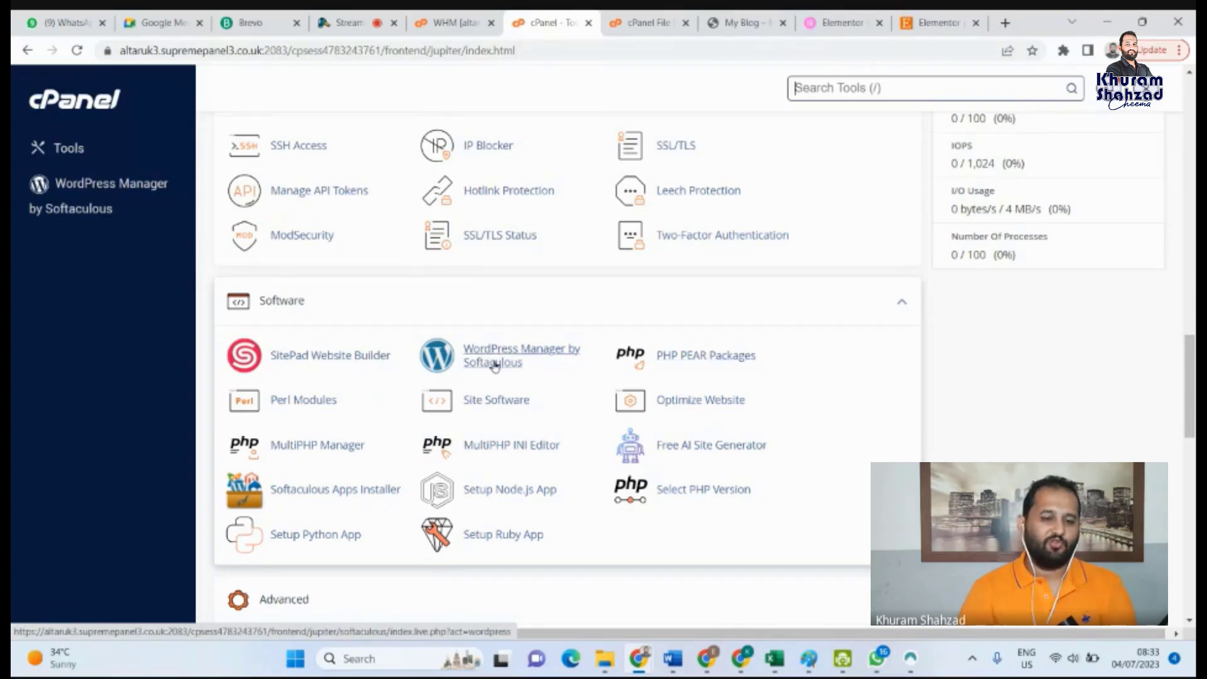
Open File Manager from the Files section, expand the public_html folder, and examine the WordPress files in it
scroll(494, 367, up, 15)
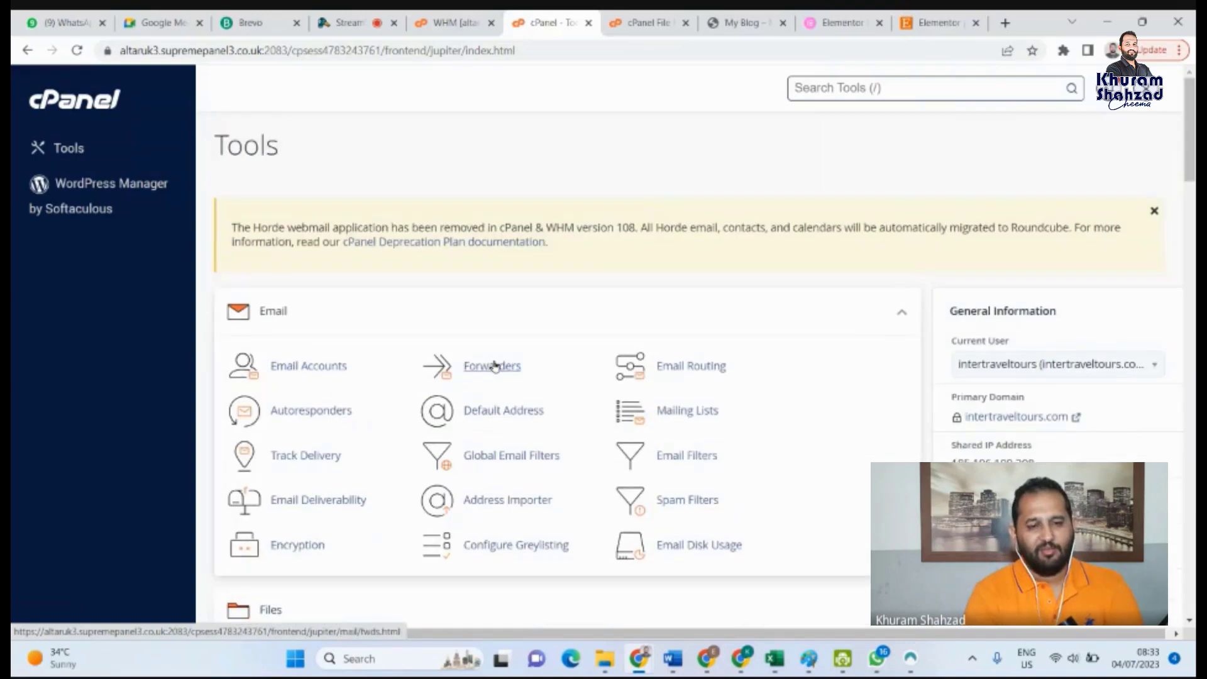
scroll(254, 307, down, 6)
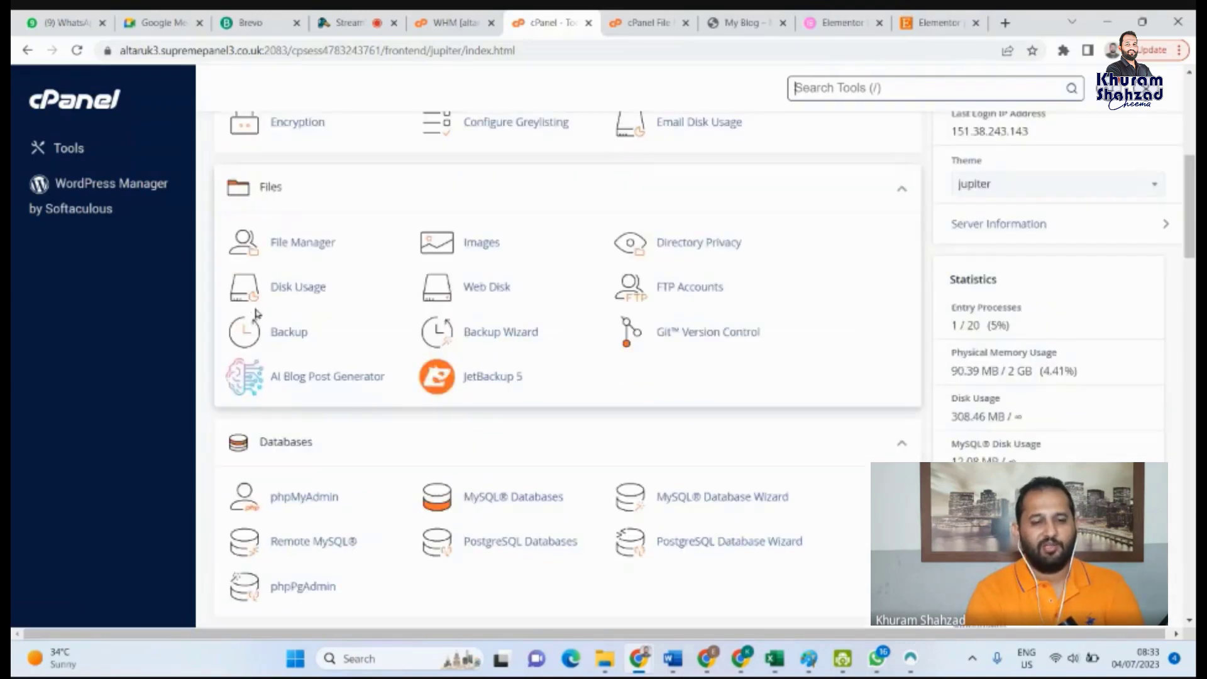
click(318, 244)
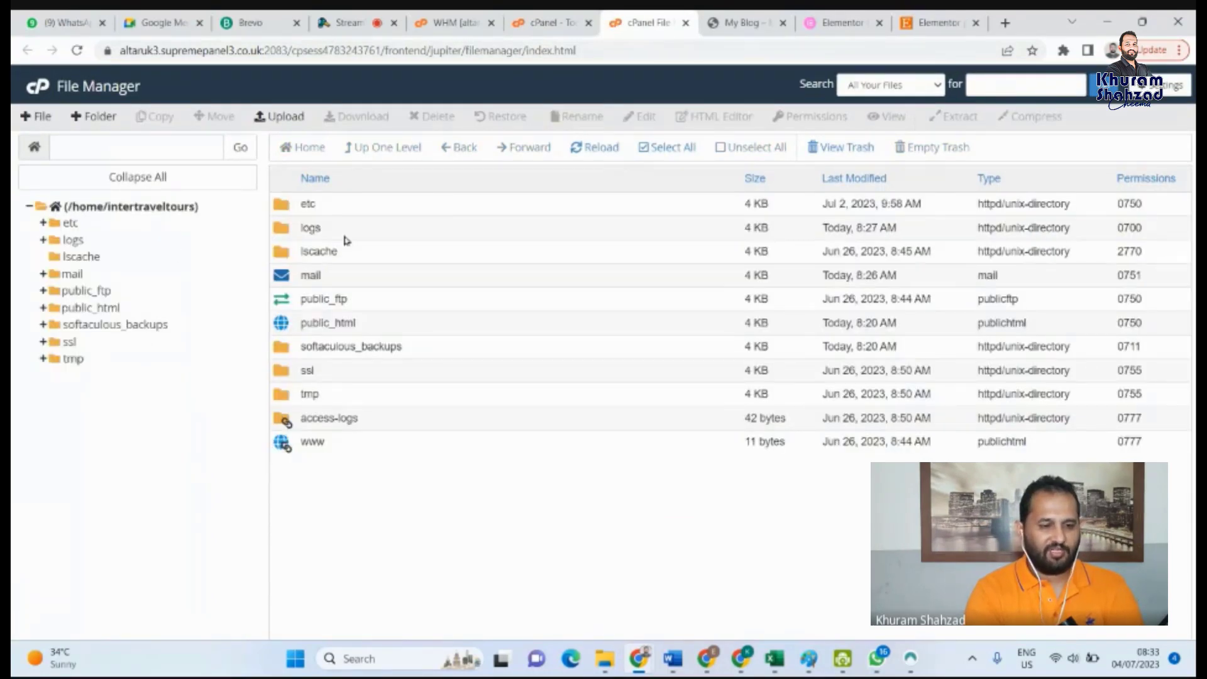
click(45, 310)
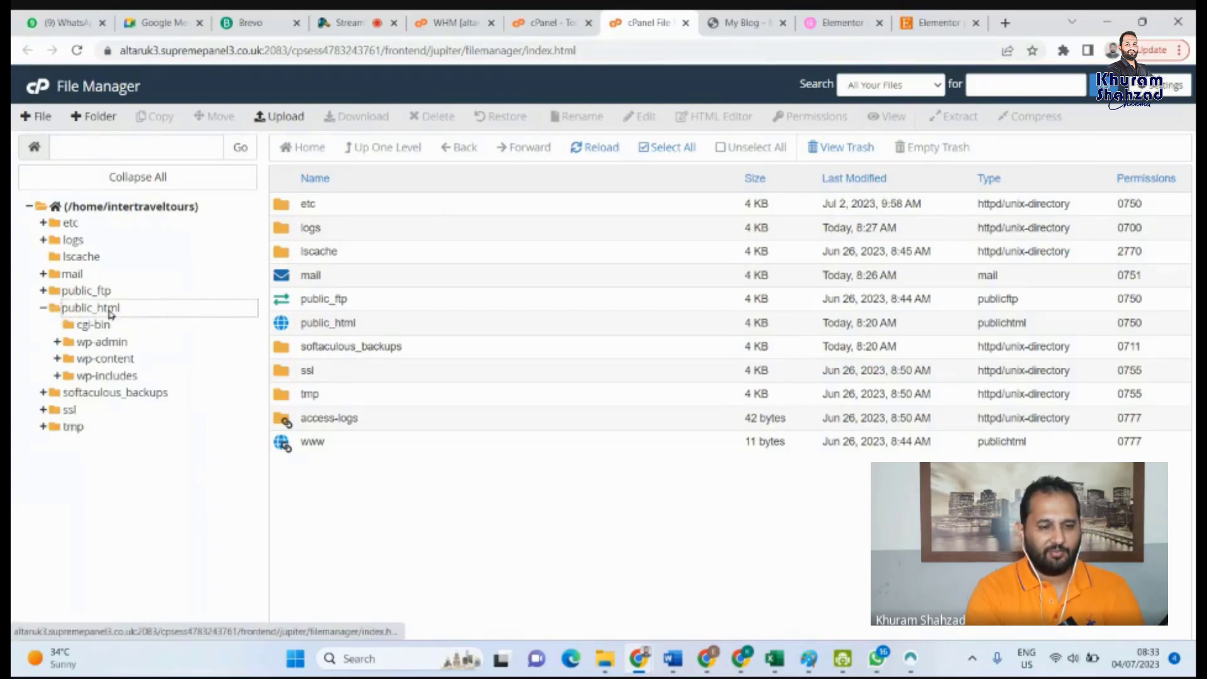
click(95, 308)
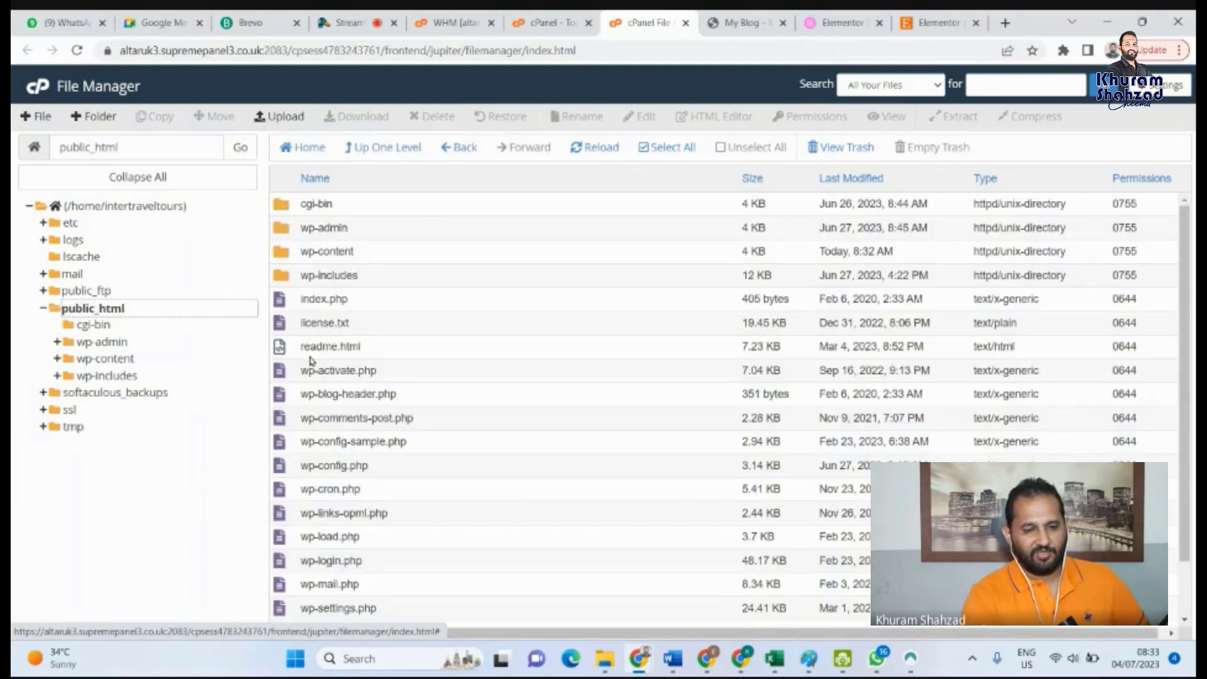
scroll(309, 356, down, 1)
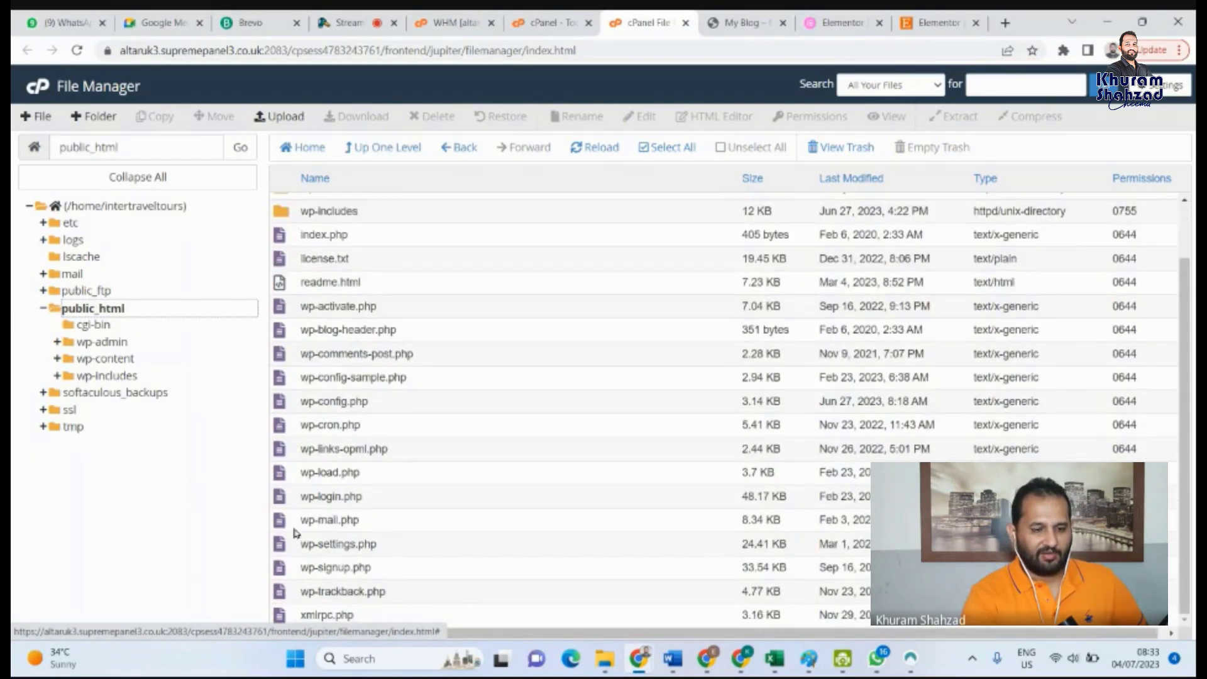
Try to open wp-config.php directly from the public_html file list and dismiss the Adobe Acrobat dialog
click(283, 497)
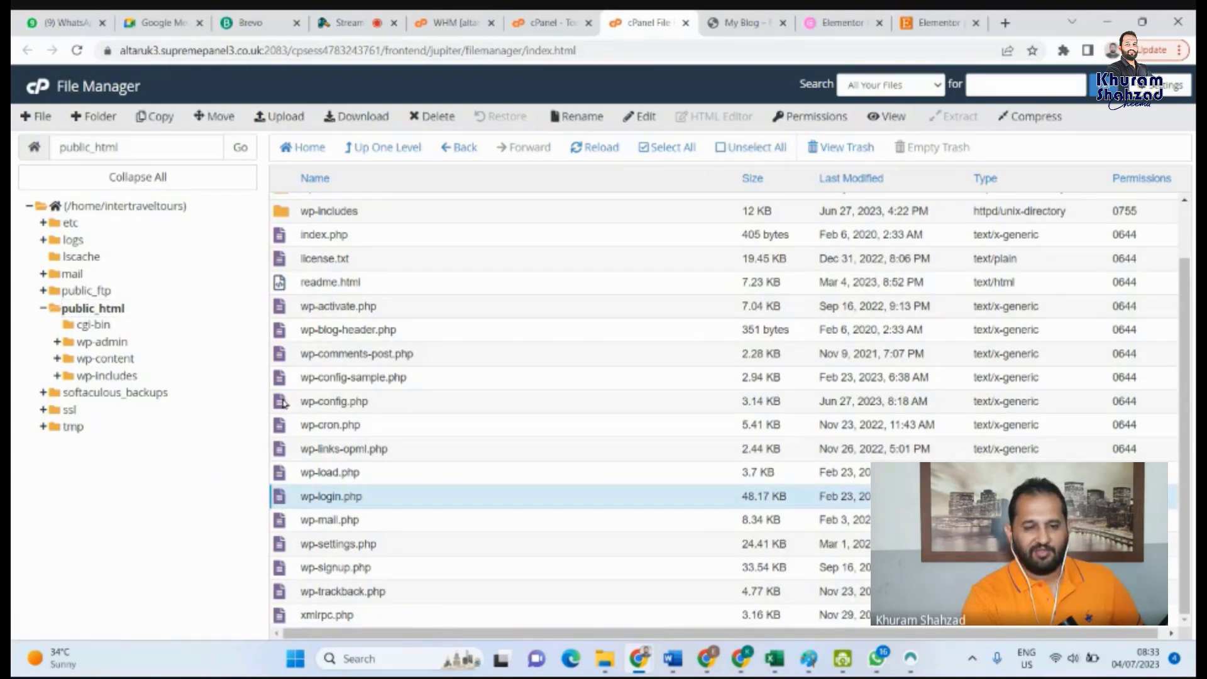
double_click(283, 404)
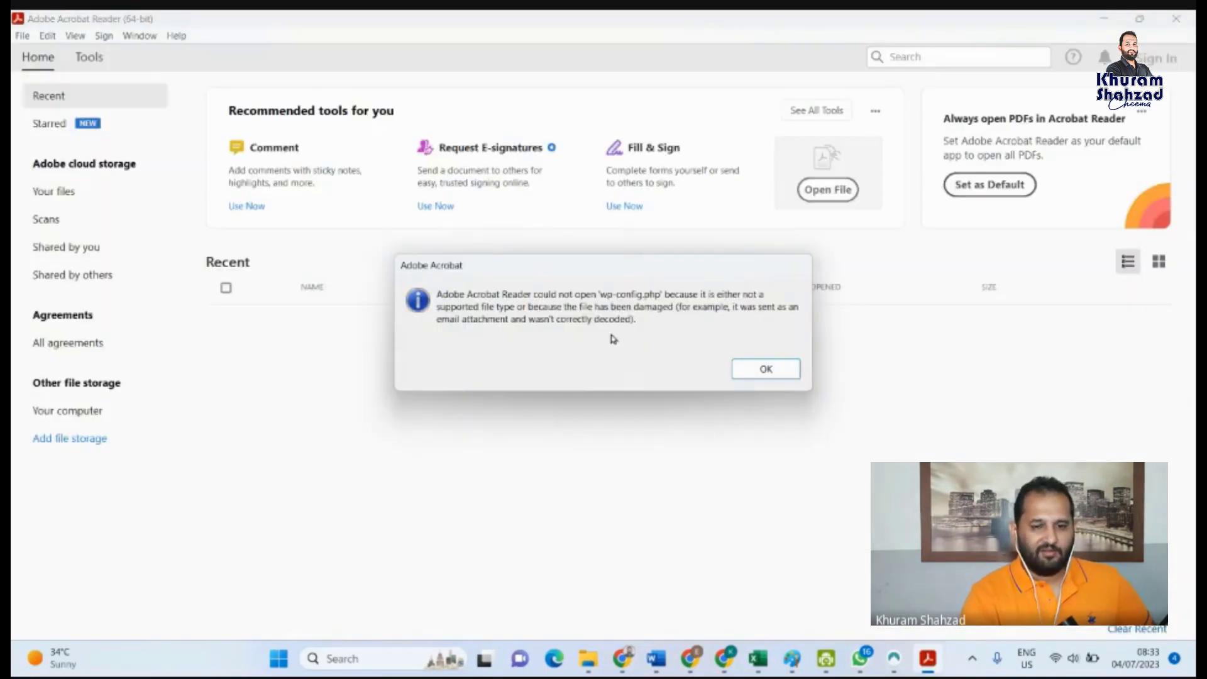
click(767, 369)
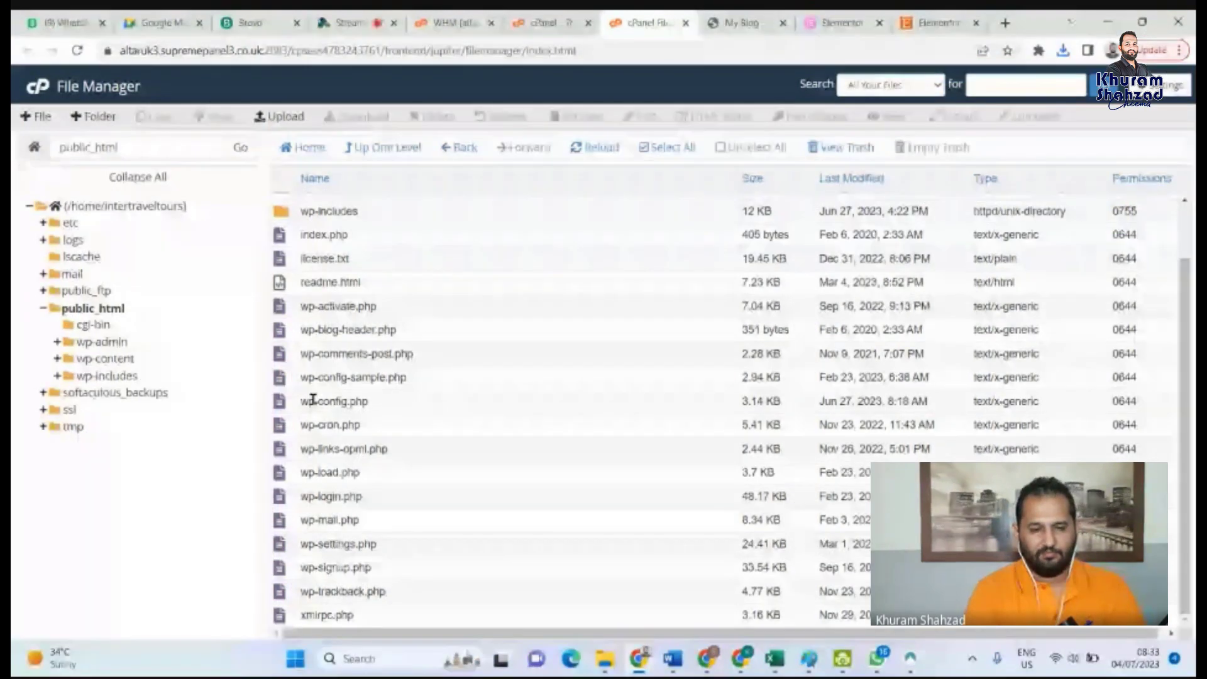
View the contents of wp-config.php from the public_html folder within the browser
click(279, 405)
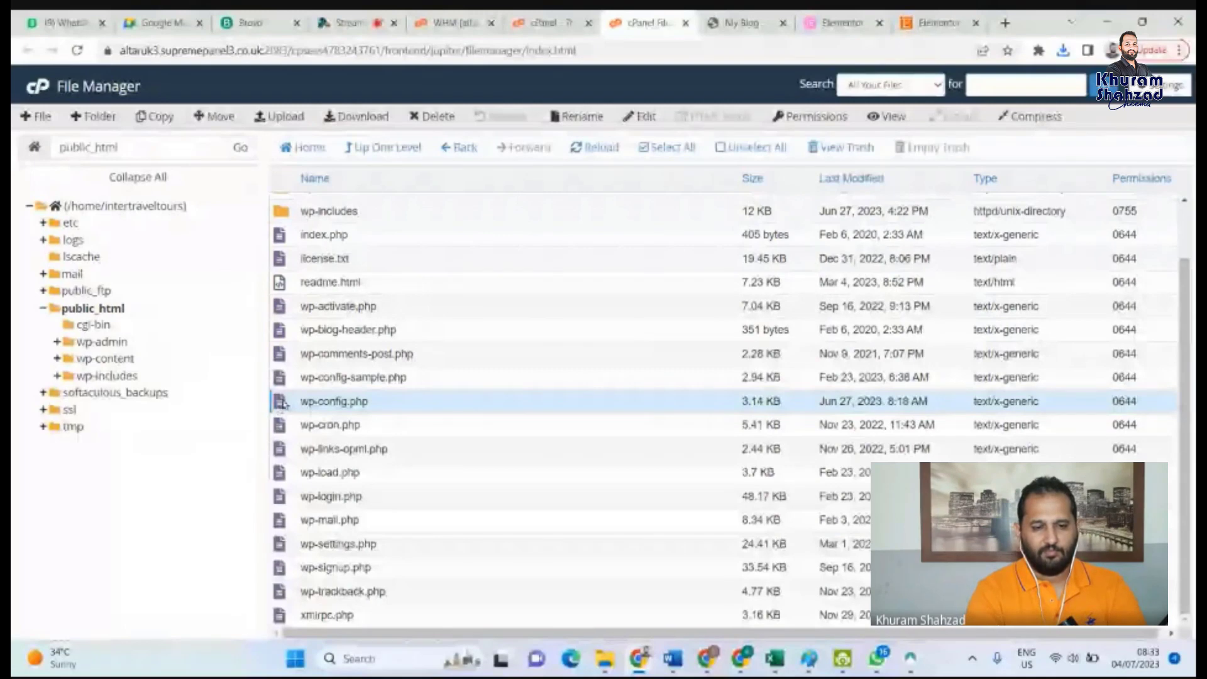
right_click(283, 403)
click(312, 434)
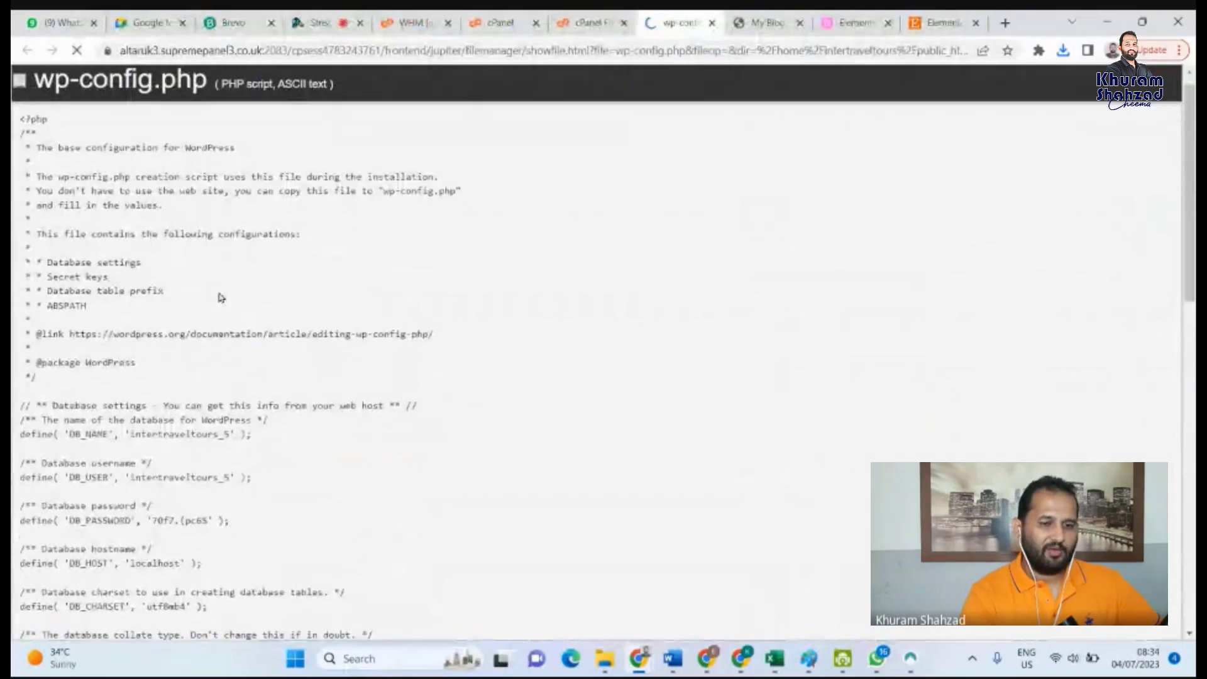
Examine the database settings, authentication keys, table prefix and debugging options in wp-config.php, and close the file view
scroll(220, 297, down, 1)
scroll(220, 298, down, 8)
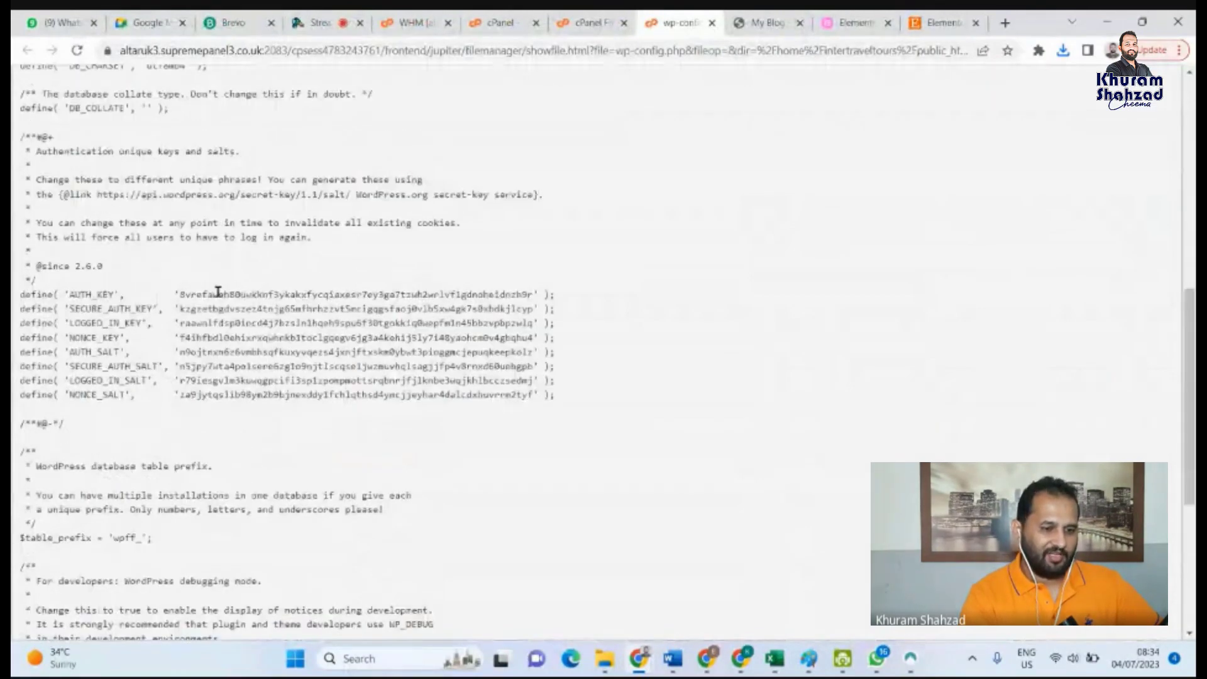
scroll(220, 296, up, 9)
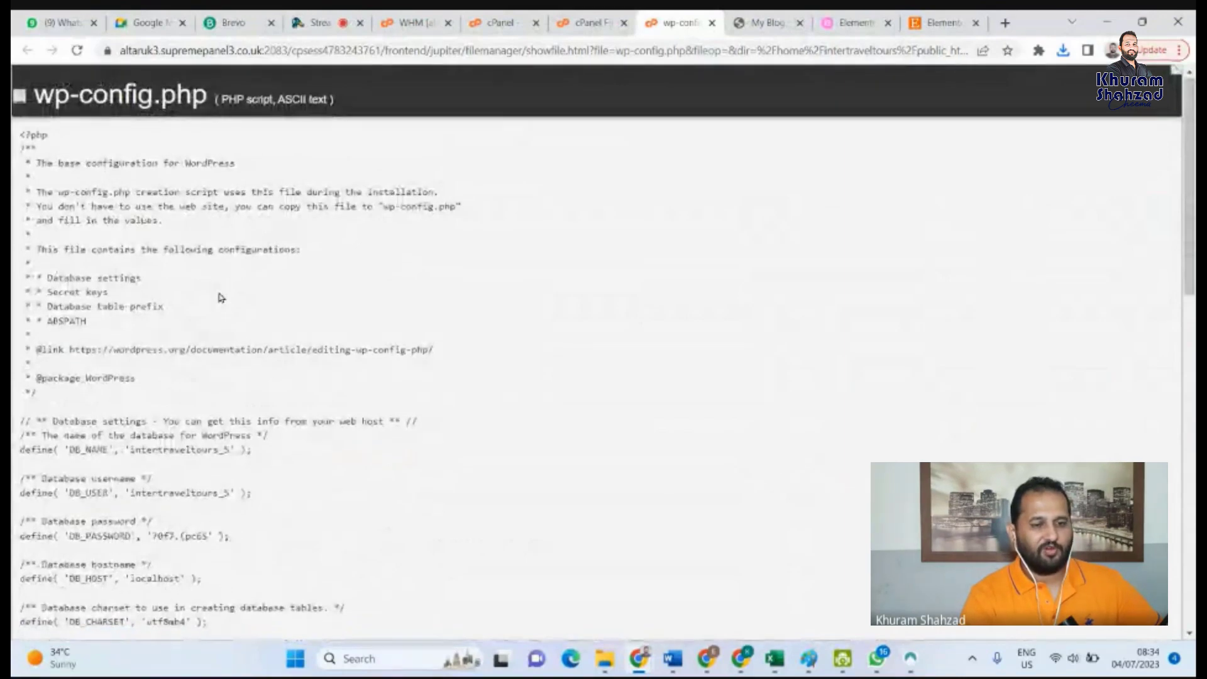
scroll(220, 298, down, 1)
scroll(220, 297, down, 2)
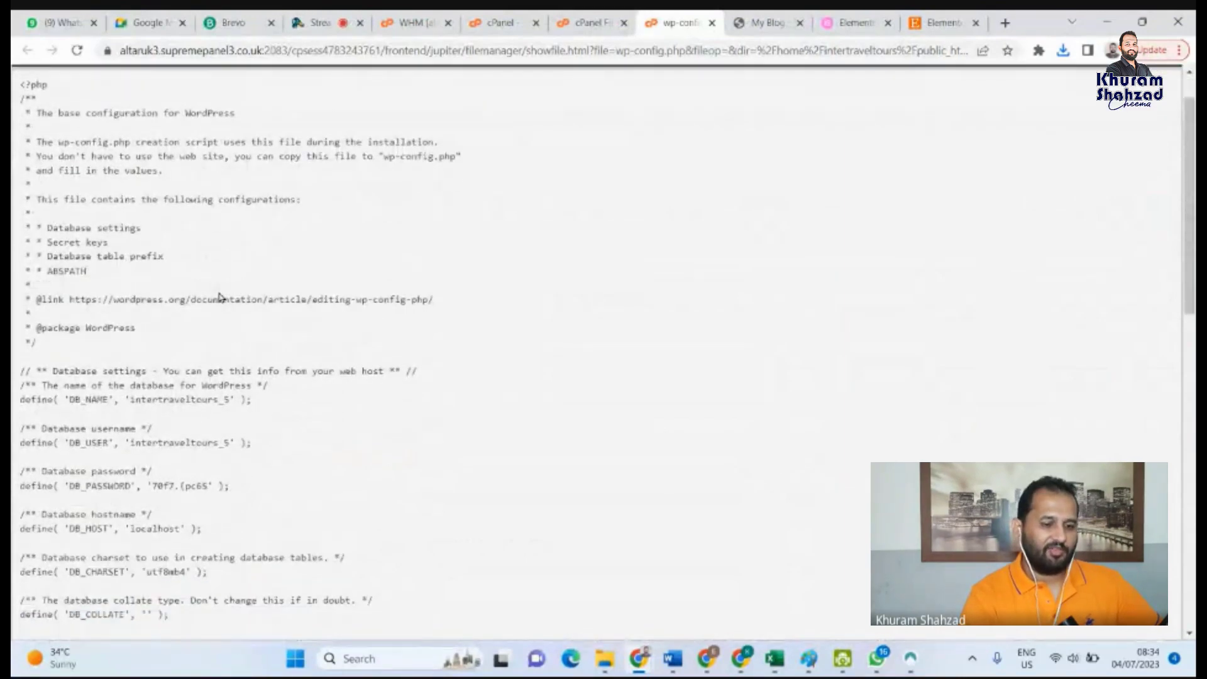
scroll(481, 292, down, 5)
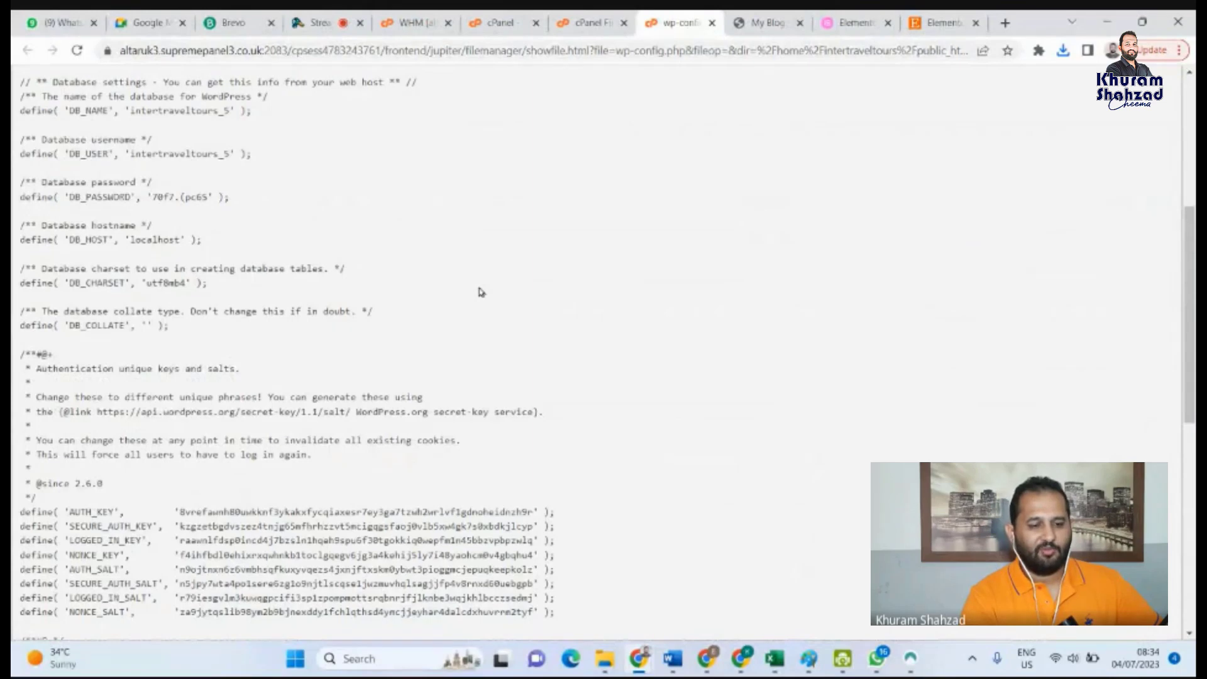
scroll(377, 388, down, 10)
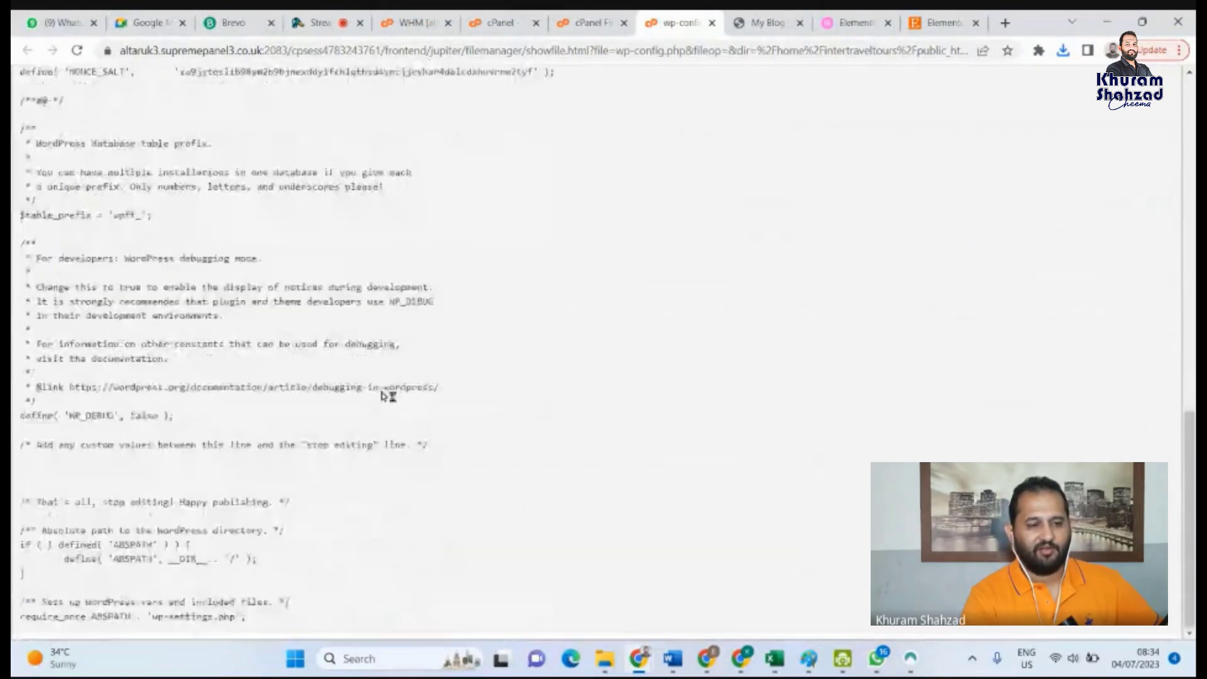
click(711, 24)
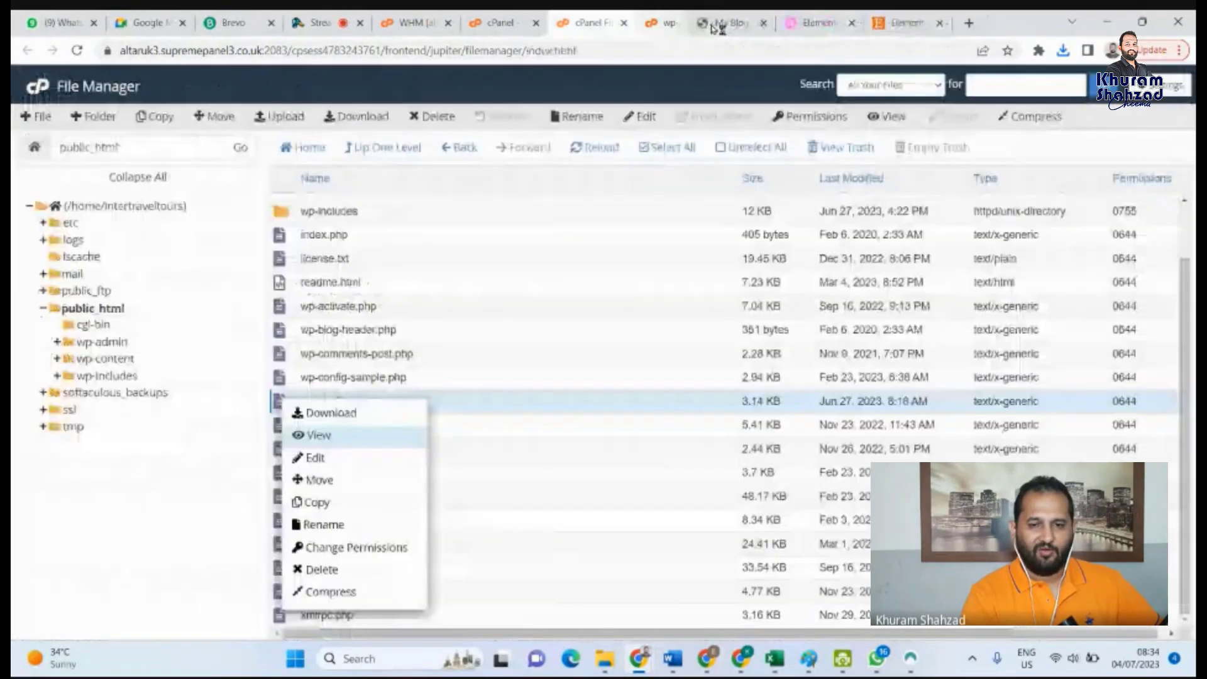
Collapse the public_html folder in the File Manager folder tree and return to the cPanel tools overview
click(149, 430)
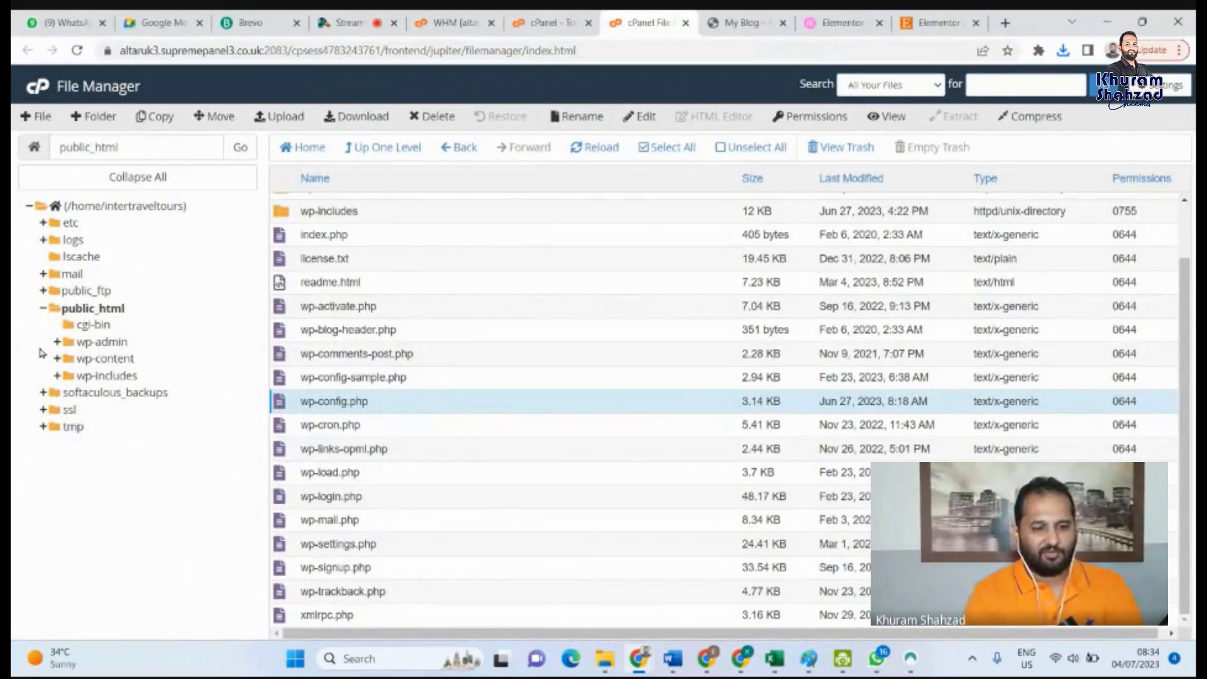
click(42, 309)
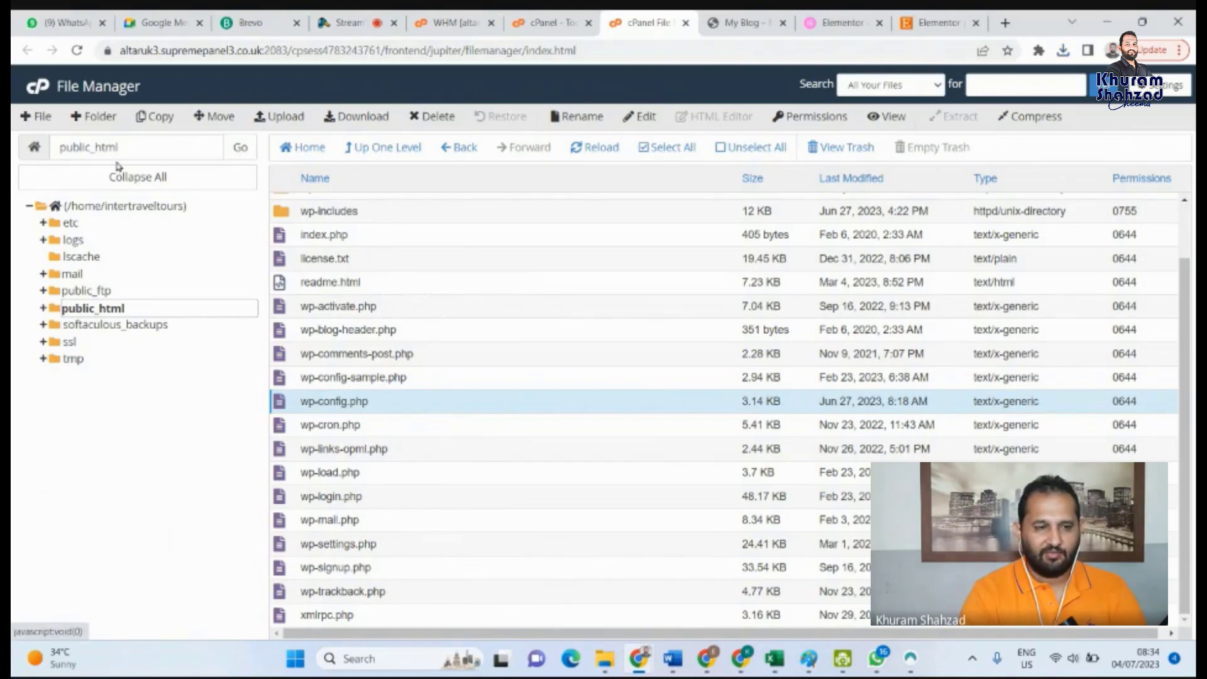
click(45, 88)
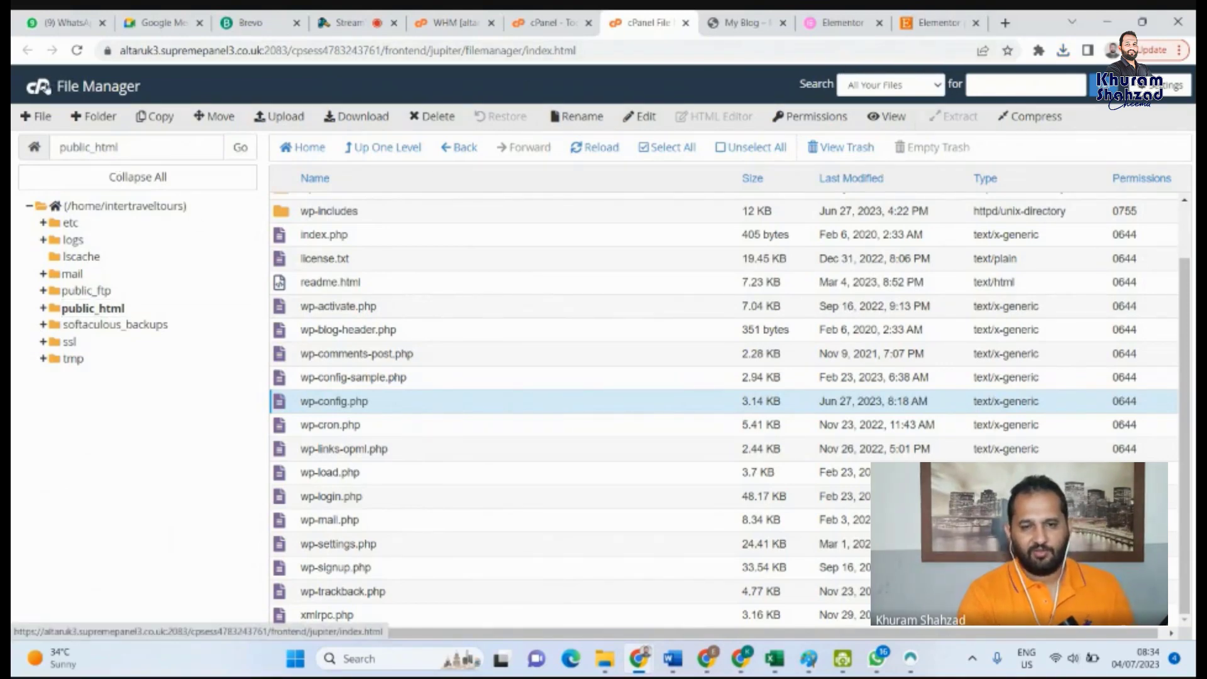
Look through the remaining tool groups in the overview and examine the Software section, including Site Software
scroll(439, 266, down, 15)
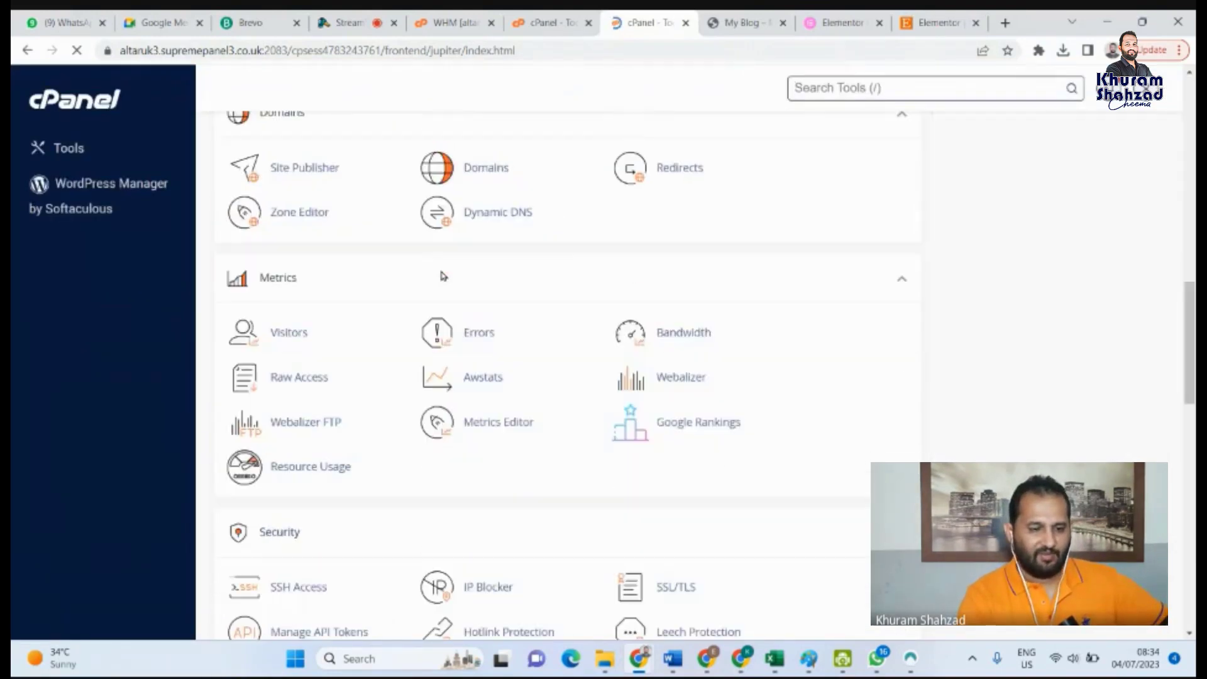
scroll(440, 273, down, 15)
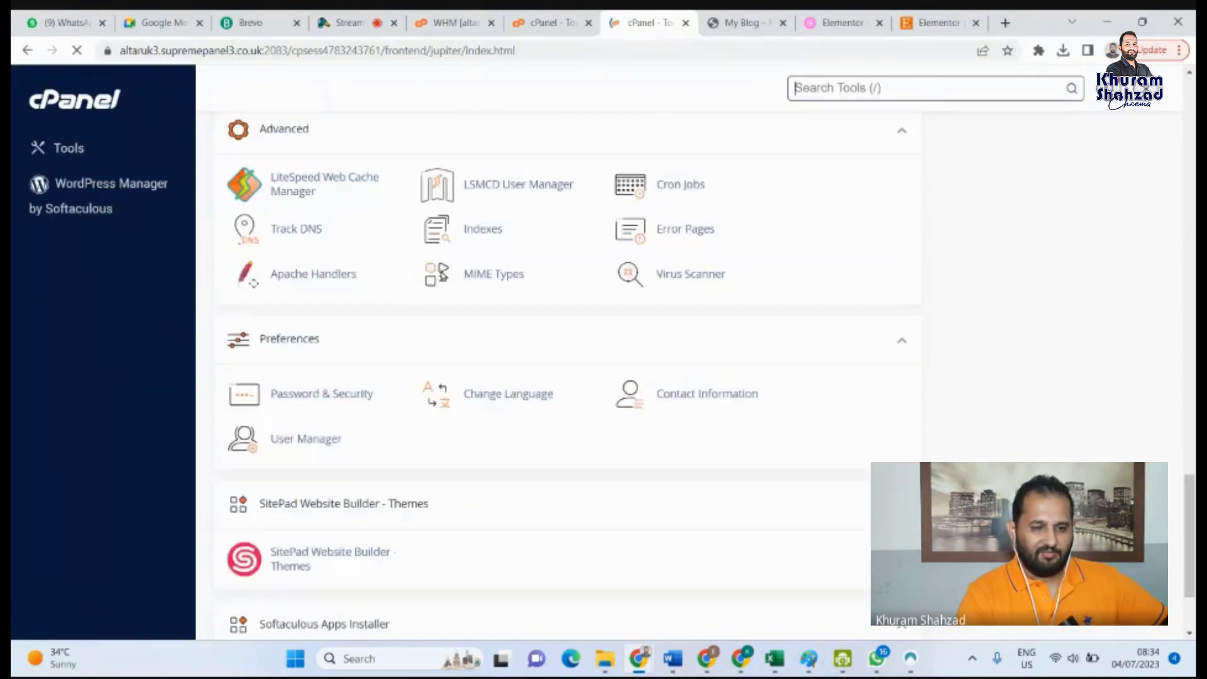
scroll(439, 266, down, 3)
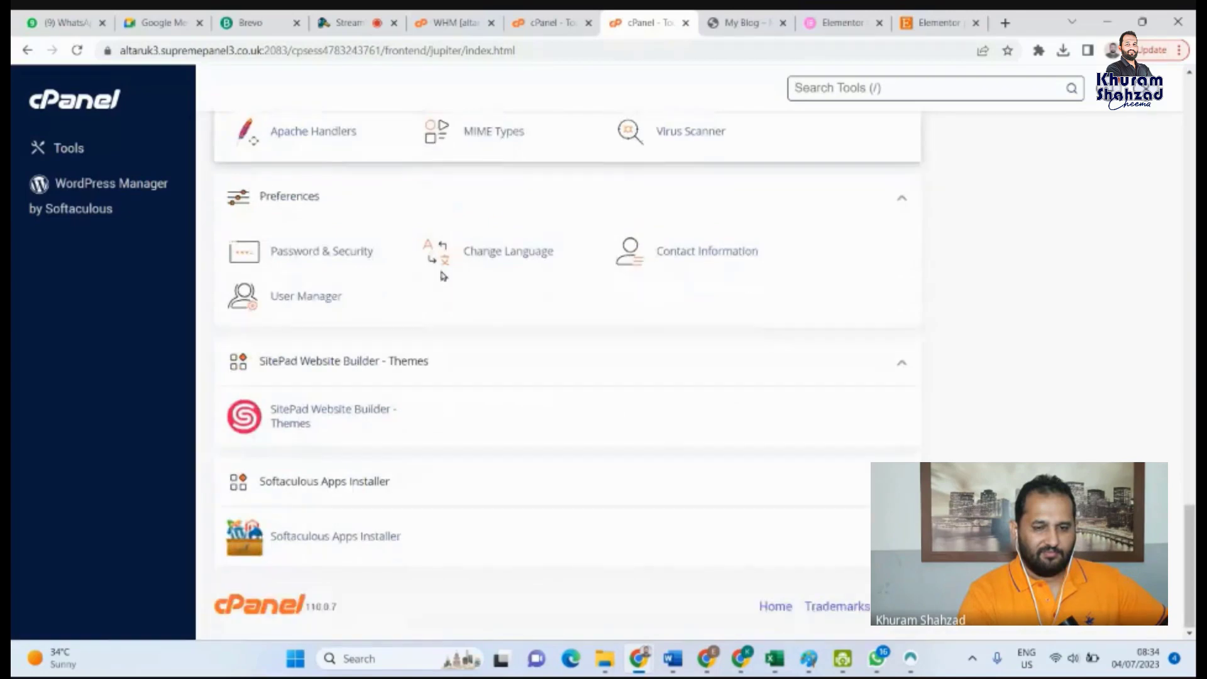
scroll(439, 266, up, 5)
scroll(442, 277, up, 2)
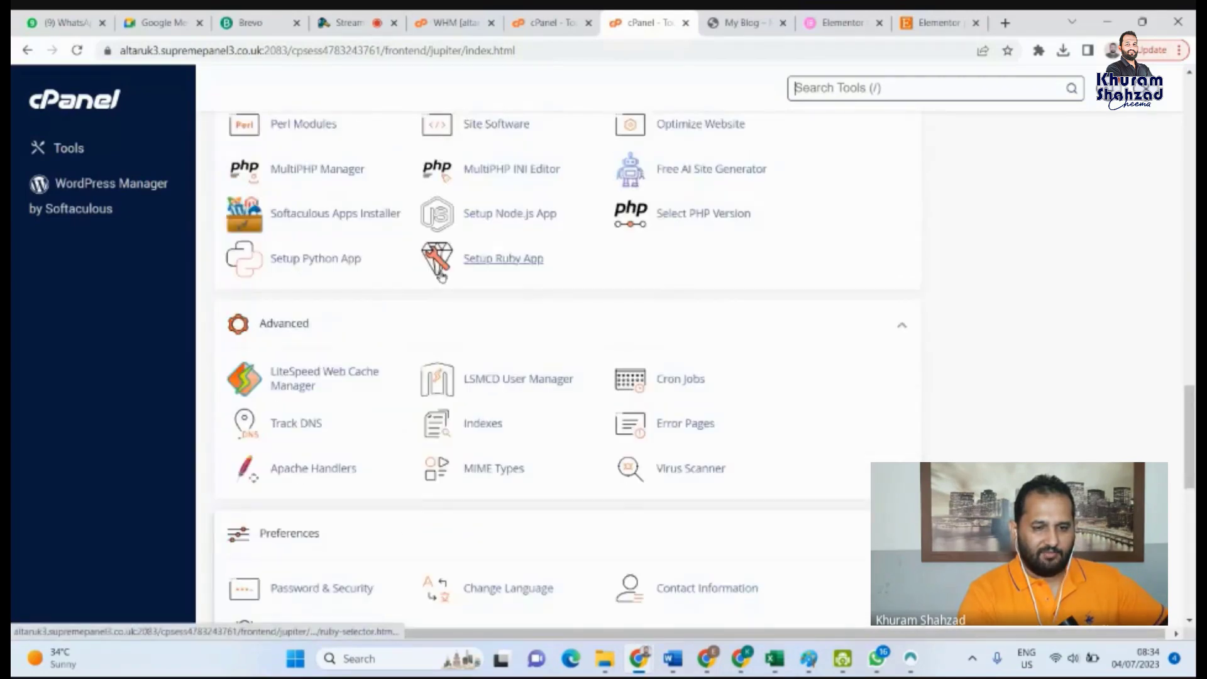
scroll(440, 273, up, 2)
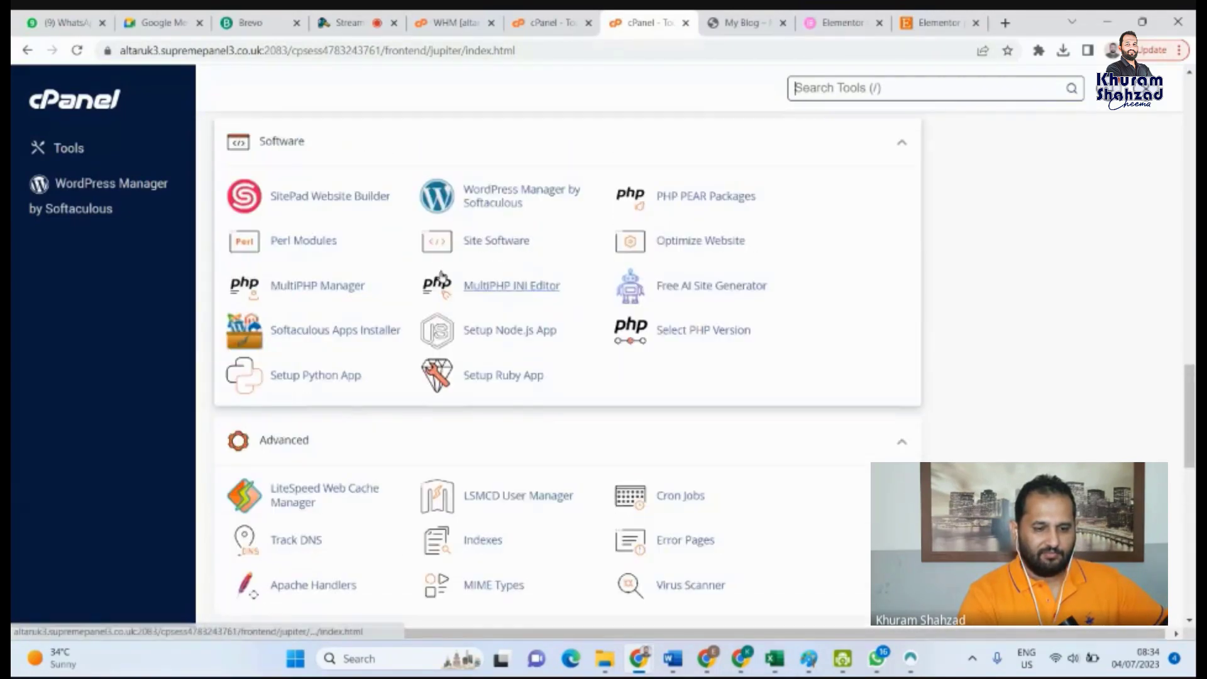
scroll(442, 278, up, 1)
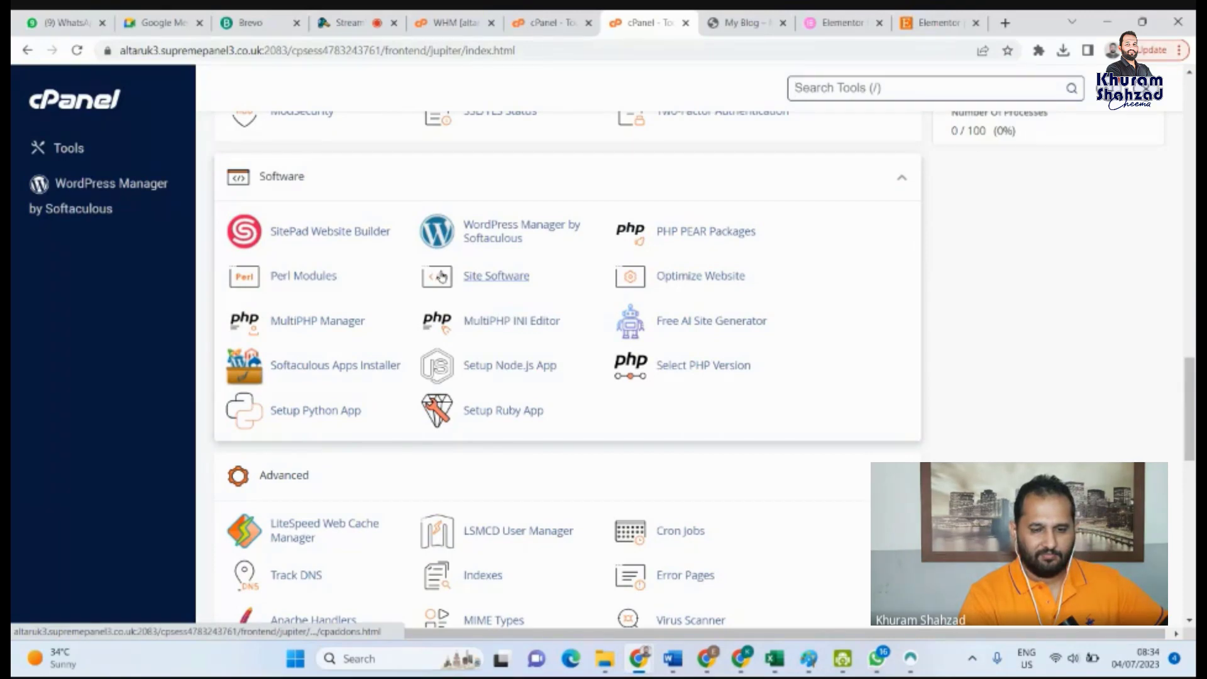
right_click(442, 276)
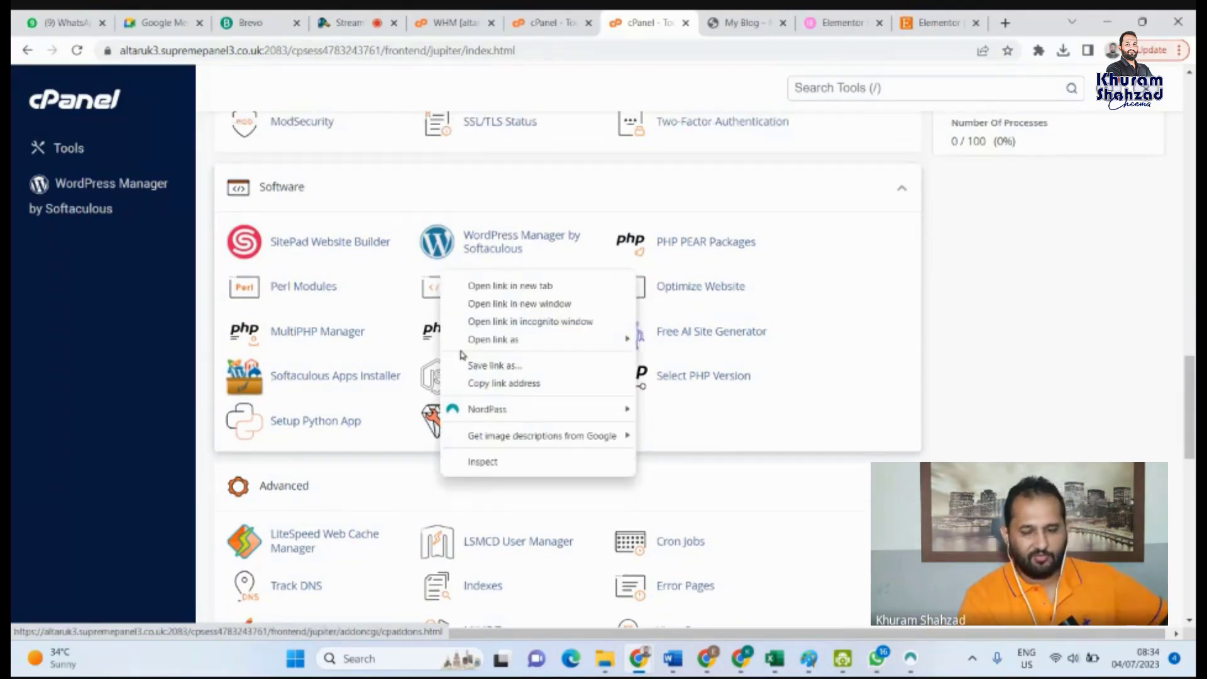
click(420, 500)
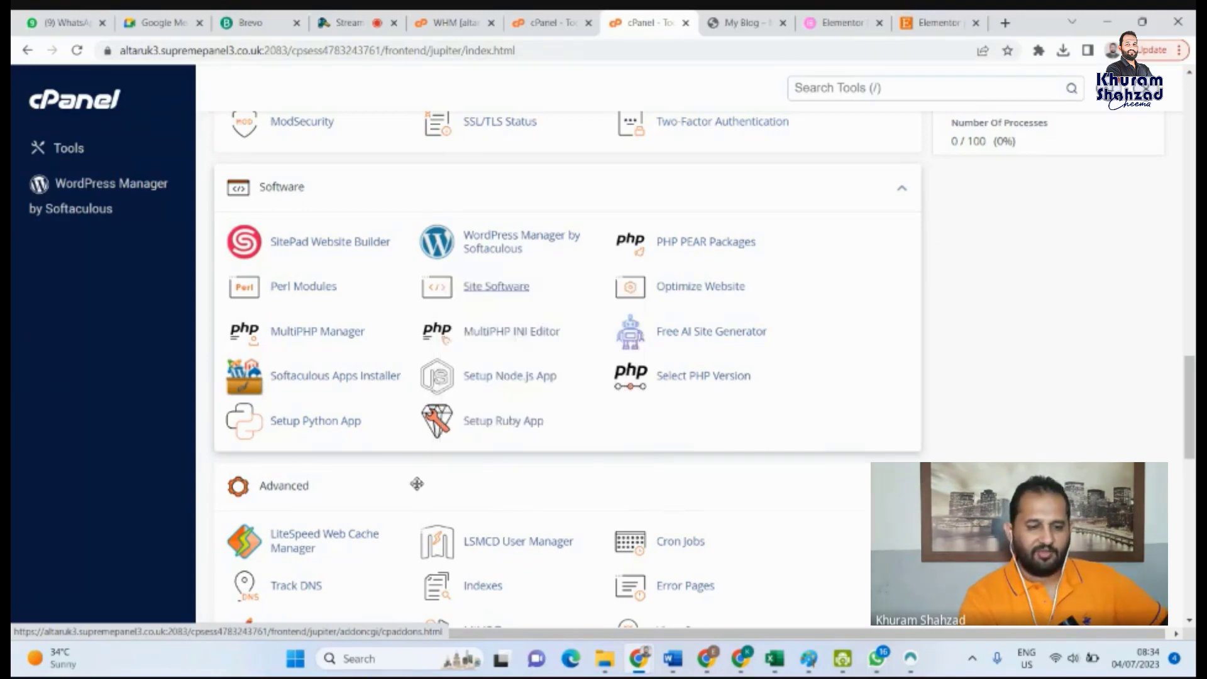
Examine the Advanced and Preferences tools, the SitePad Website Builder themes and the Softaculous Apps Installer scripts
scroll(277, 402, down, 3)
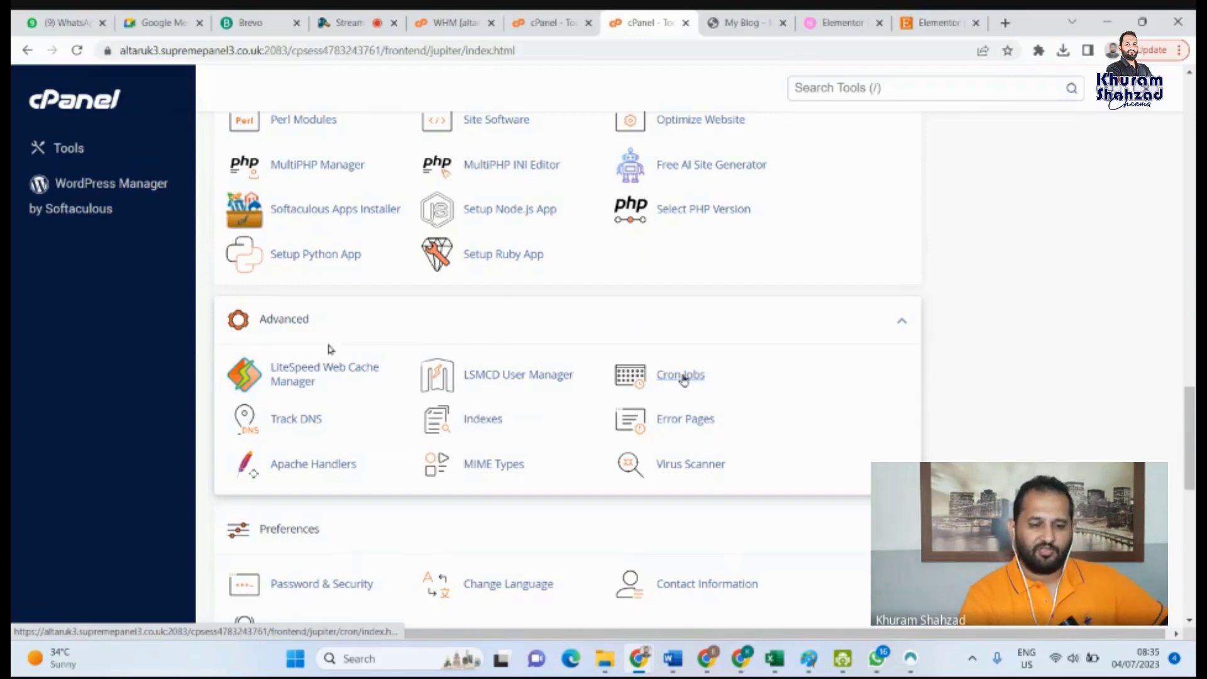
scroll(742, 381, down, 1)
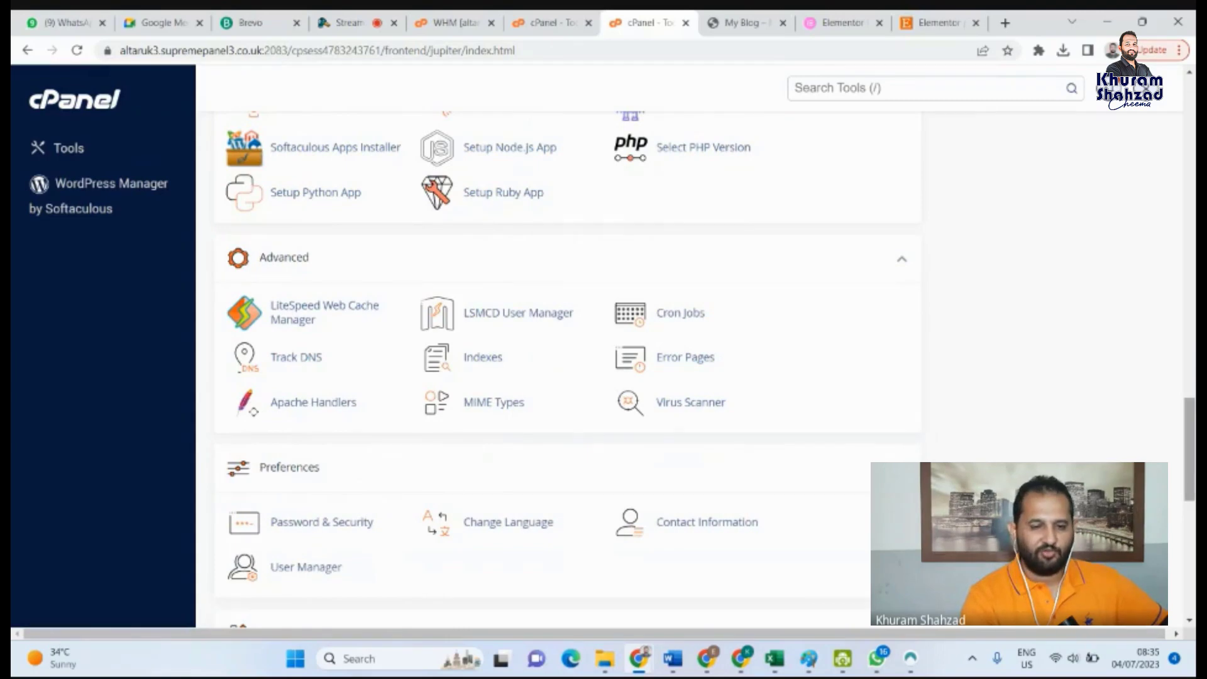
scroll(566, 371, up, 1)
scroll(566, 371, down, 5)
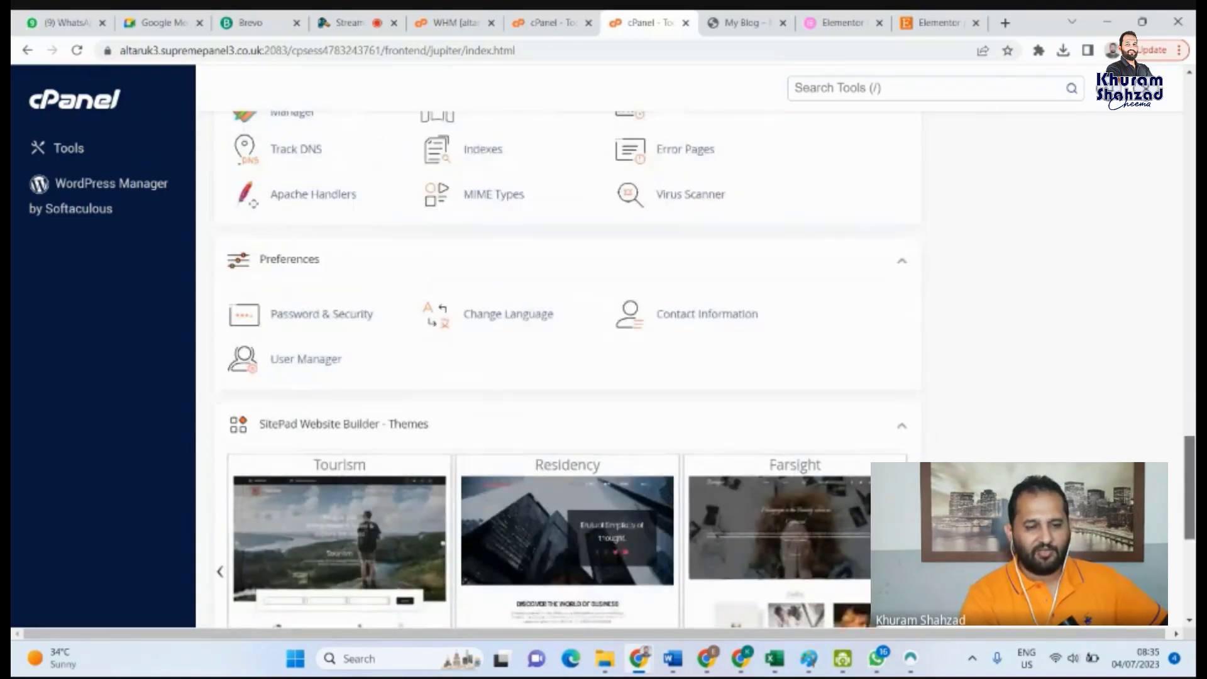
scroll(566, 371, down, 6)
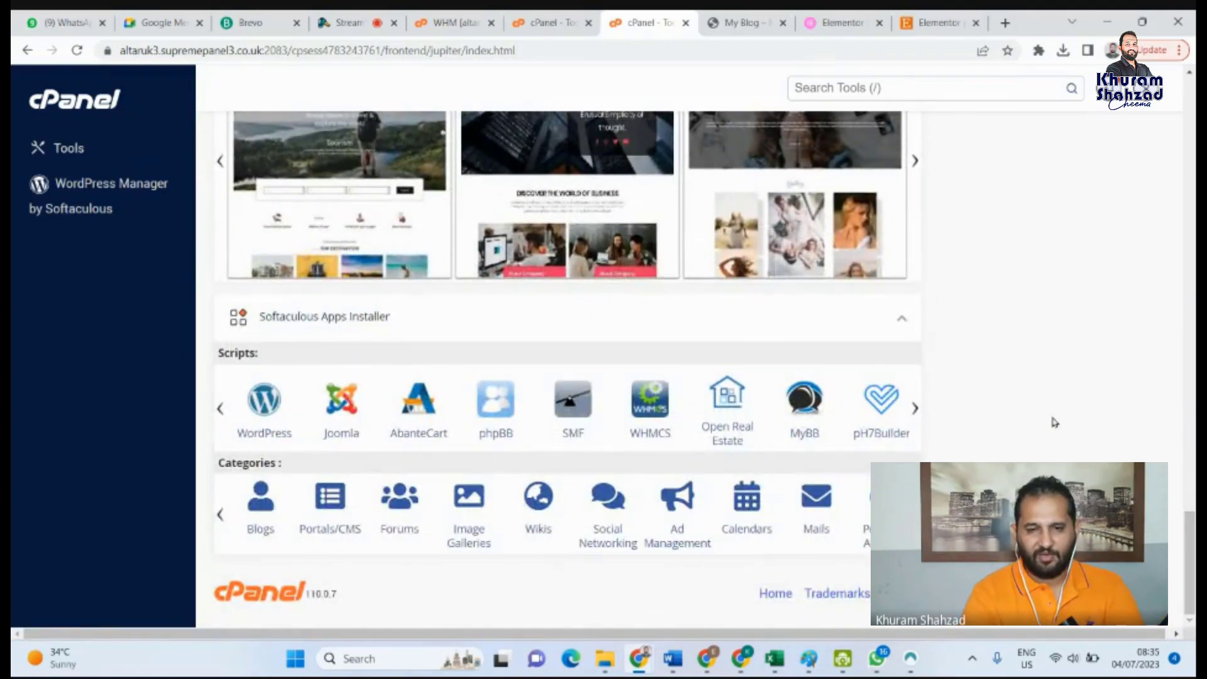
Switch to the My Blog website, open its WordPress dashboard and go to the WooCommerce home page
click(734, 22)
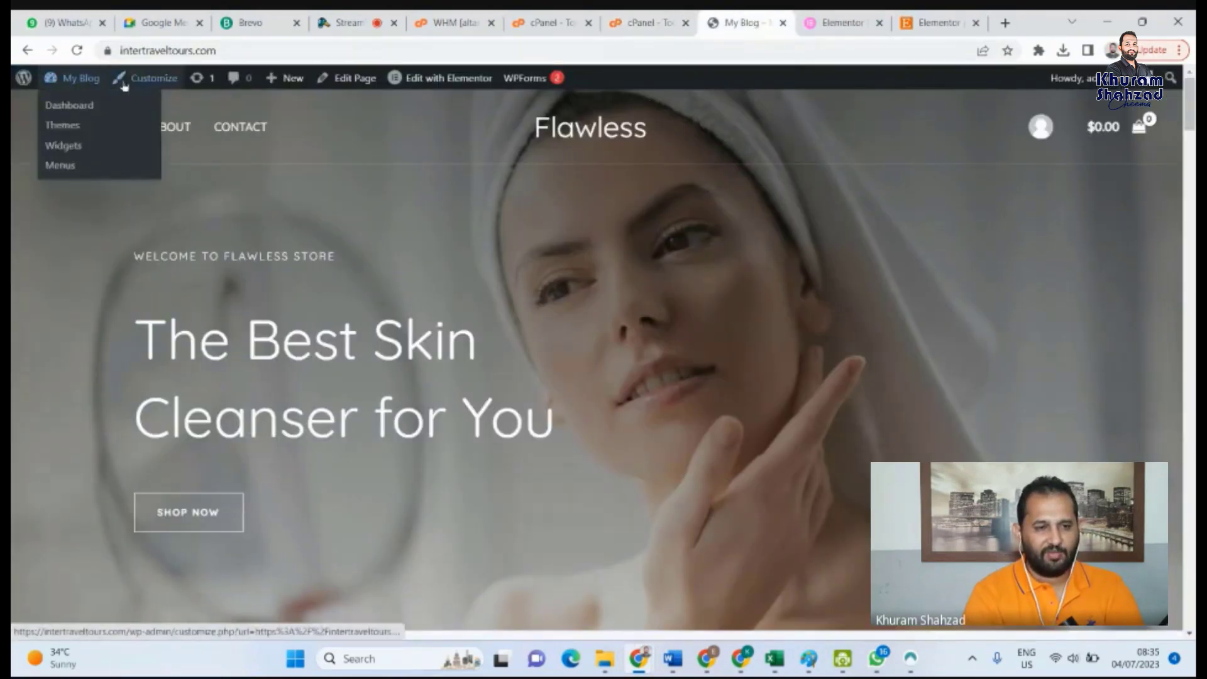
mouse_move(54, 85)
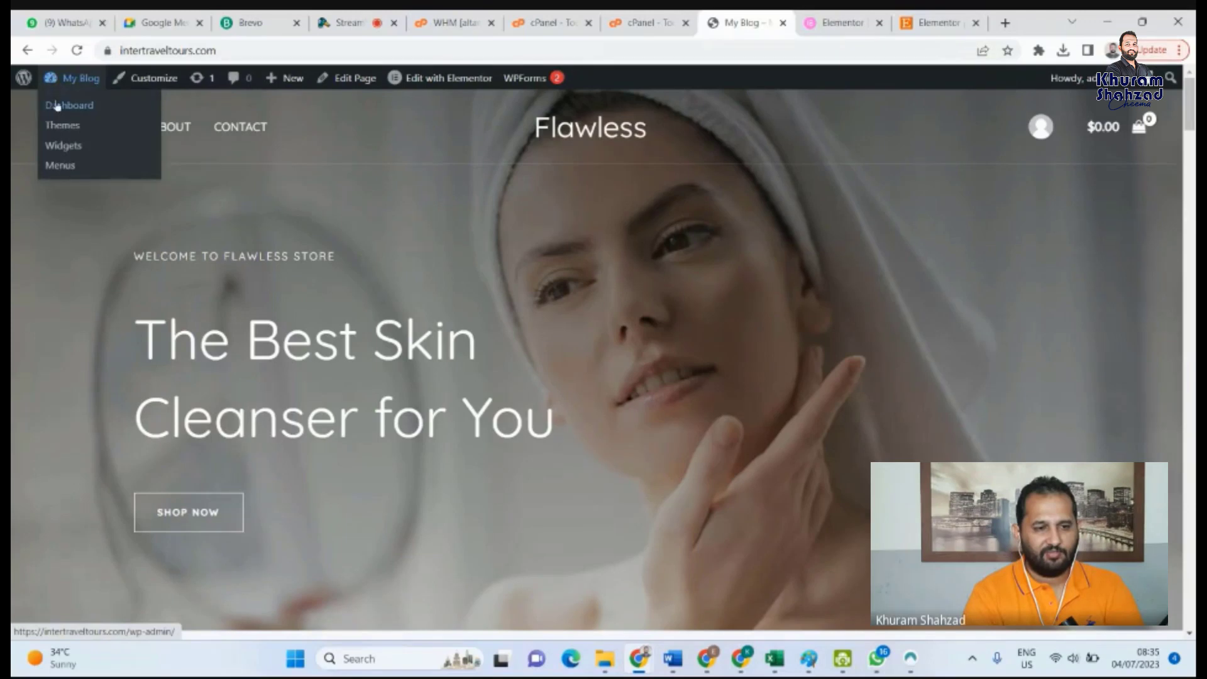
click(56, 107)
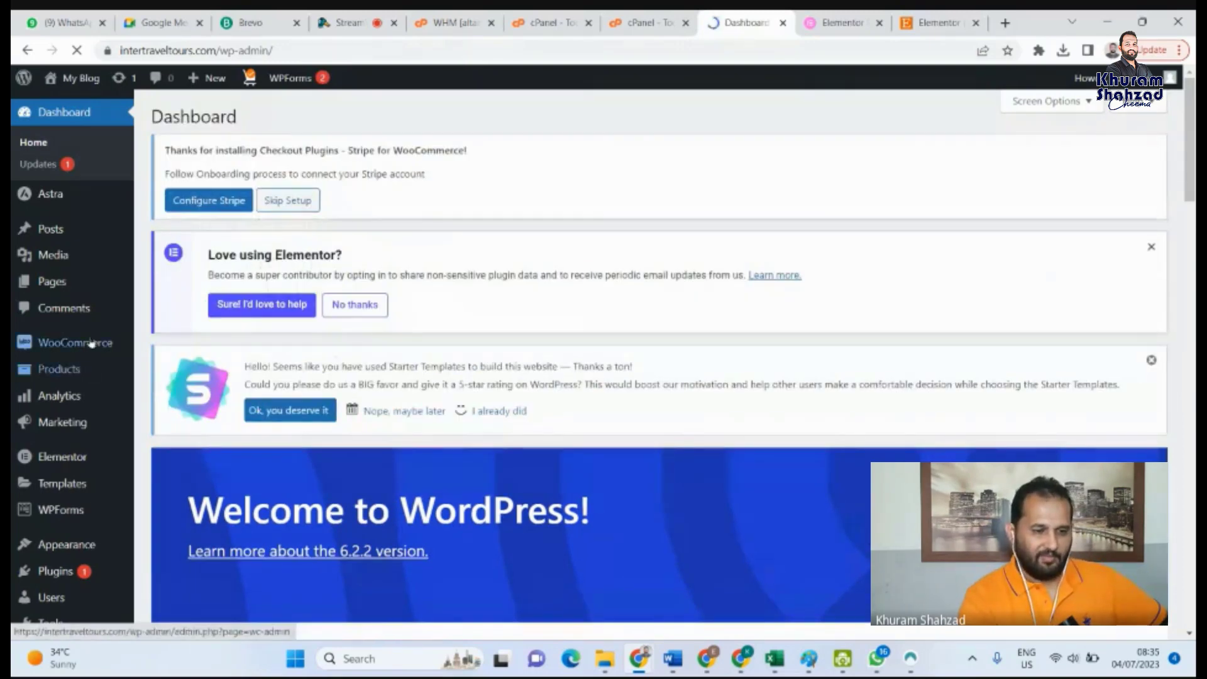
mouse_move(91, 343)
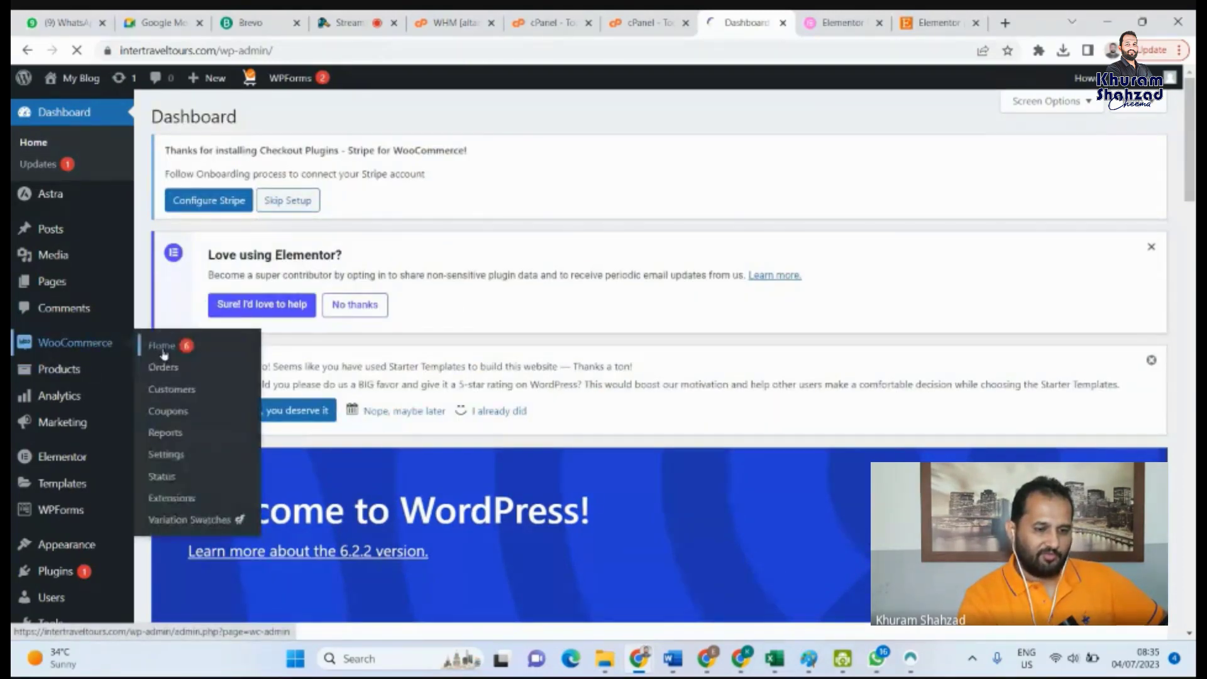
click(163, 347)
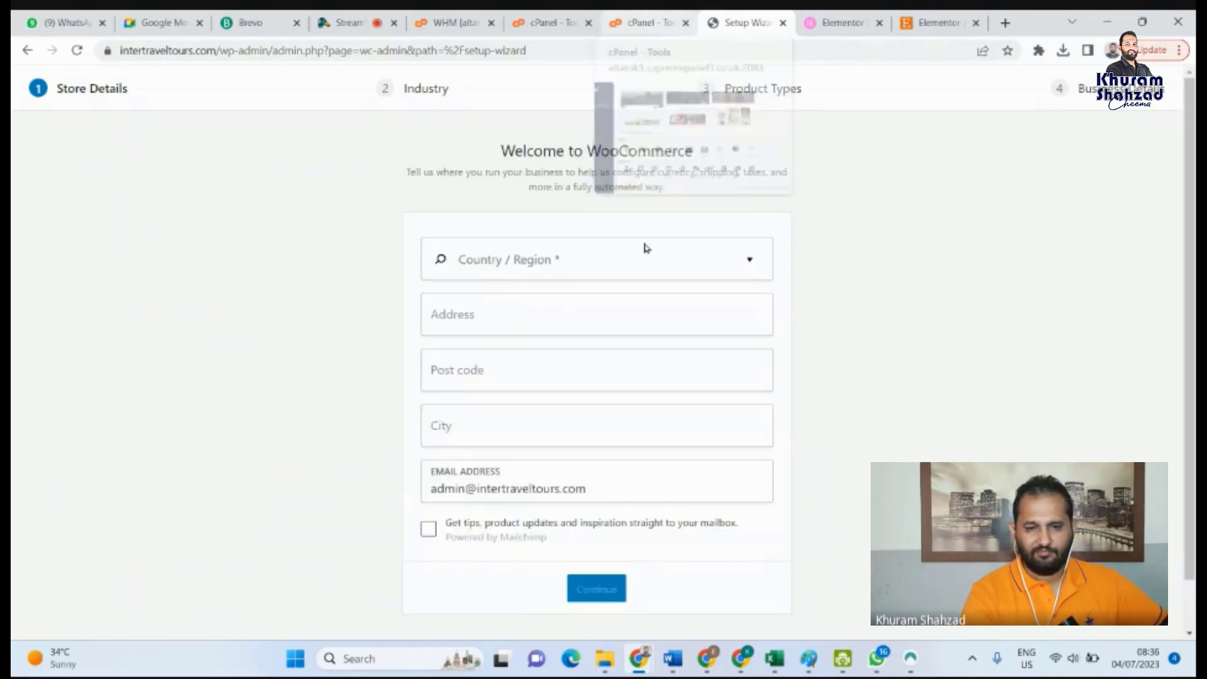
Set the store's country or region to United Kingdom (UK) in the WooCommerce setup wizard
click(614, 260)
click(719, 264)
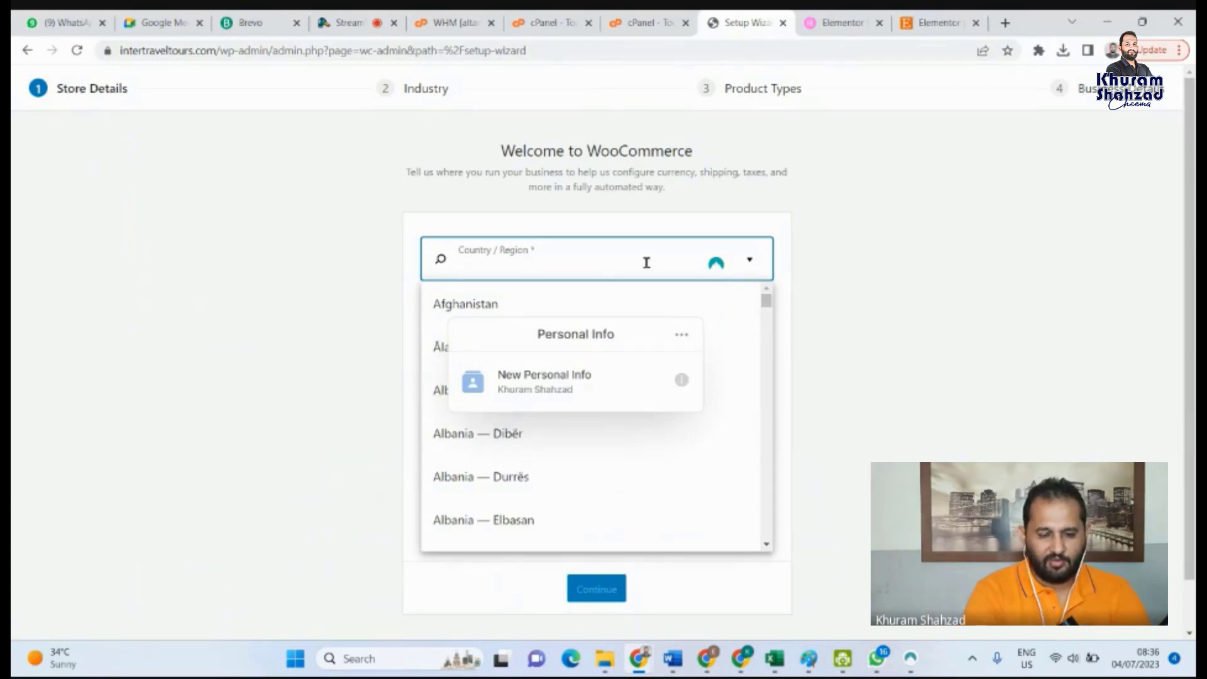
text(un)
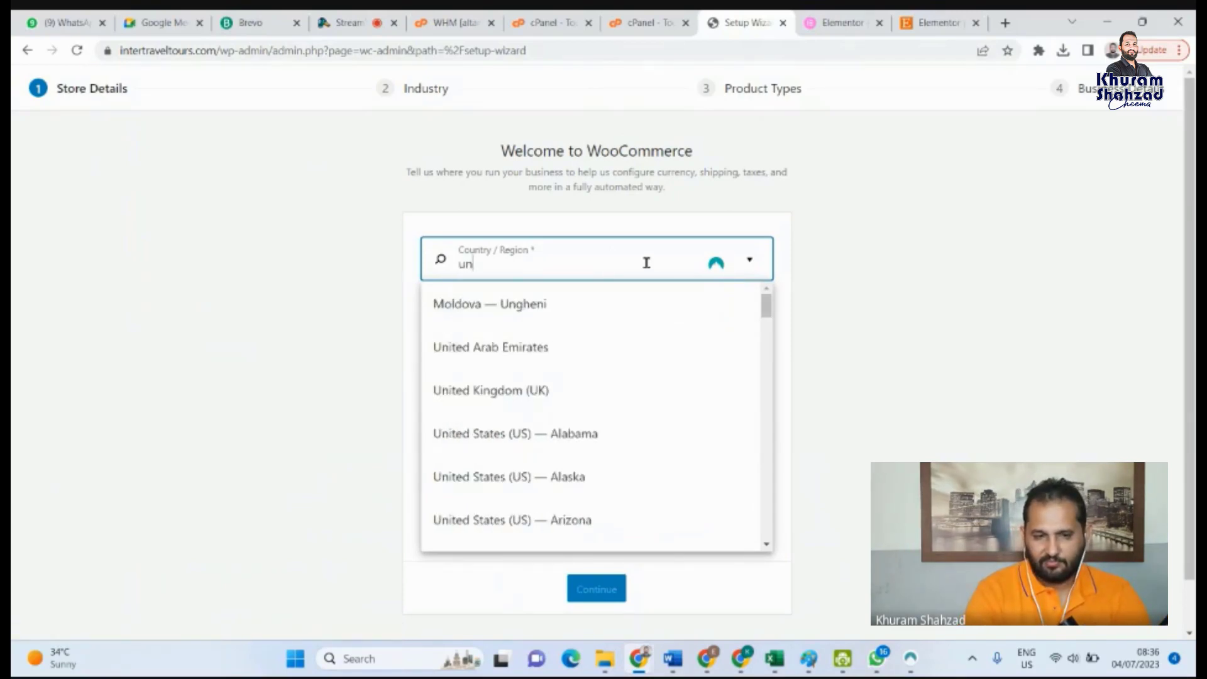
click(536, 395)
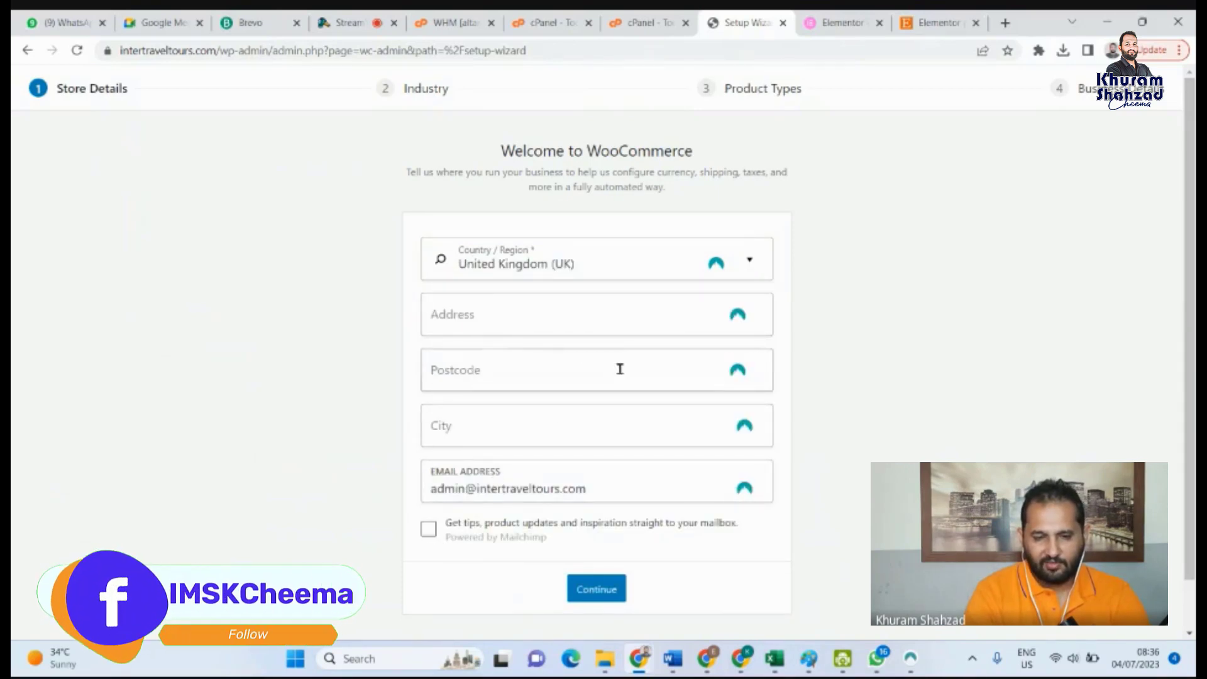
Fill in the store's city, postcode and street address in the store details and continue, agreeing to share usage tracking data
click(600, 489)
click(575, 428)
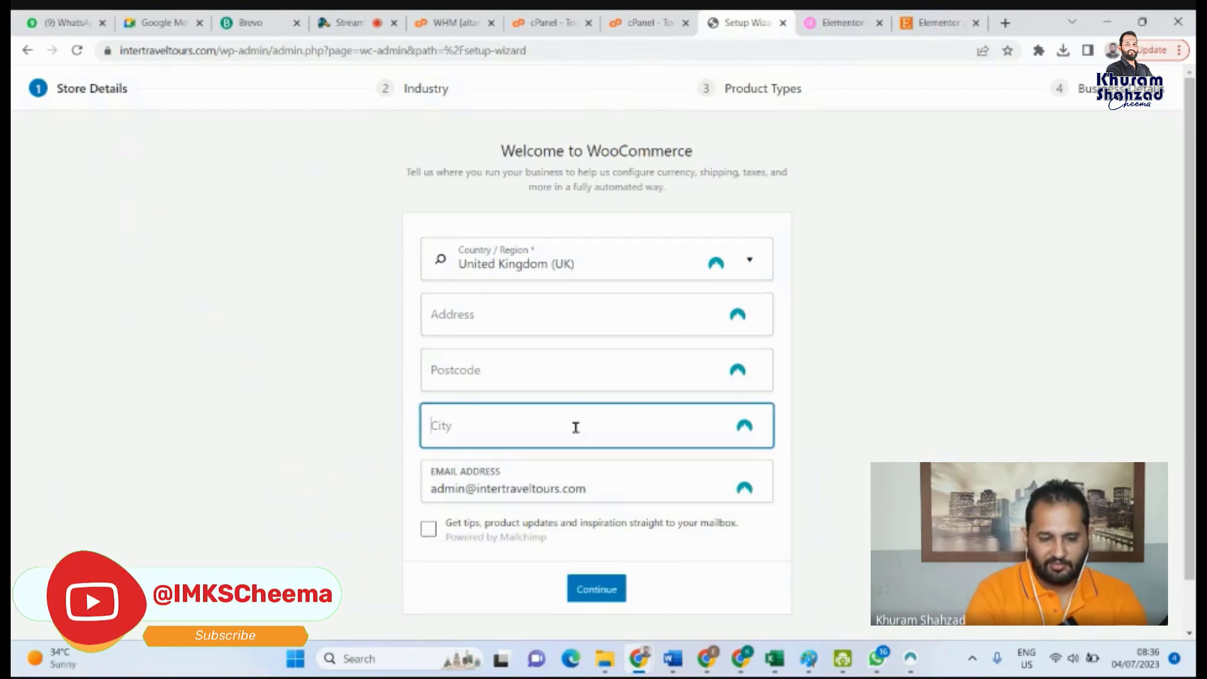
text(London)
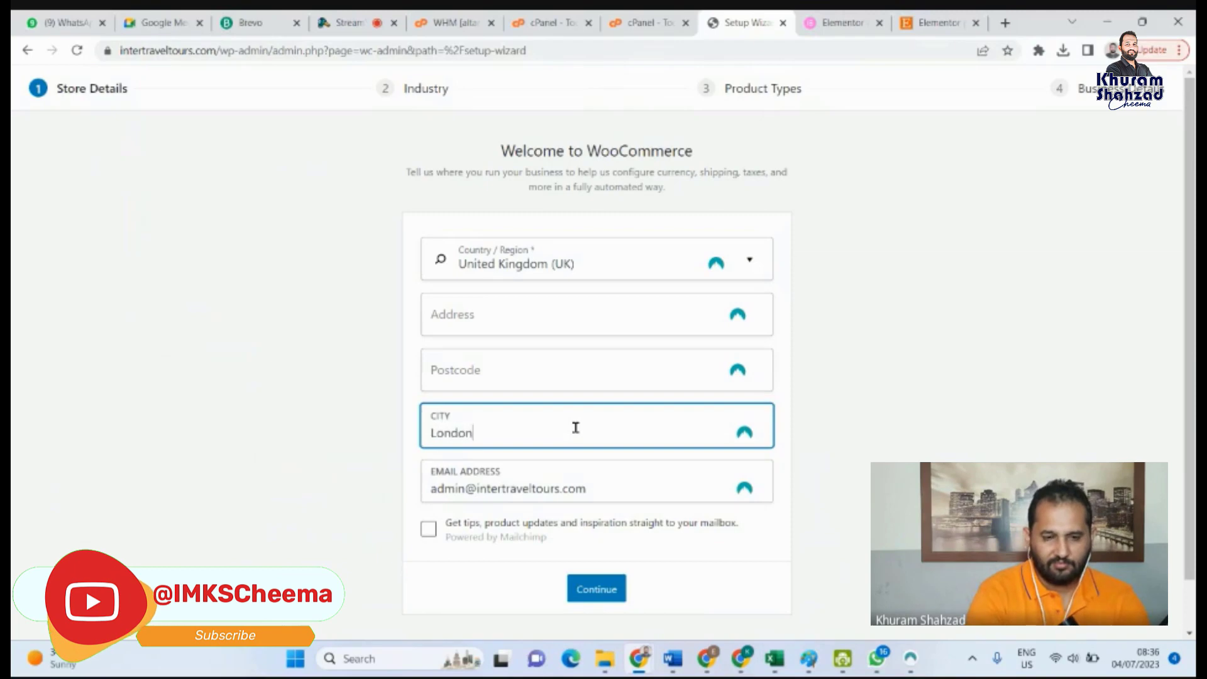
click(576, 371)
text(sw1)
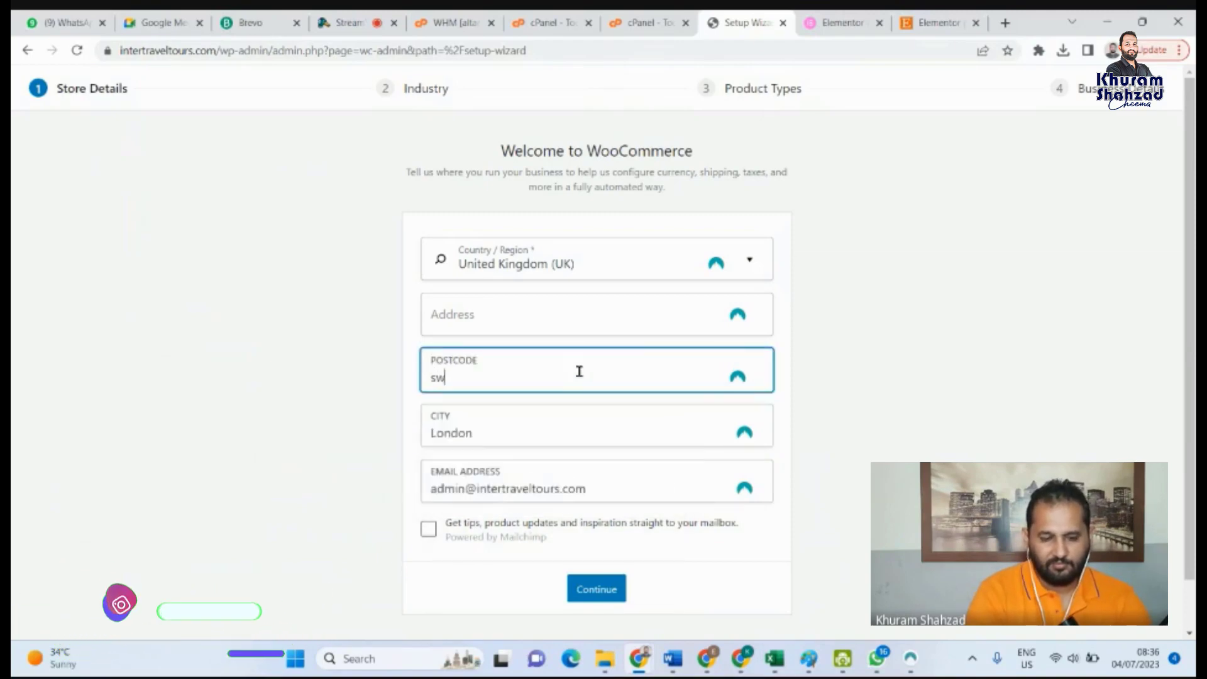
text(7)
click(580, 319)
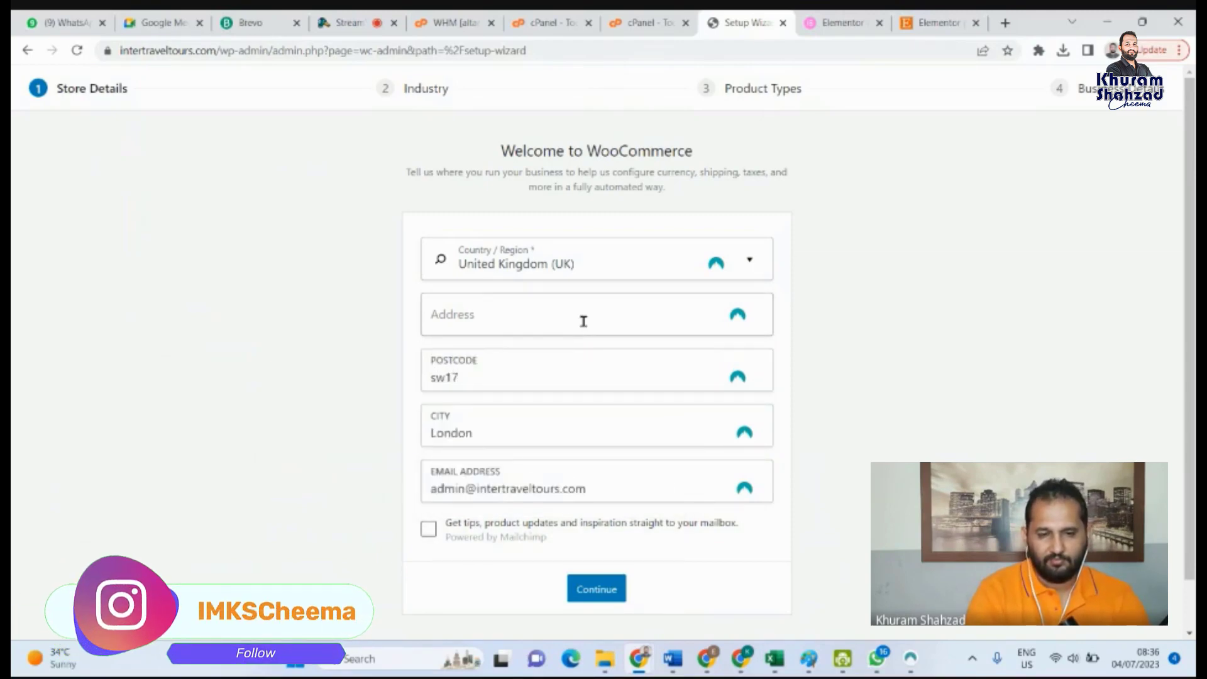
click(587, 318)
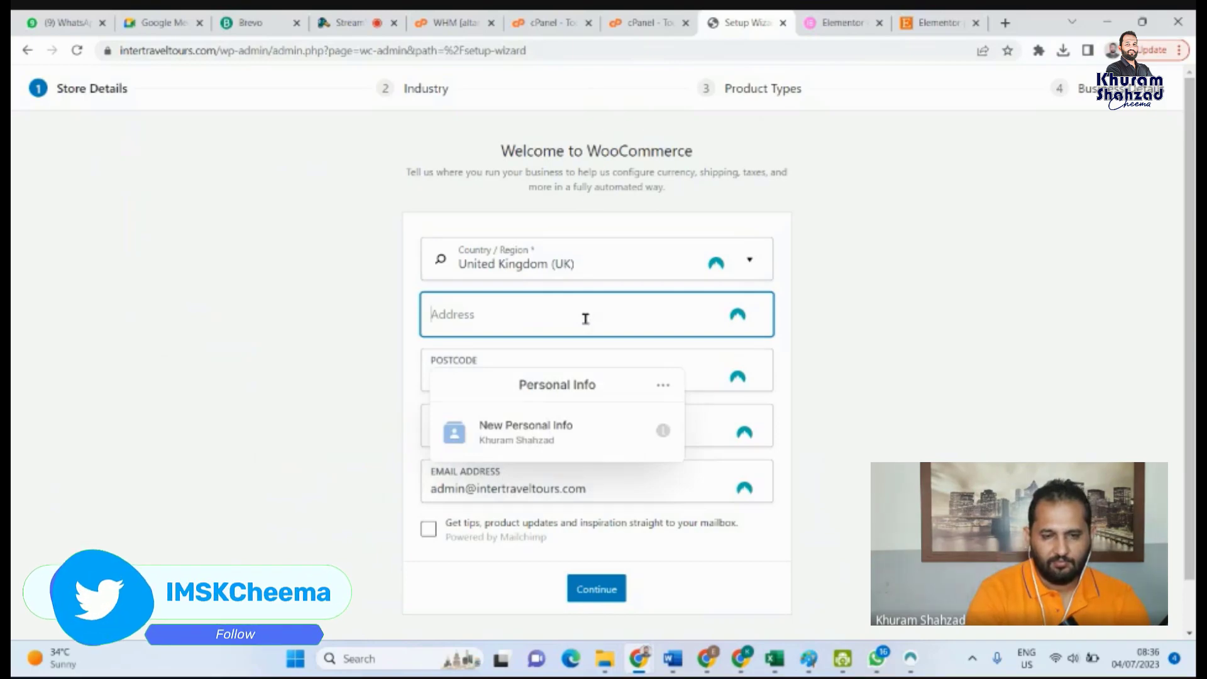
text(london)
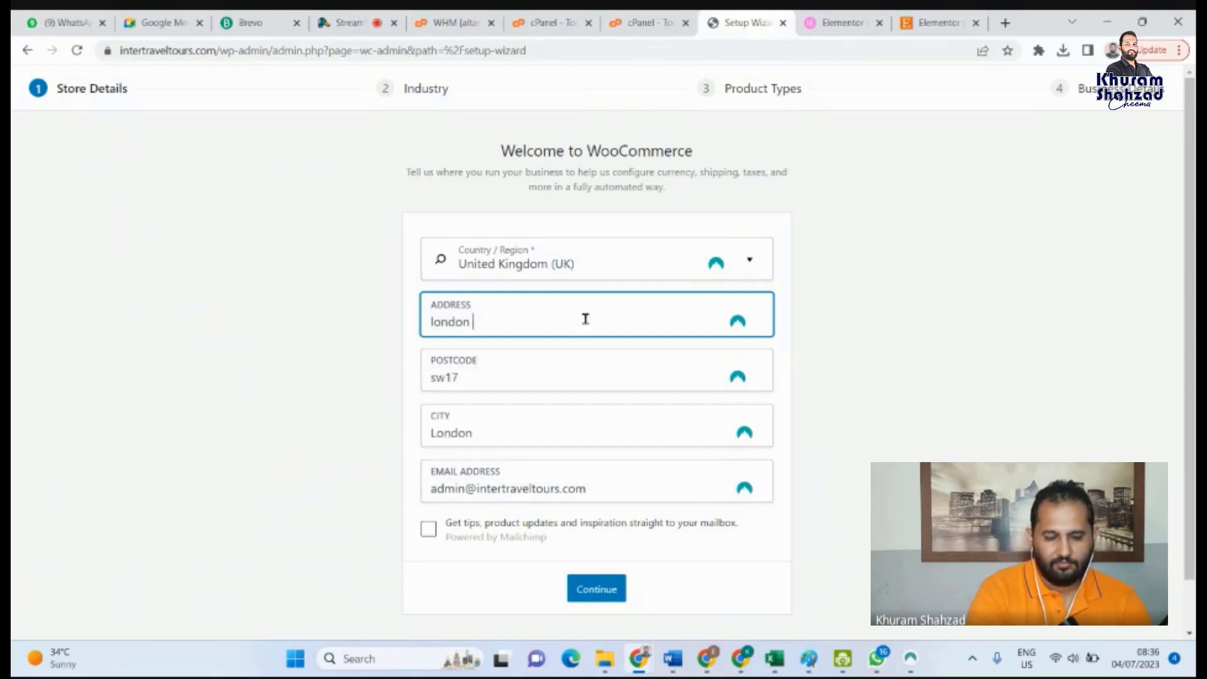
text( road)
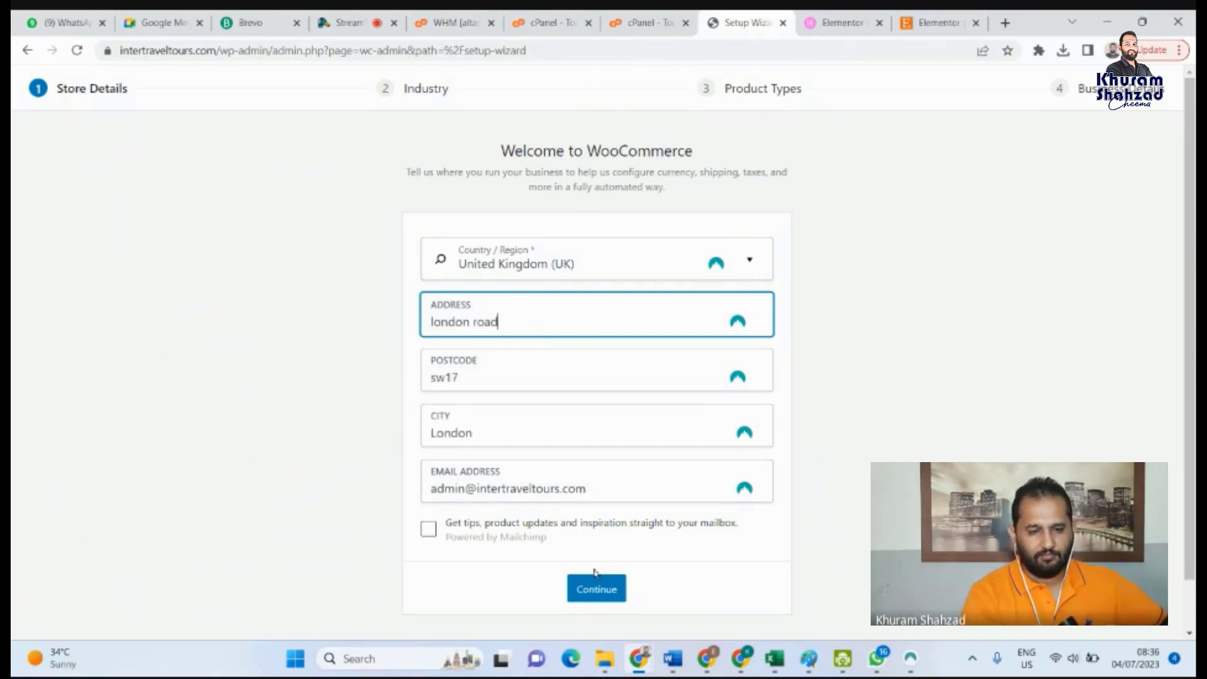
click(594, 599)
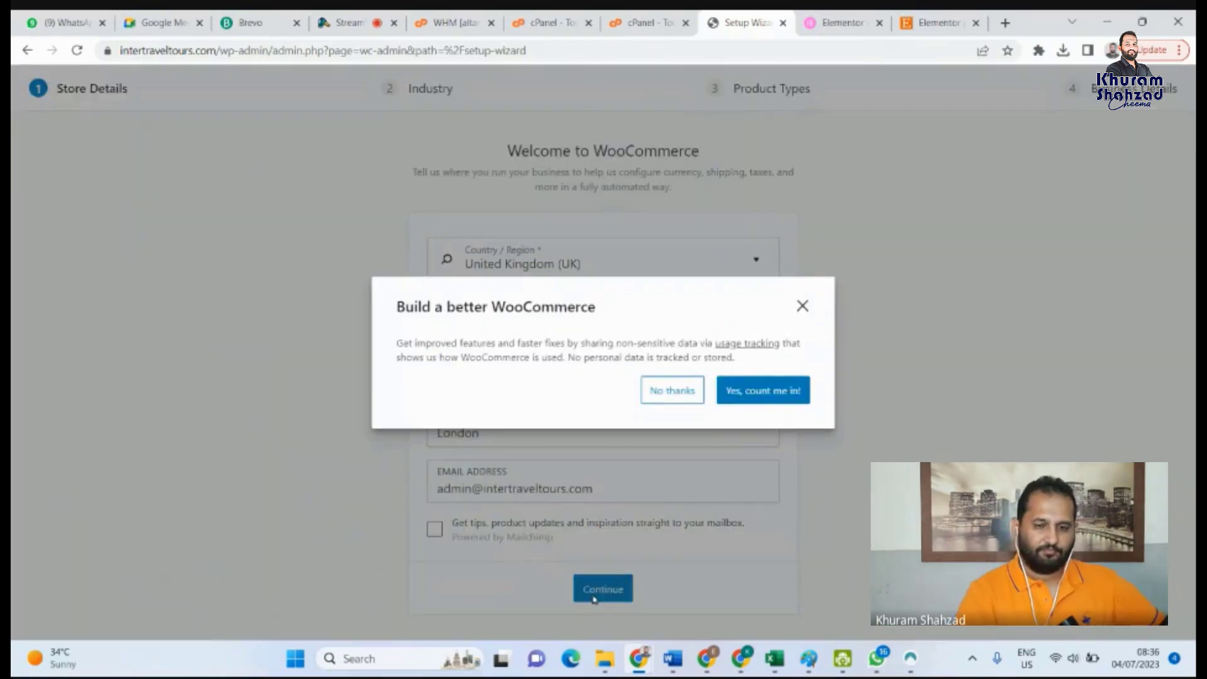
click(768, 393)
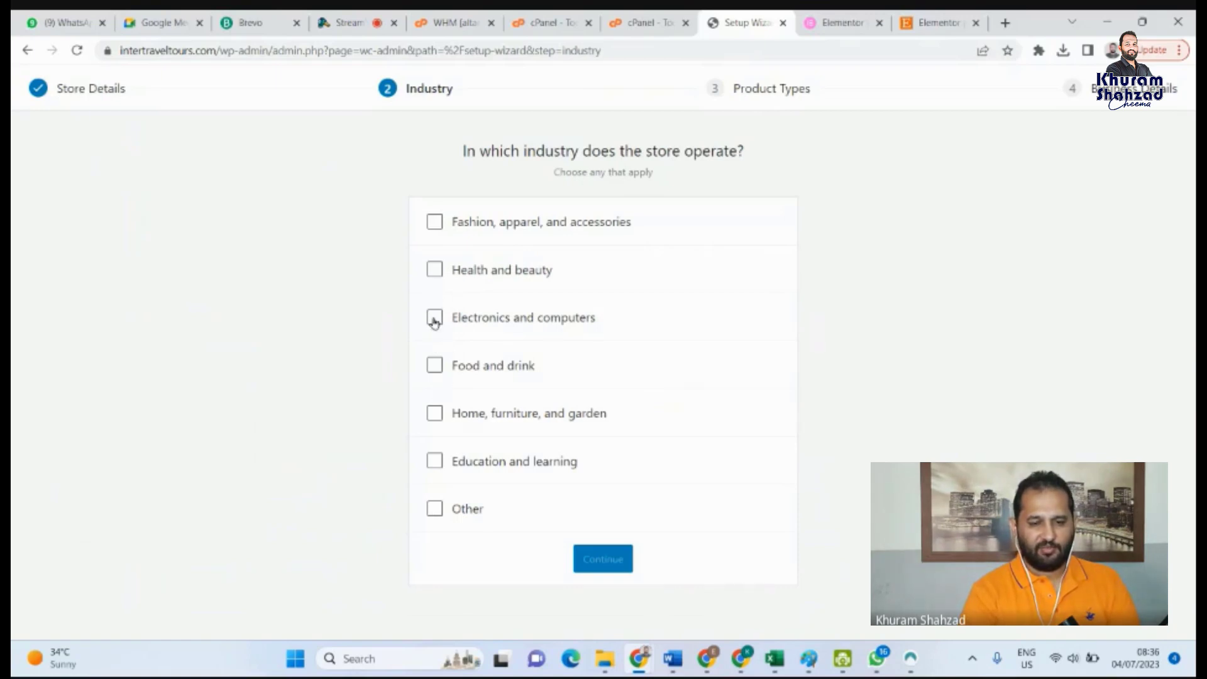
Choose Food and drink as the store's industry and continue with Physical products as the product type
click(436, 367)
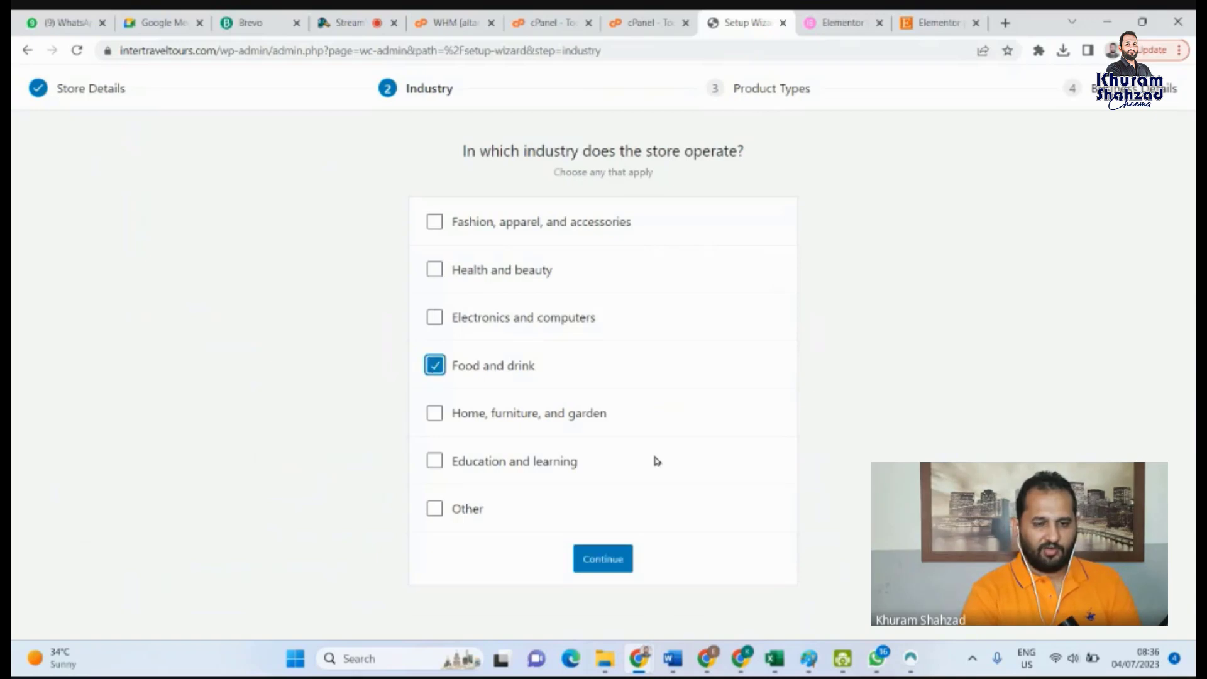
click(610, 560)
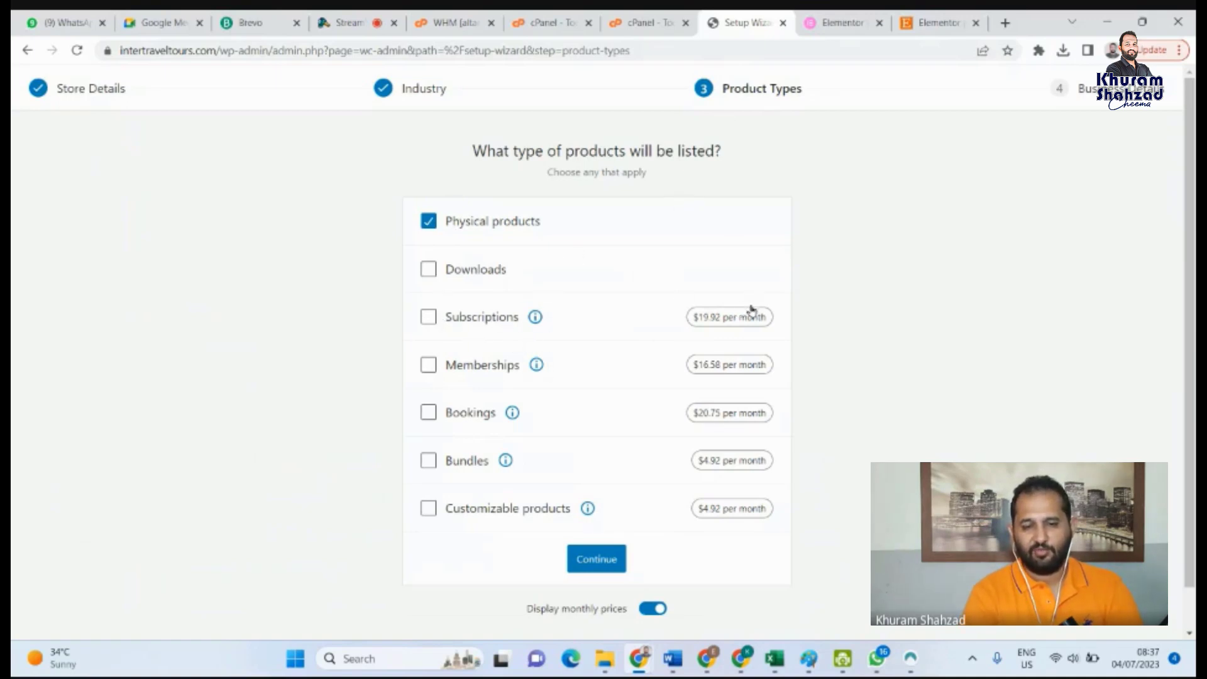
drag(786, 317, 694, 333)
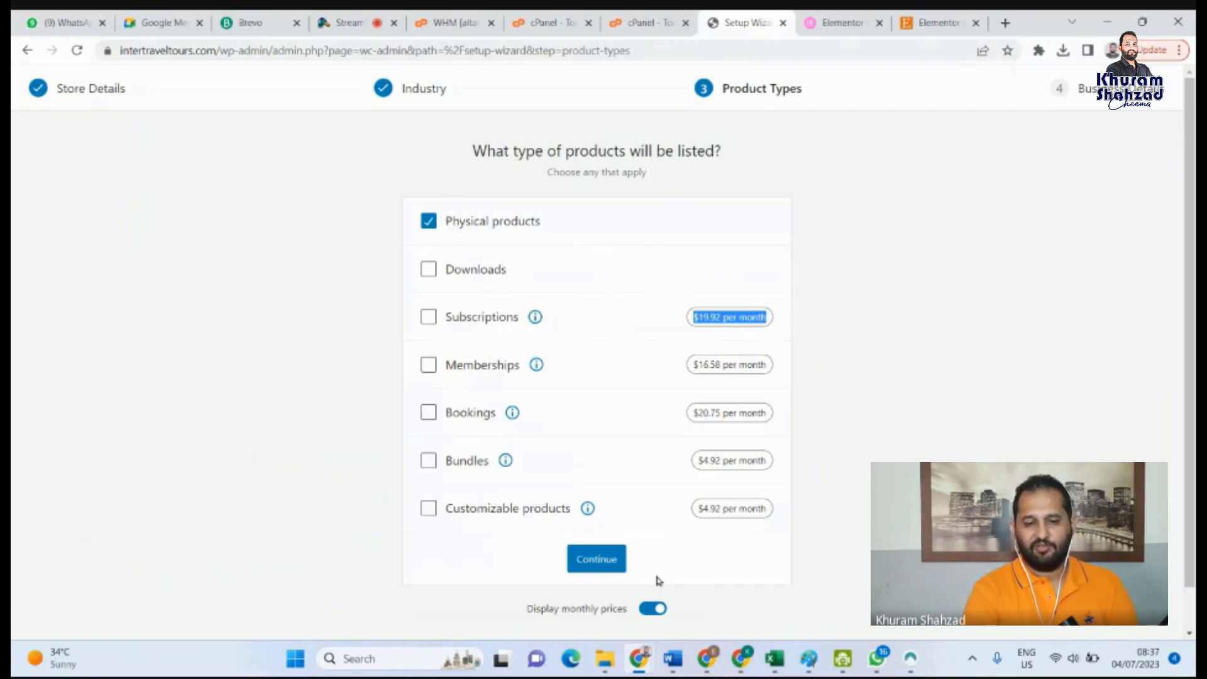
click(602, 565)
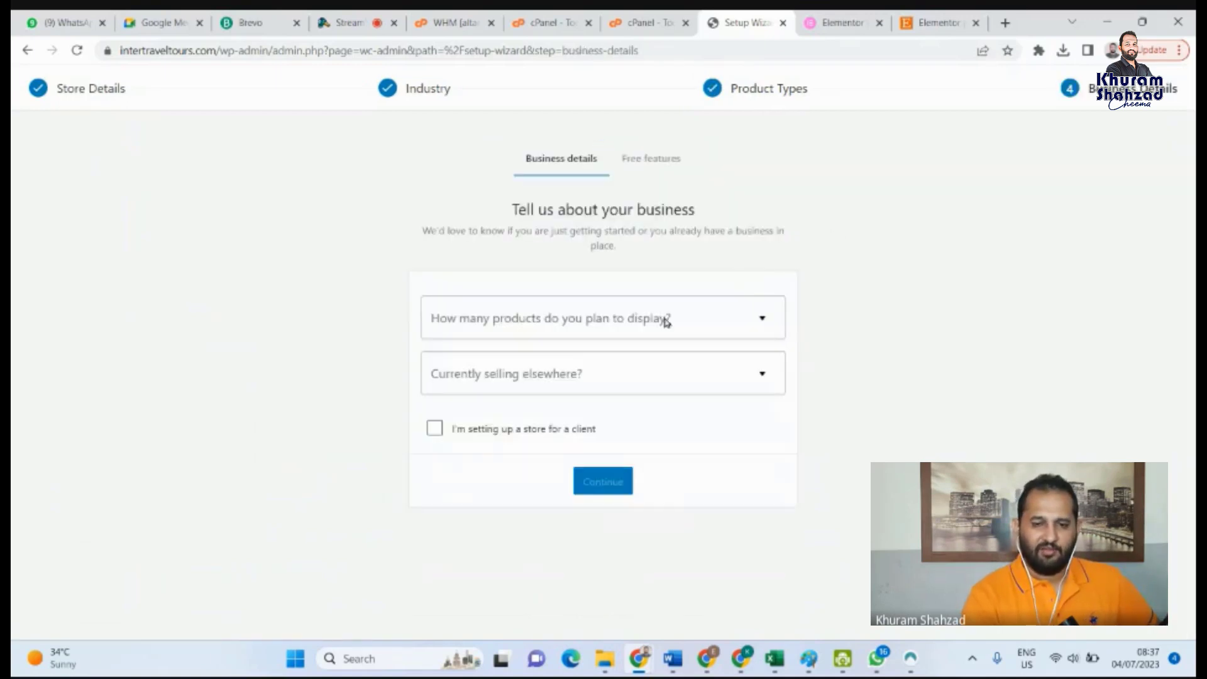
Set the business details to 11 - 100 products and No for currently selling elsewhere, and continue
click(724, 317)
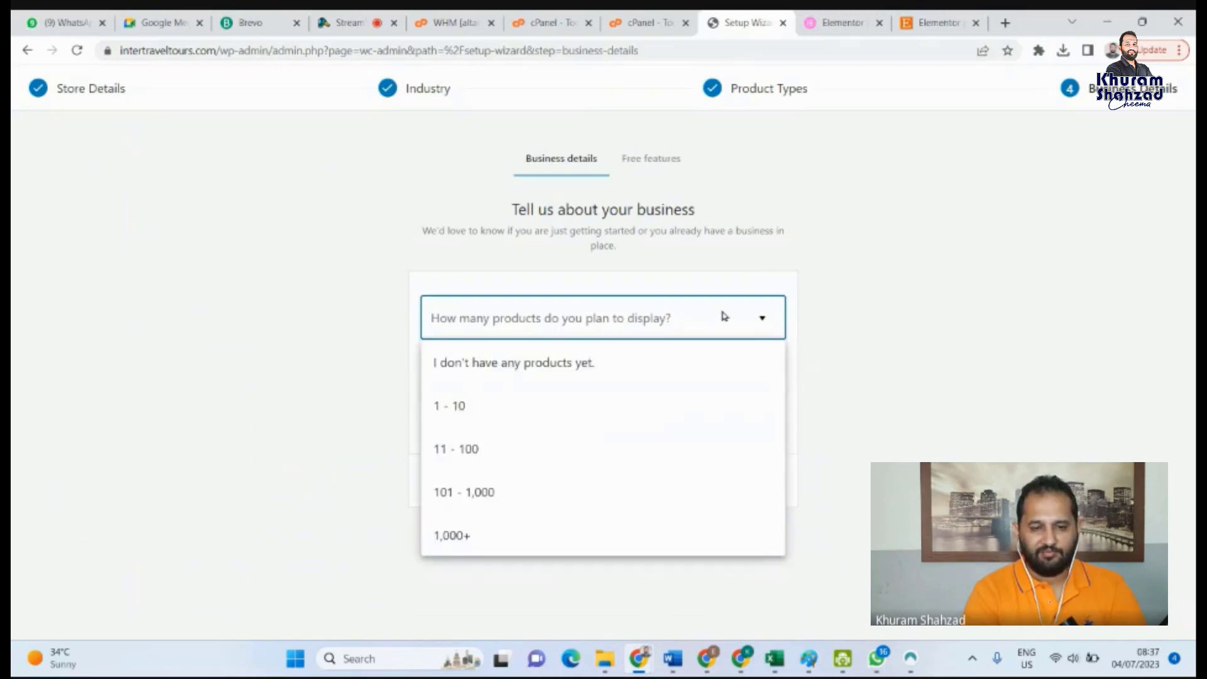
click(469, 451)
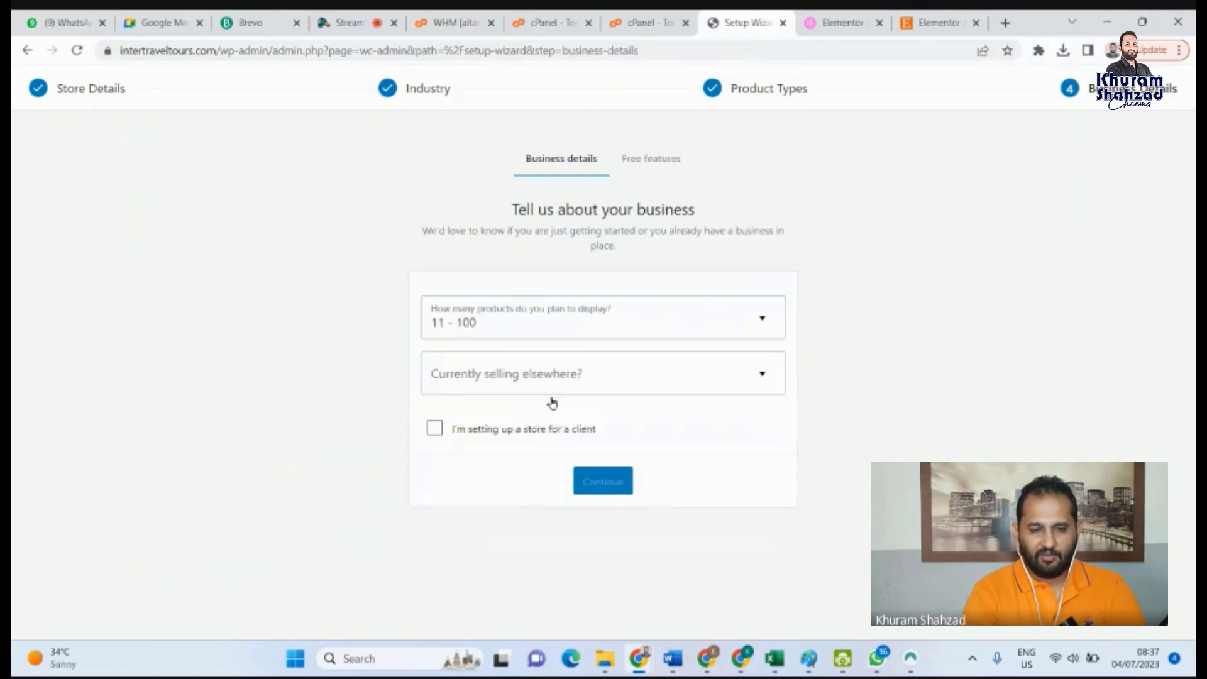
click(727, 361)
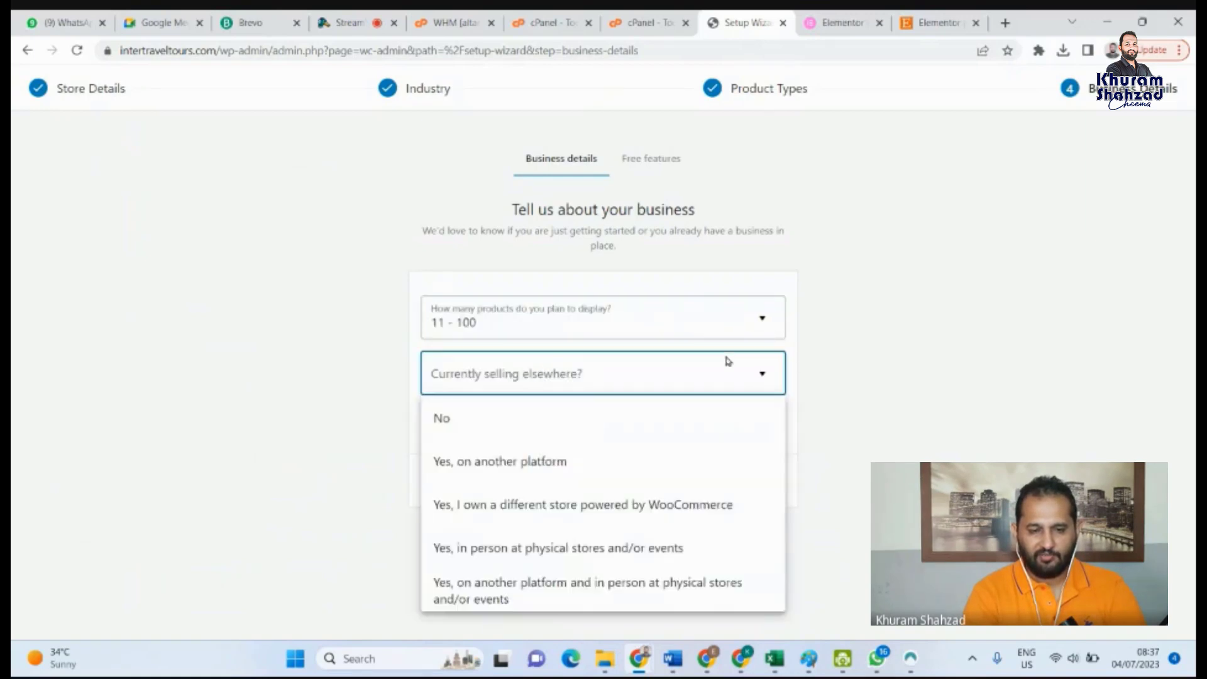
click(540, 434)
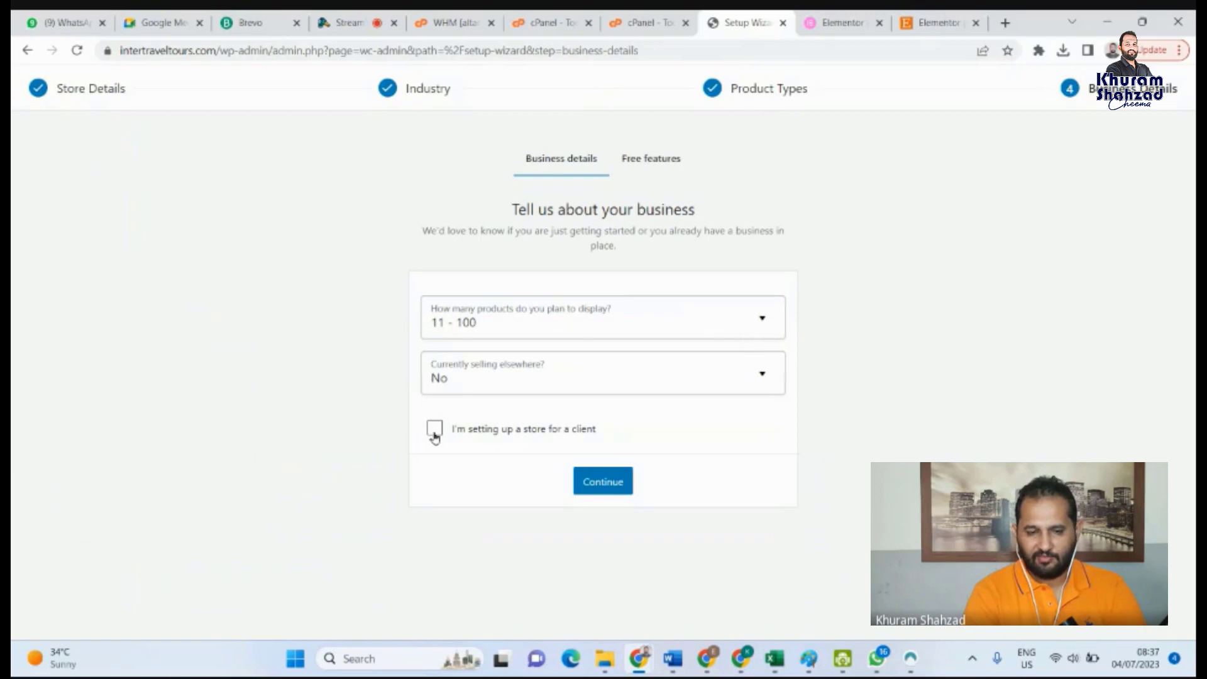
click(609, 483)
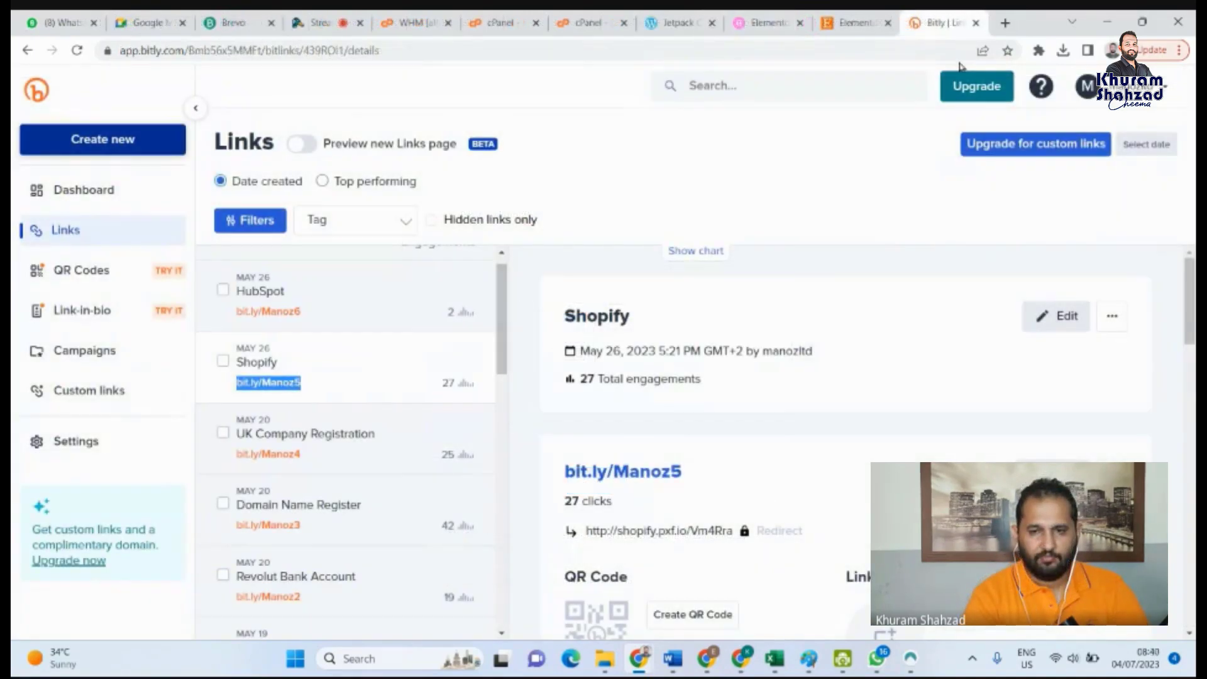
Open the Shopify free trial page through the short link bit.ly/Manoz5
click(945, 50)
text(bit.ly/Manoz5)
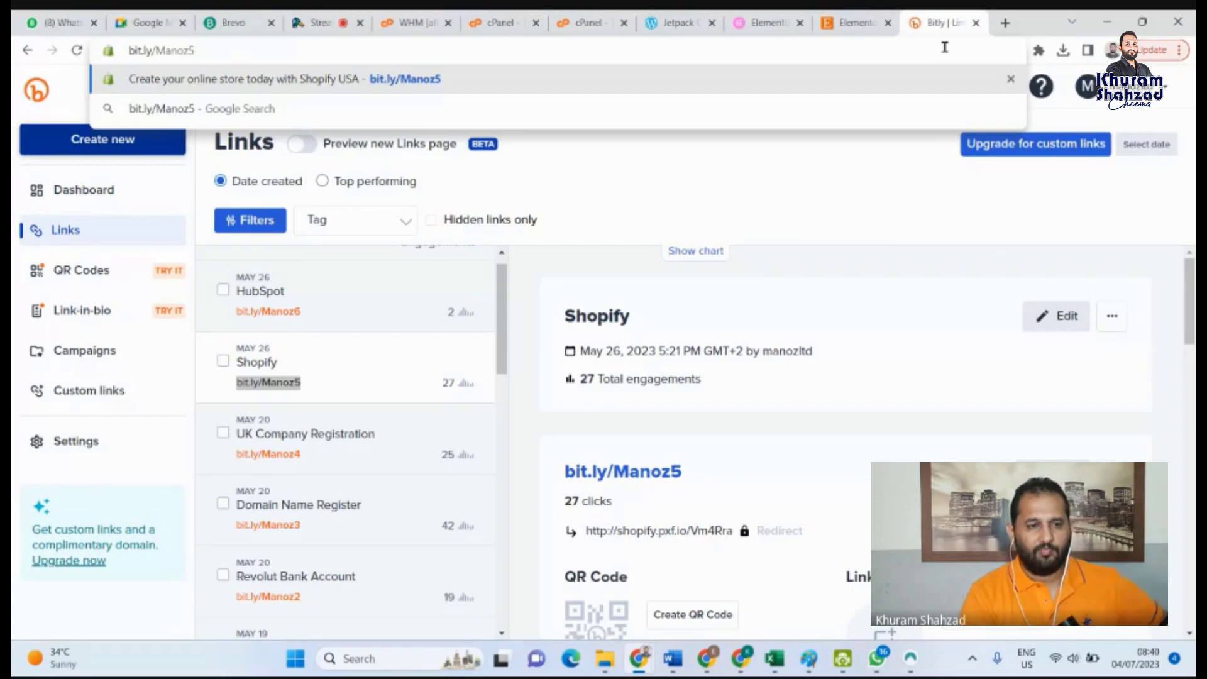
key(Return)
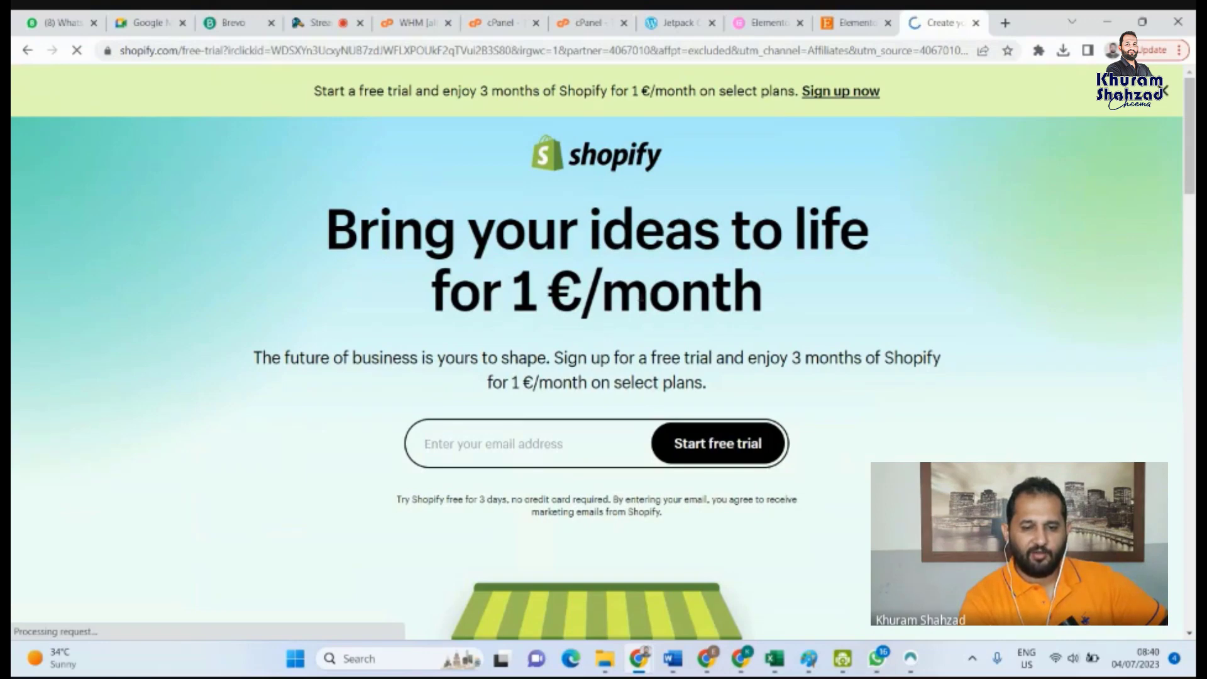
Examine the free trial offer and its pricing terms on the Shopify page, and dismiss the promotional banner
click(556, 450)
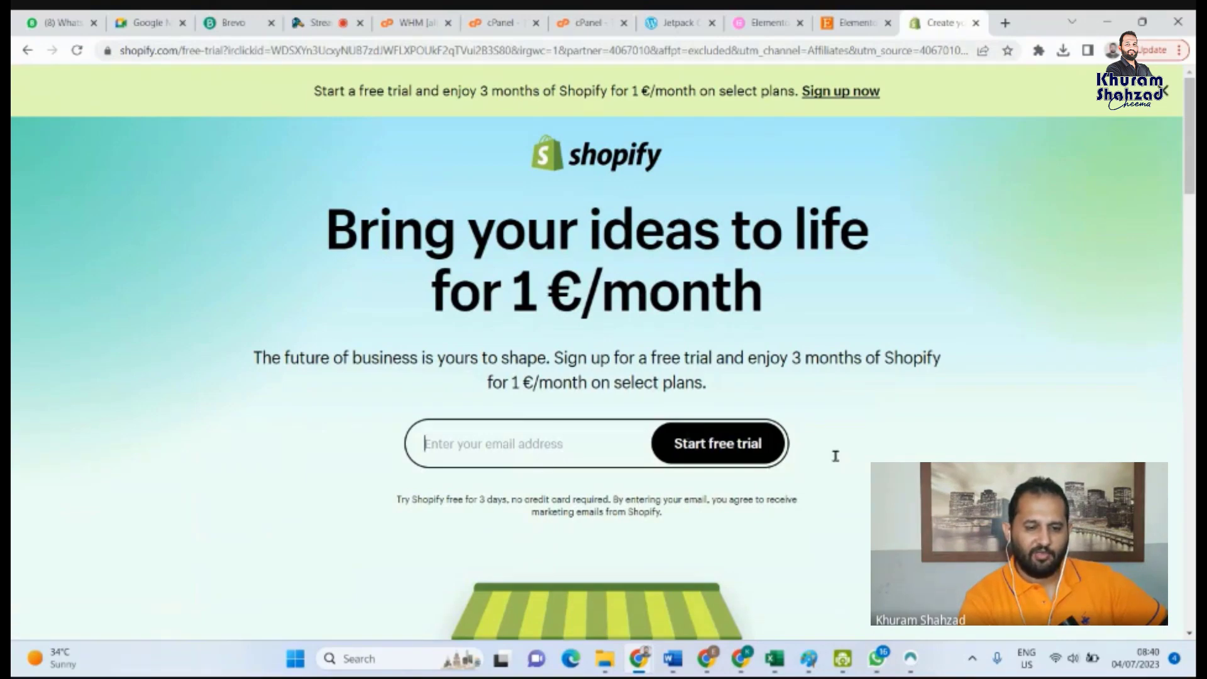
scroll(836, 456, down, 2)
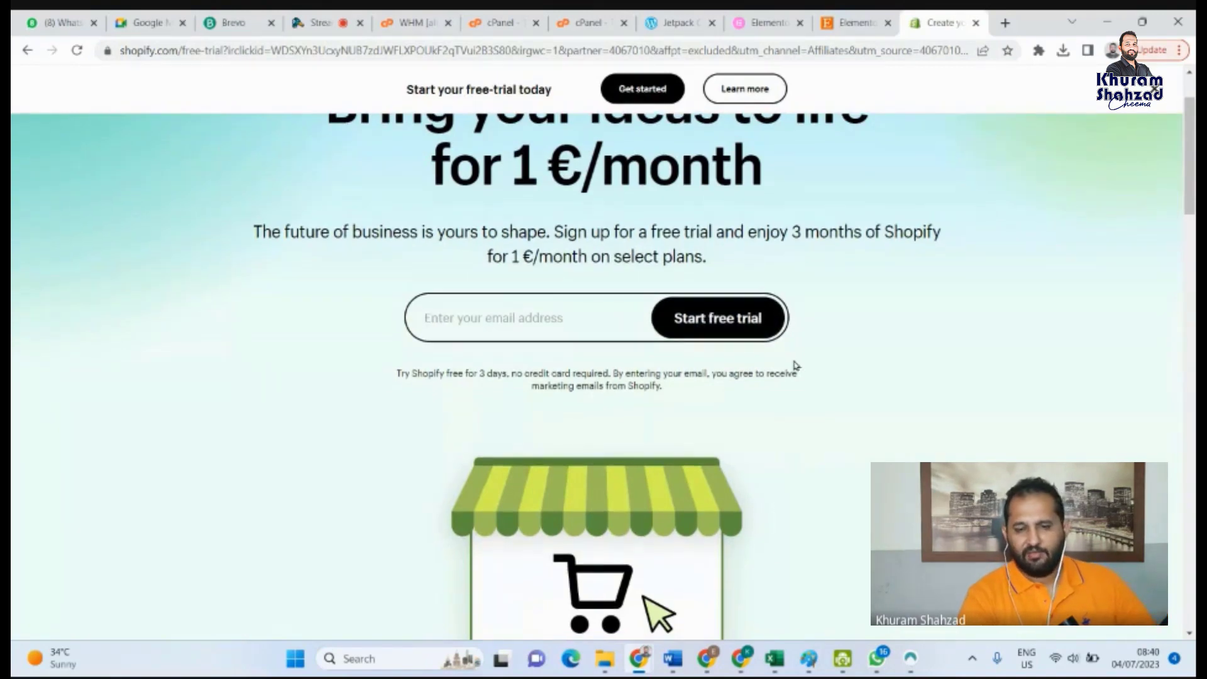
scroll(796, 365, down, 1)
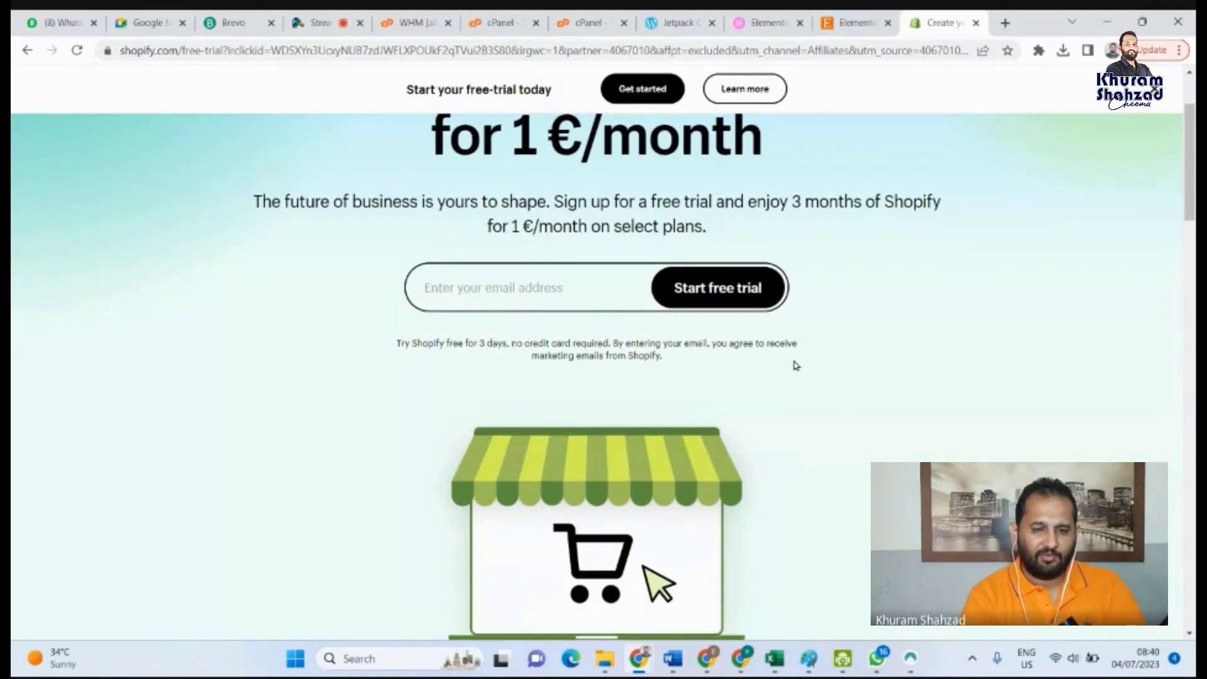
scroll(796, 365, down, 1)
scroll(796, 365, up, 1)
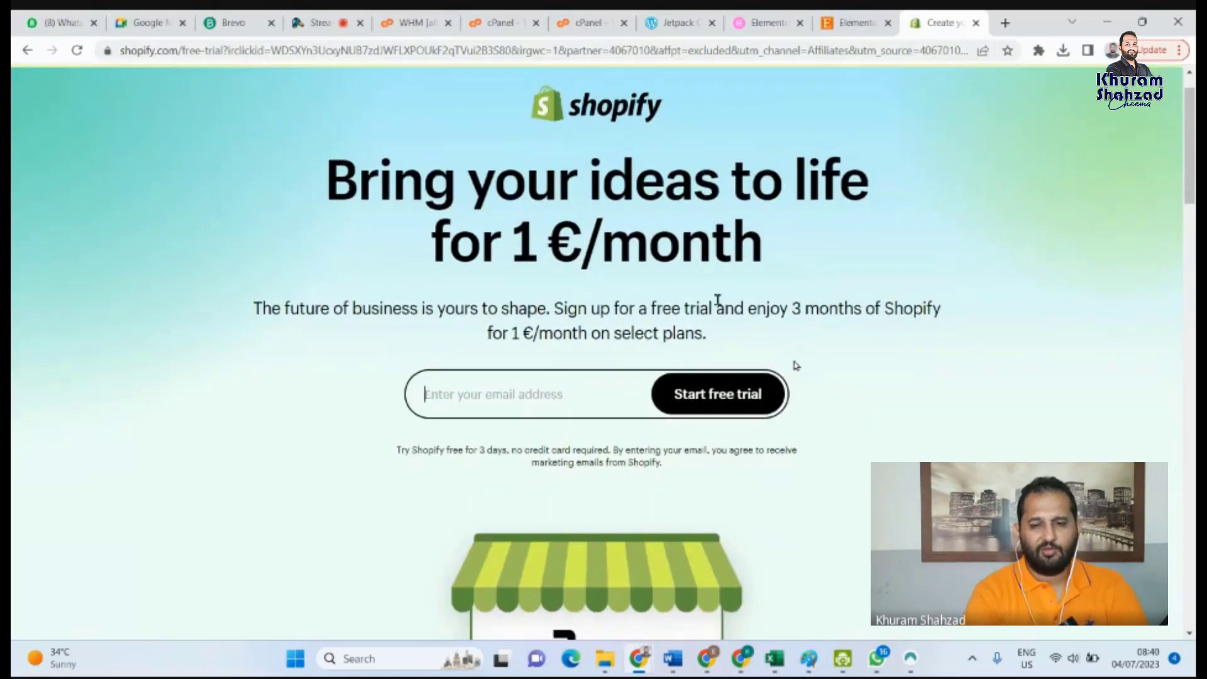
drag(620, 248, 561, 353)
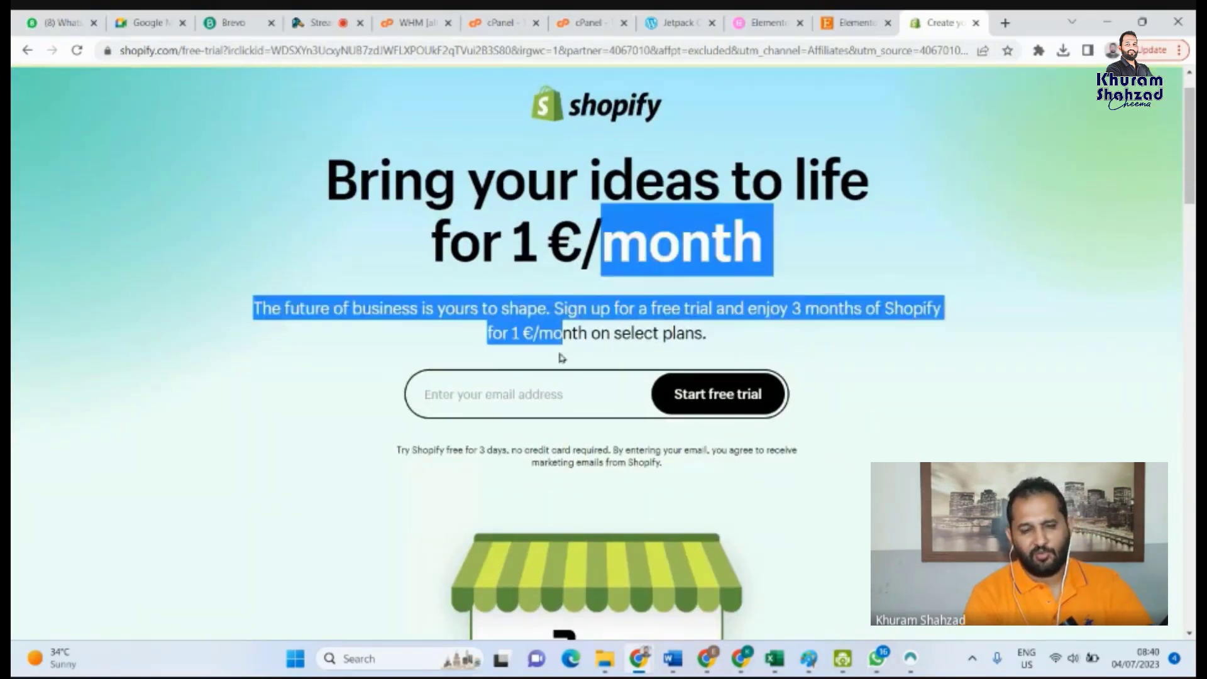
click(560, 357)
scroll(558, 354, down, 1)
scroll(581, 385, down, 6)
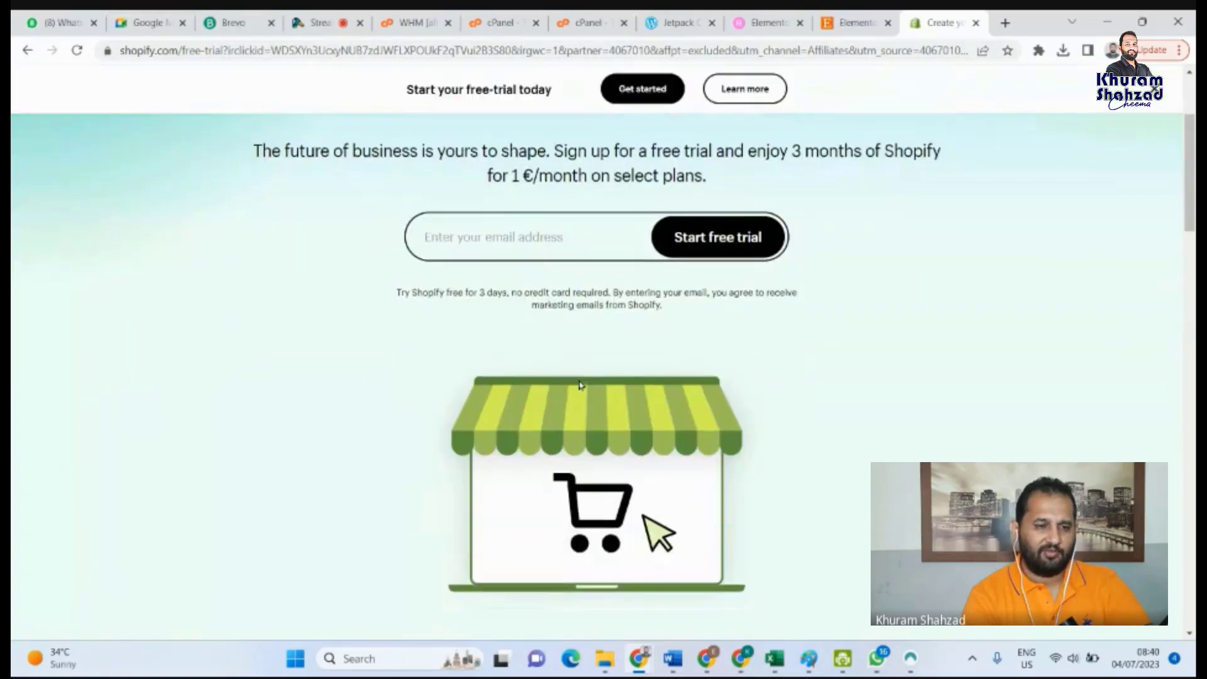
scroll(581, 385, up, 5)
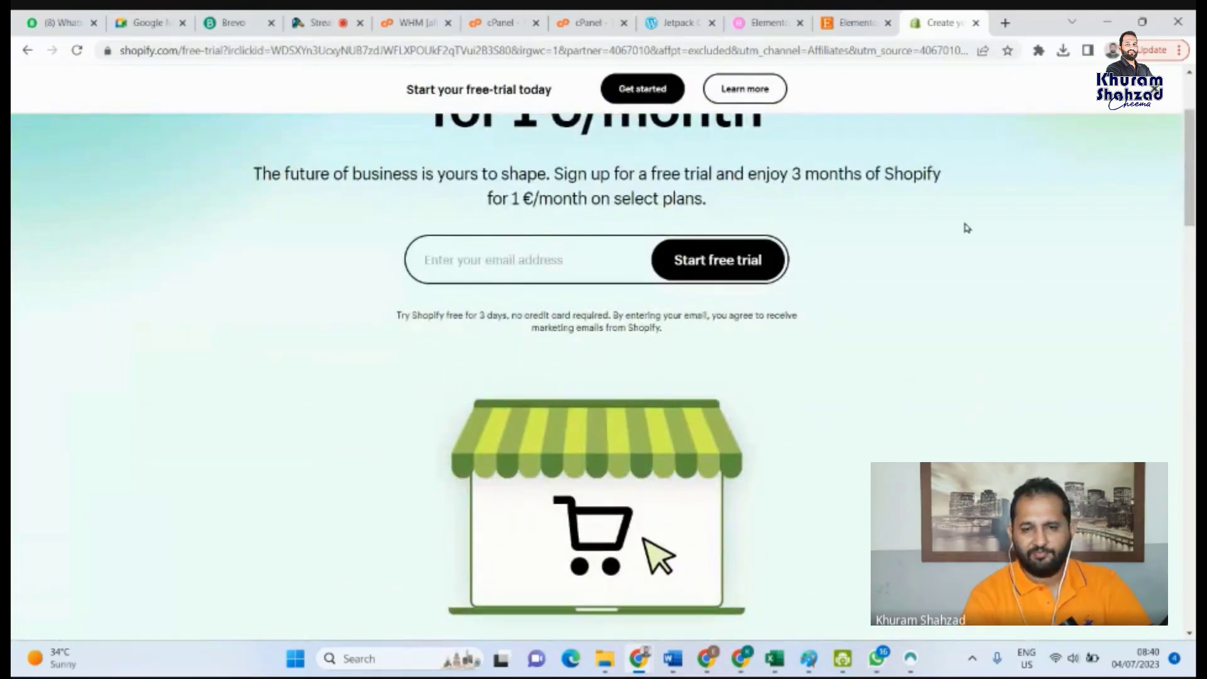
scroll(967, 228, up, 3)
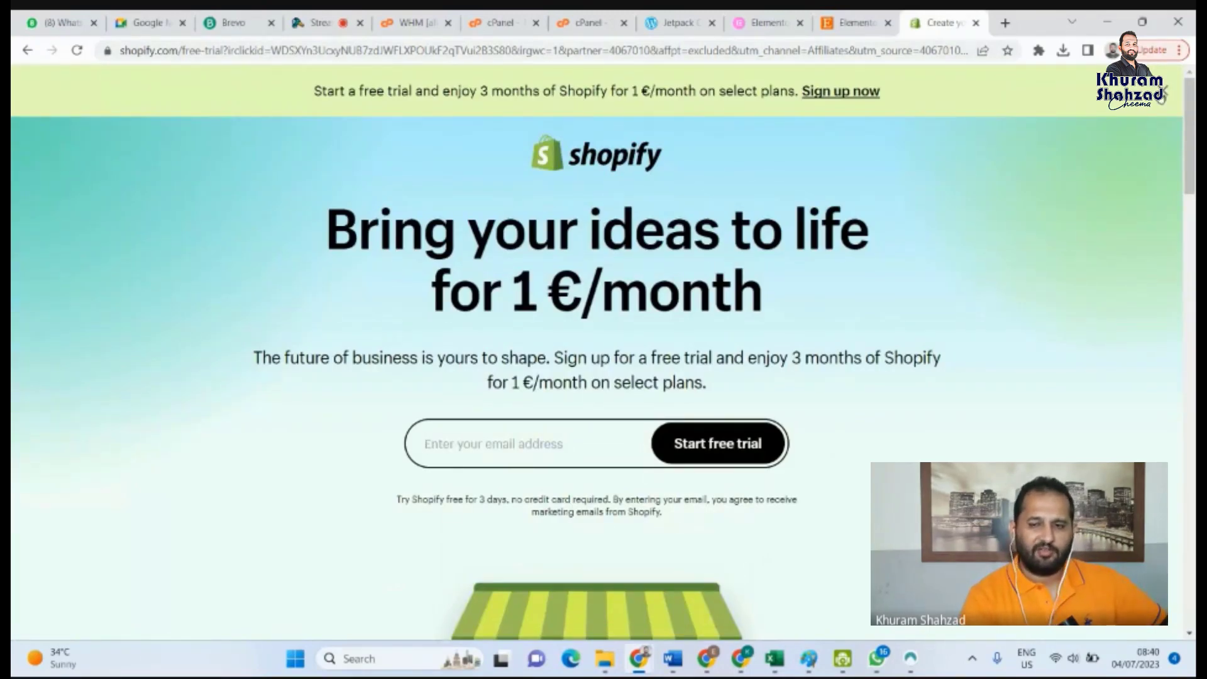
click(1161, 95)
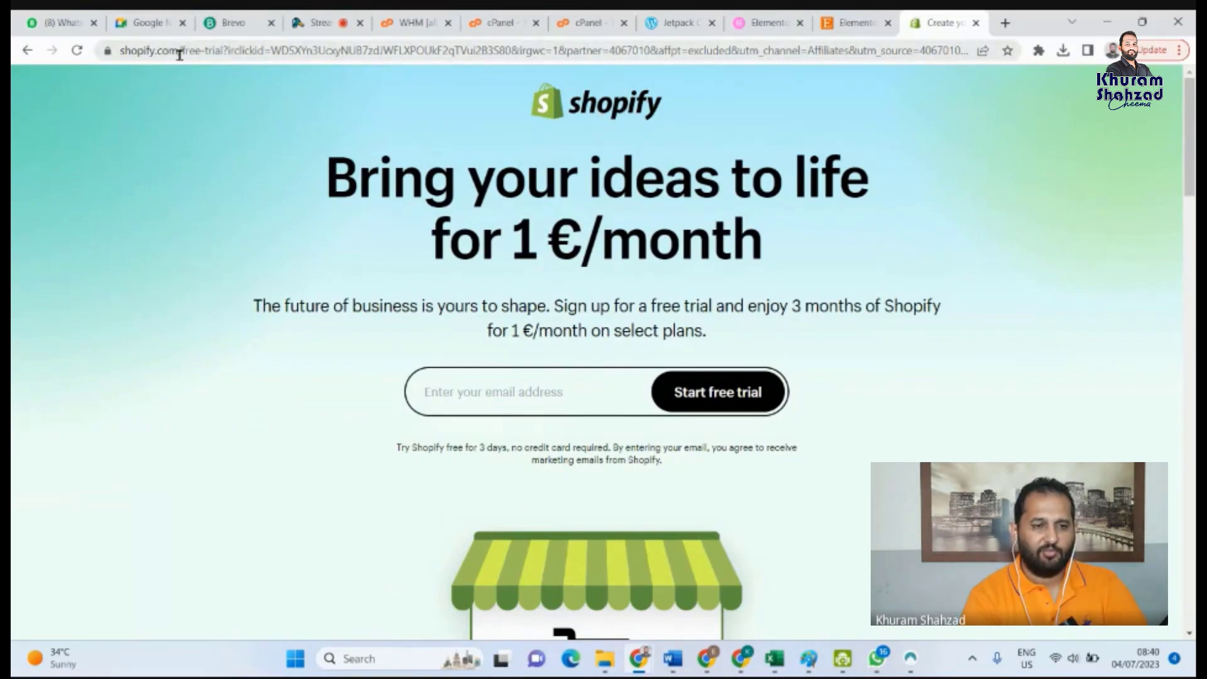
drag(180, 55, 1194, 41)
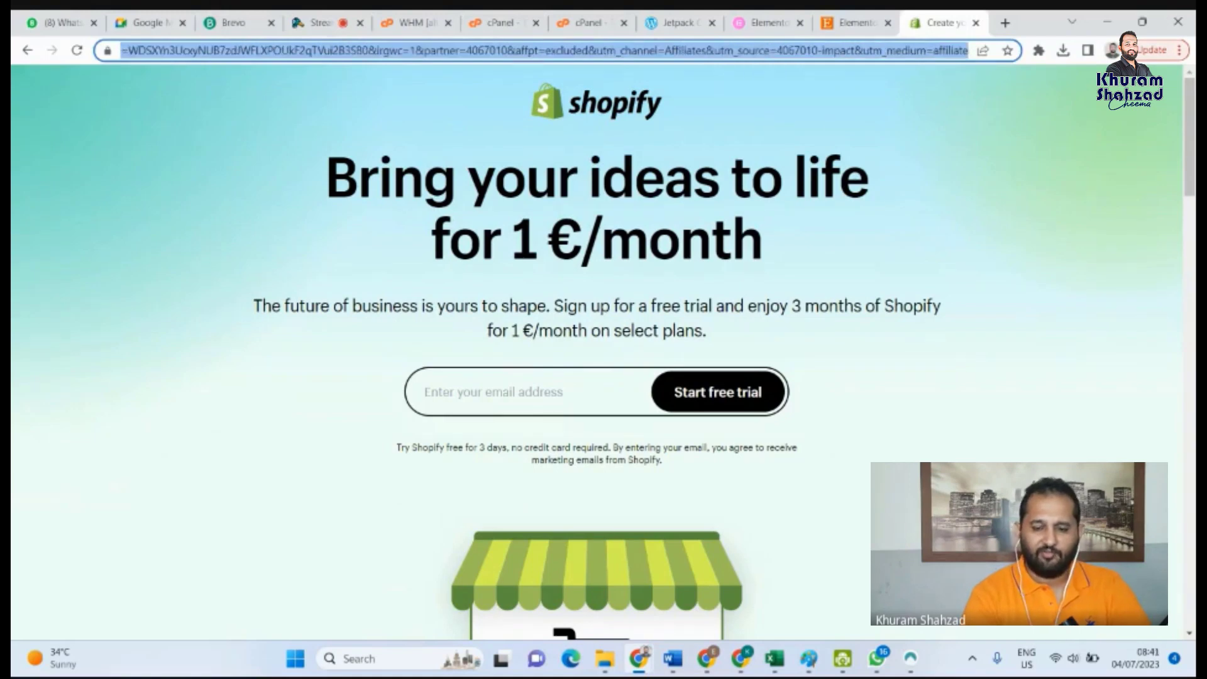
key(BackSpace)
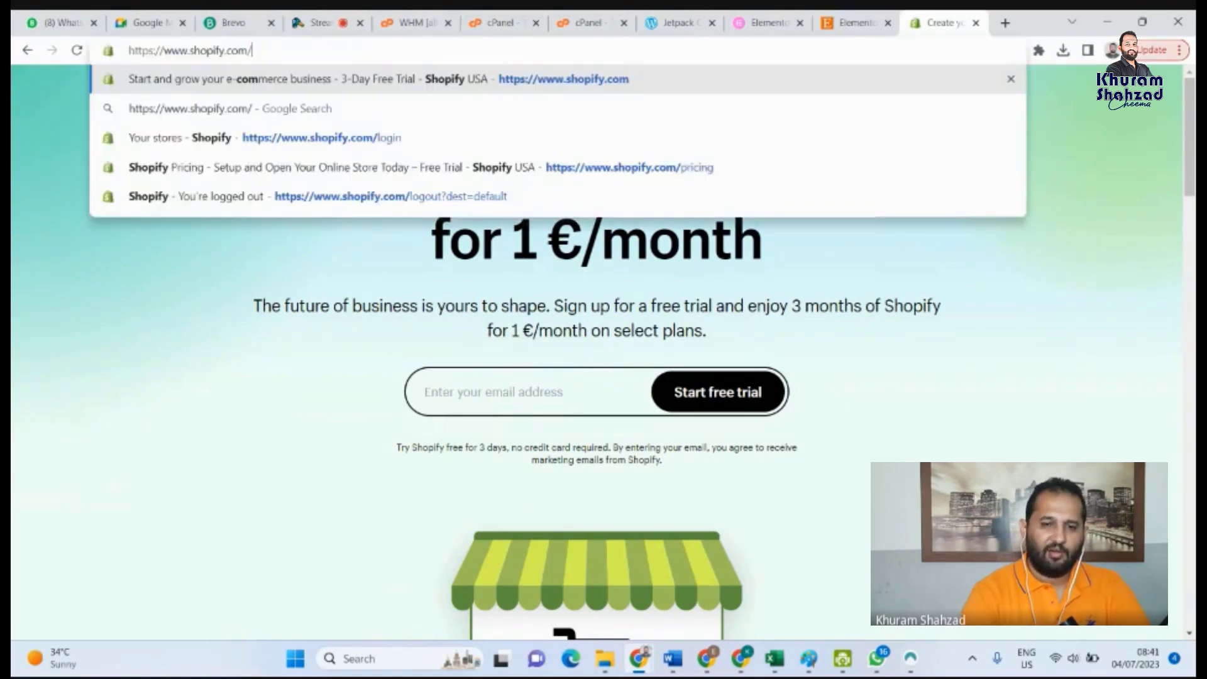
key(Return)
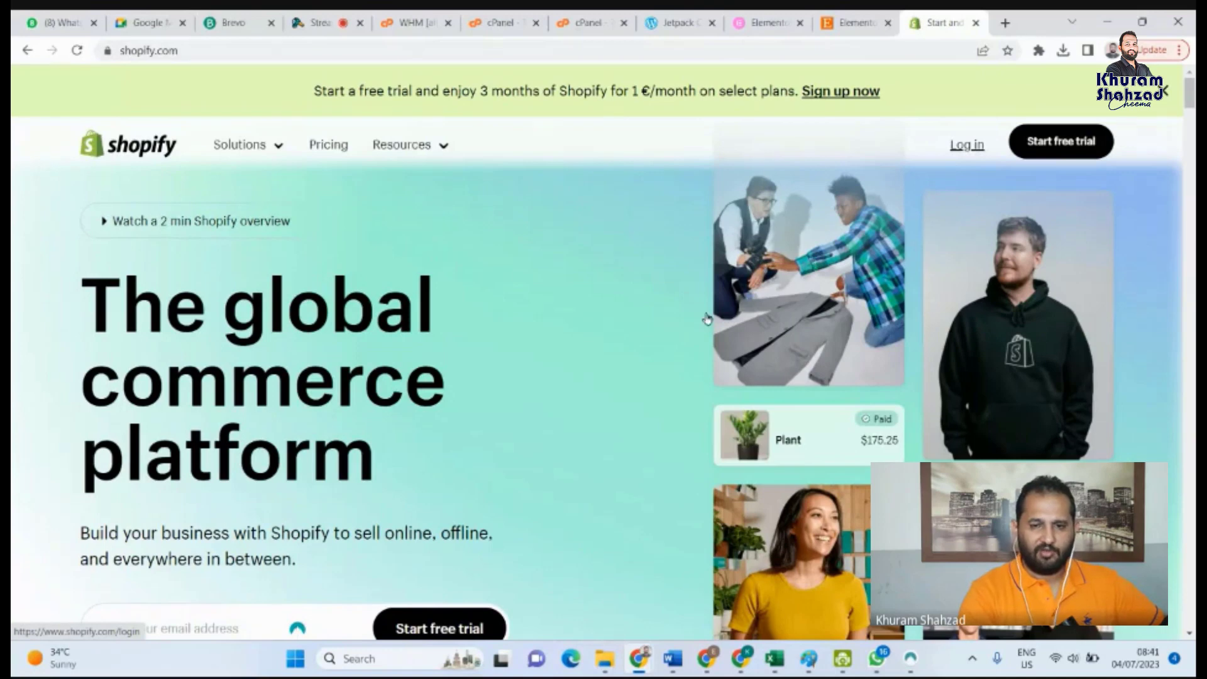
click(966, 149)
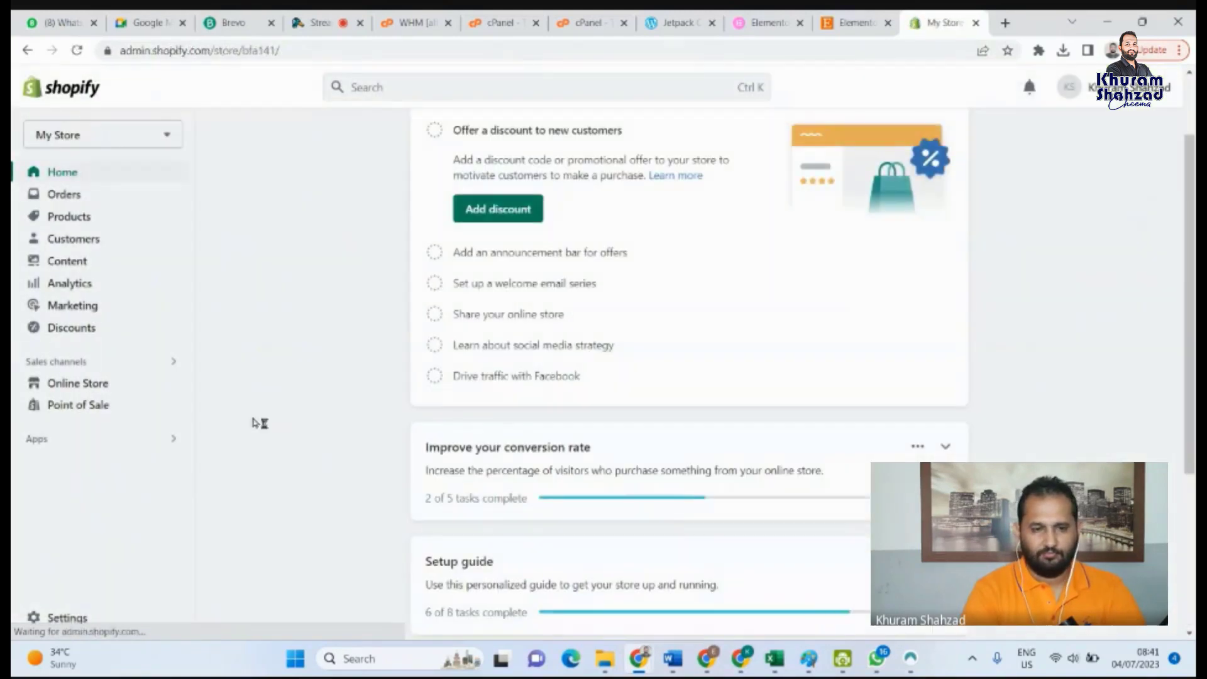
Open the Domains settings of the My Store admin
click(65, 617)
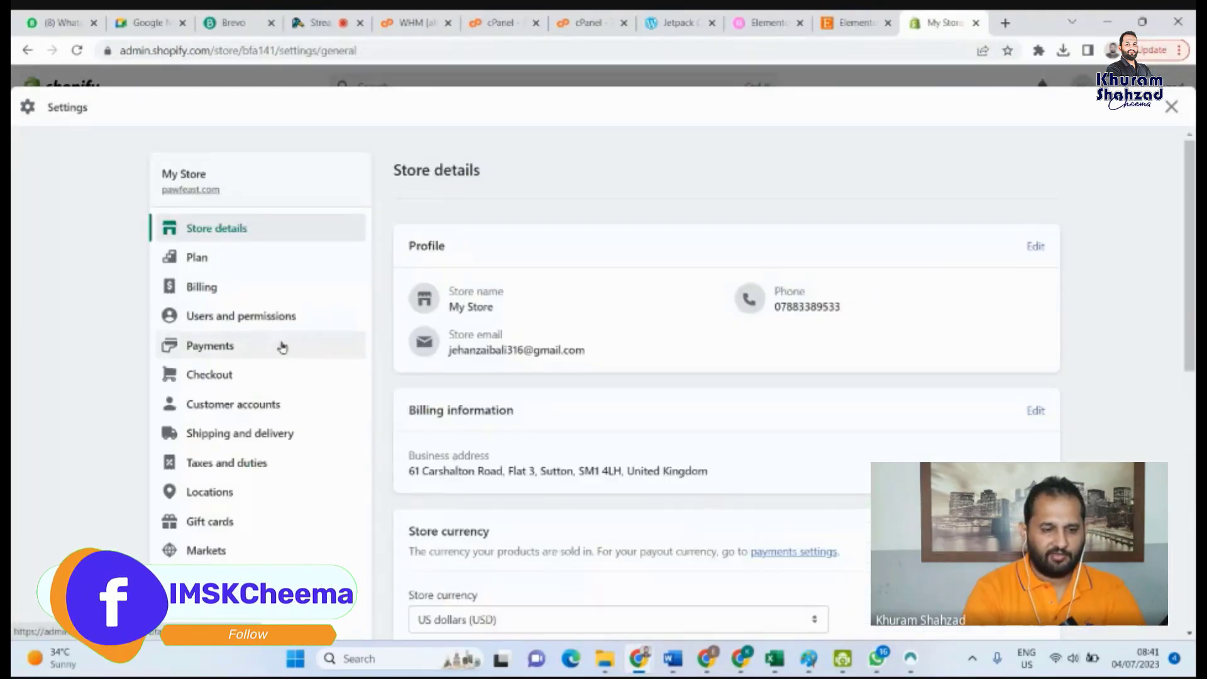
scroll(280, 346, down, 3)
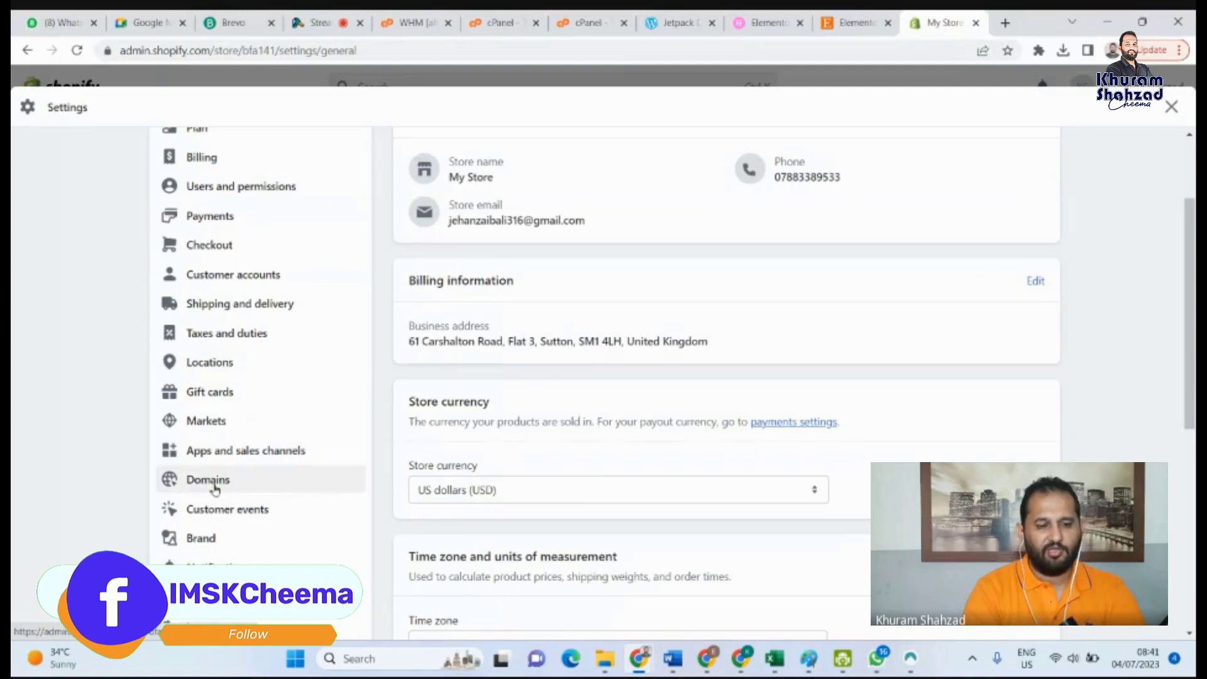
click(214, 487)
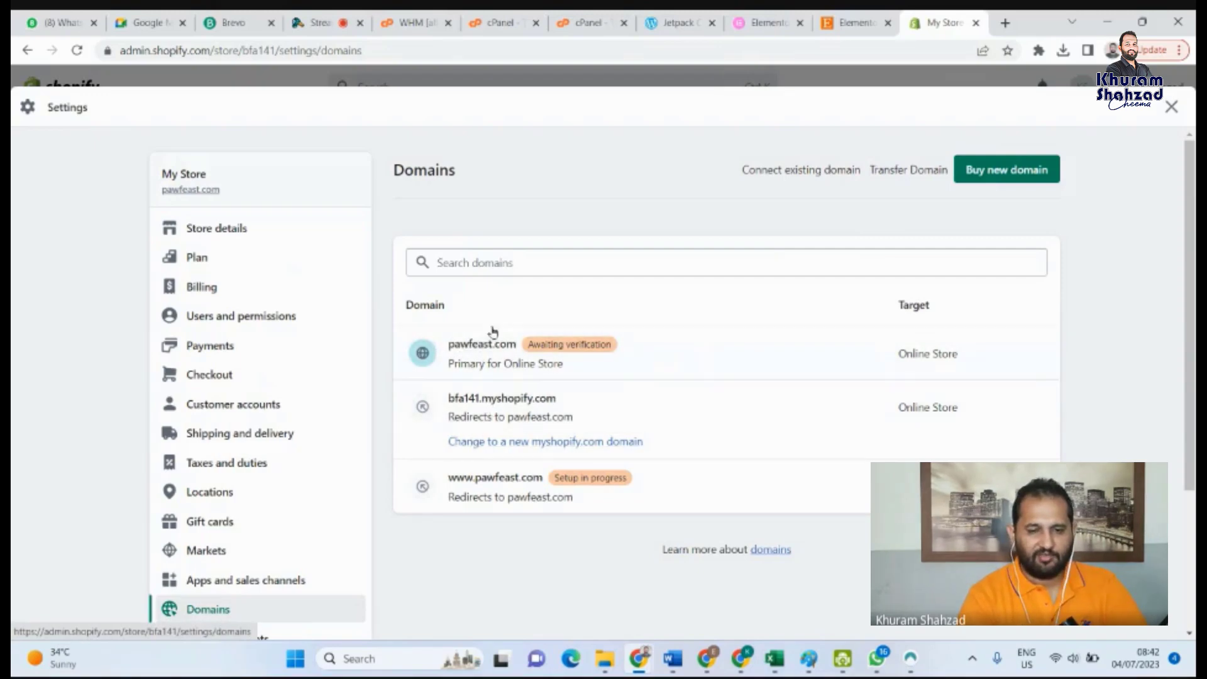
Review the details of the pawfeast.com domain, including its target, type and subdomains, and return to the domain list
click(455, 348)
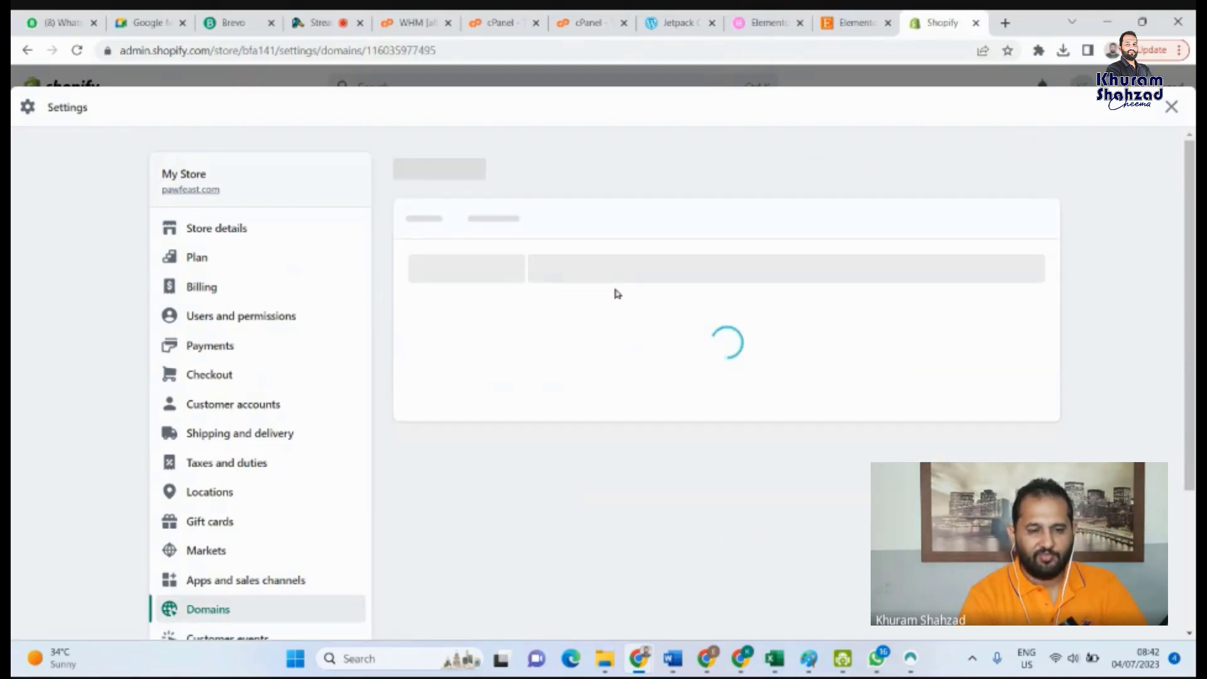
key(ctrl+a)
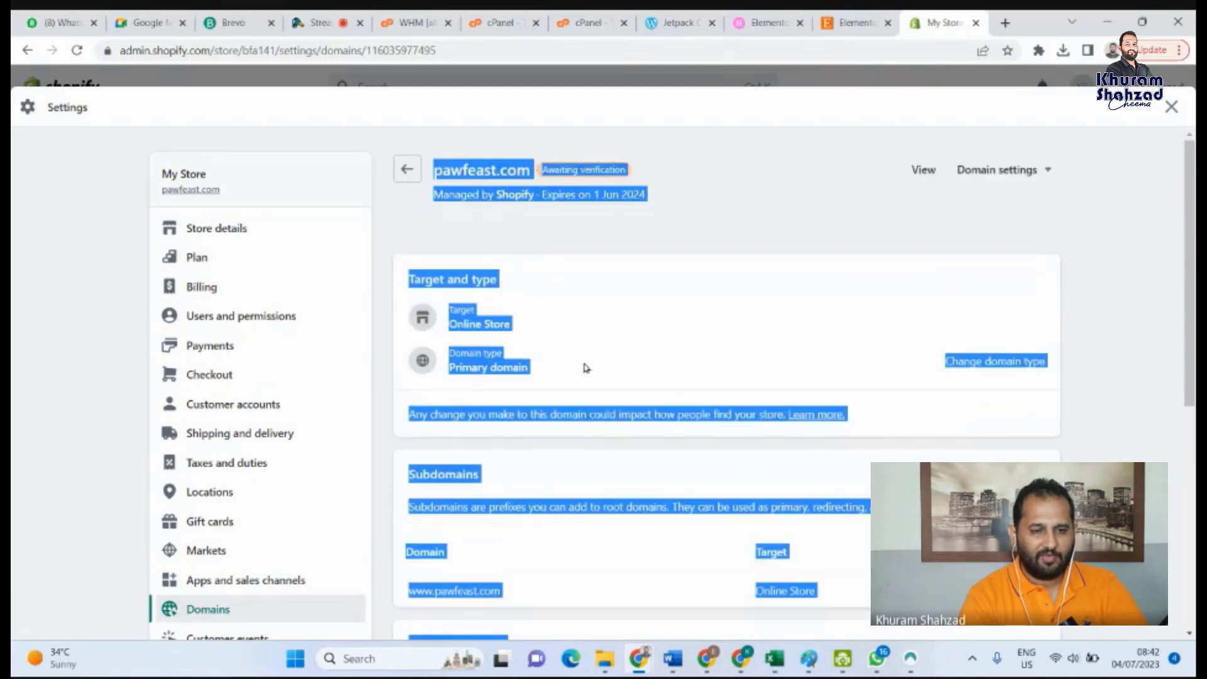
click(570, 437)
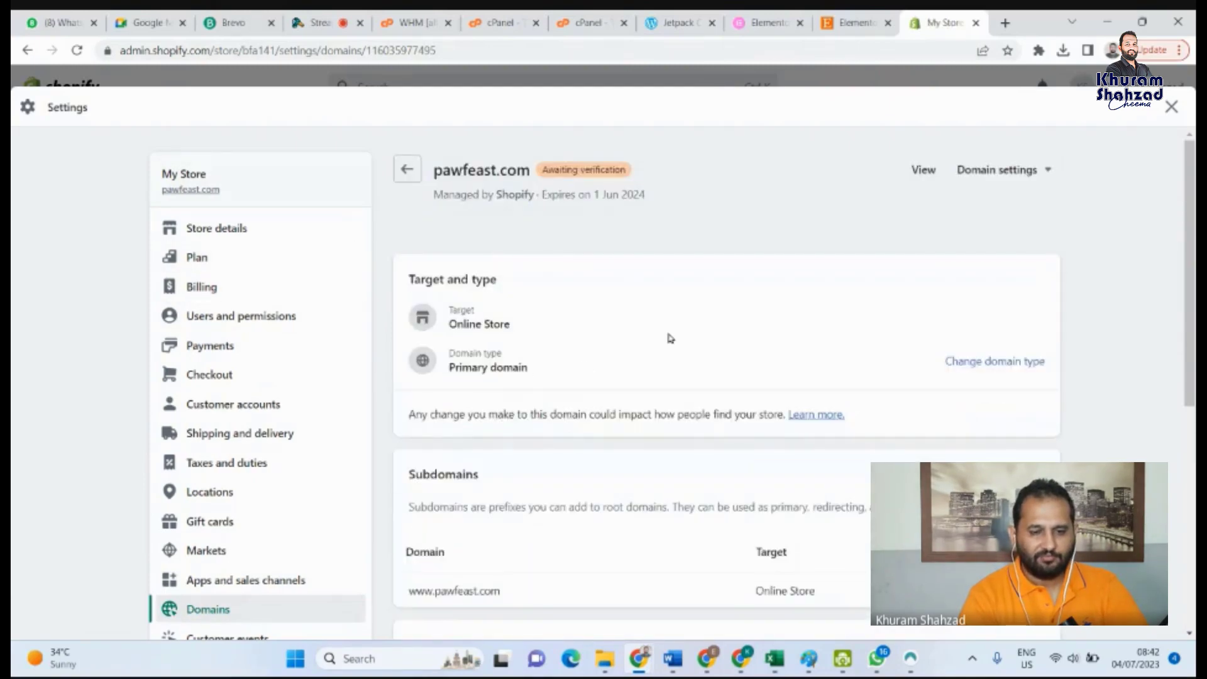
scroll(670, 338, down, 7)
scroll(671, 338, up, 6)
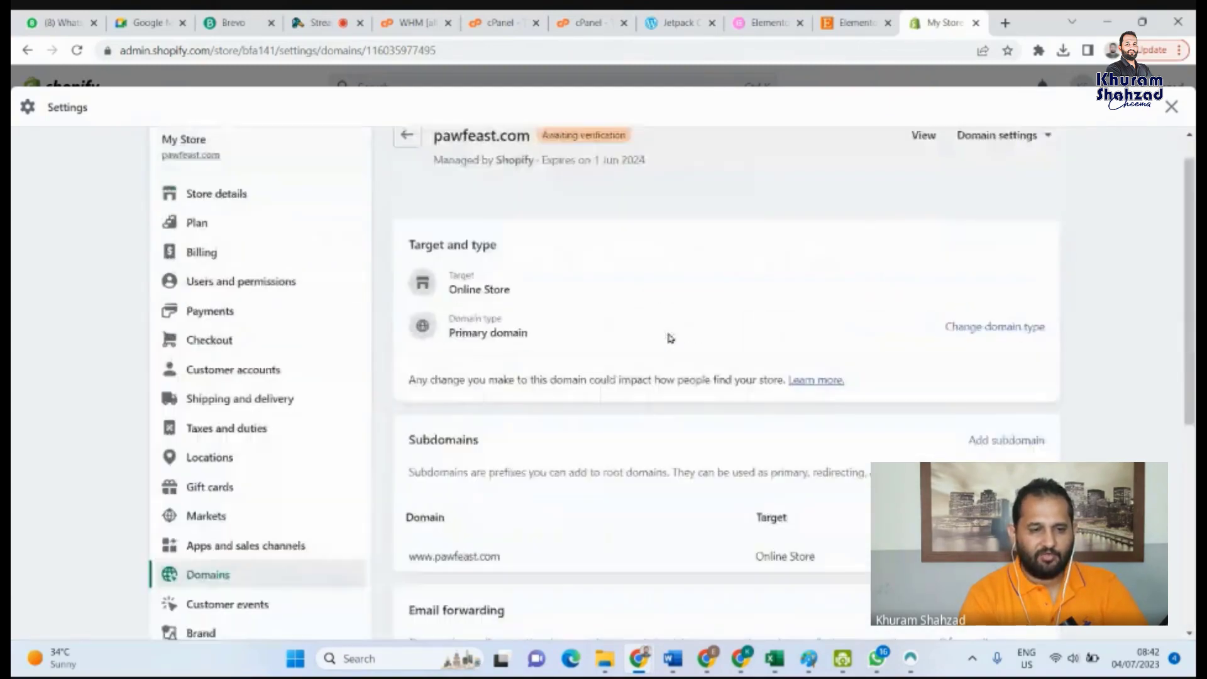
click(198, 591)
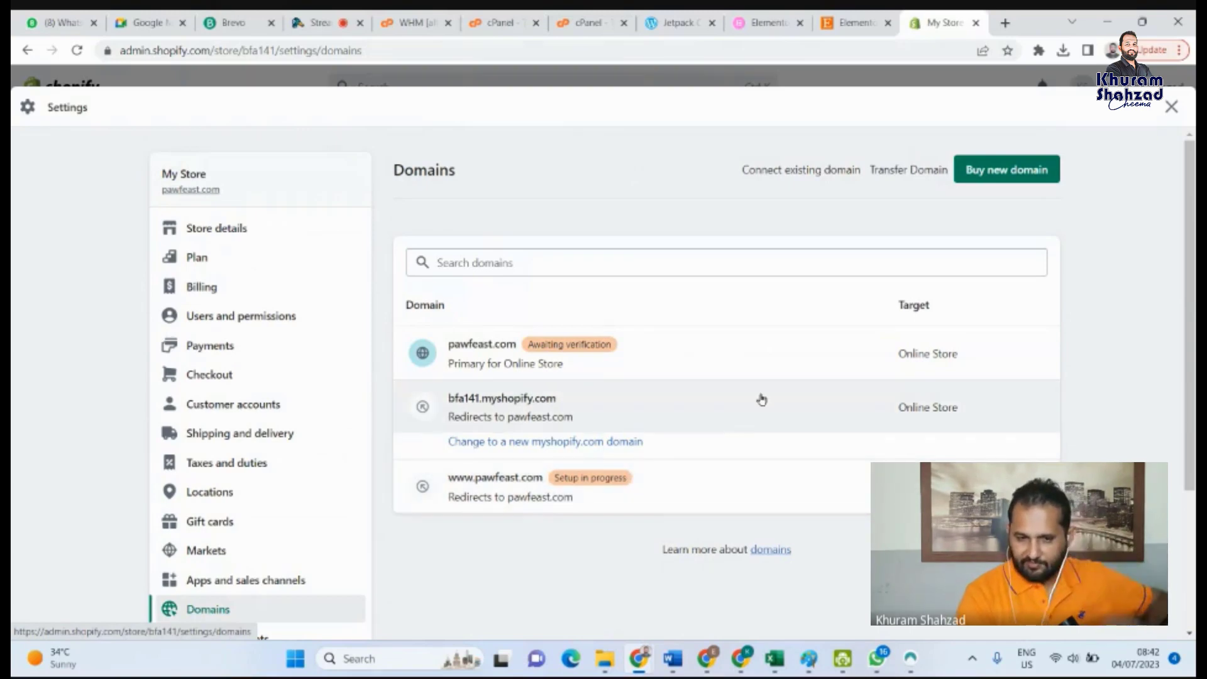
Close the Shopify store page and continue the Jetpack setup for intertraveltours.com without a user account
click(977, 24)
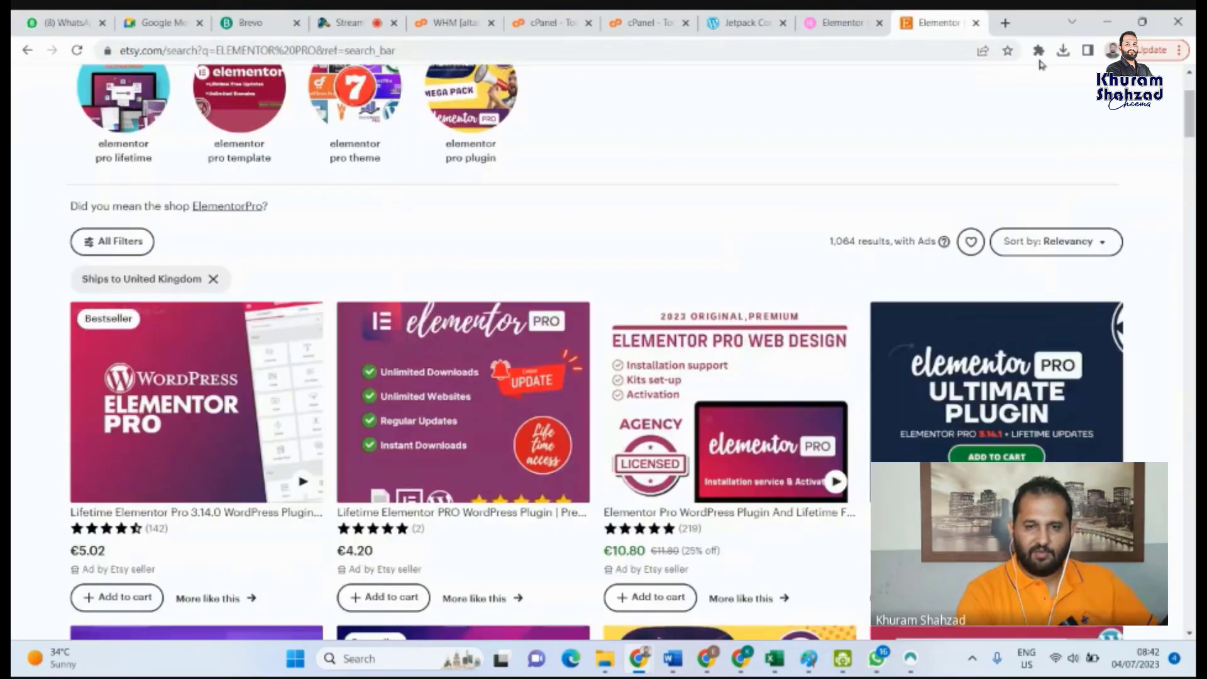
click(752, 19)
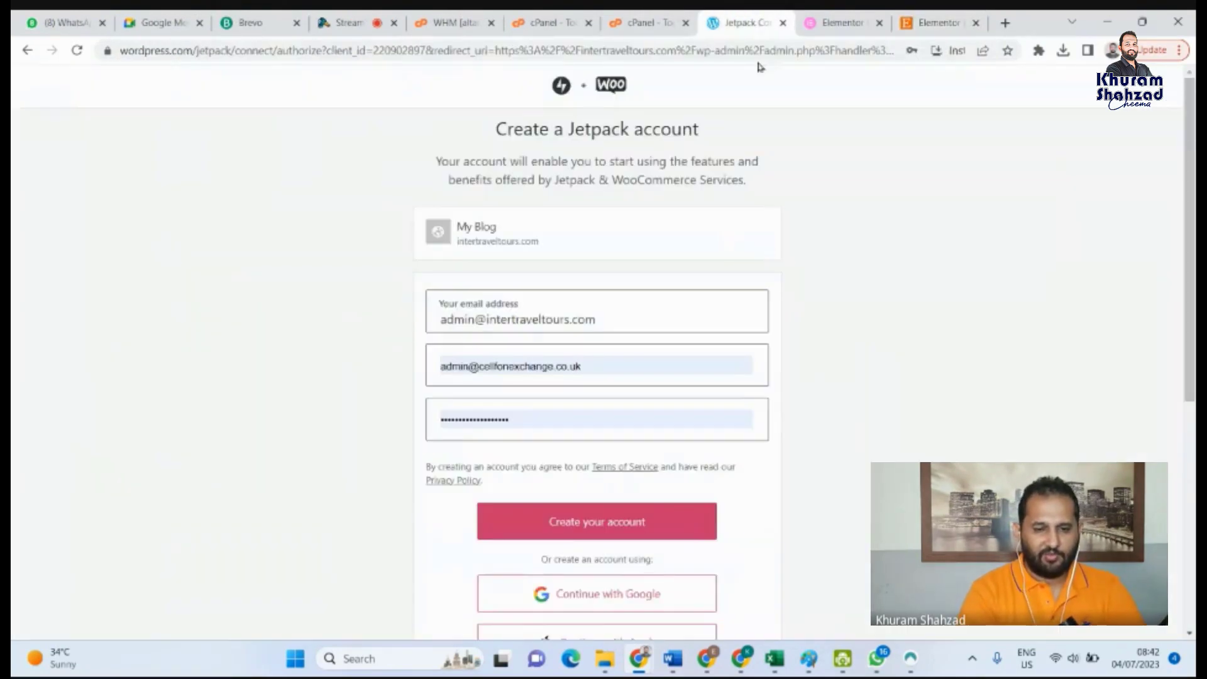
scroll(796, 430, down, 4)
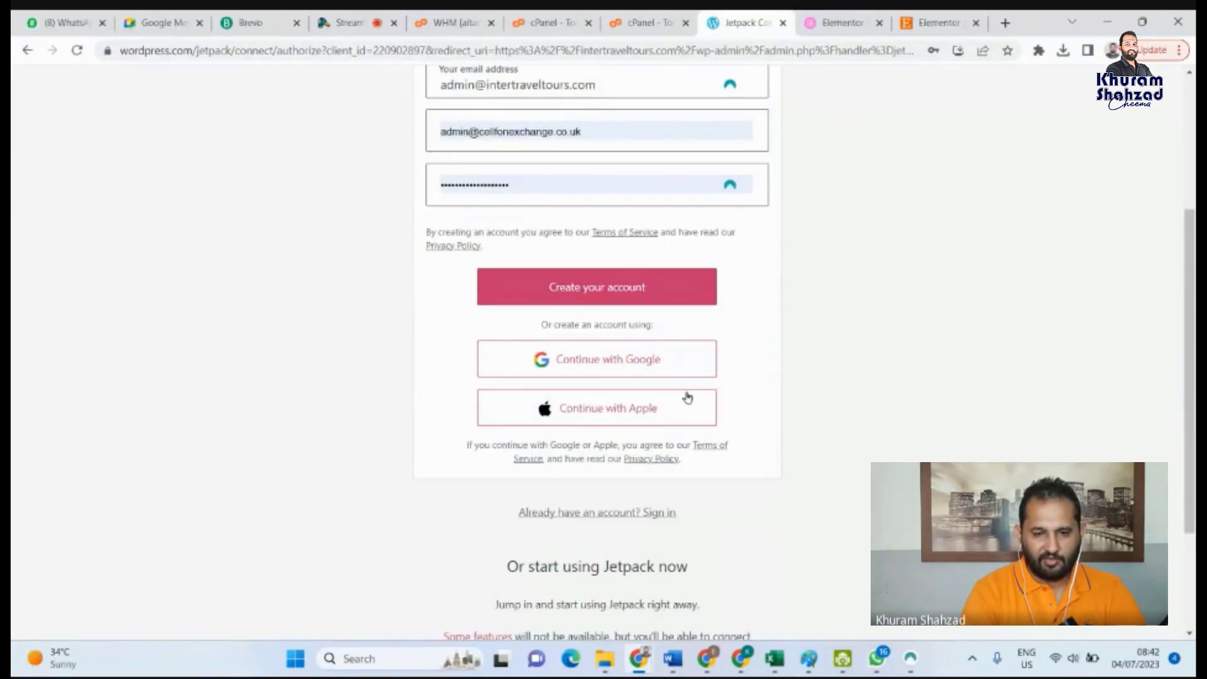
scroll(687, 397, down, 2)
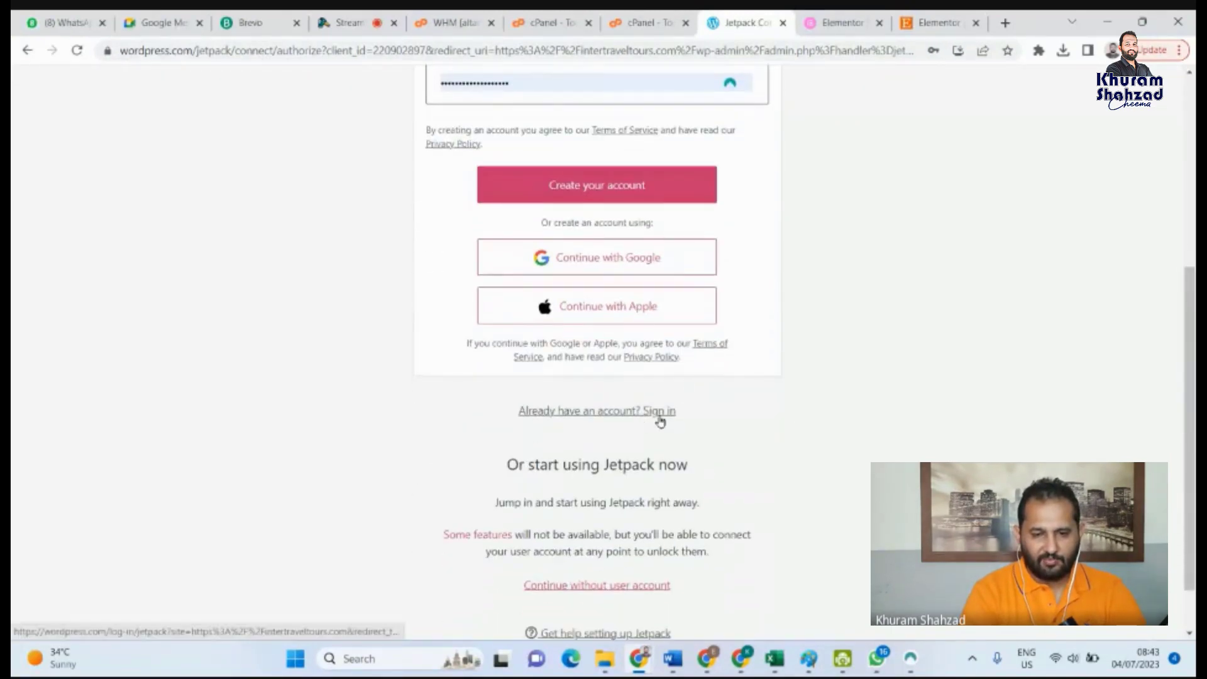
scroll(657, 417, down, 1)
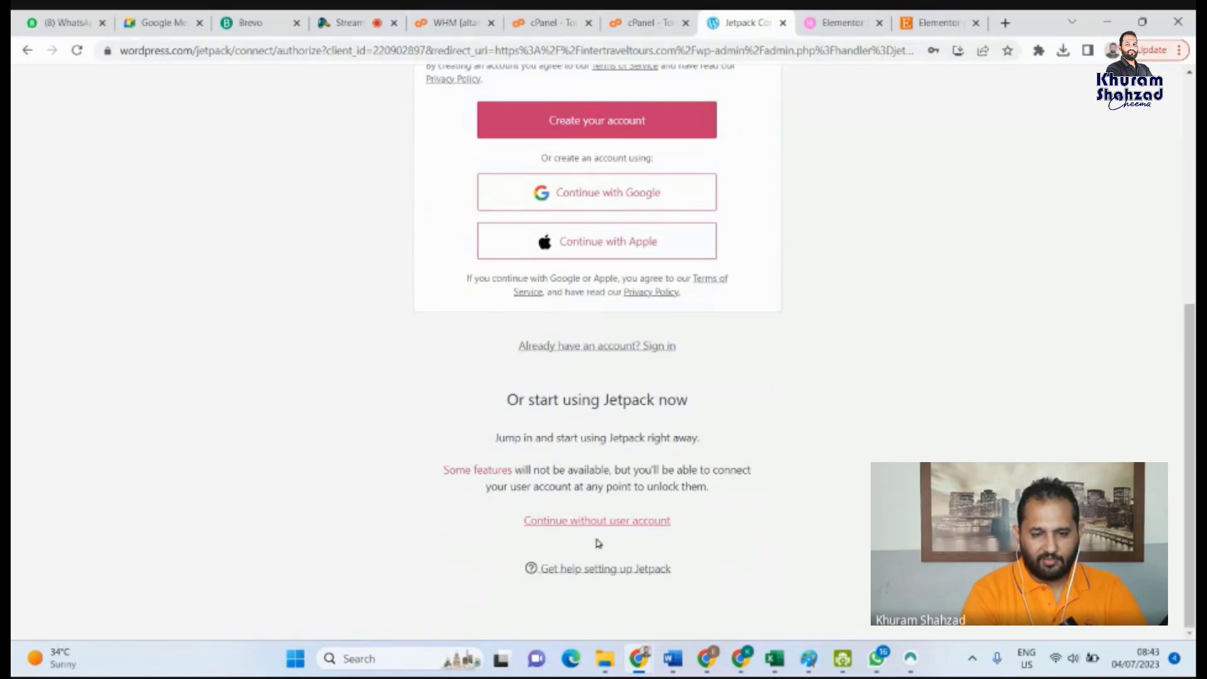
click(609, 521)
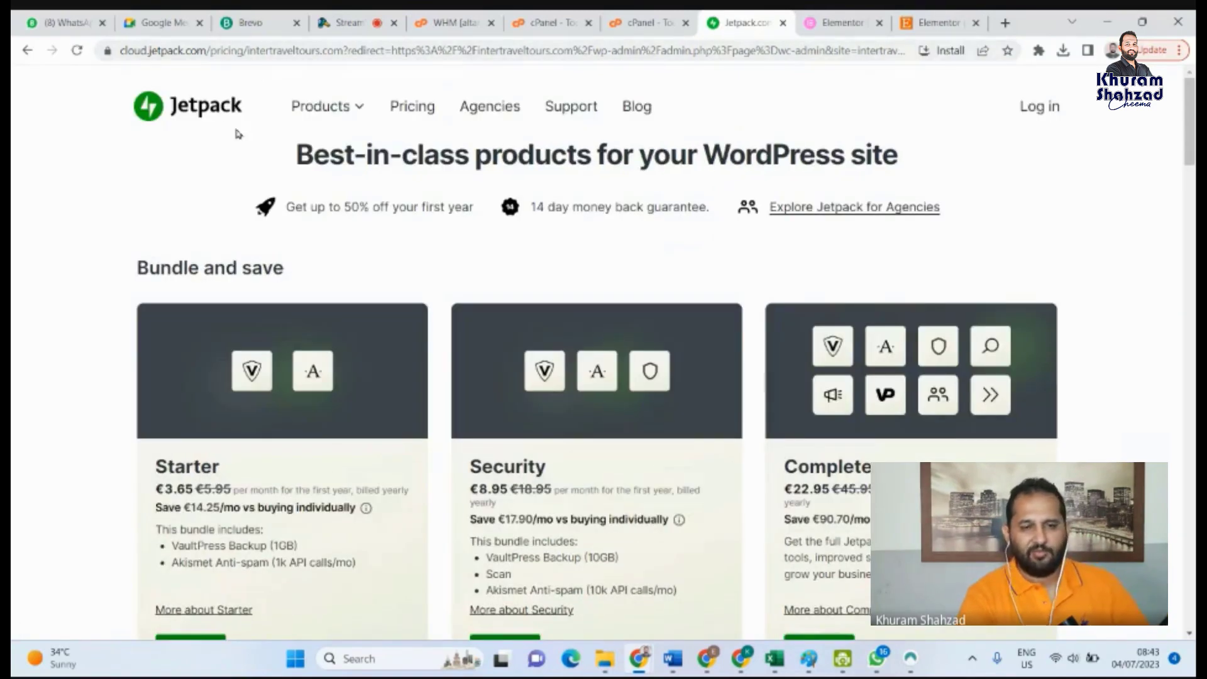
Leave the Jetpack pricing page by loading the intertraveltours.com site in its place
click(638, 19)
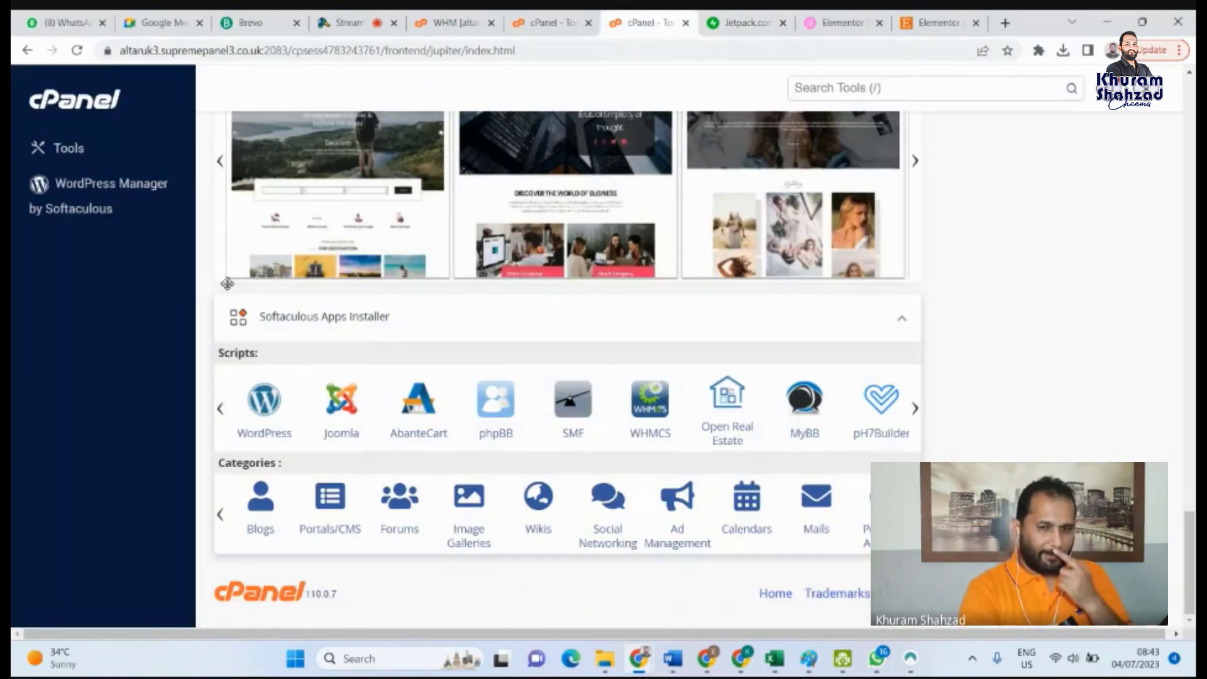
click(741, 23)
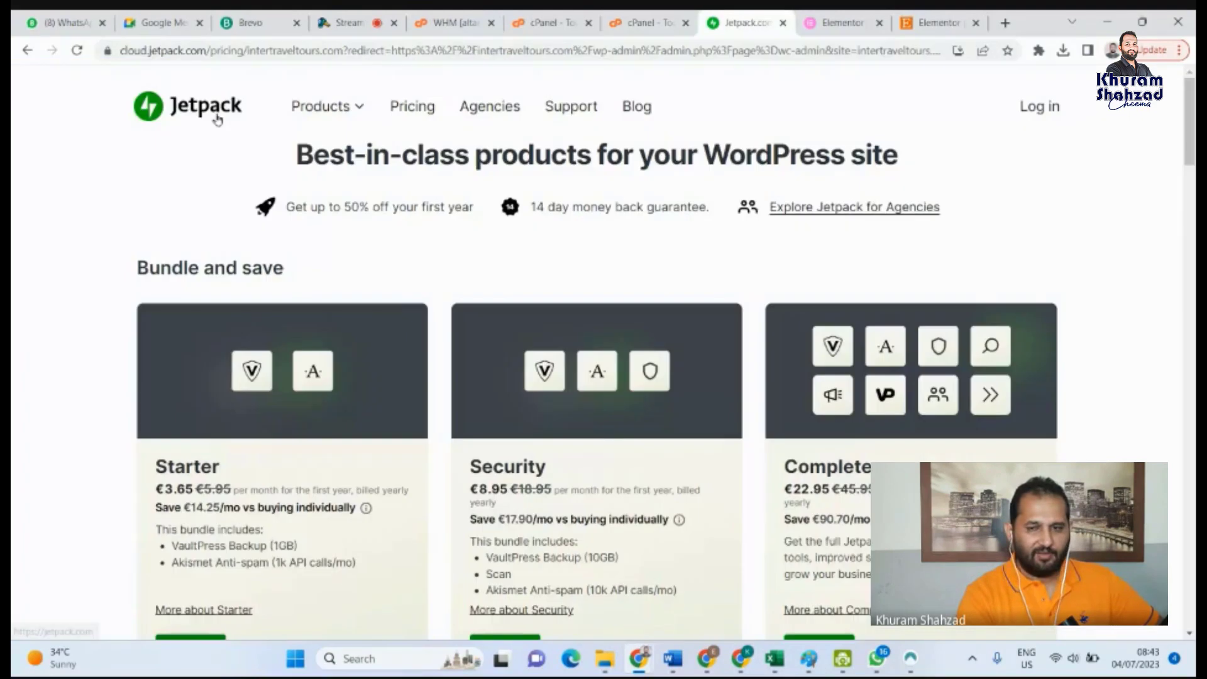
click(193, 49)
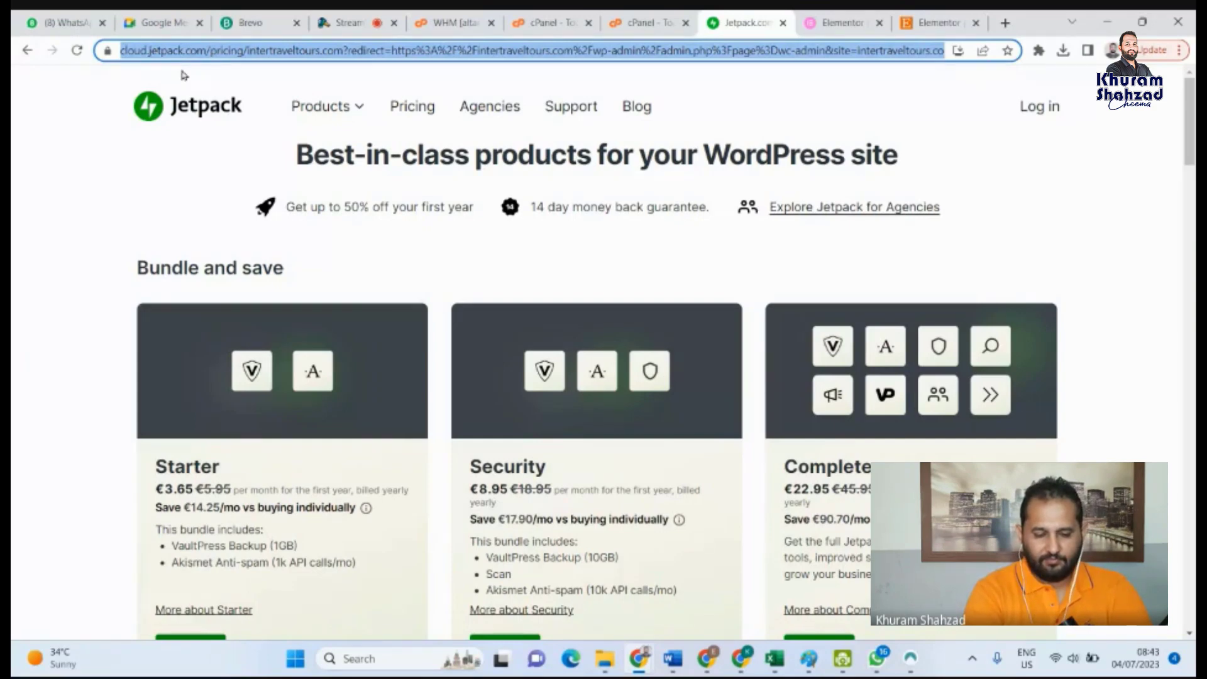
text(in)
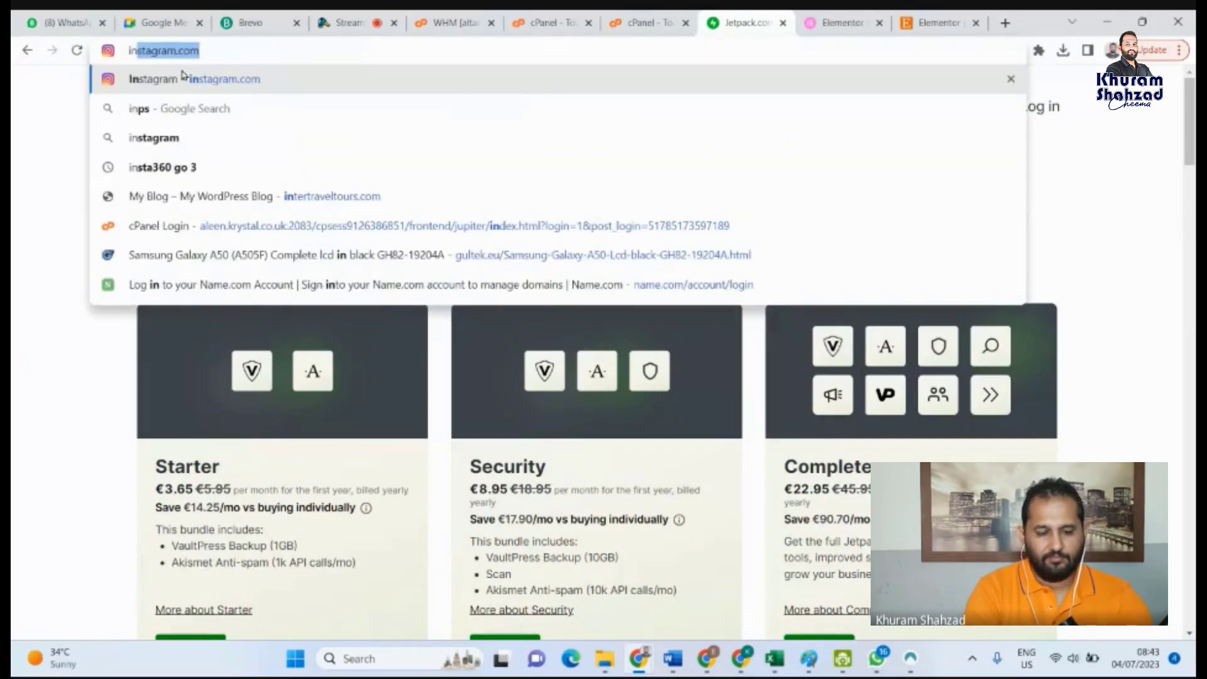
text(ter)
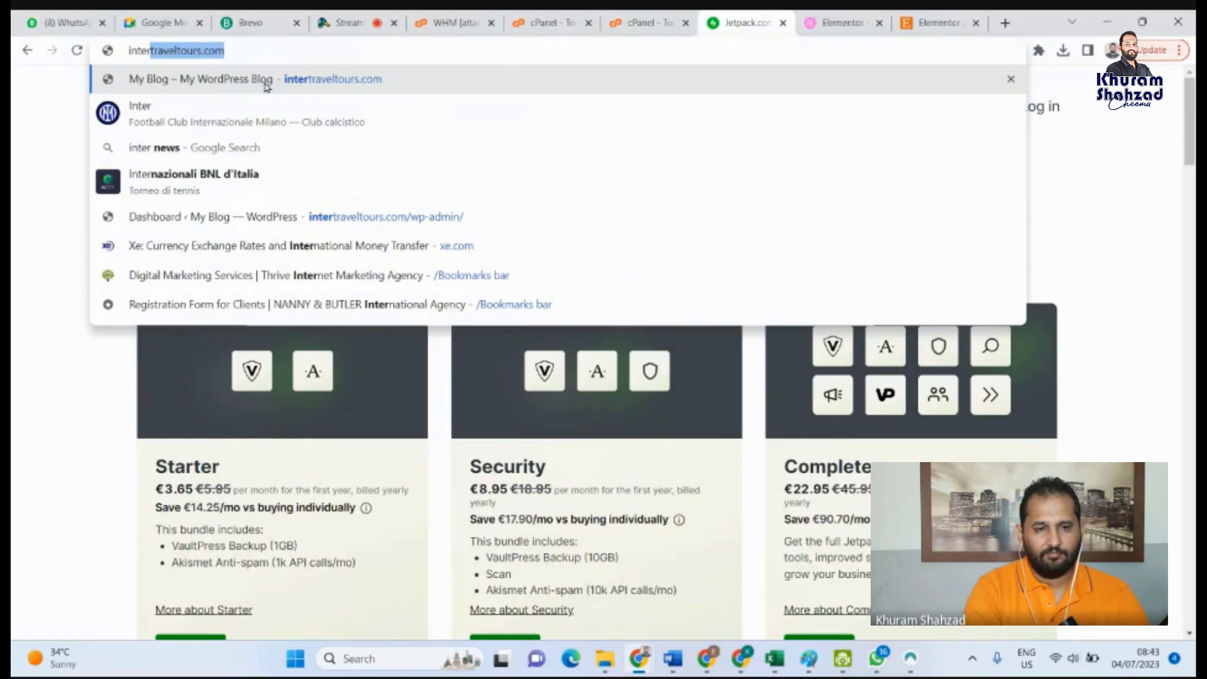
click(264, 84)
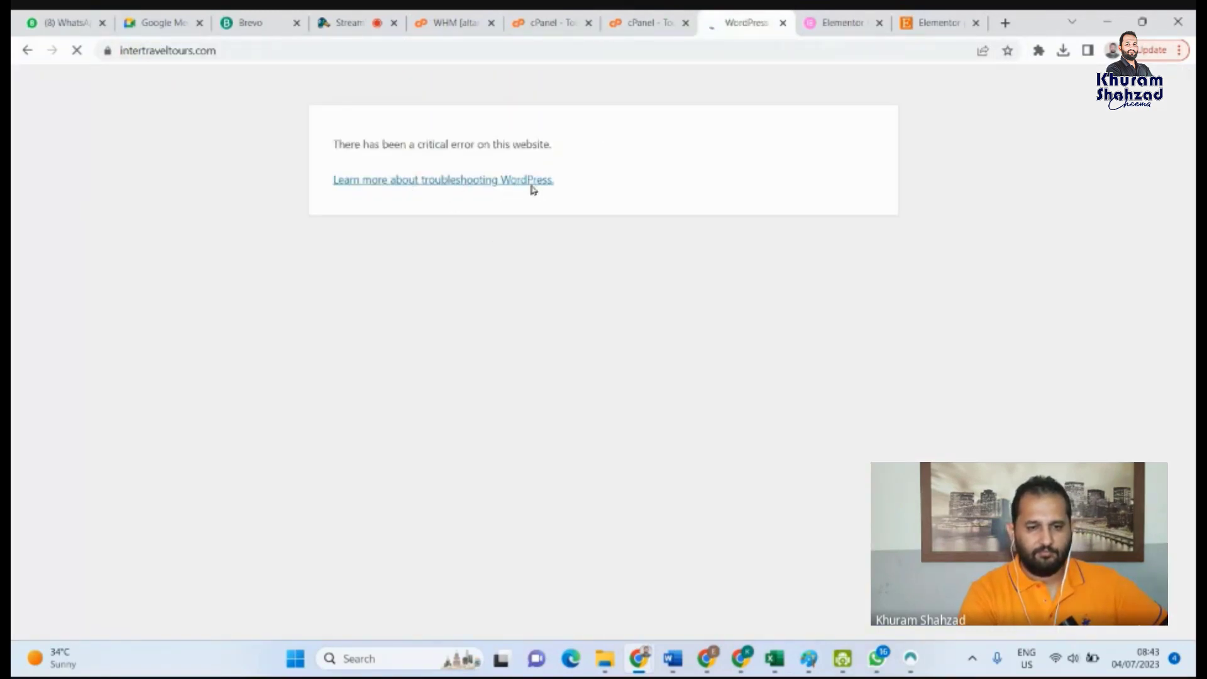
click(328, 54)
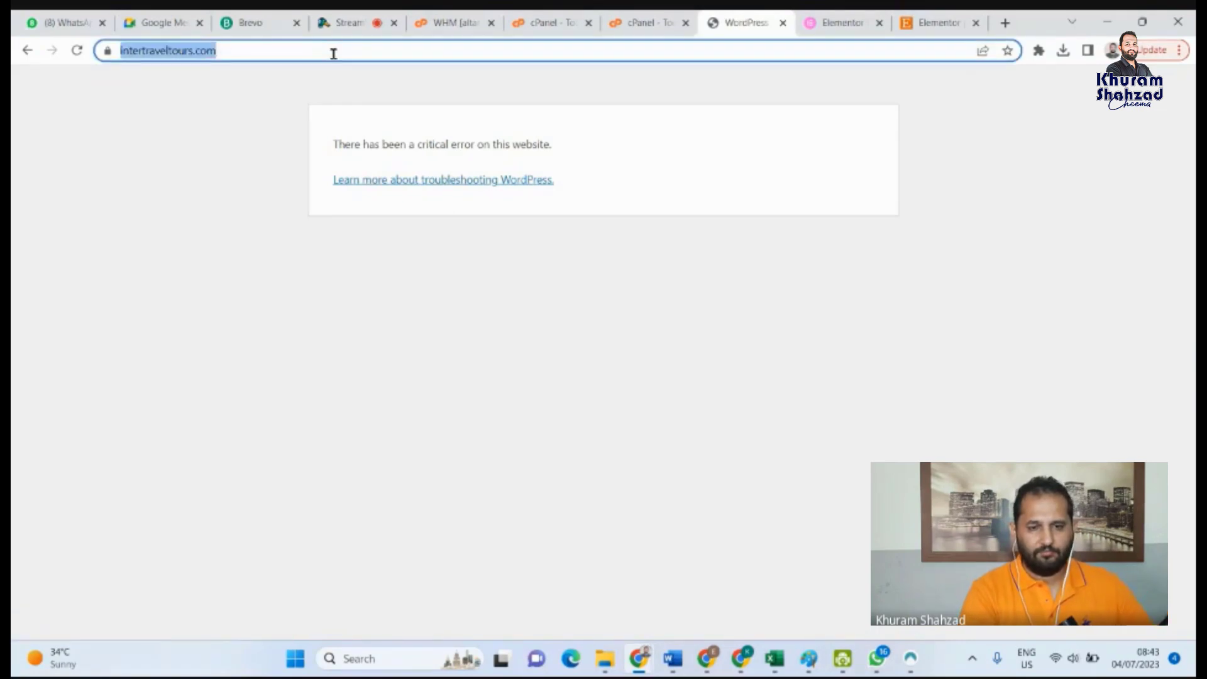
click(333, 54)
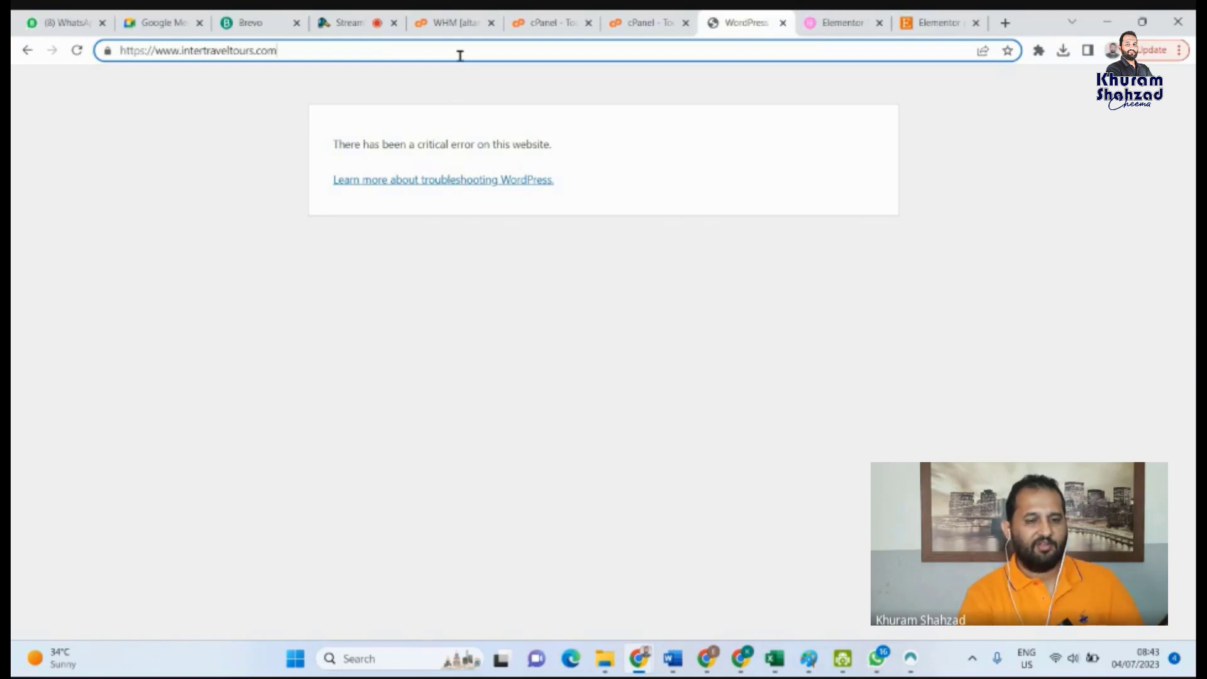
key(ctrl+a)
key(ctrl+c)
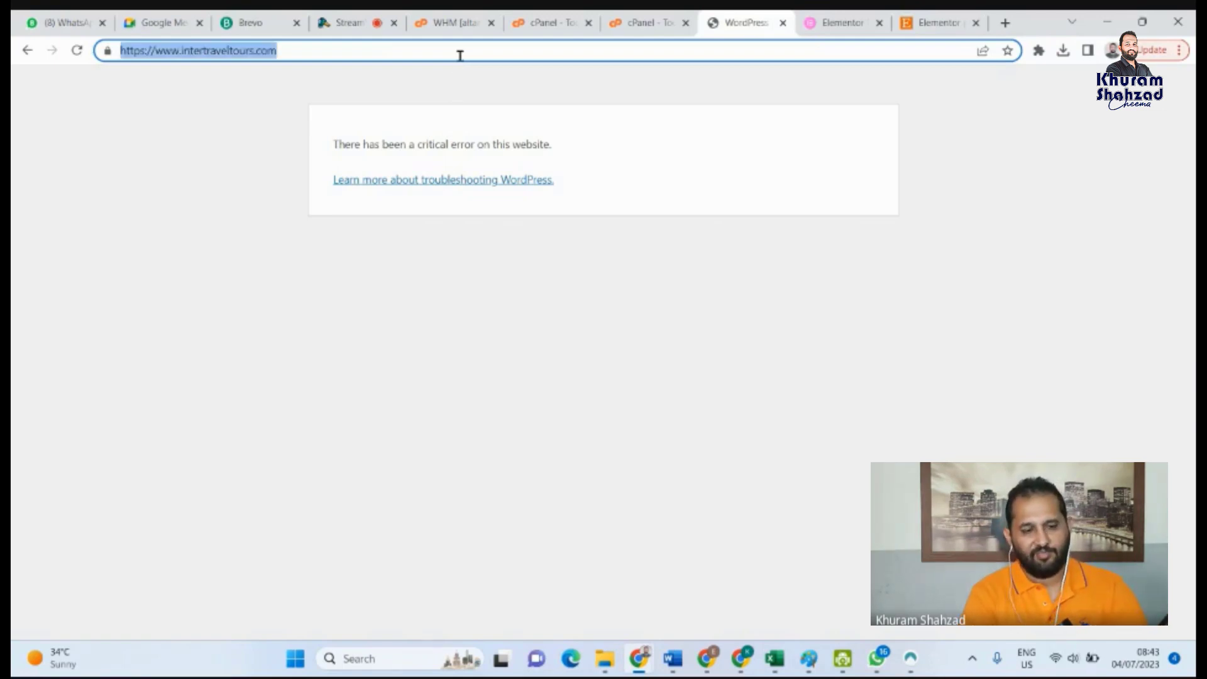
click(459, 55)
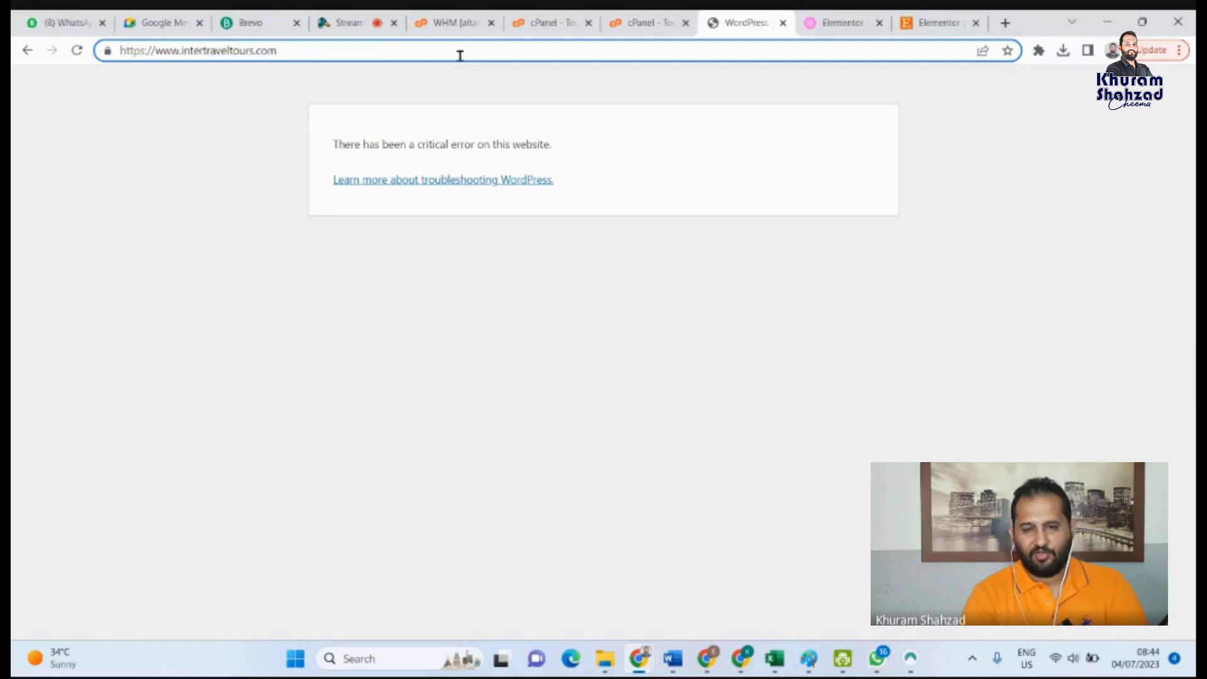
key(ctrl+a)
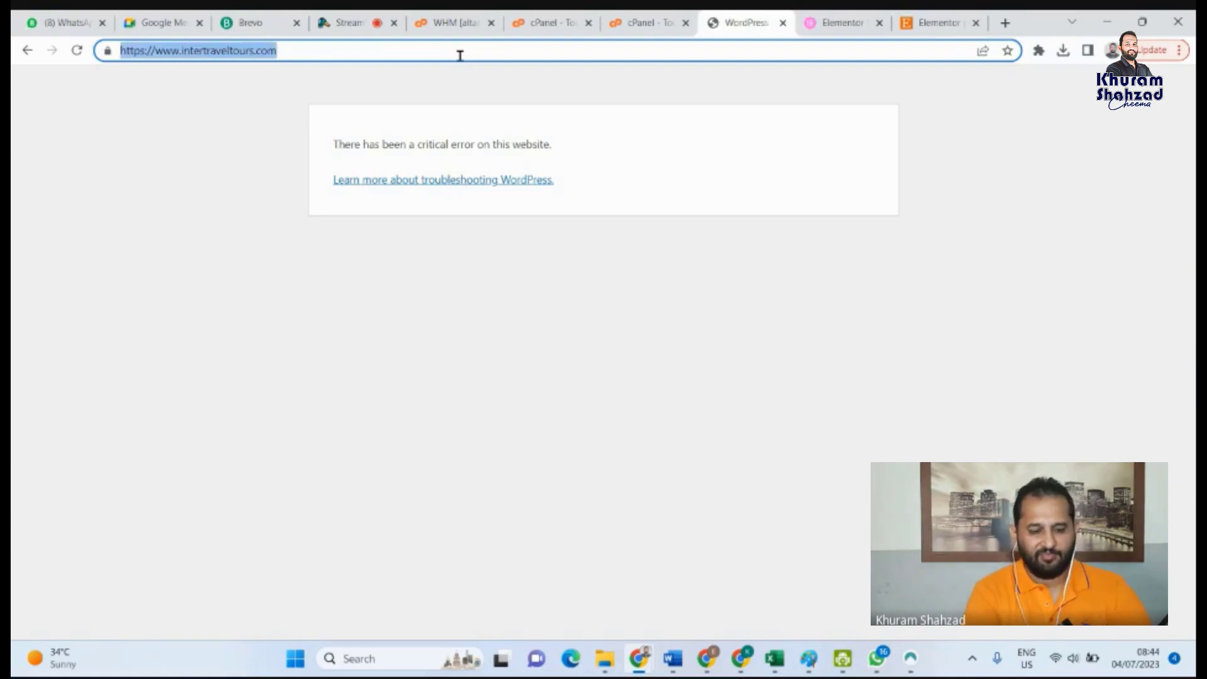
key(BackSpace)
key(ctrl+v)
key(Return)
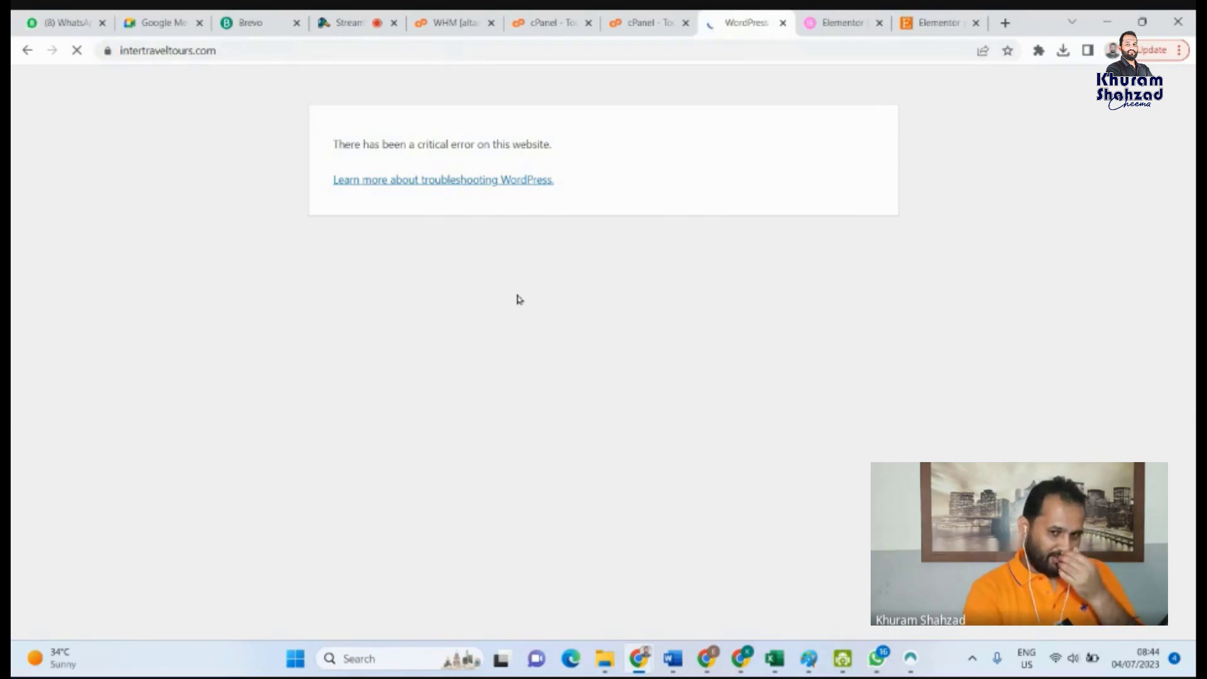
click(621, 54)
click(621, 54)
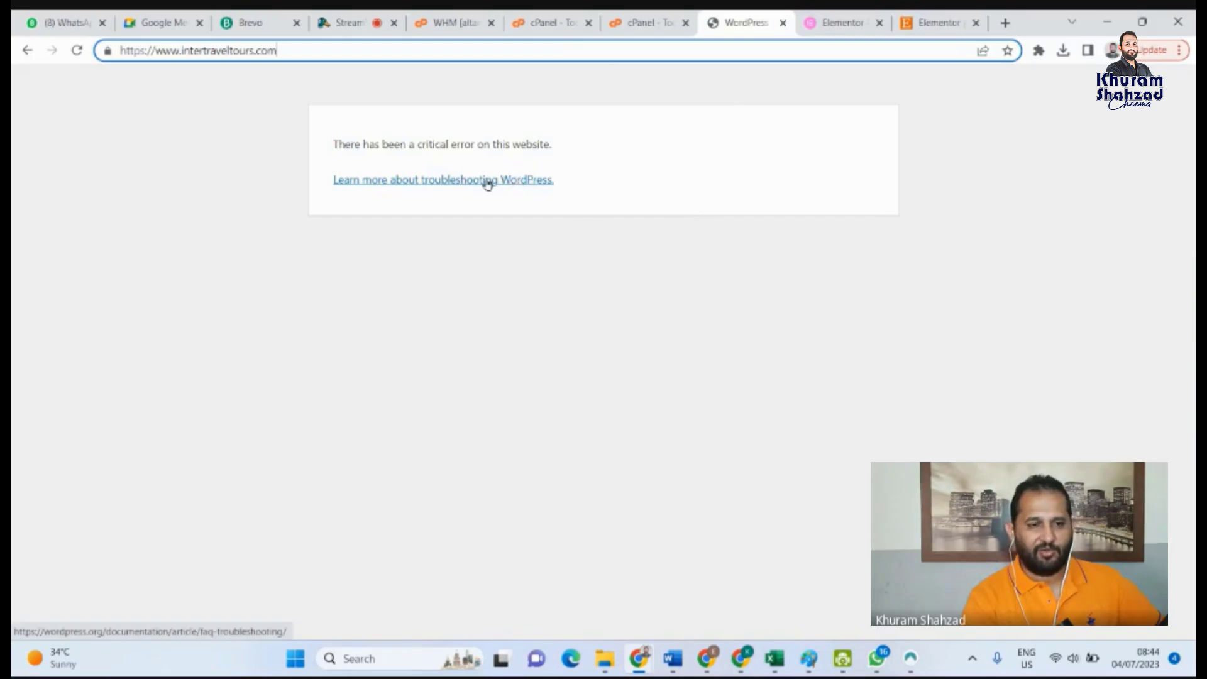
Switch to the cPanel tools page and open File Manager for the intertraveltours account
click(645, 23)
scroll(381, 288, up, 20)
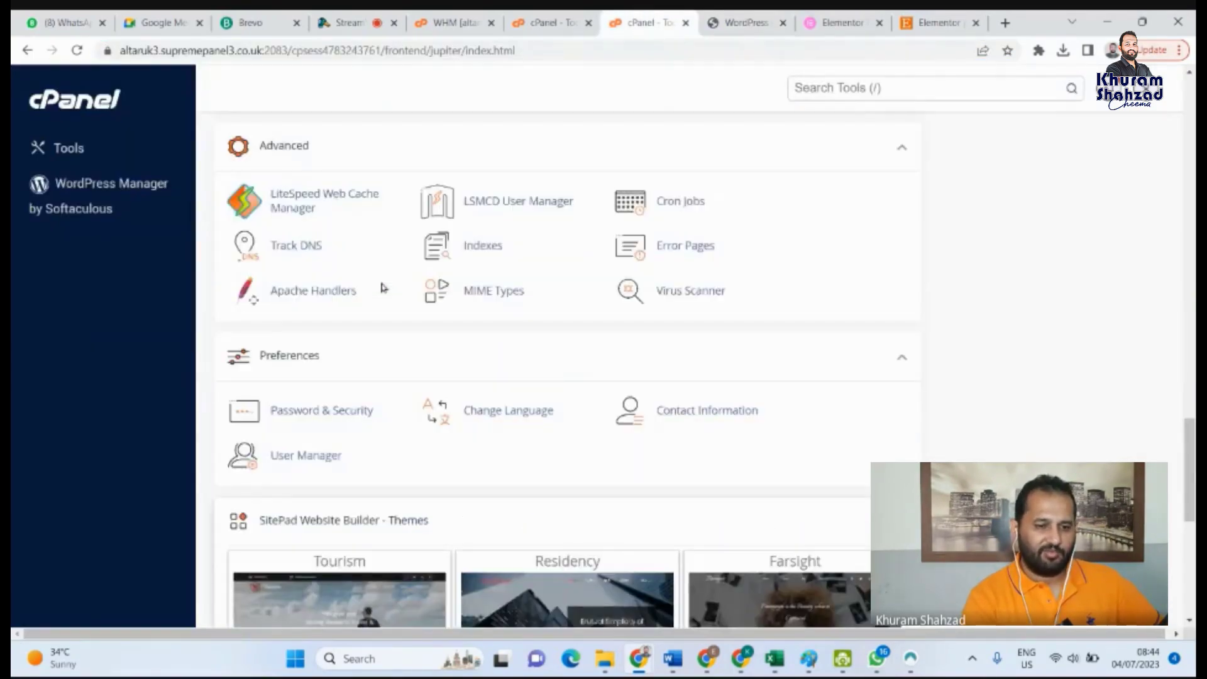
scroll(381, 283, up, 4)
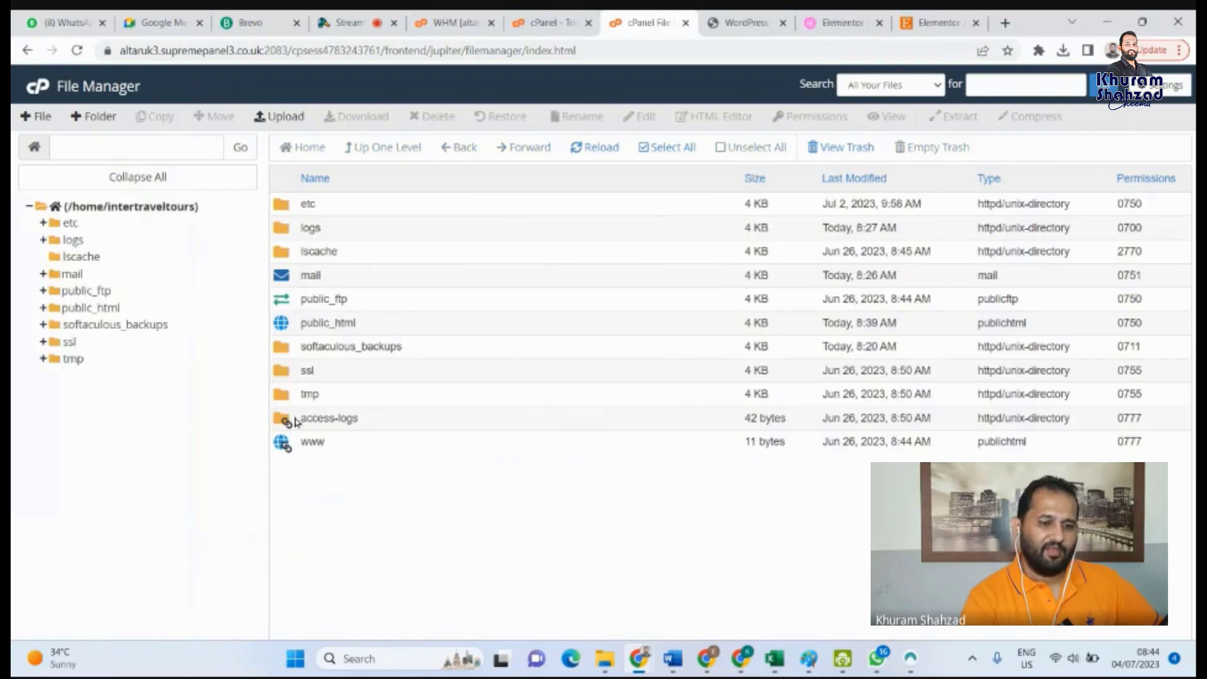
Open the public_html/wp-content/plugins folder to look through the installed plugin folders
click(44, 308)
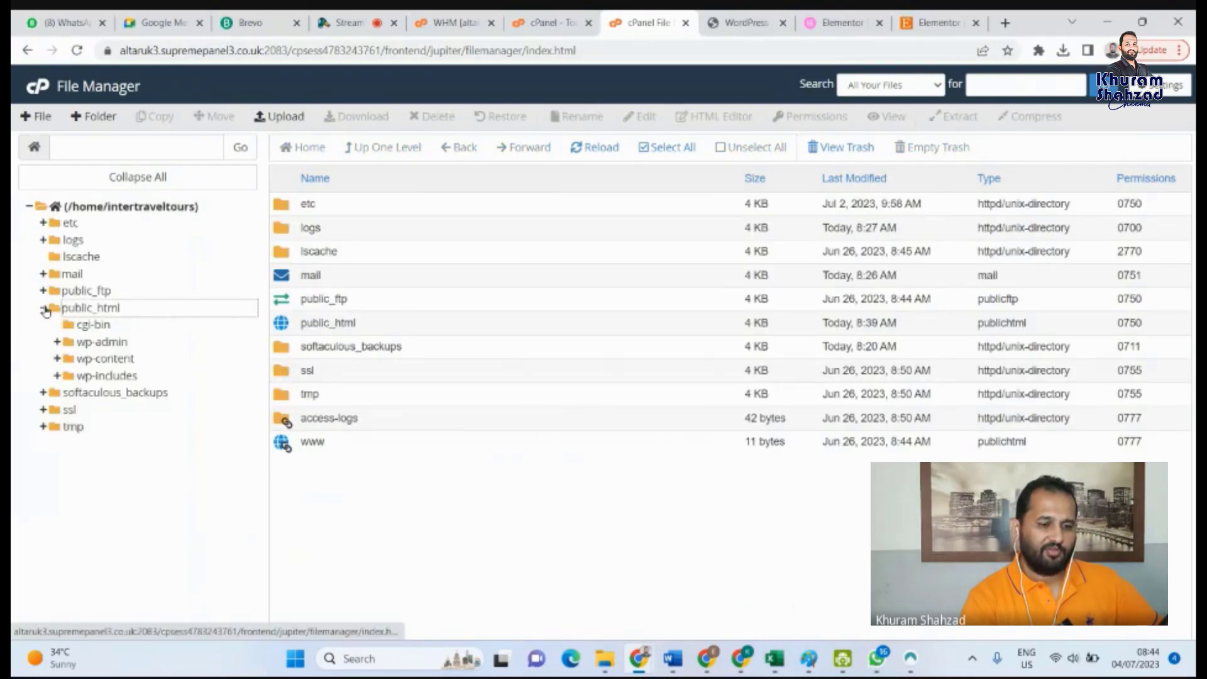
click(79, 310)
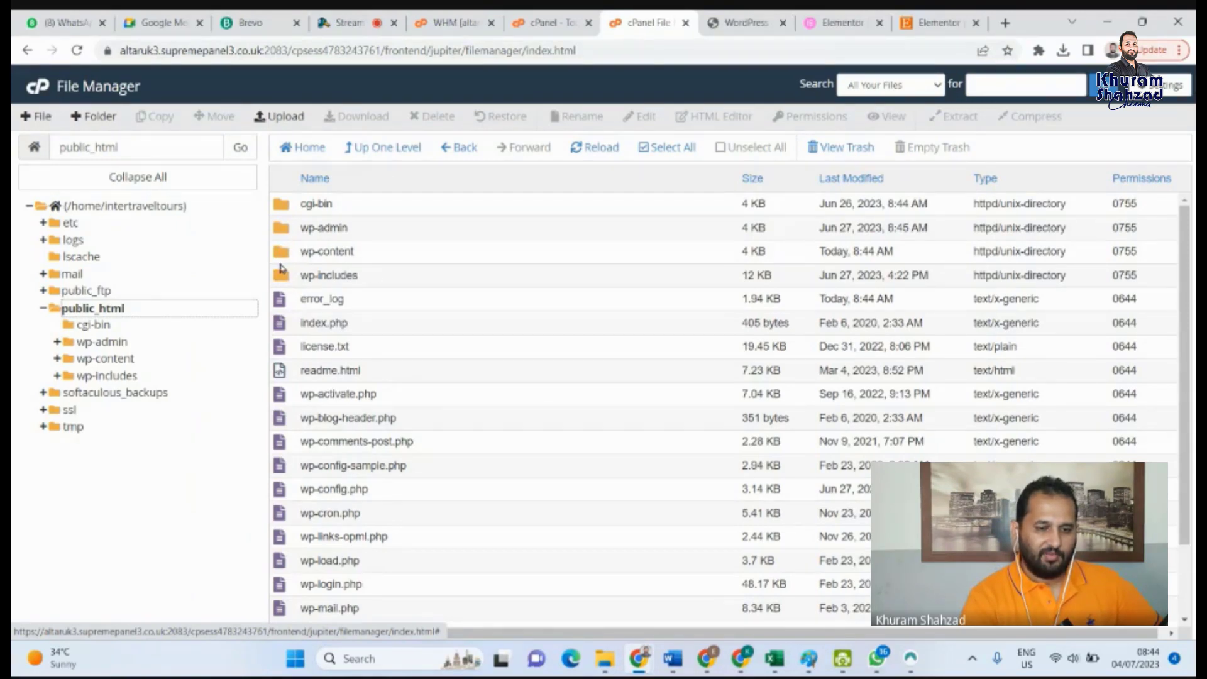
double_click(282, 257)
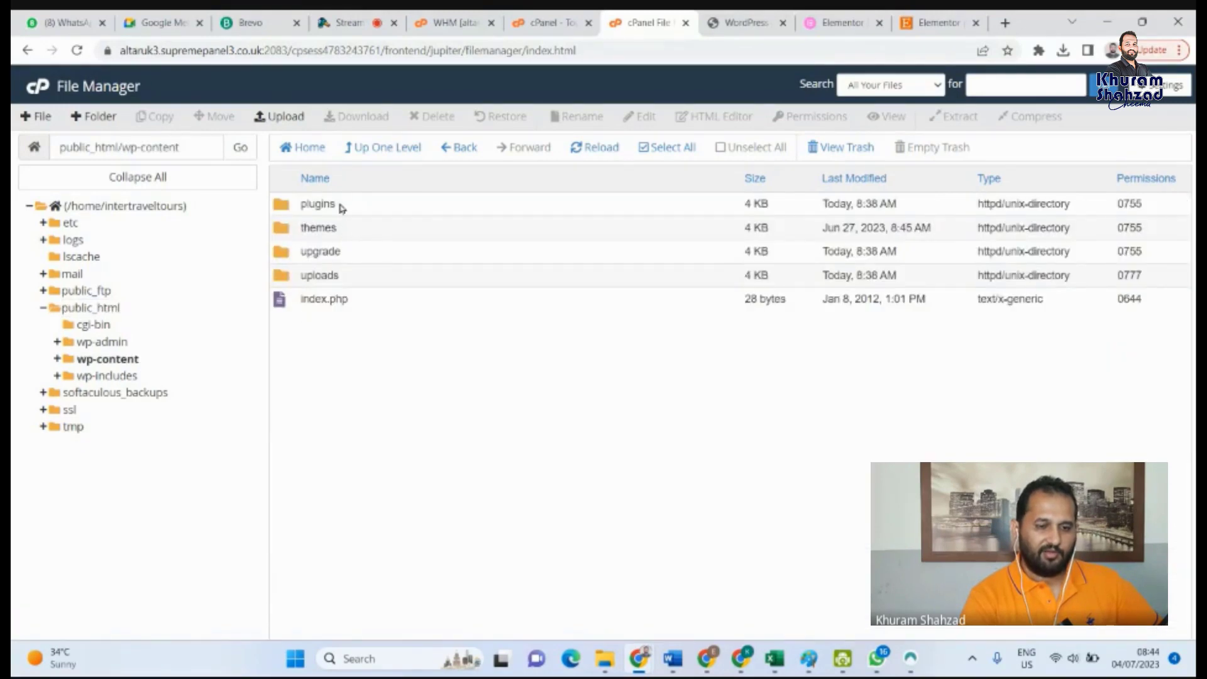
double_click(289, 207)
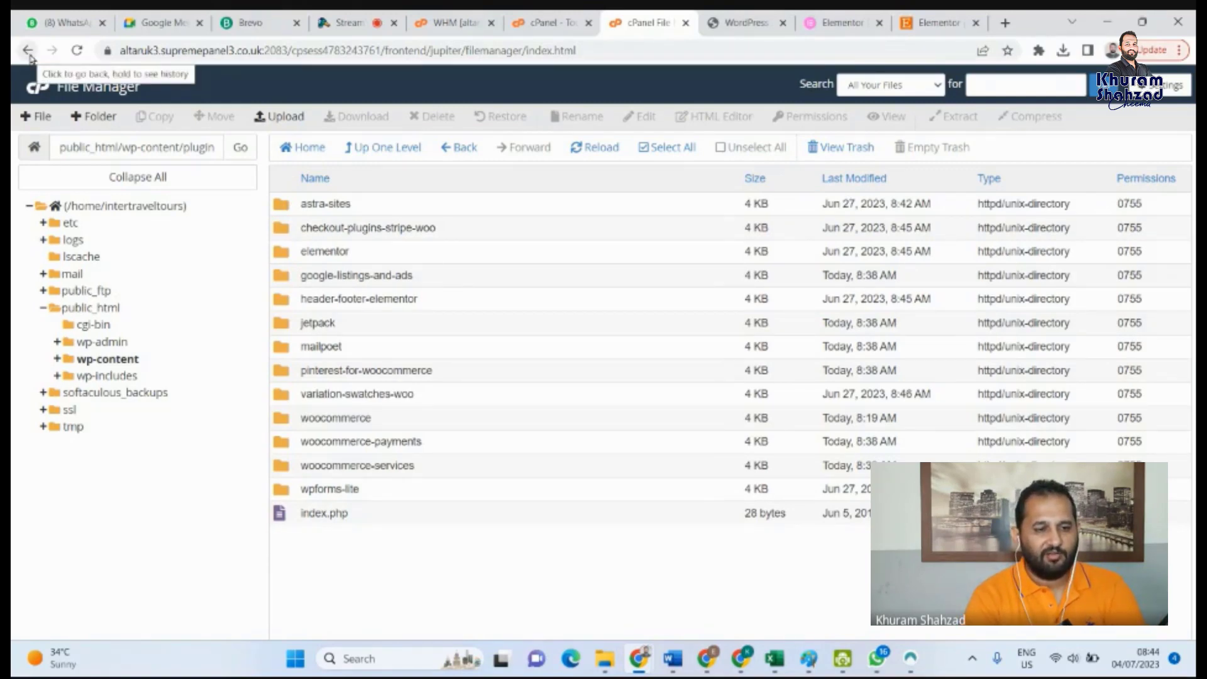
Go back to the wp-content folder and rename its plugins folder to pluginsa
click(114, 364)
click(327, 207)
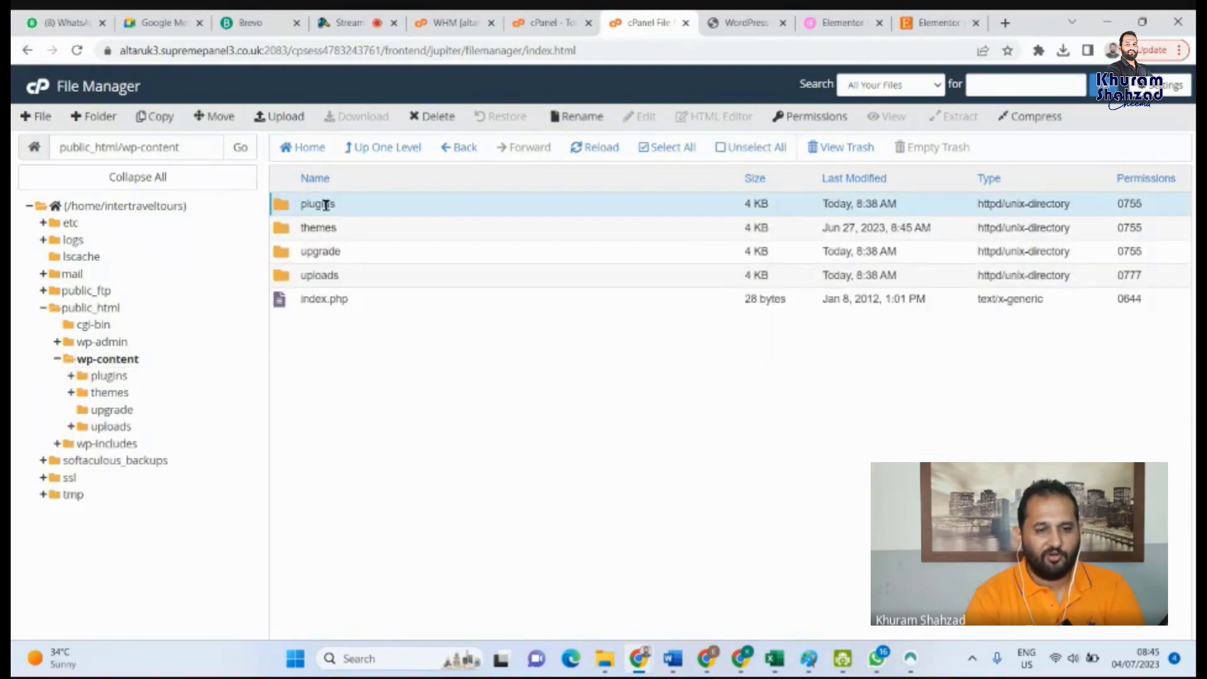
right_click(328, 209)
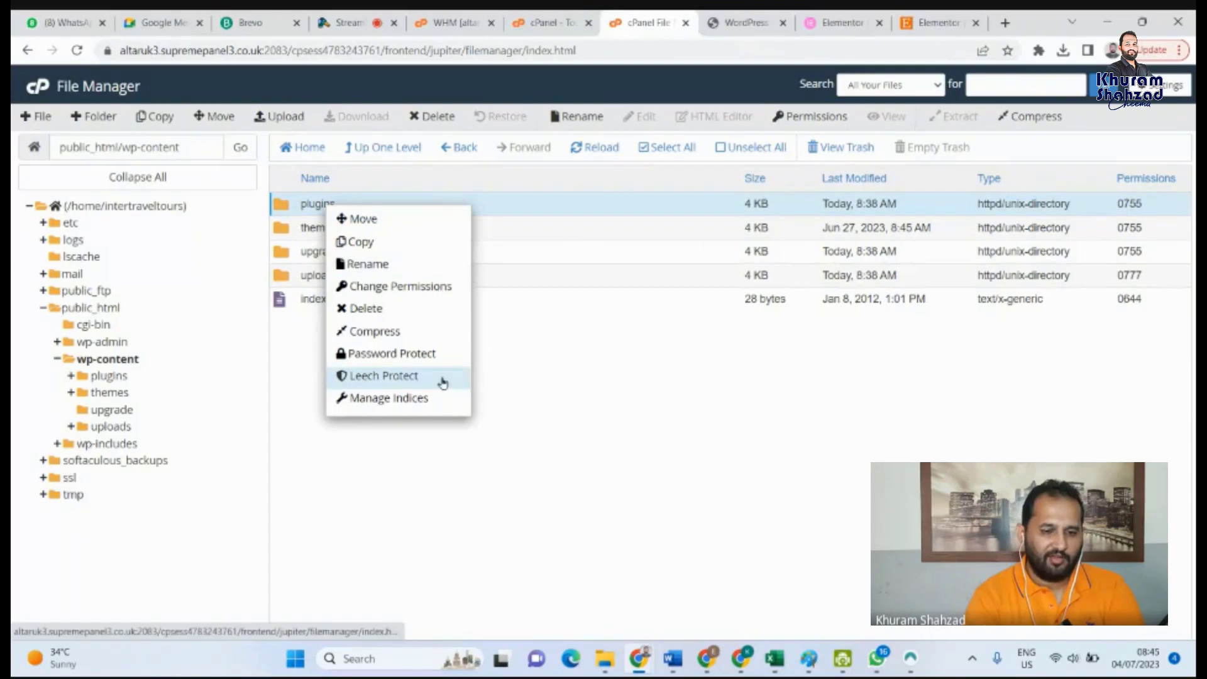
click(425, 269)
click(543, 362)
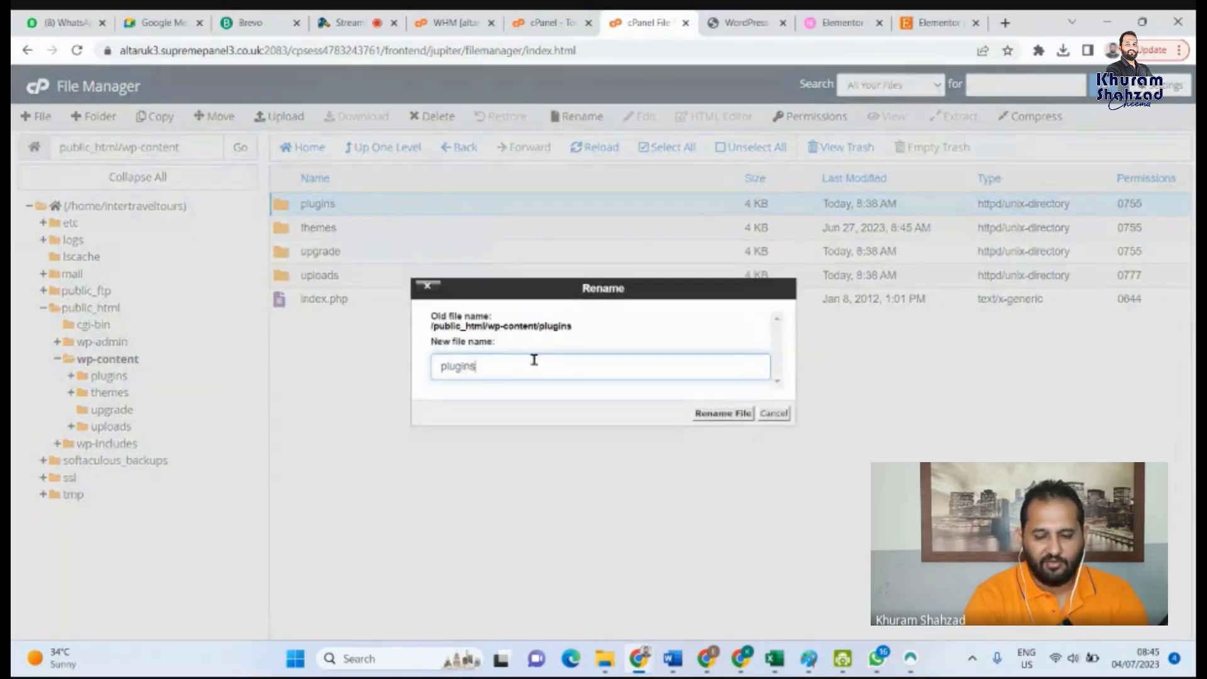
text(a)
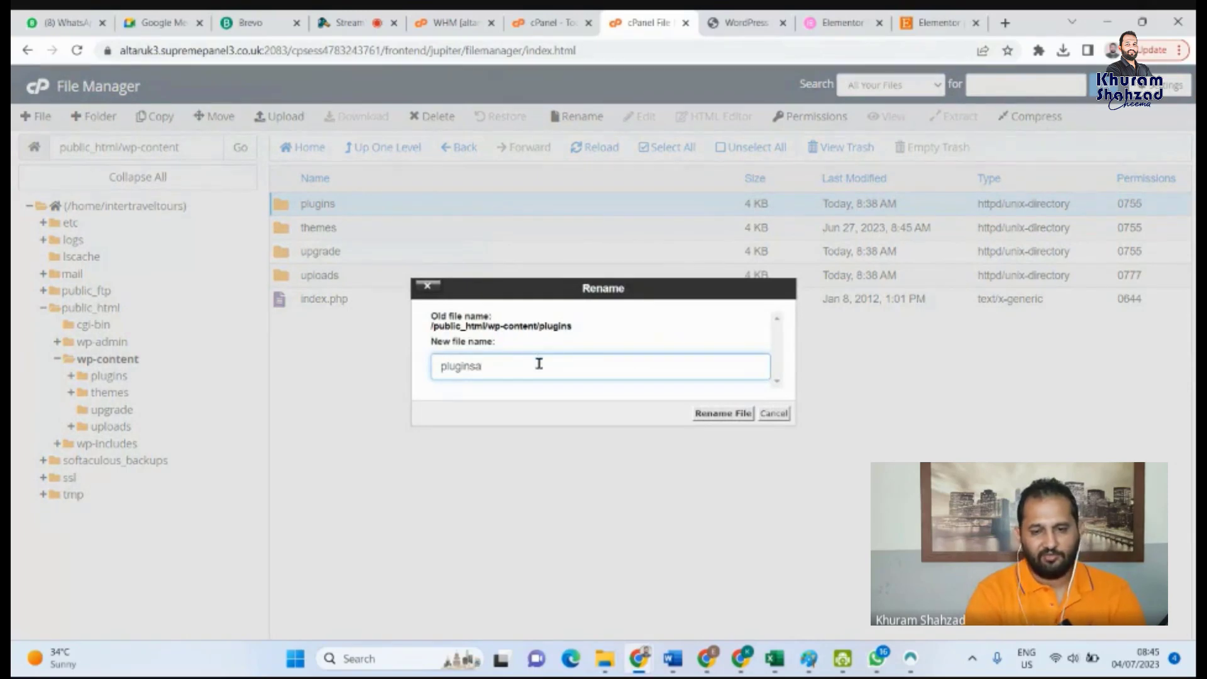
click(723, 414)
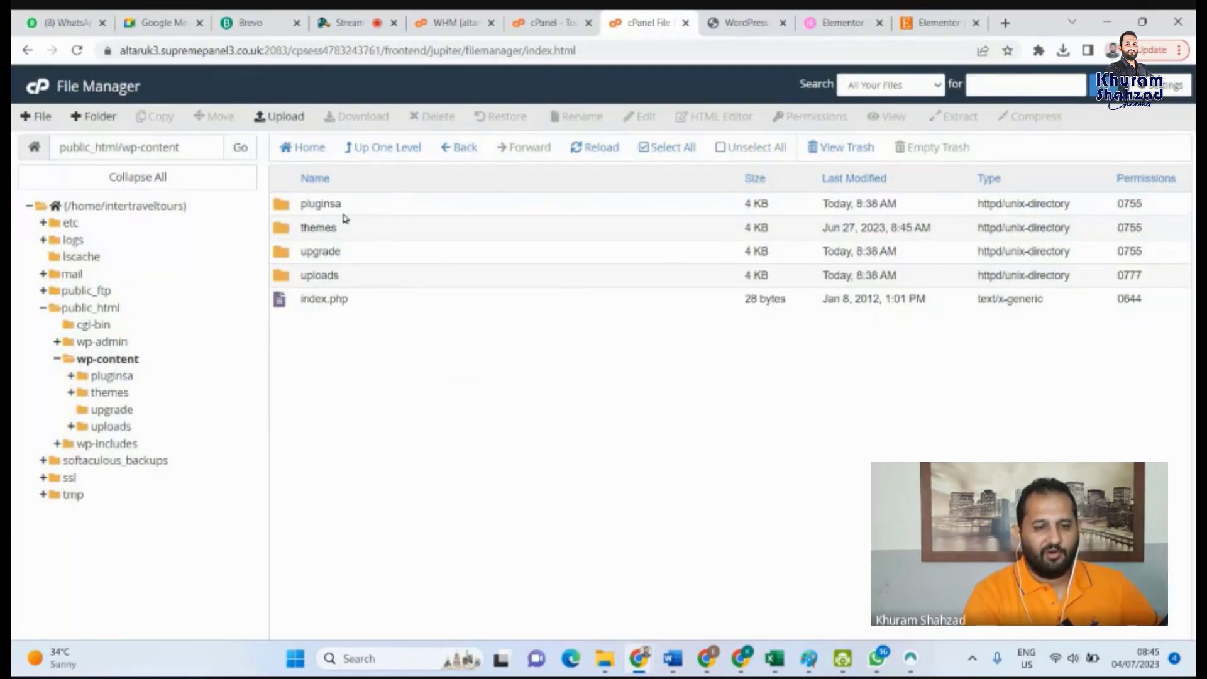
Switch to the intertraveltours.com site, reload it, and look through the homepage content
click(744, 15)
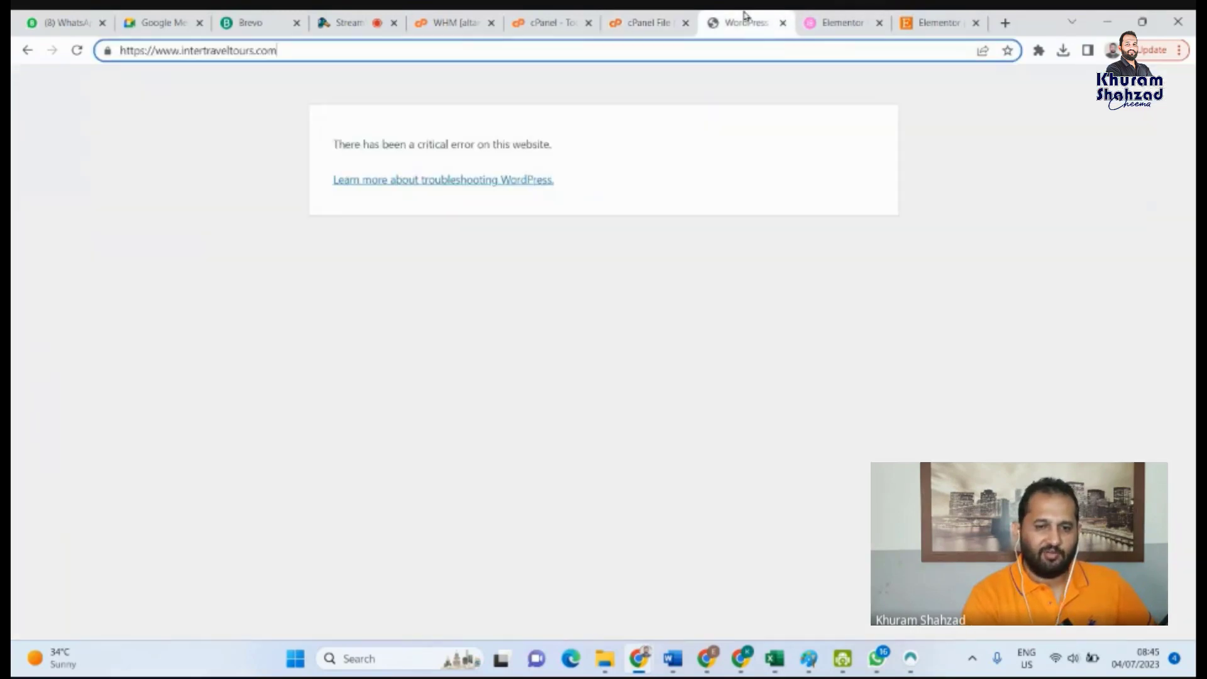
click(76, 50)
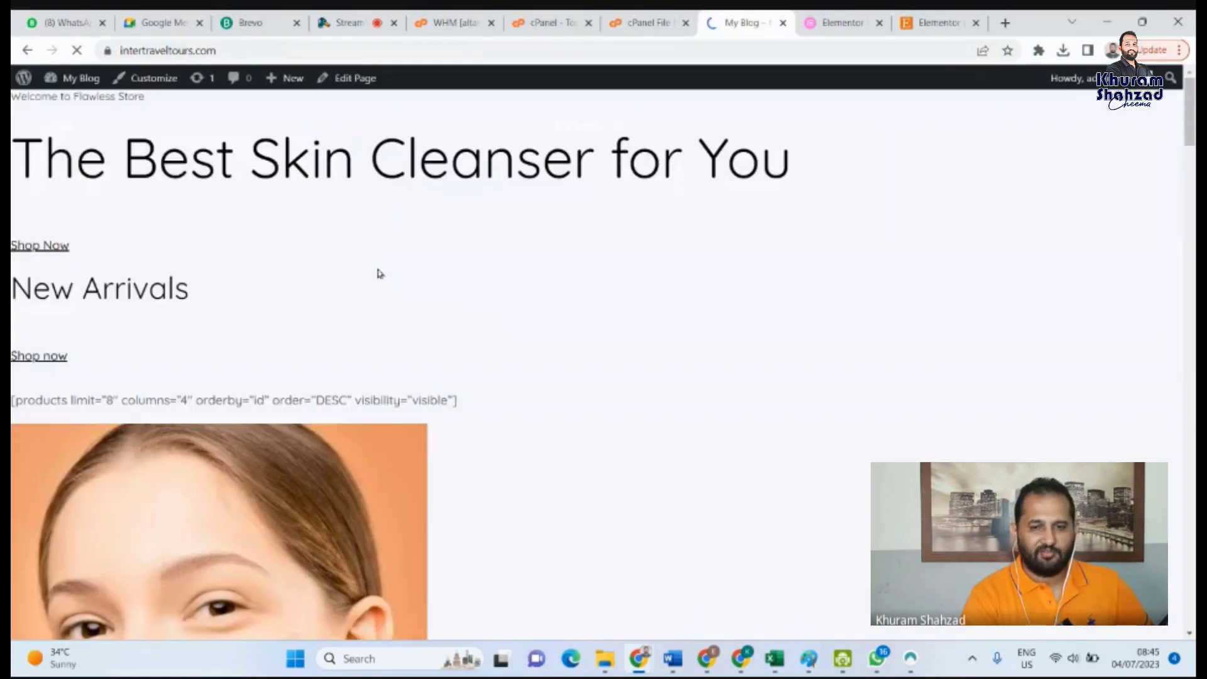
scroll(395, 357, down, 5)
scroll(381, 342, down, 20)
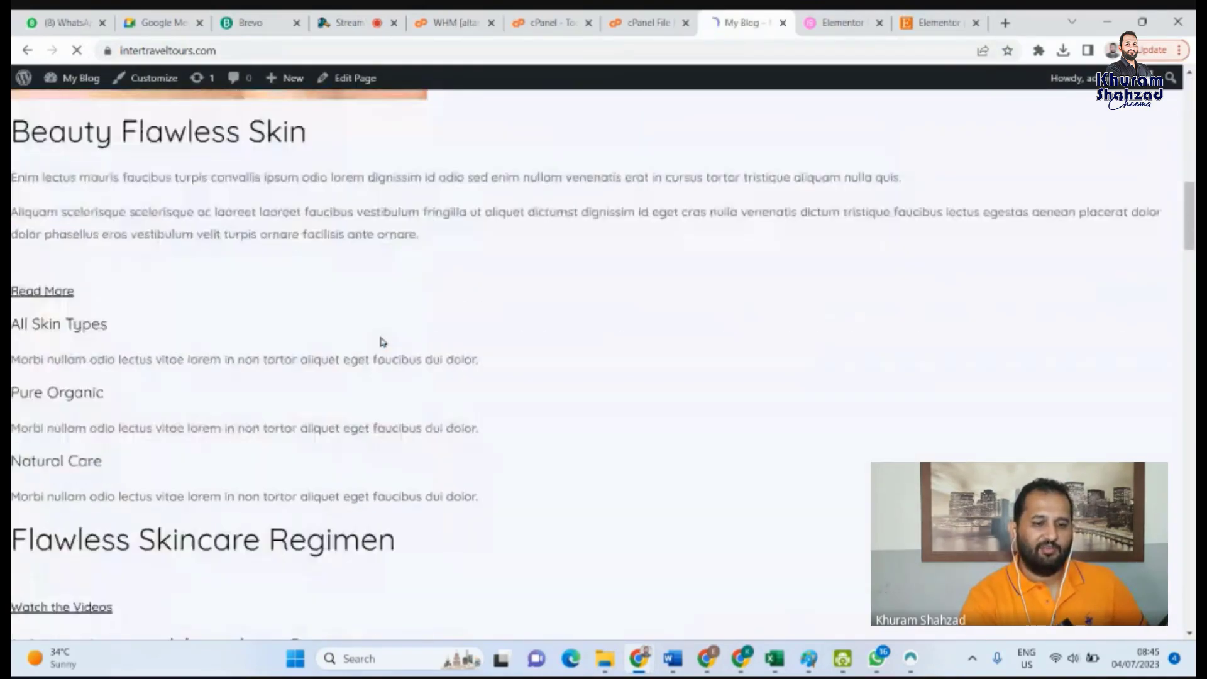
scroll(381, 341, up, 5)
scroll(381, 340, up, 15)
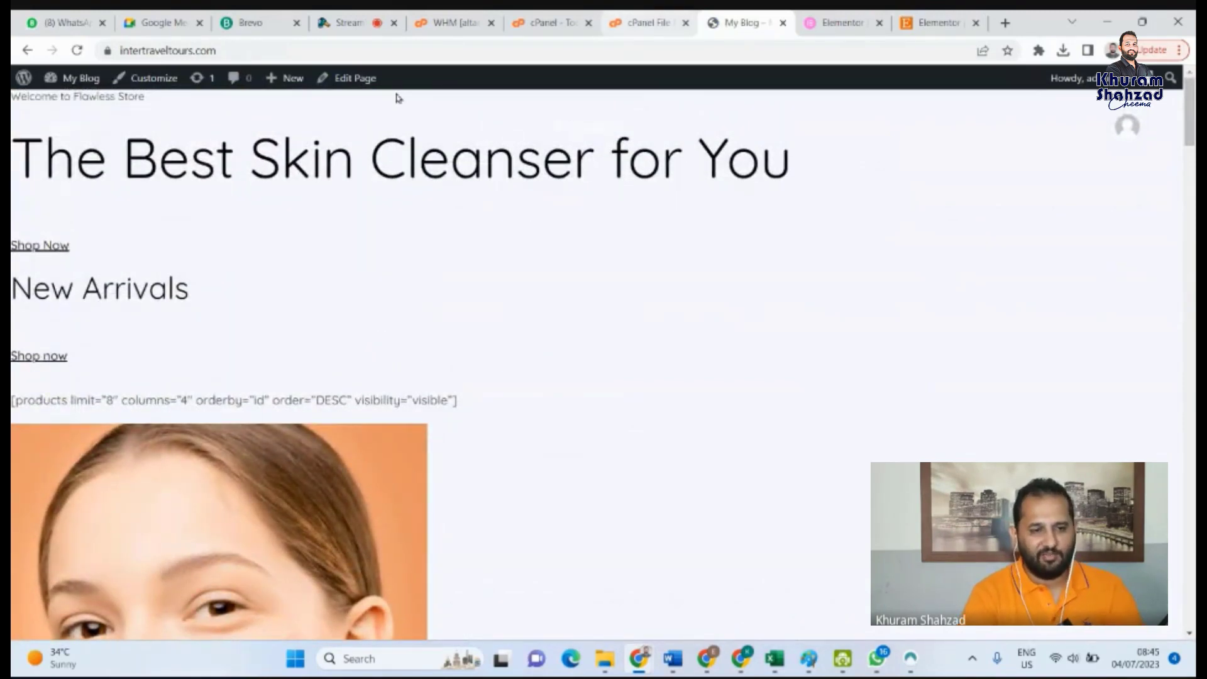
Go to the site's WordPress dashboard, open the installed plugins list, and read through its notices
mouse_move(73, 81)
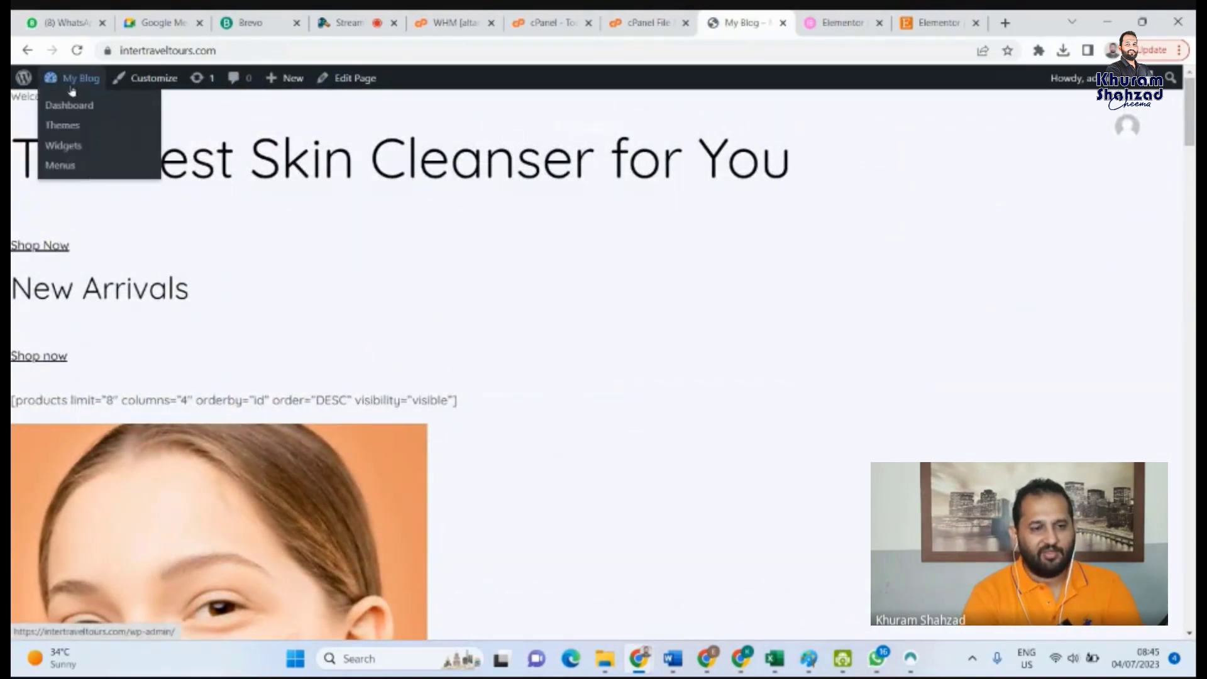
click(57, 106)
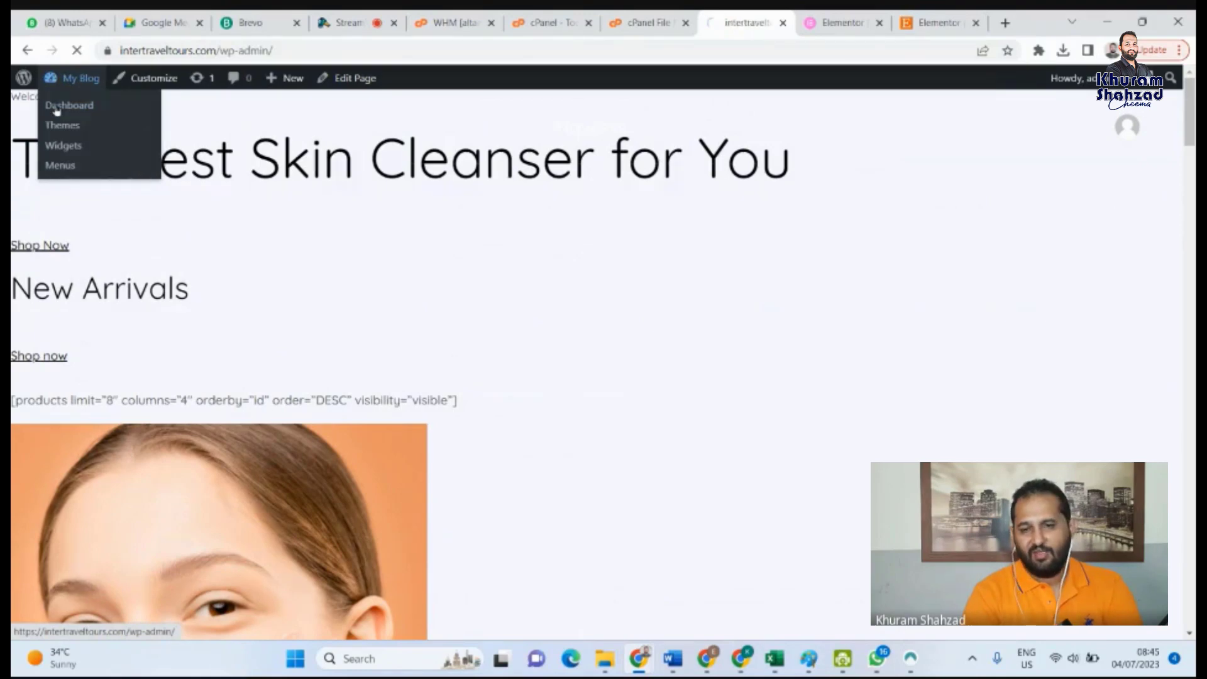
scroll(325, 414, down, 2)
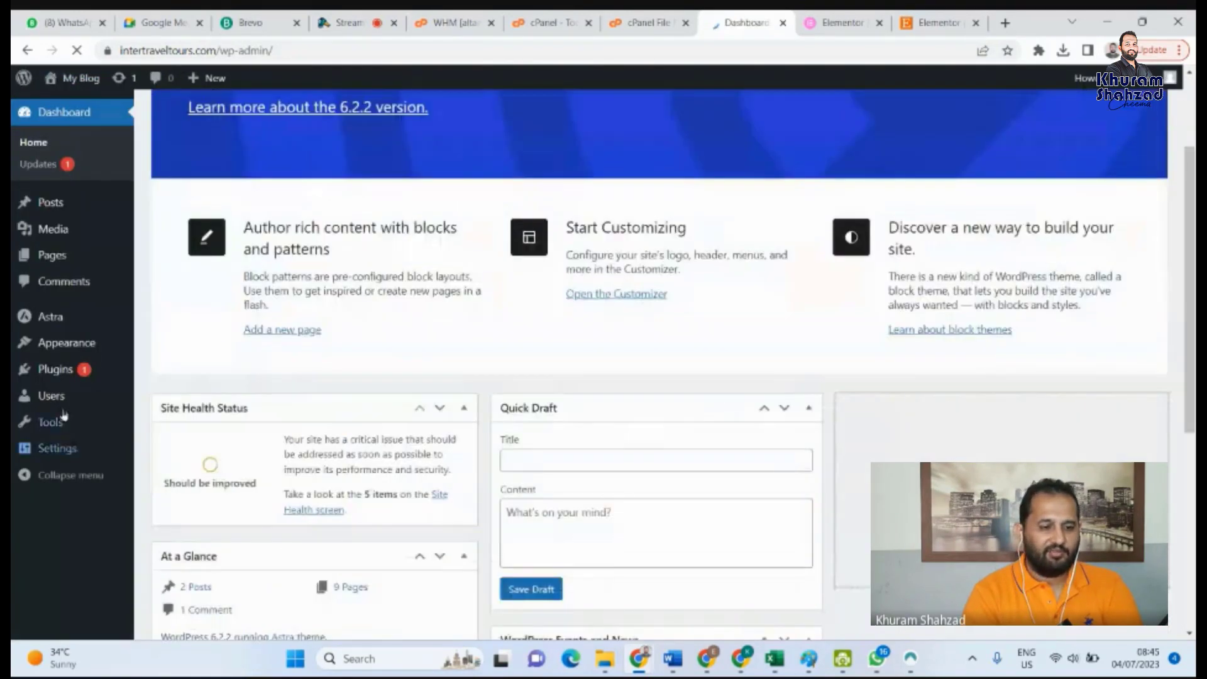
mouse_move(53, 374)
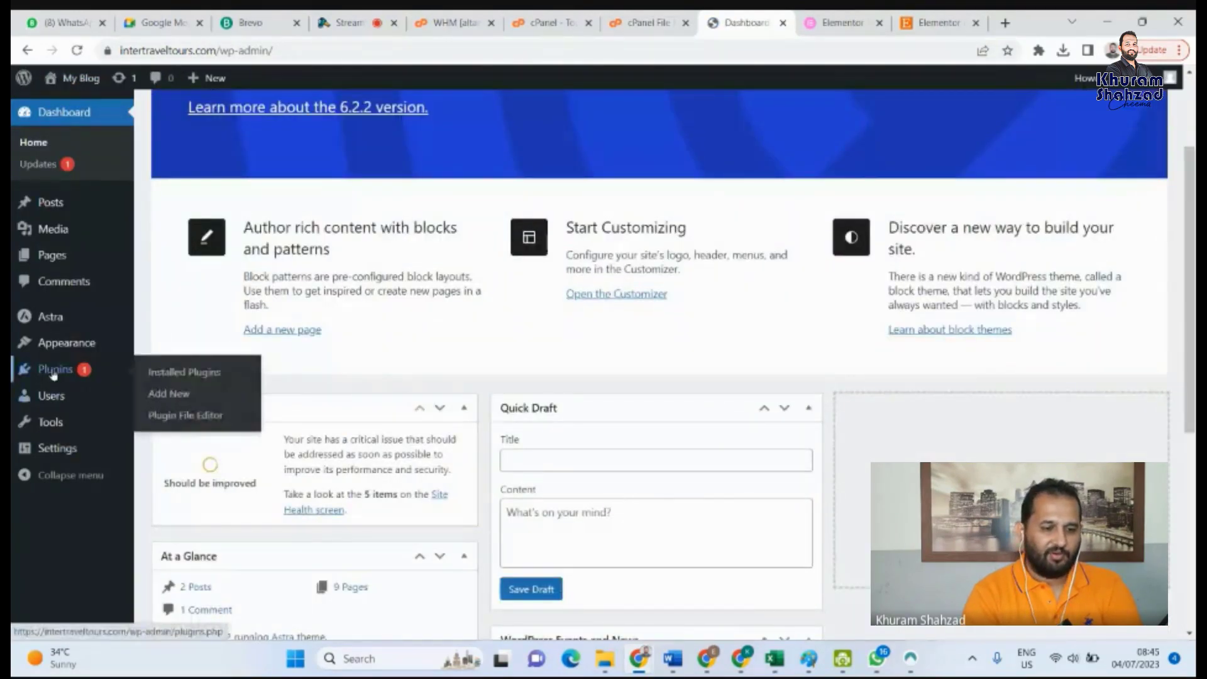
click(159, 375)
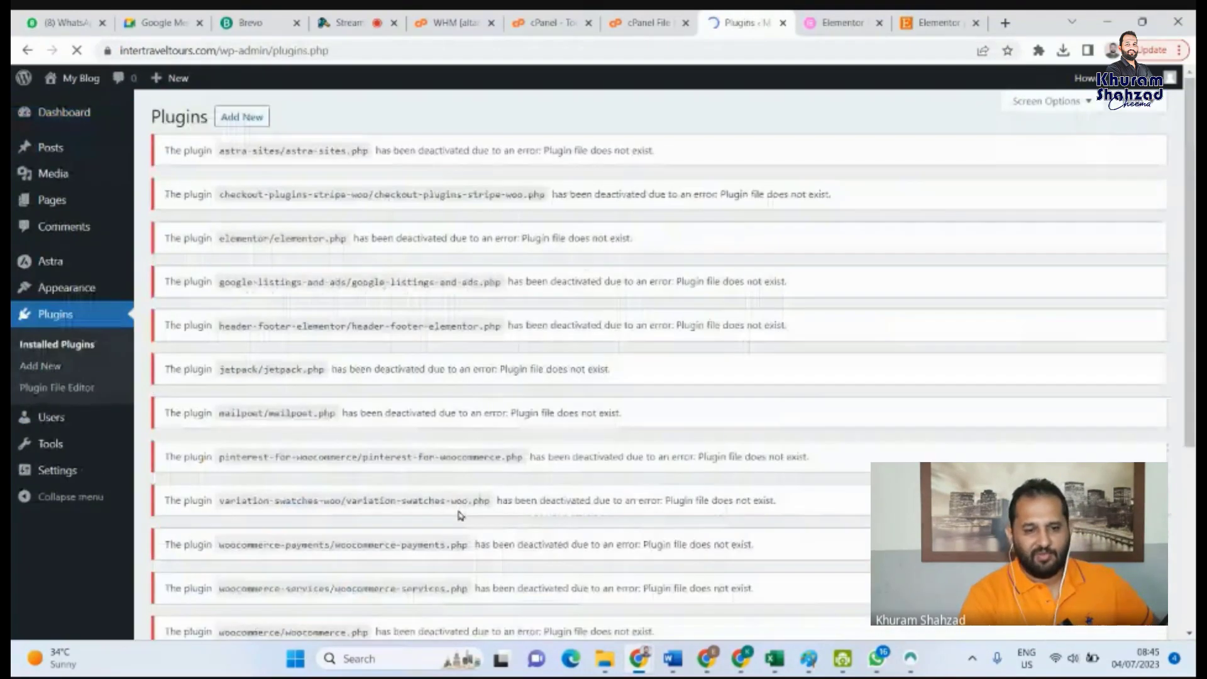
scroll(421, 470, down, 3)
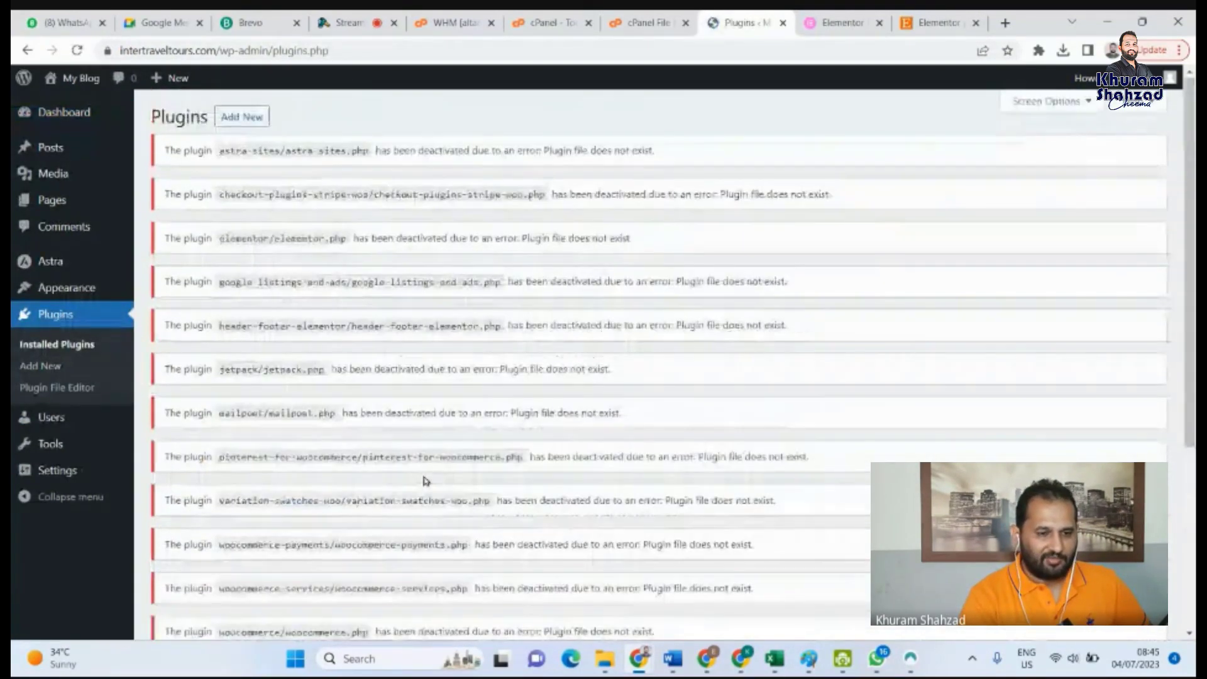
scroll(424, 481, down, 4)
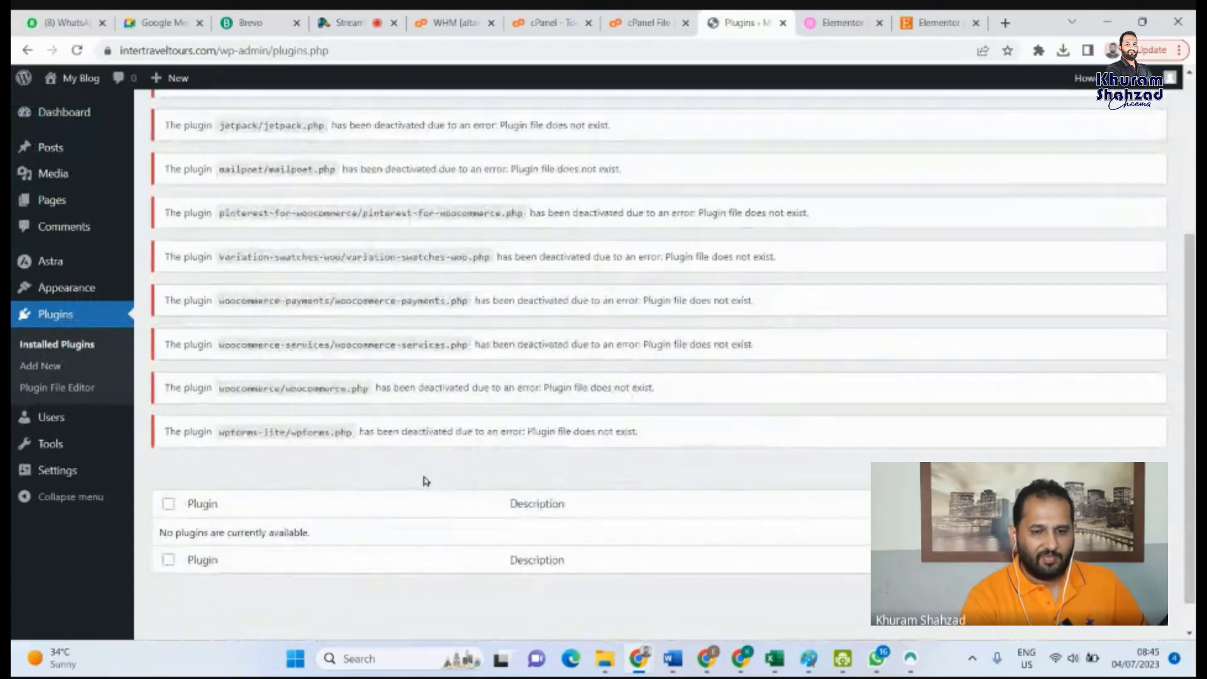
scroll(425, 481, down, 1)
scroll(425, 481, up, 1)
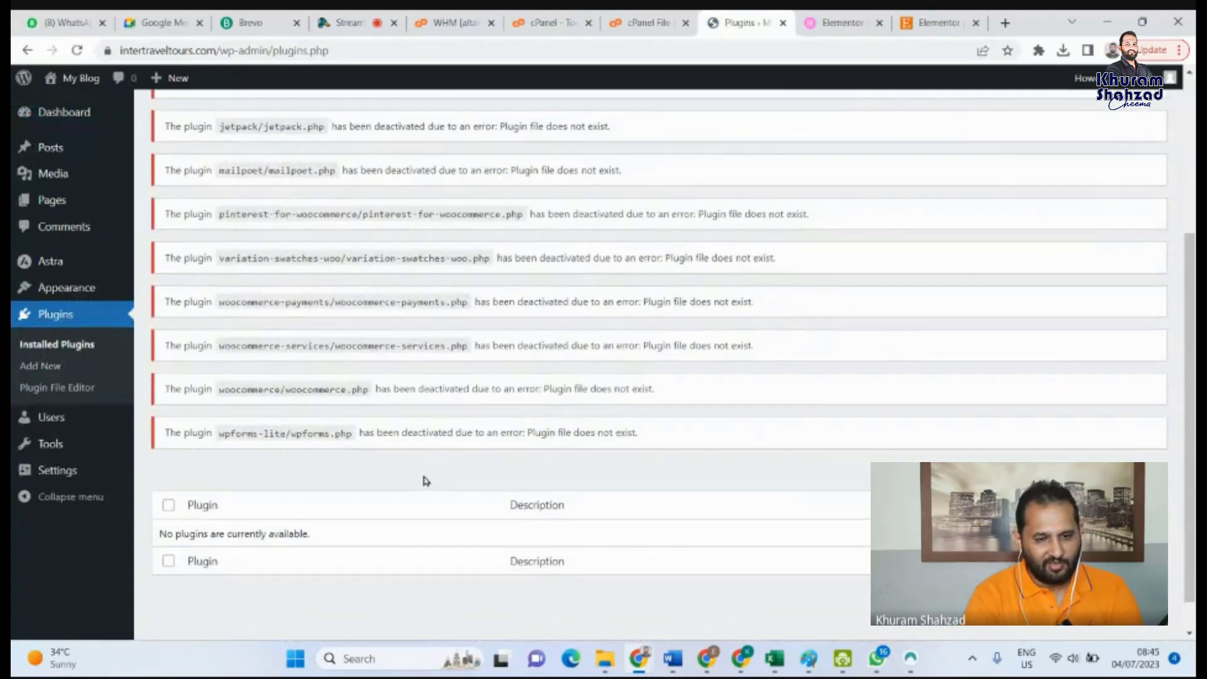
scroll(425, 481, up, 4)
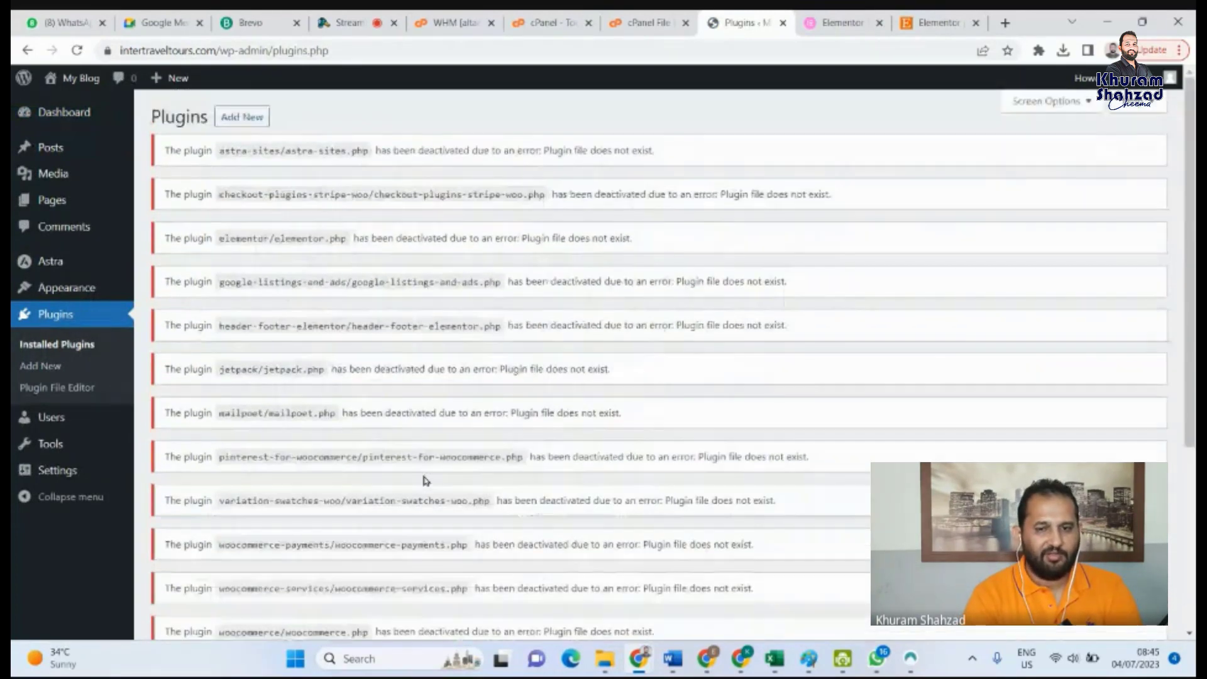
Return to File Manager and open the pluginsa folder in wp-content for renaming
click(669, 17)
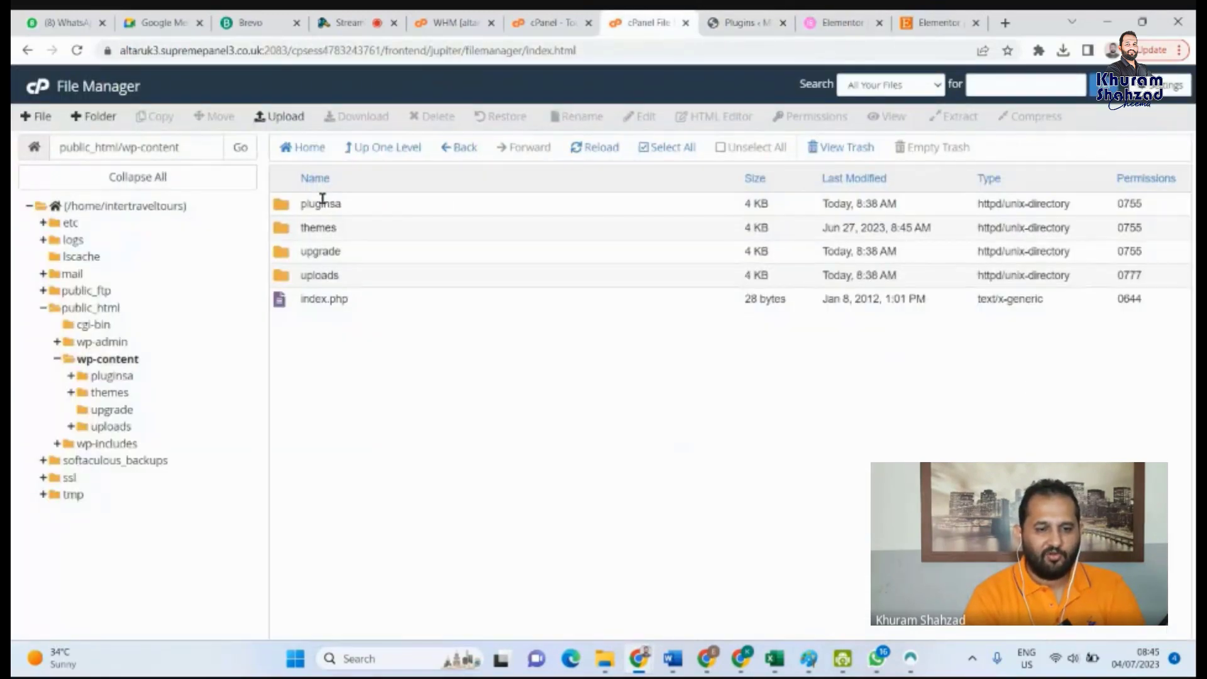
click(303, 201)
right_click(304, 204)
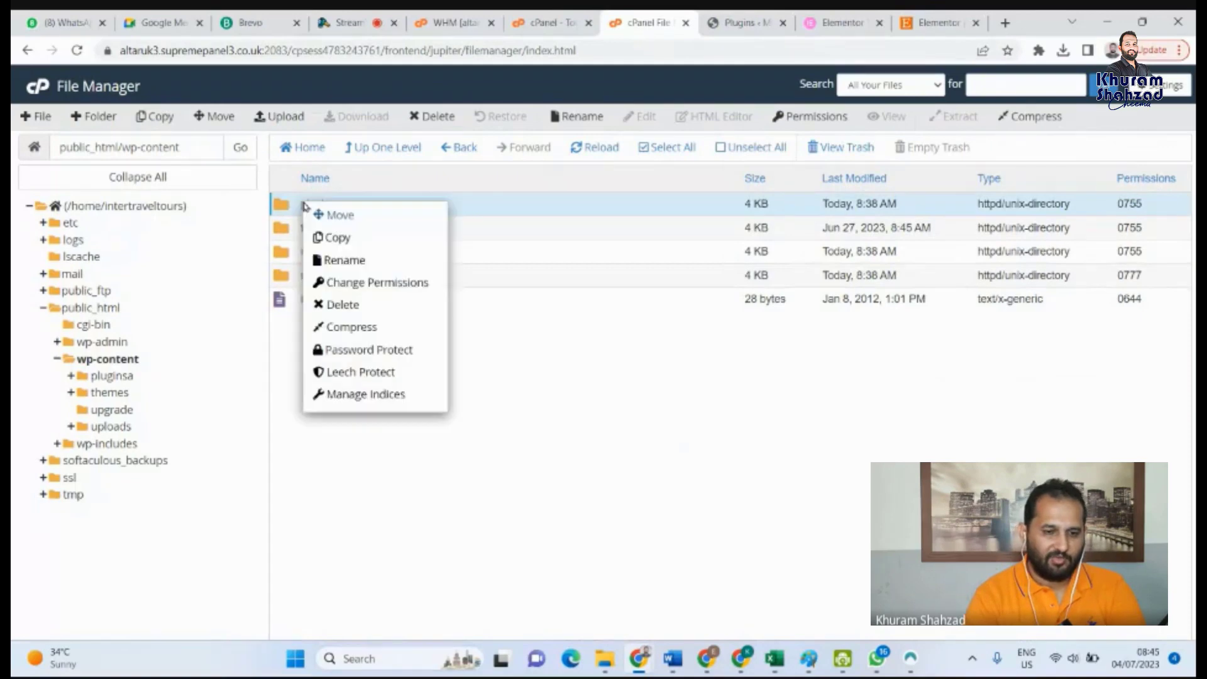
click(367, 262)
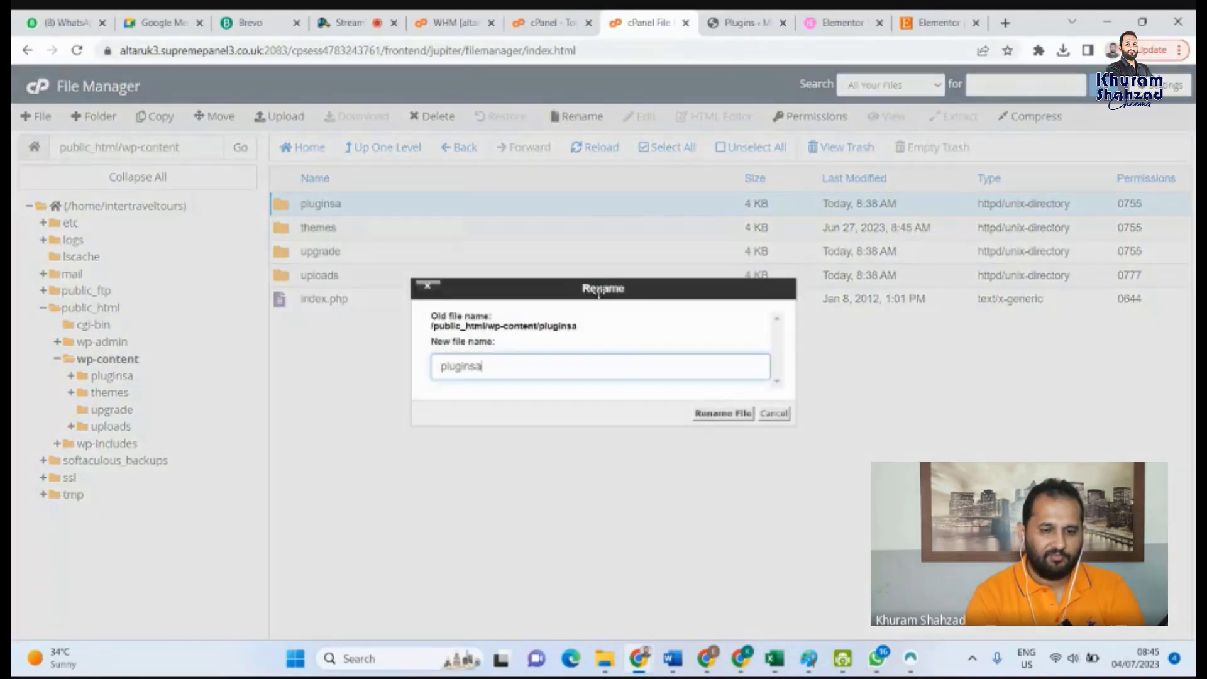
Apply the rename of the pluginsa folder in wp-content and open the WordPress site's installed plugins list
click(715, 419)
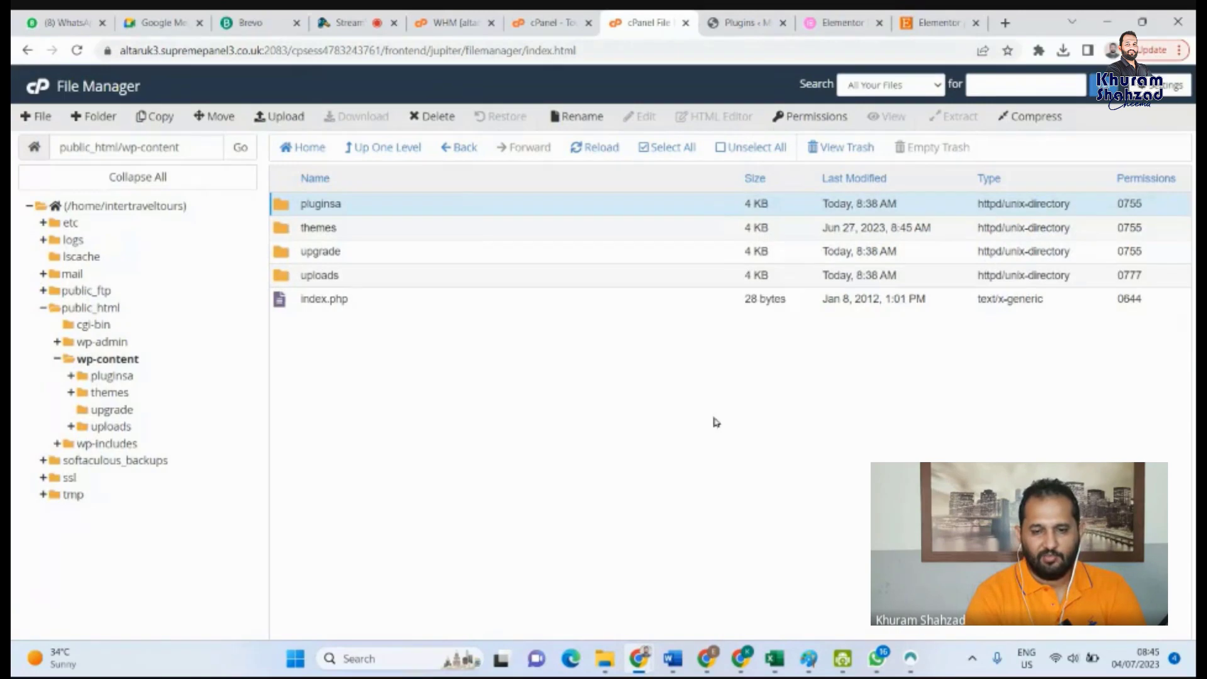
click(742, 19)
click(65, 316)
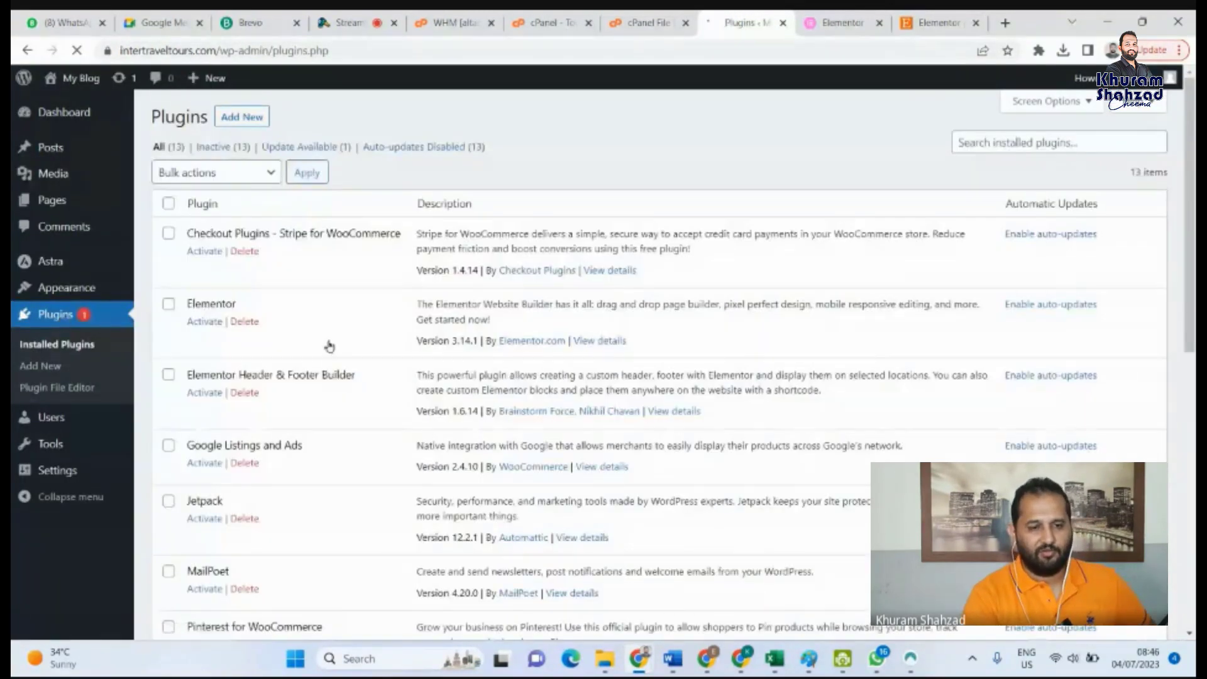
Examine the full list of installed plugins, from Checkout Plugins - Stripe for WooCommerce to WPForms Lite
scroll(318, 399, down, 5)
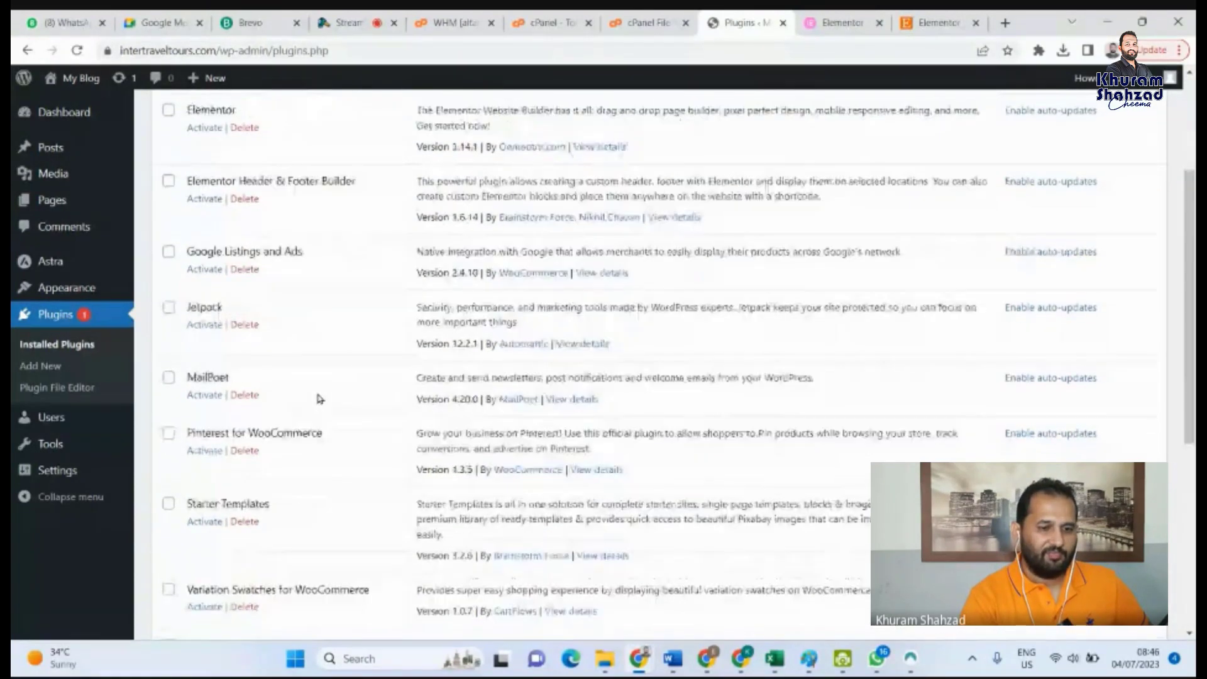
scroll(319, 399, down, 3)
scroll(319, 398, up, 8)
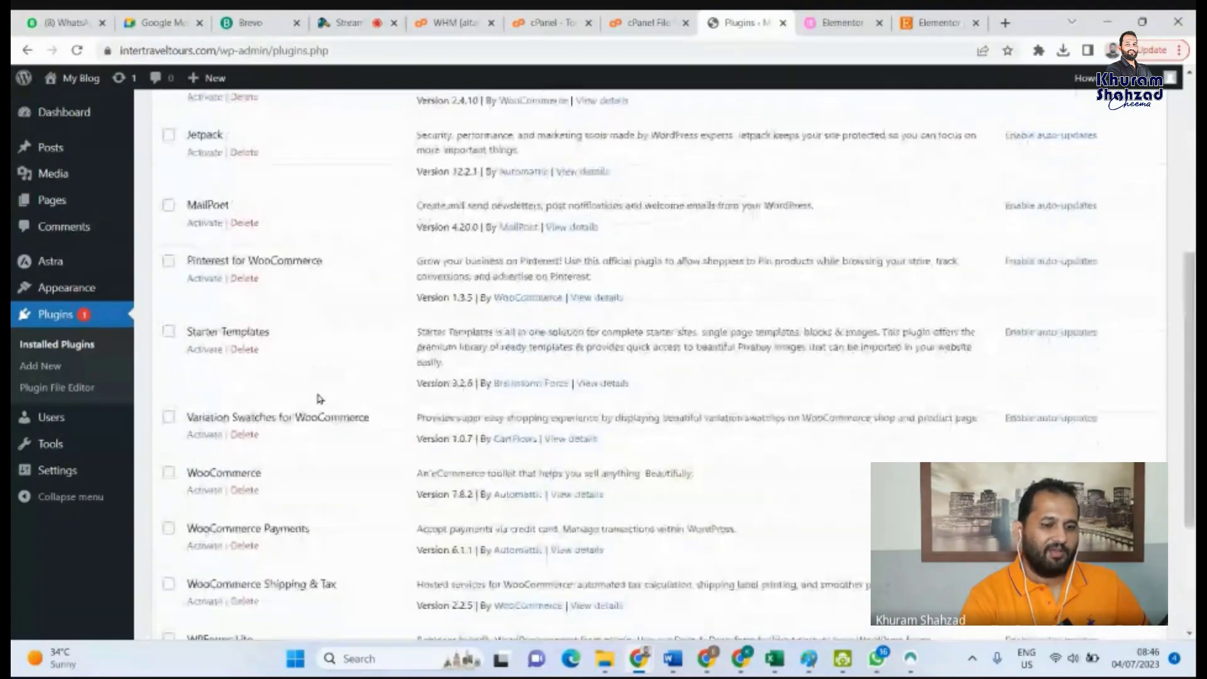
scroll(320, 399, down, 5)
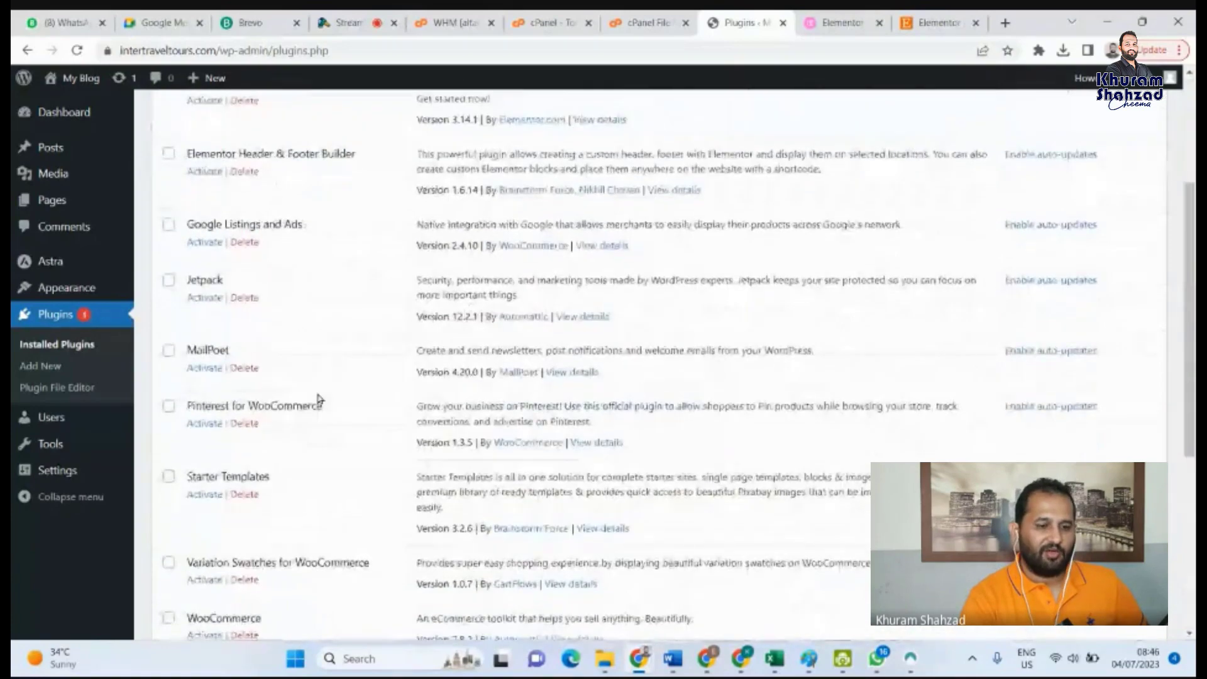
scroll(319, 399, down, 4)
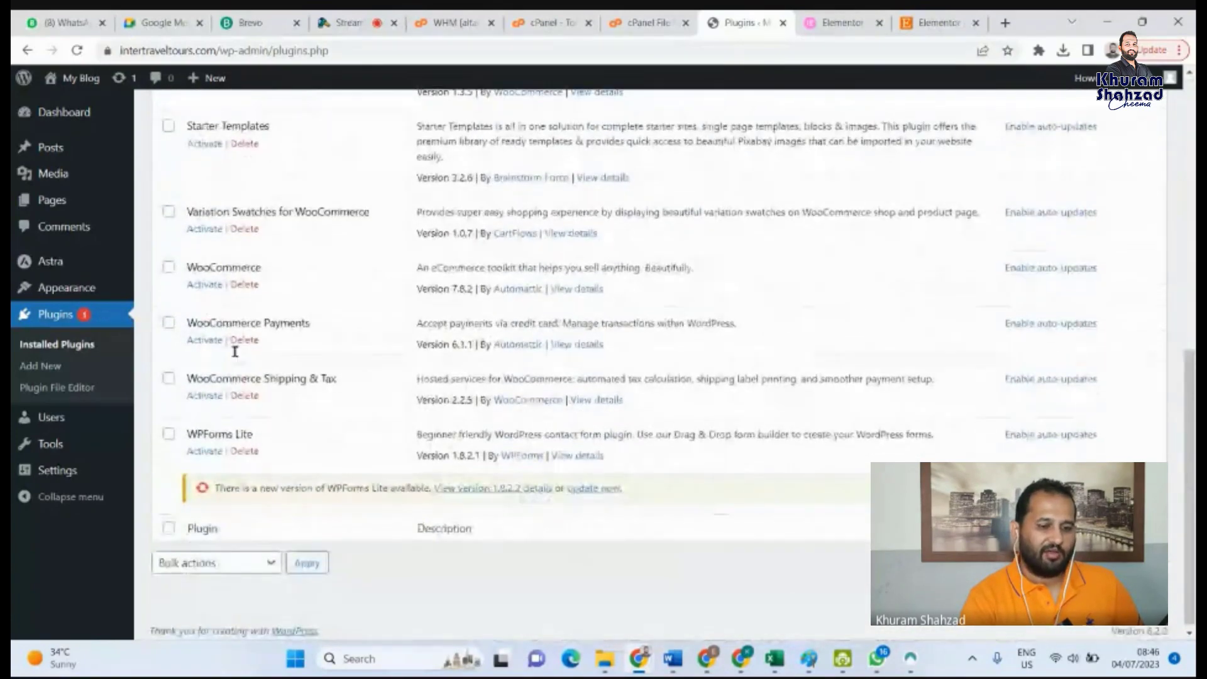
scroll(307, 398, up, 1)
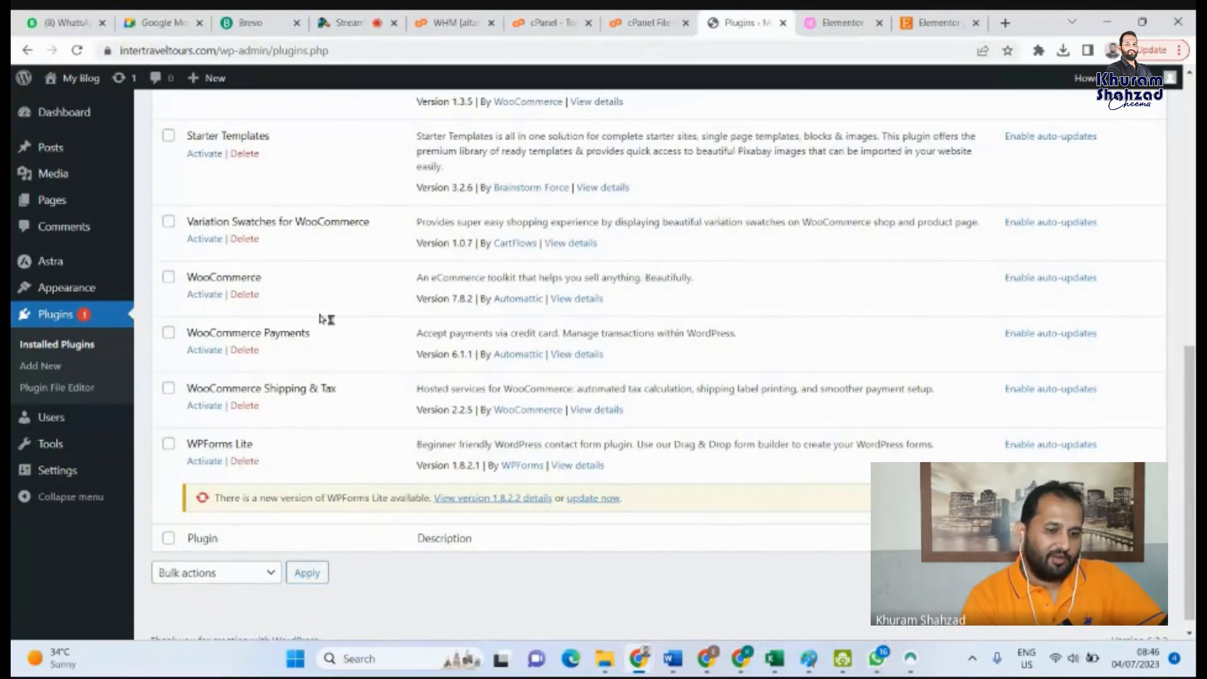
scroll(323, 318, up, 2)
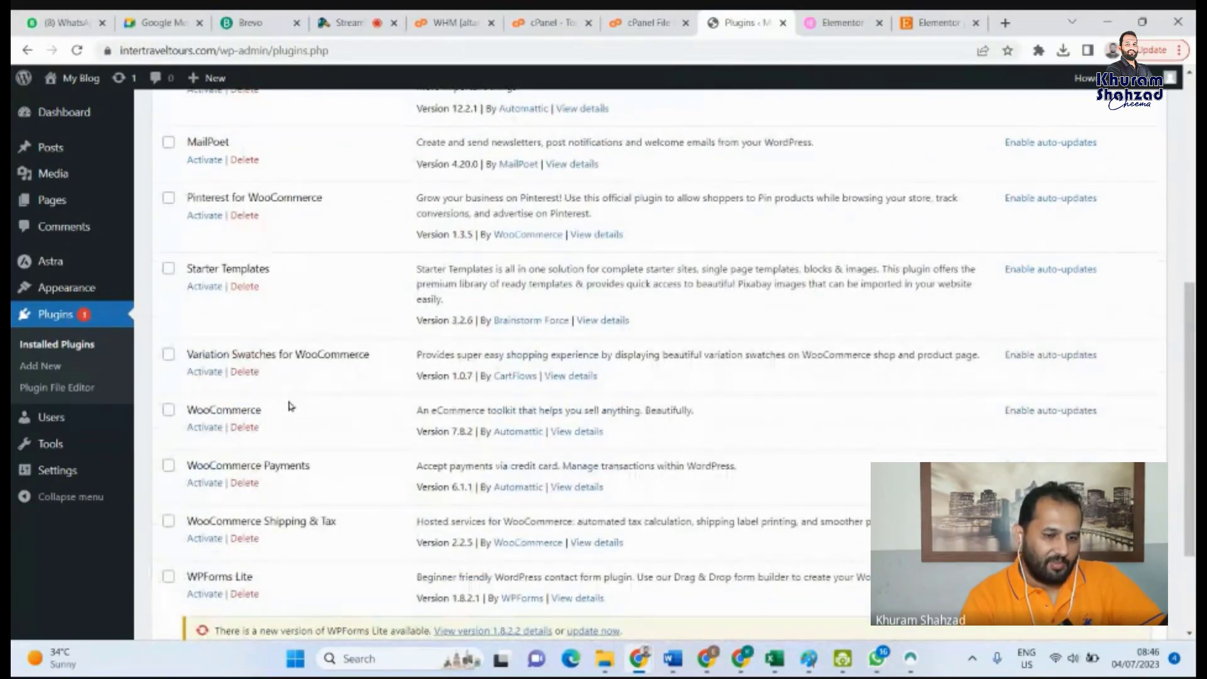
scroll(289, 406, up, 6)
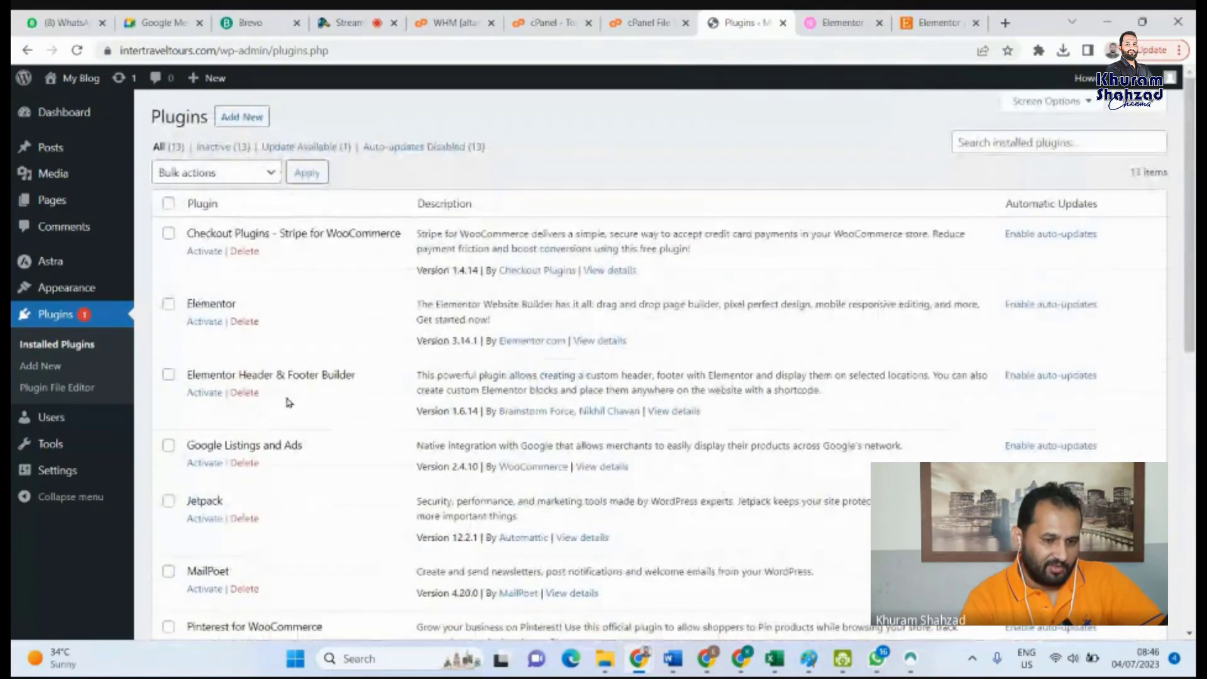
Delete the Jetpack plugin and its data from the site
scroll(289, 403, down, 2)
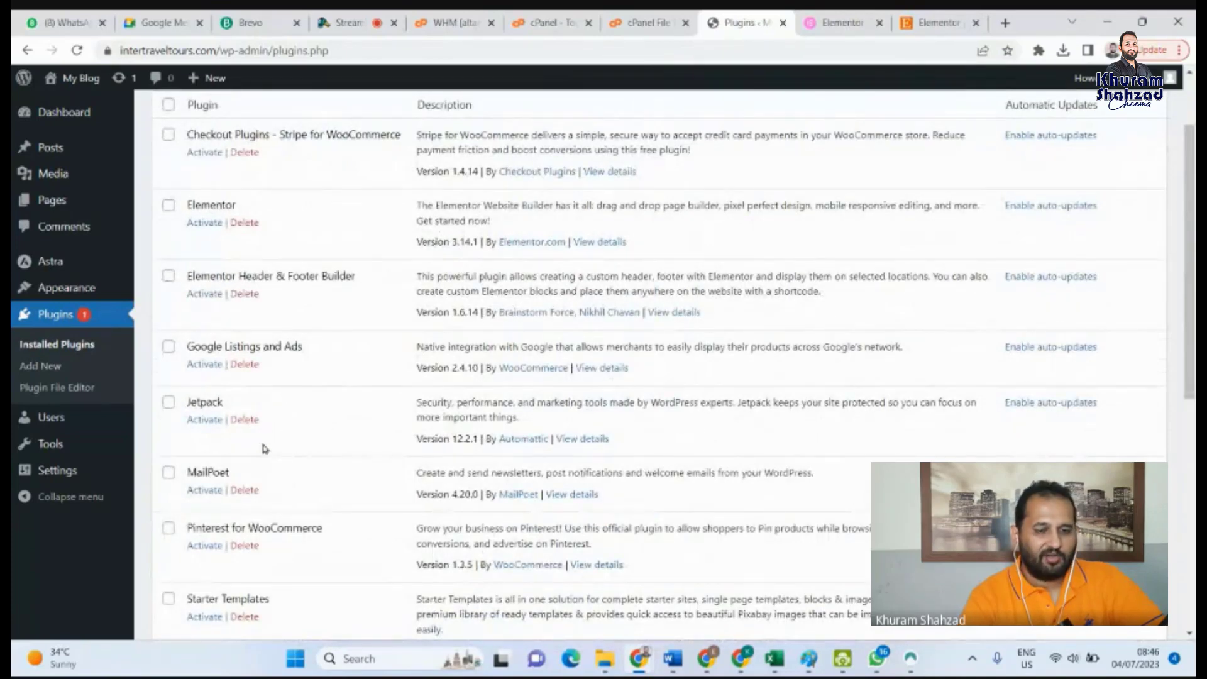
click(243, 420)
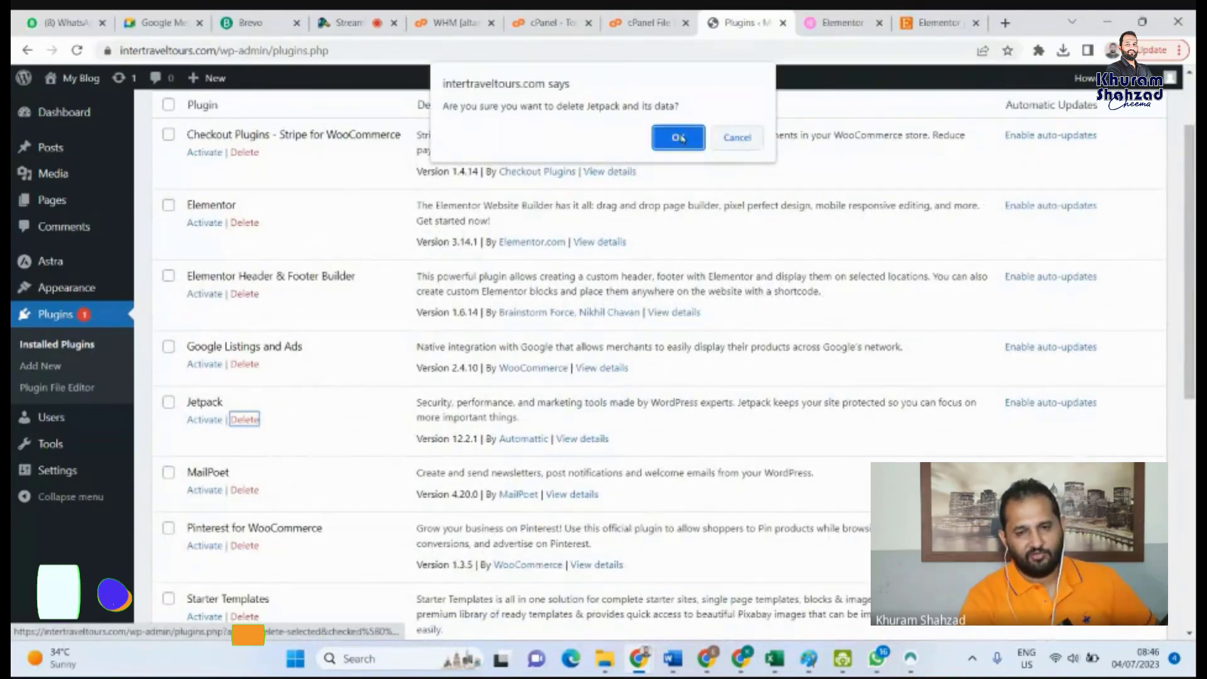
click(678, 138)
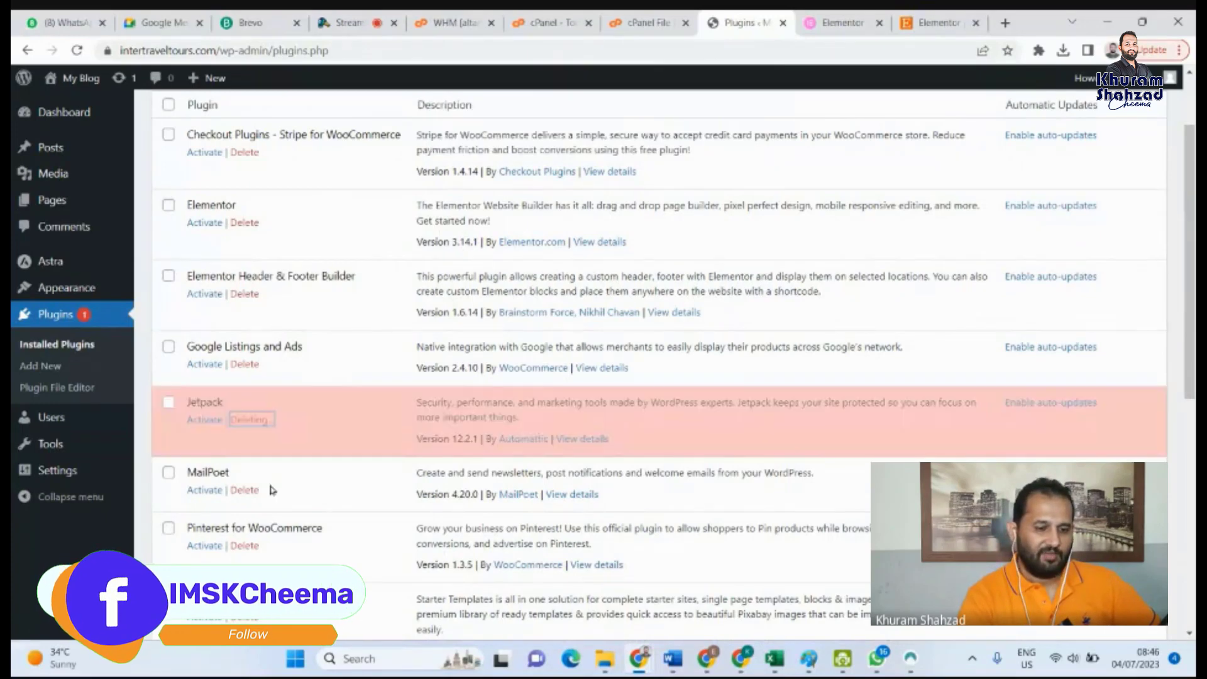
Activate Checkout Plugins - Stripe for WooCommerce, along with the WooCommerce plugin it requires
scroll(336, 413, down, 1)
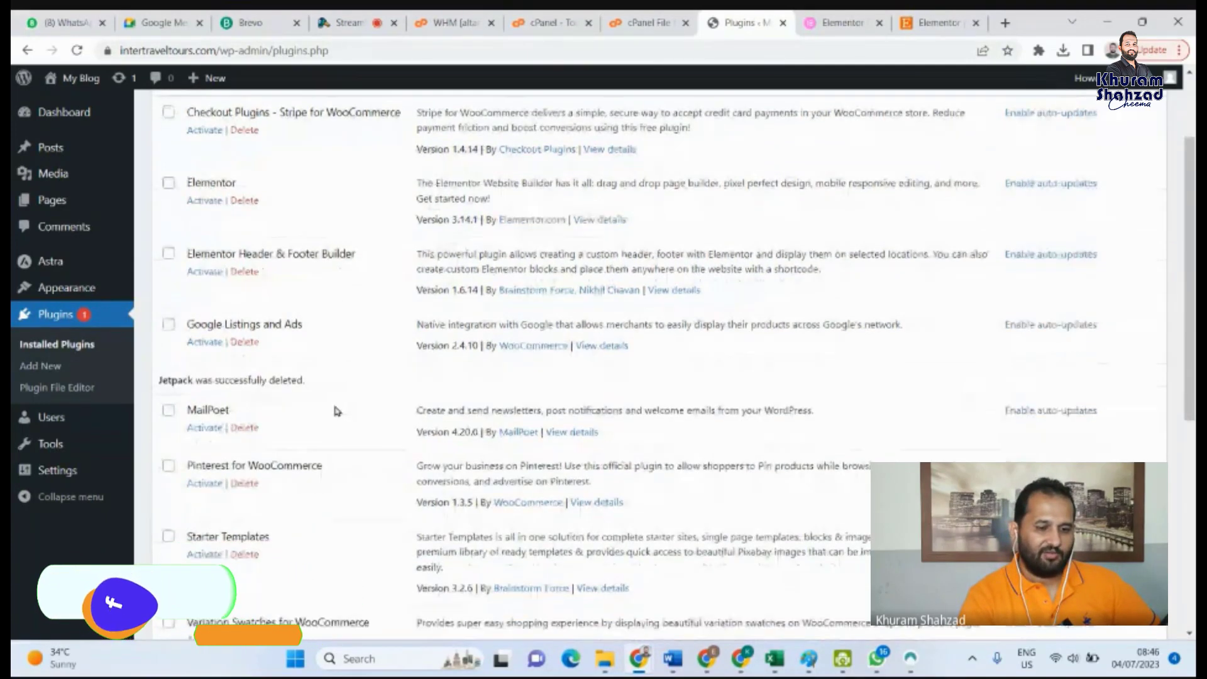
scroll(335, 410, down, 3)
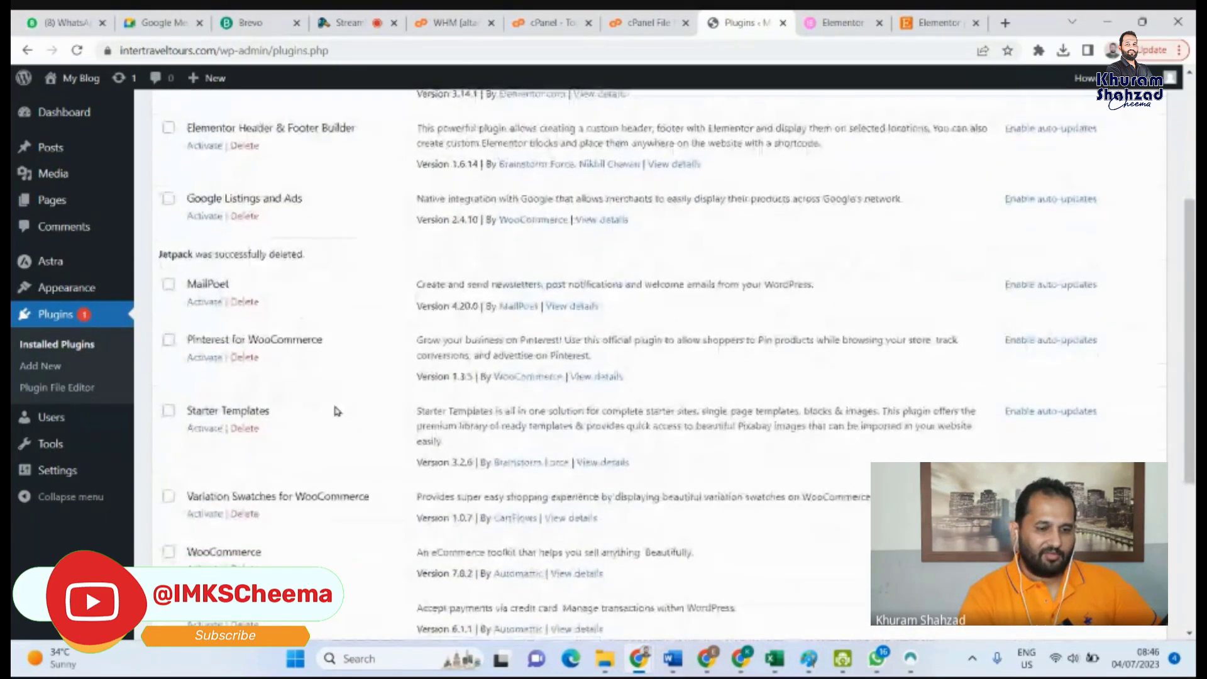
scroll(336, 411, down, 6)
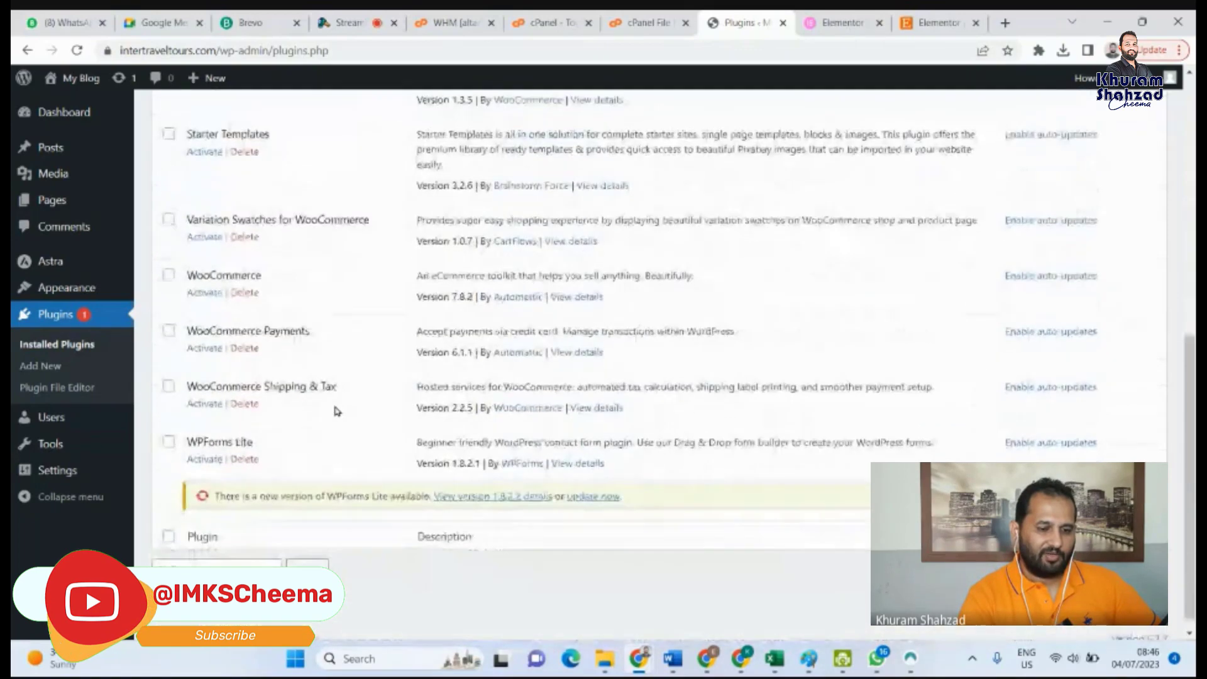
scroll(232, 258, up, 10)
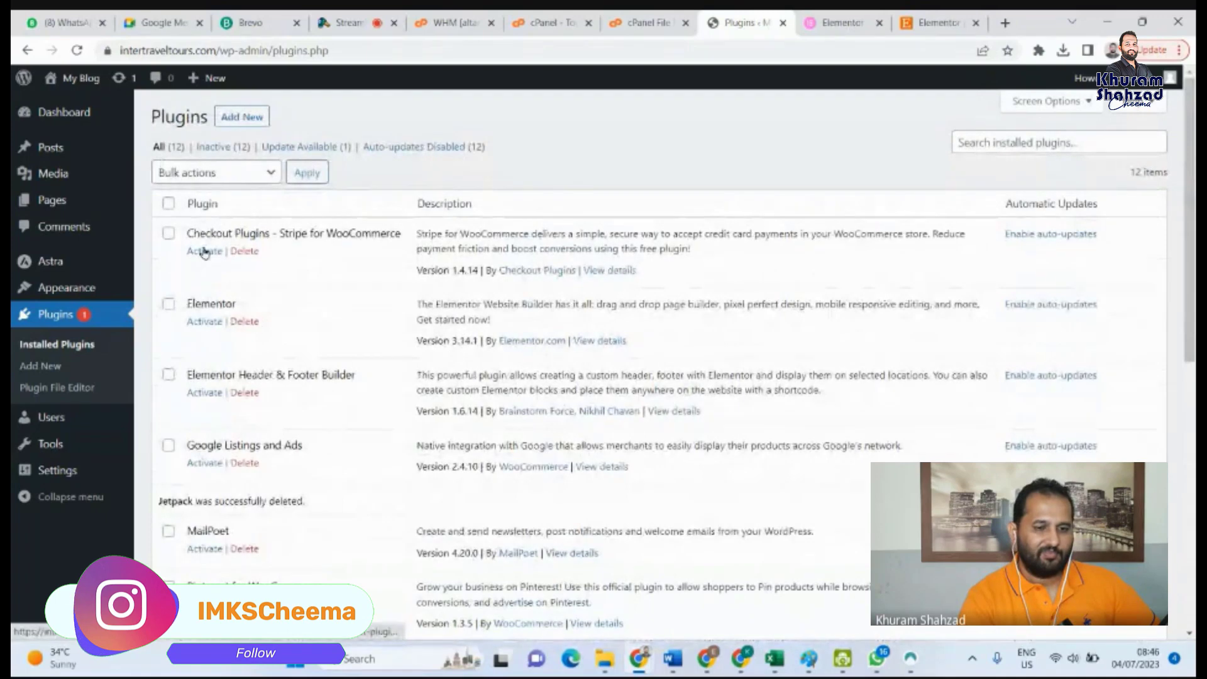
click(204, 251)
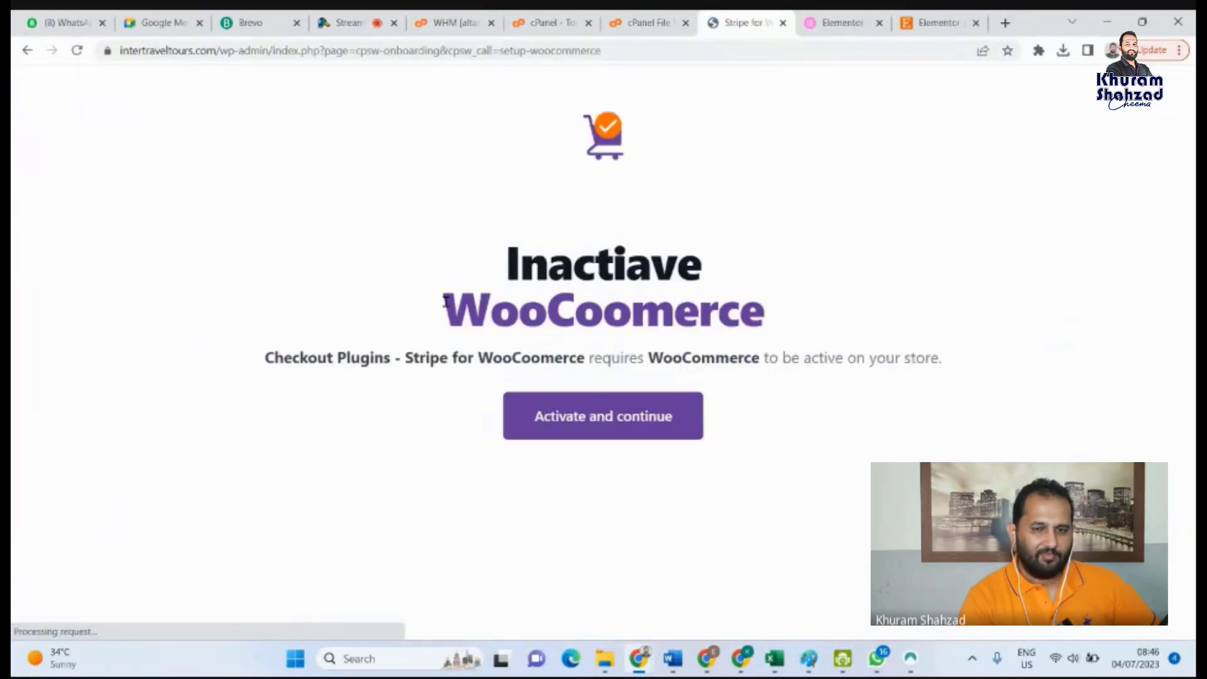
click(618, 55)
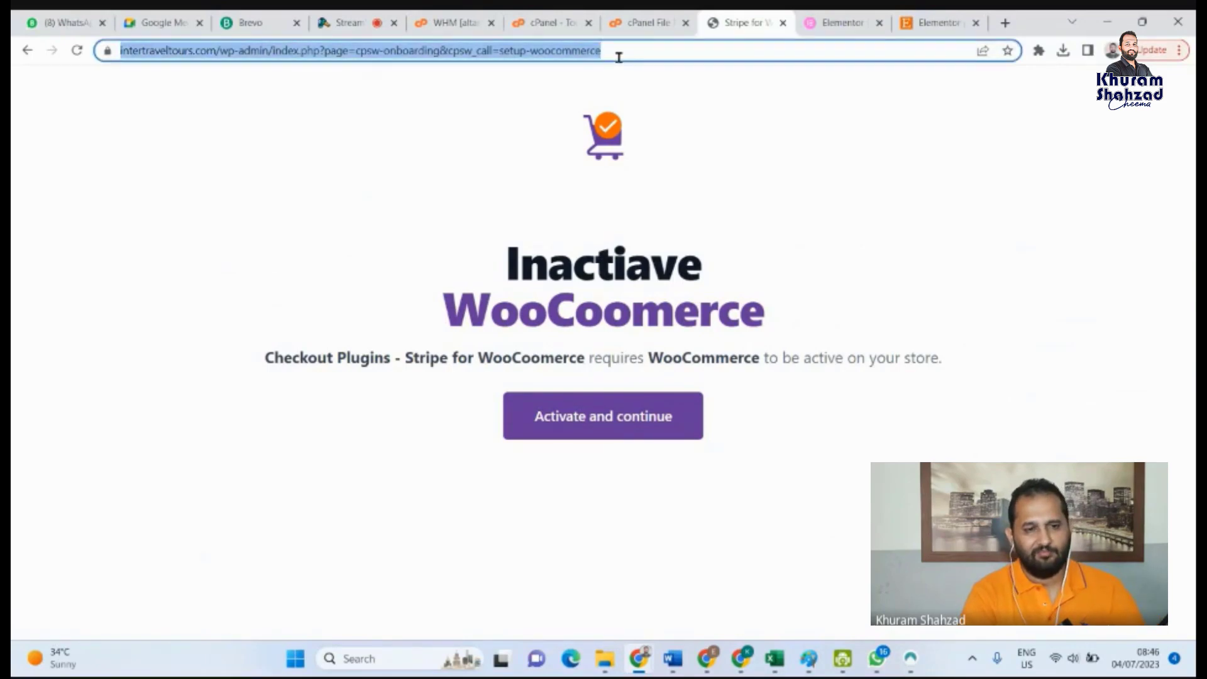
click(643, 56)
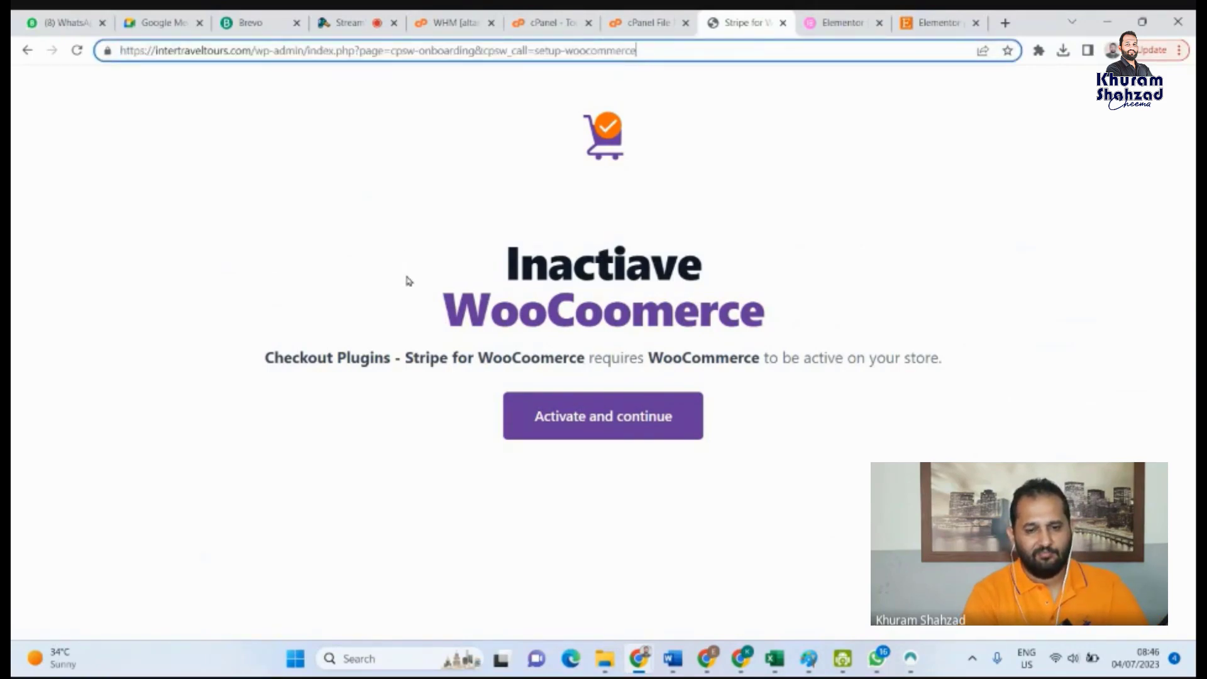
click(570, 414)
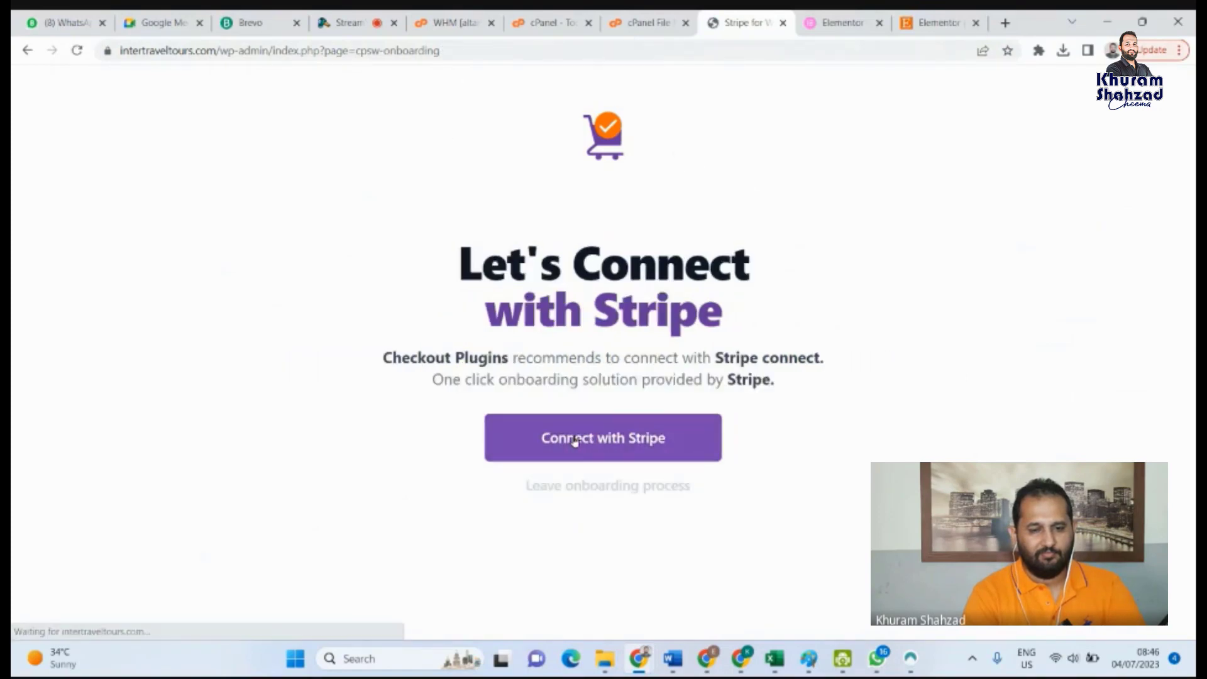
Leave the Stripe onboarding page for the dashboard at intertraveltours.com/wp-admin/ and try to skip the Stripe setup
drag(464, 58, 518, 59)
click(275, 54)
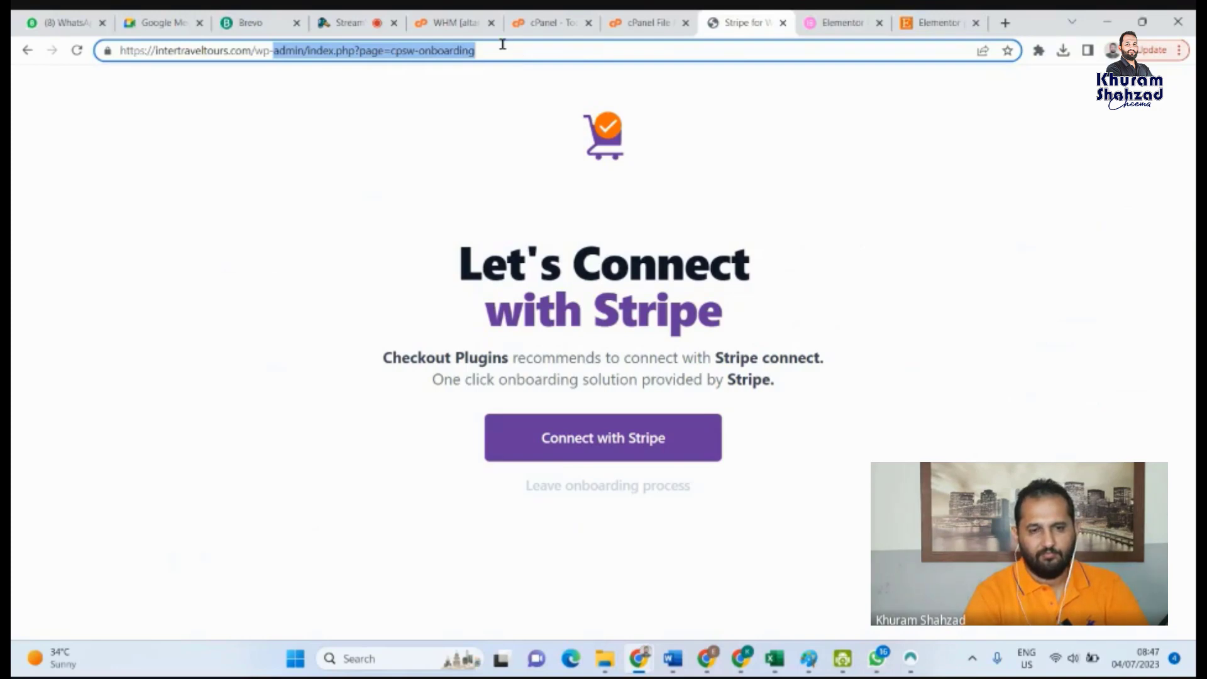
drag(531, 49, 308, 51)
key(BackSpace)
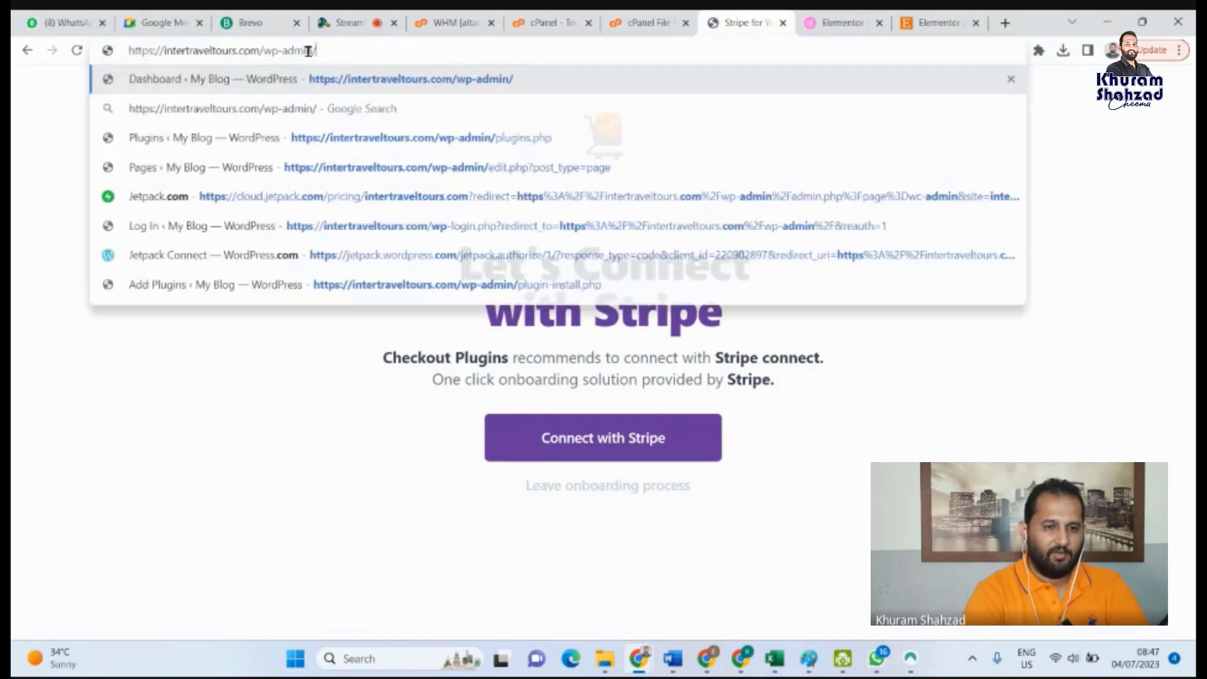
key(Return)
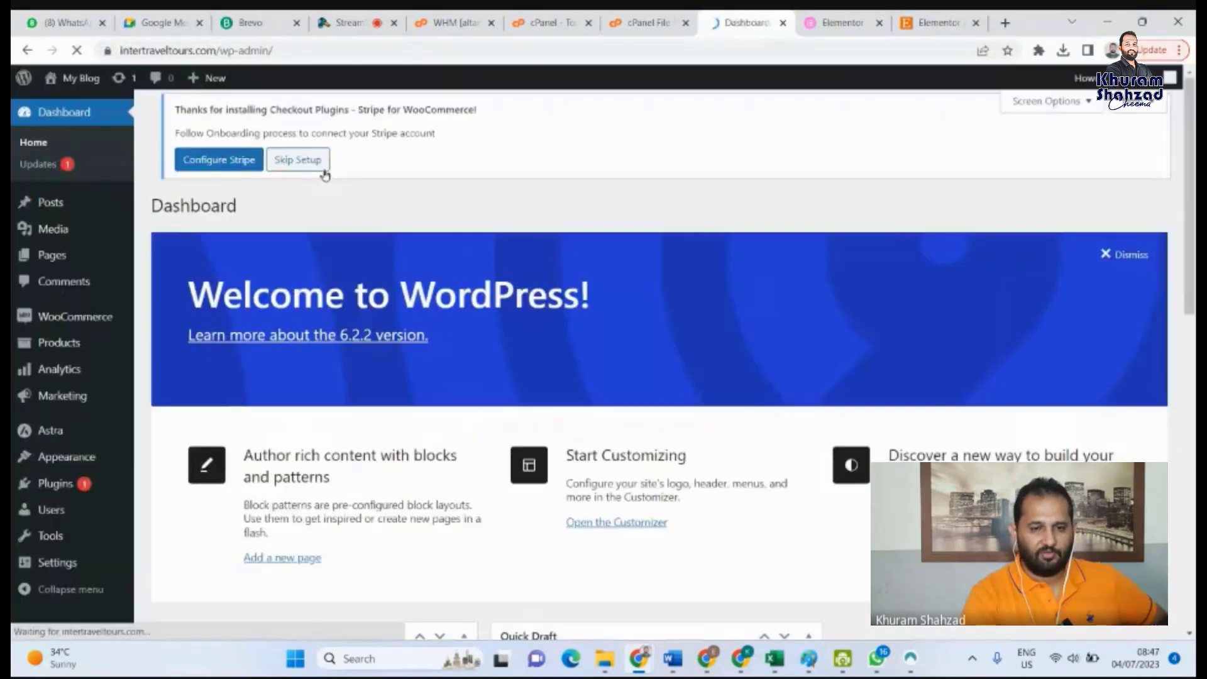
click(298, 159)
Activate Elementor and Elementor Header & Footer Builder from the installed plugins list
scroll(57, 472, down, 3)
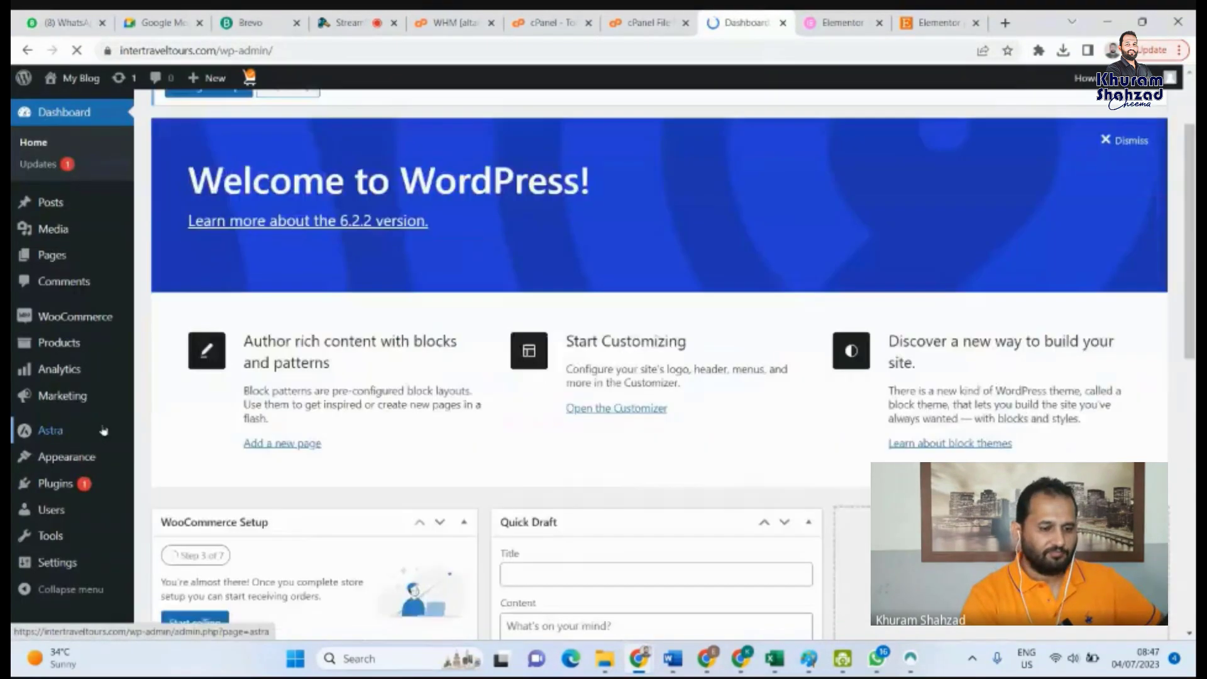
mouse_move(44, 483)
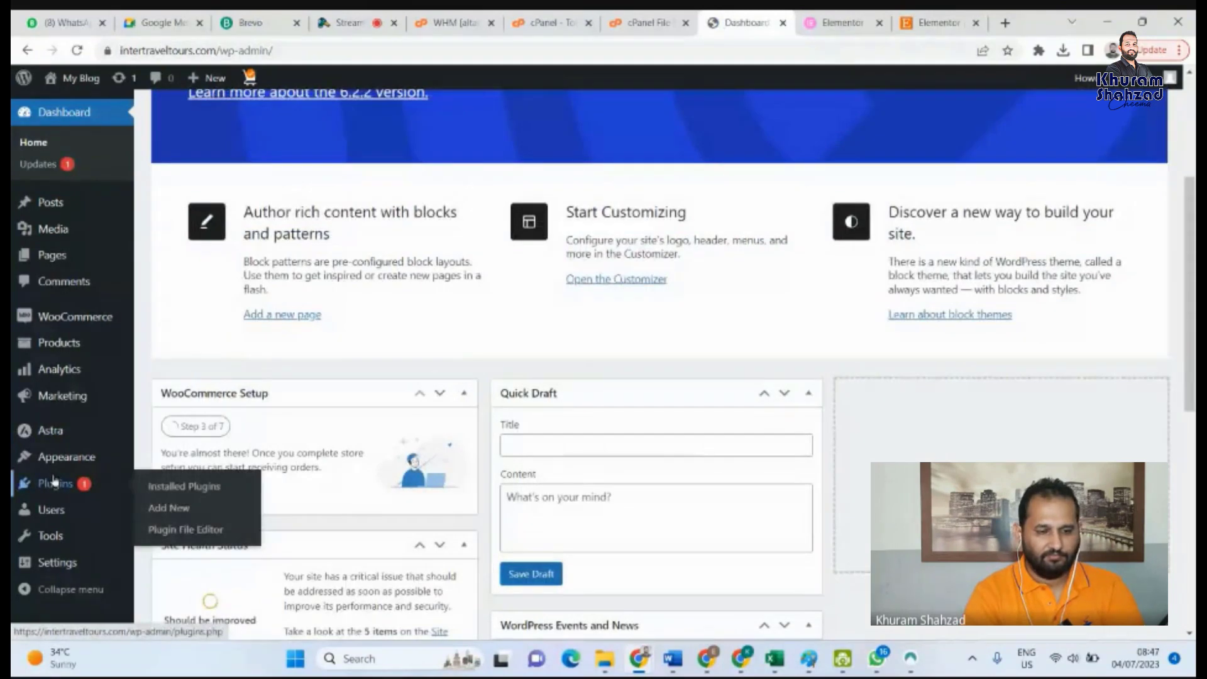
click(170, 488)
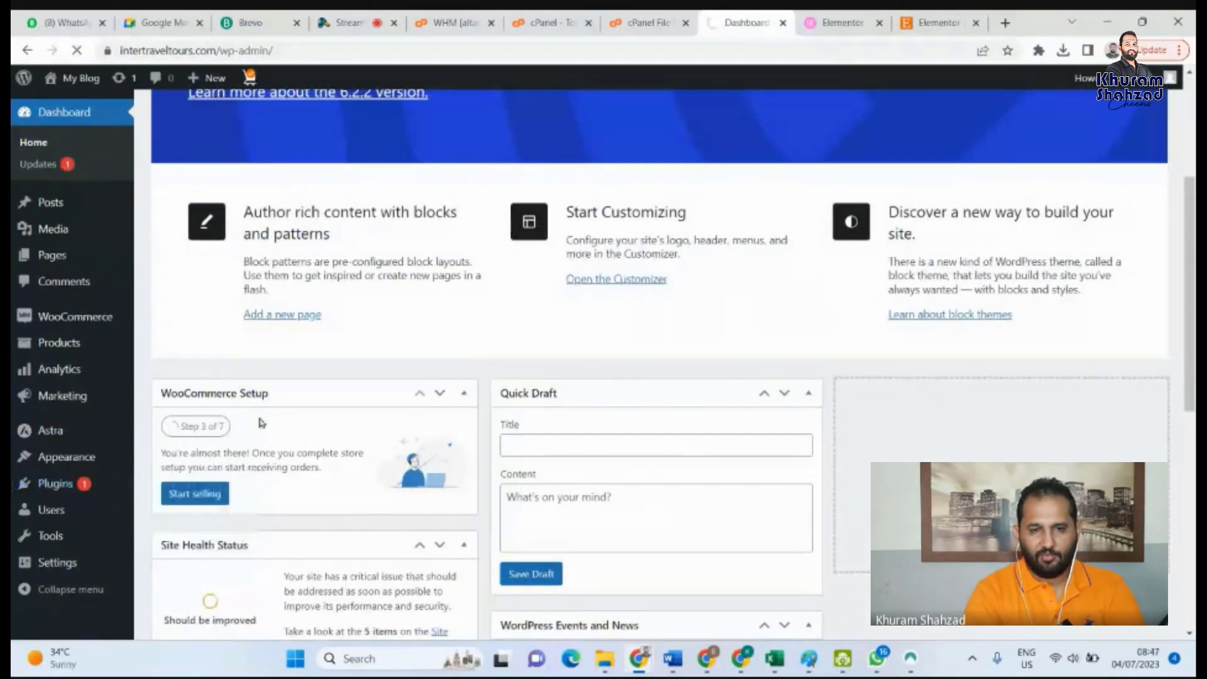
scroll(243, 365, down, 3)
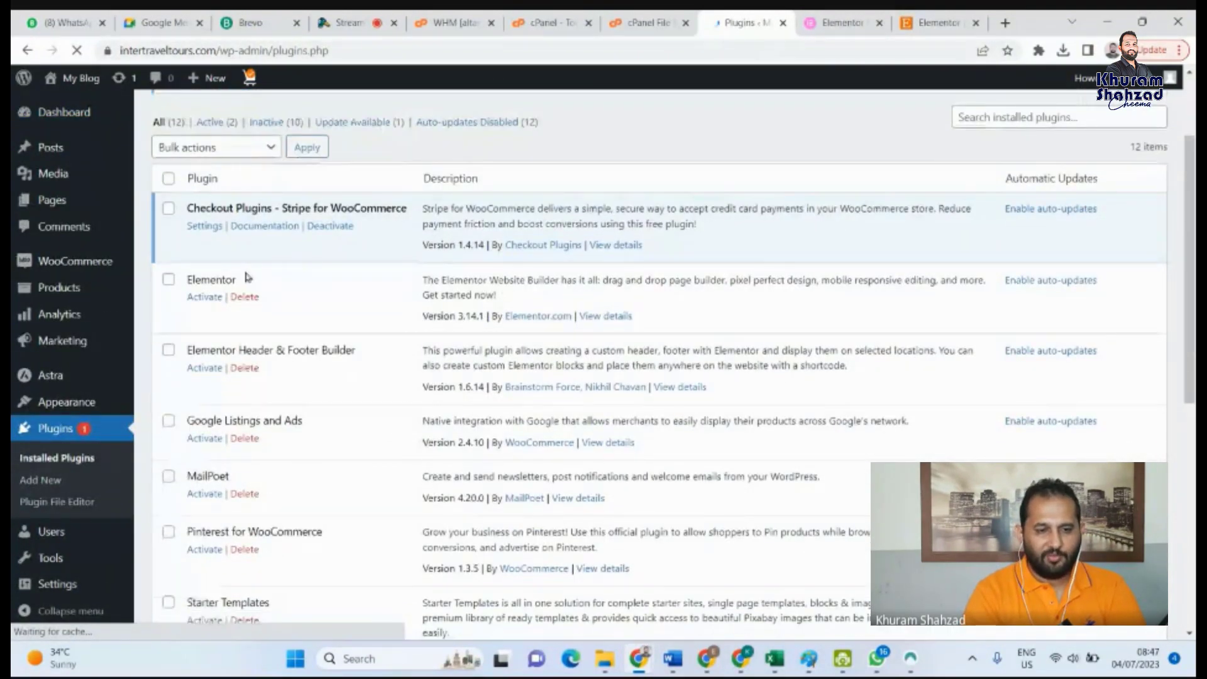
click(206, 298)
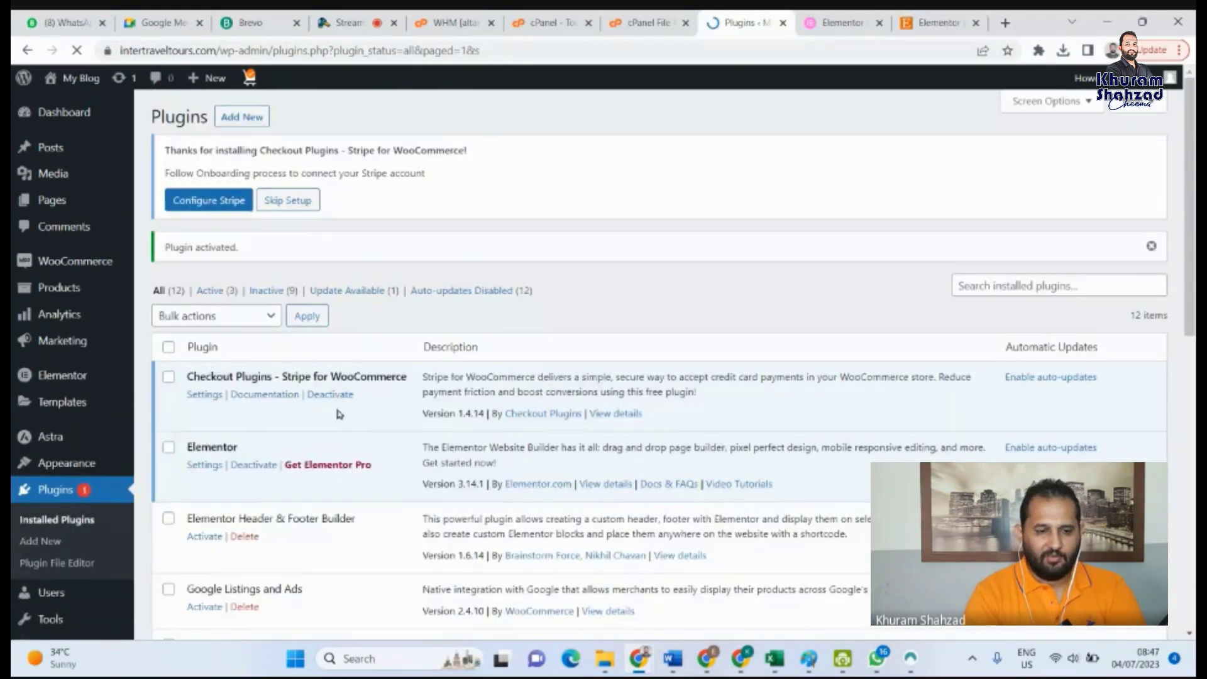
scroll(339, 414, down, 3)
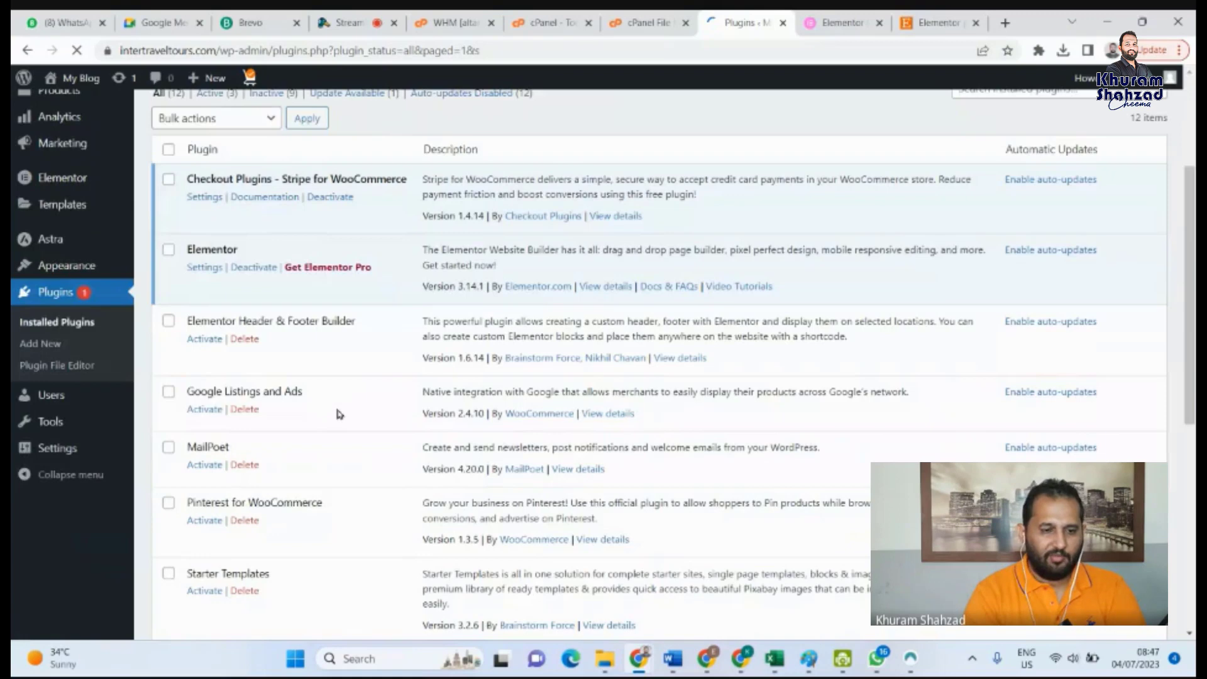
click(203, 342)
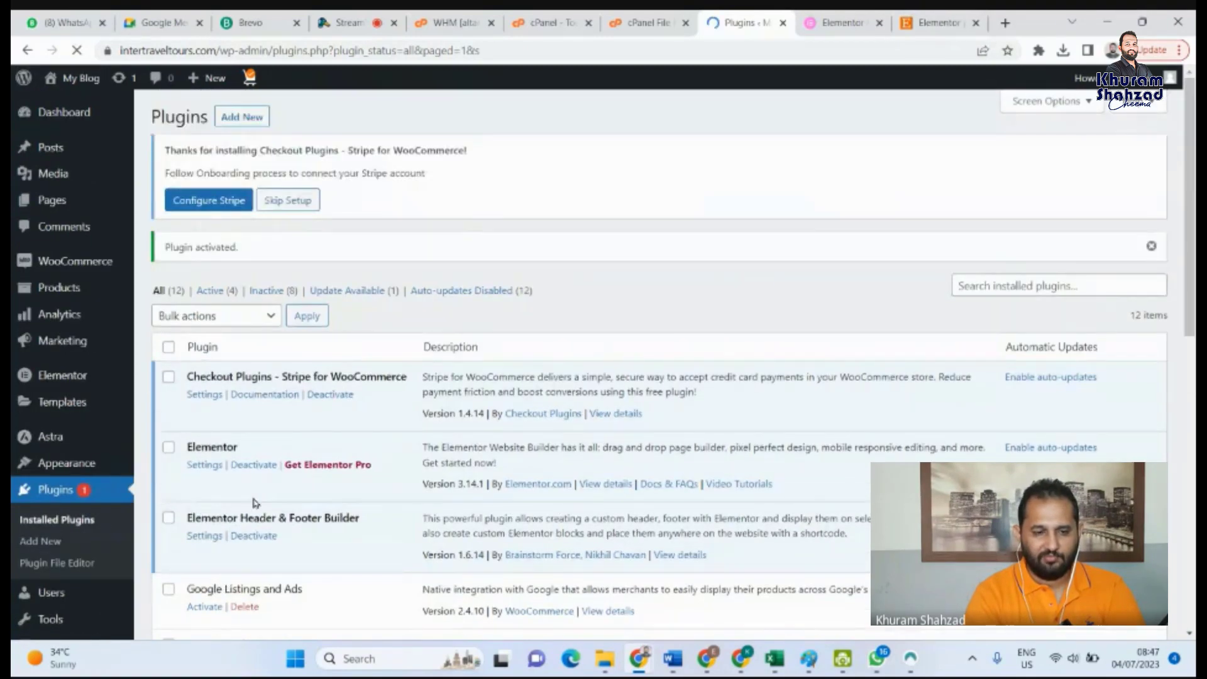
Activate the Google Listings and Ads plugin
scroll(254, 503, down, 5)
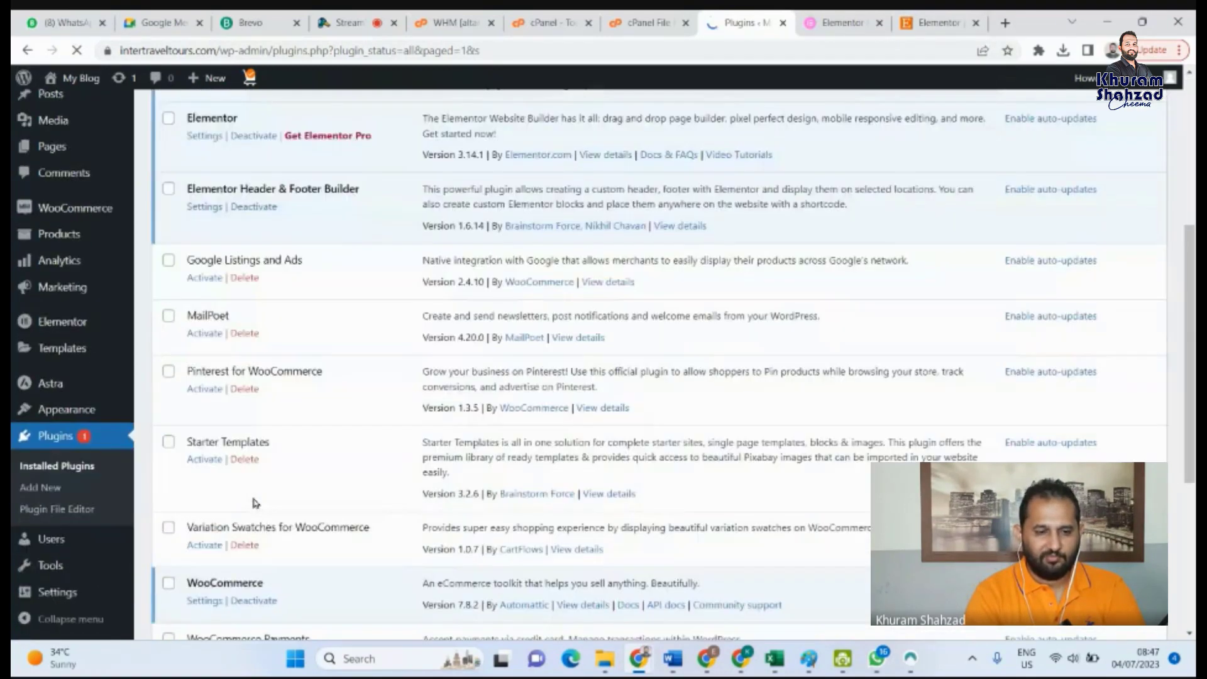
click(209, 278)
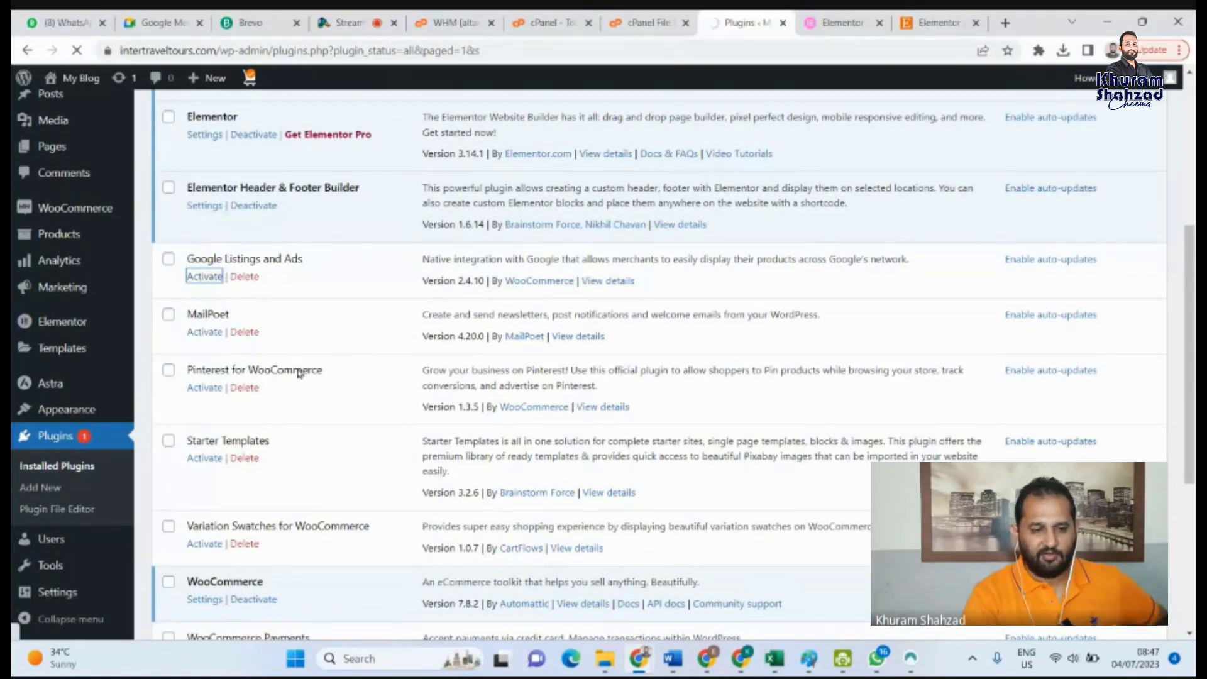
scroll(232, 431, down, 2)
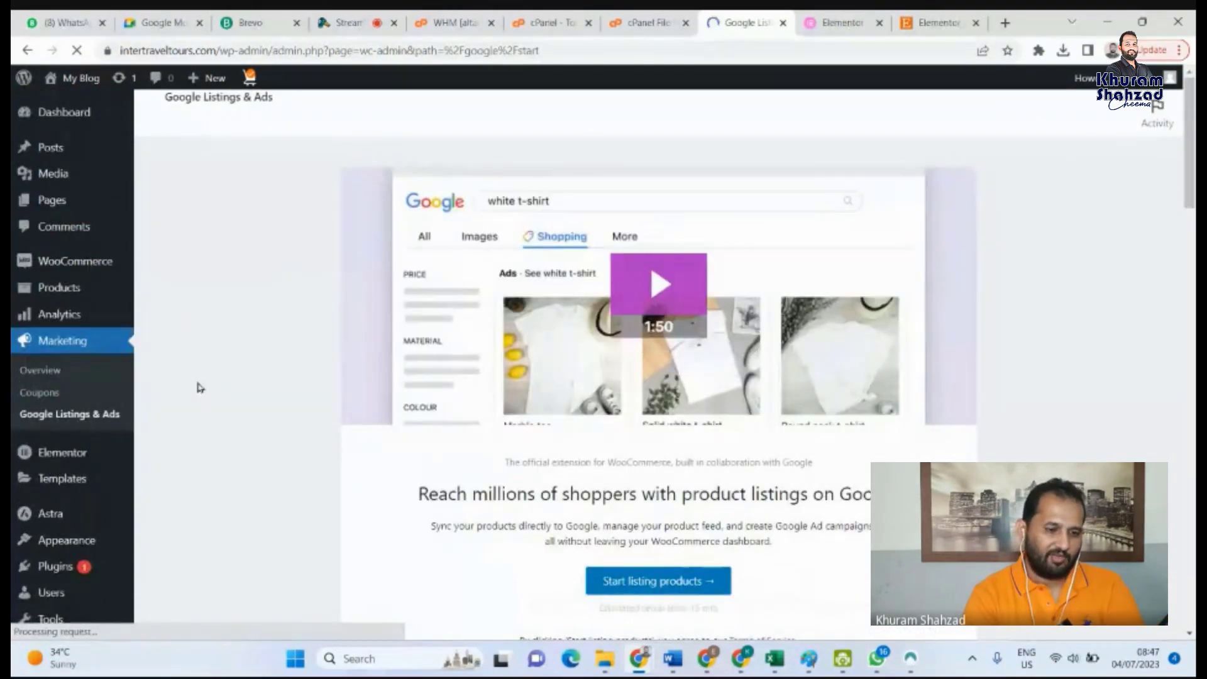
Open the site's front page, intertraveltours.com, in a new browser tab to check how it displays
click(1002, 25)
text(int)
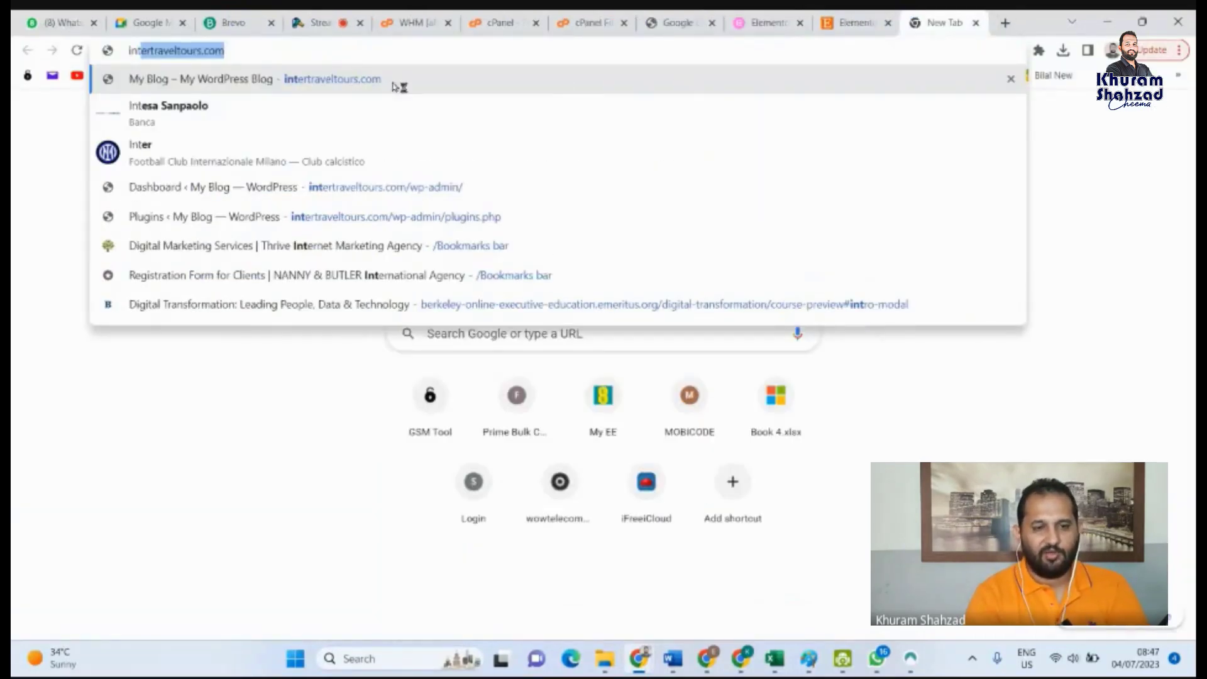
click(383, 81)
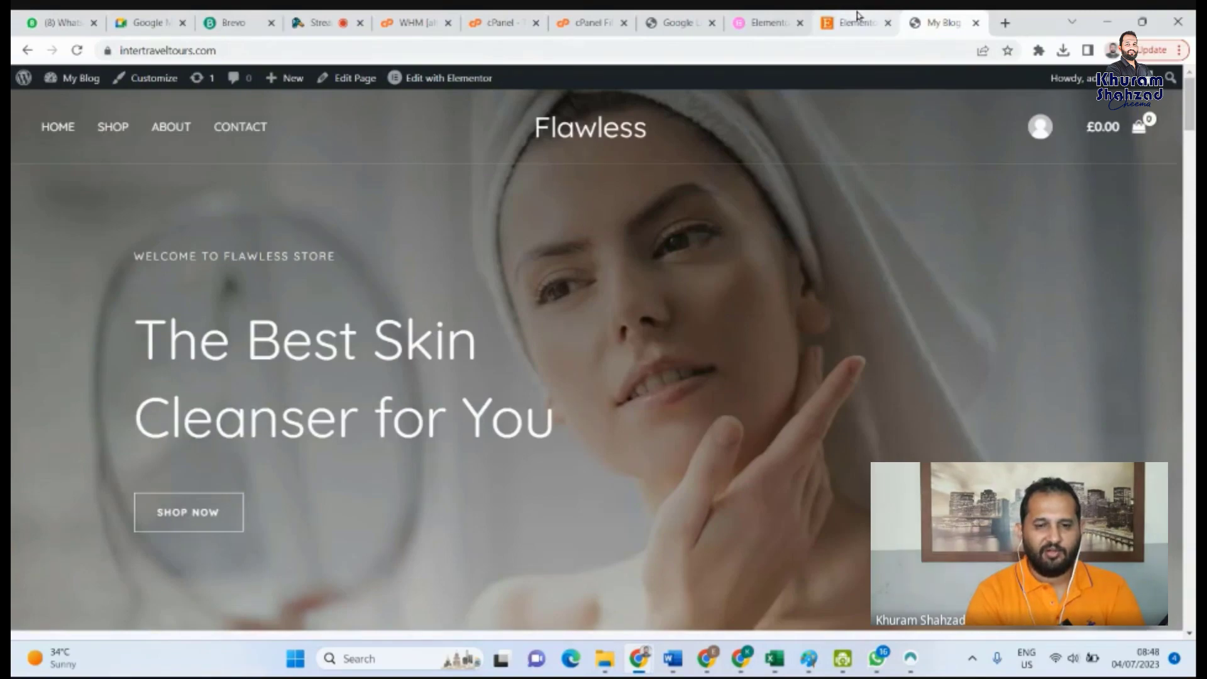
Return to the site's WordPress admin and activate WooCommerce Payments from the installed plugins list
click(859, 19)
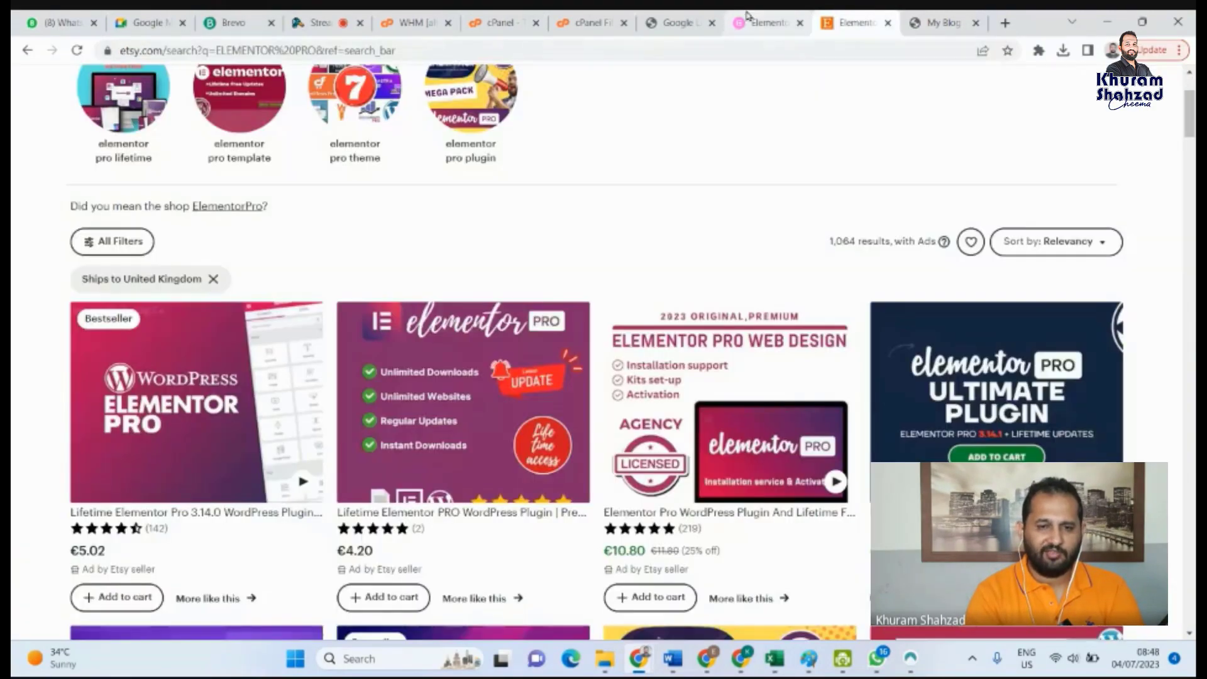
click(593, 19)
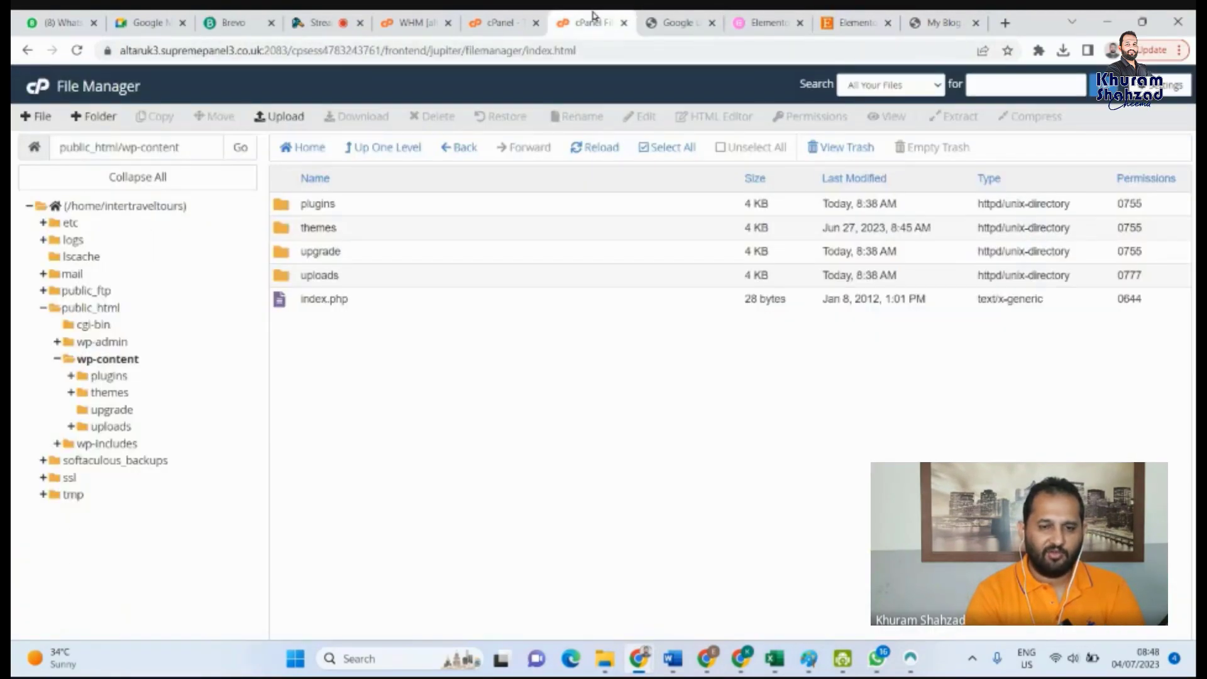
click(670, 19)
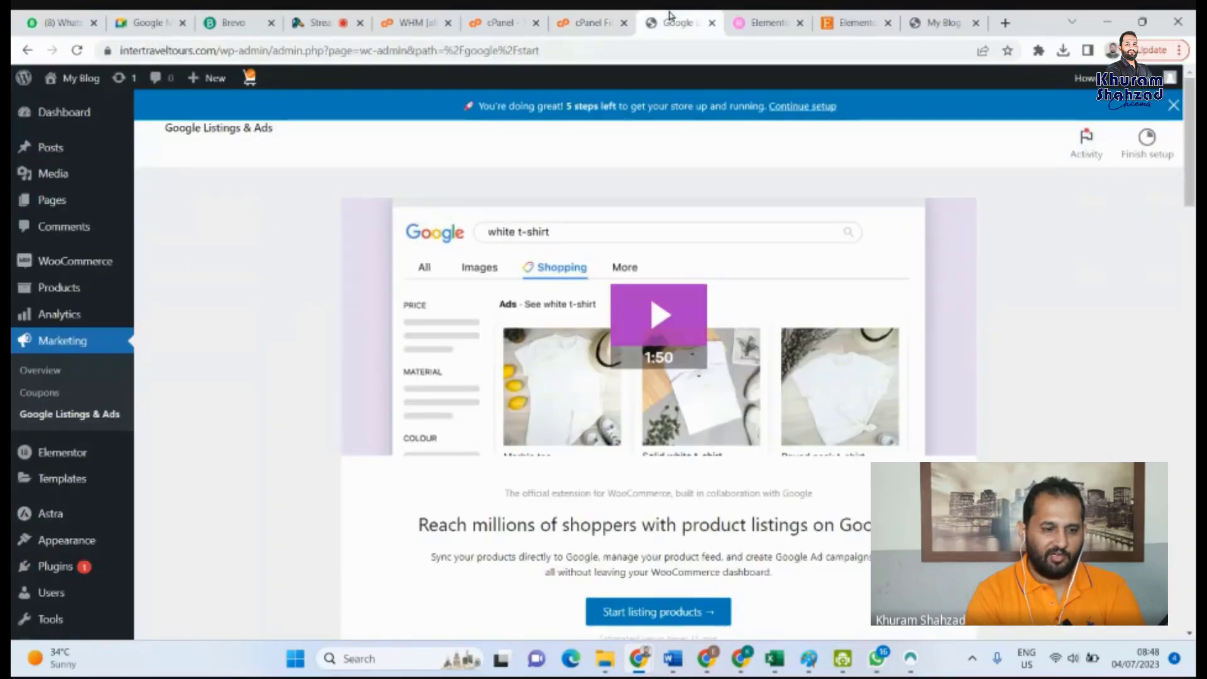
scroll(182, 383, down, 3)
mouse_move(55, 487)
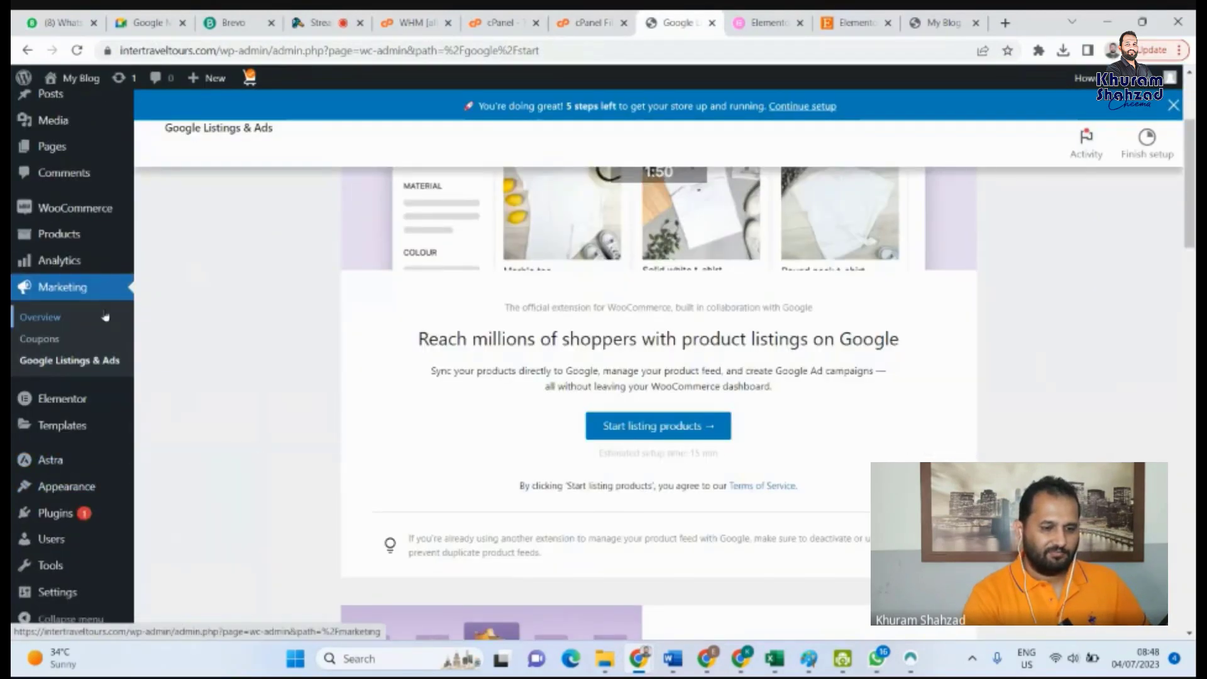
scroll(93, 490, up, 2)
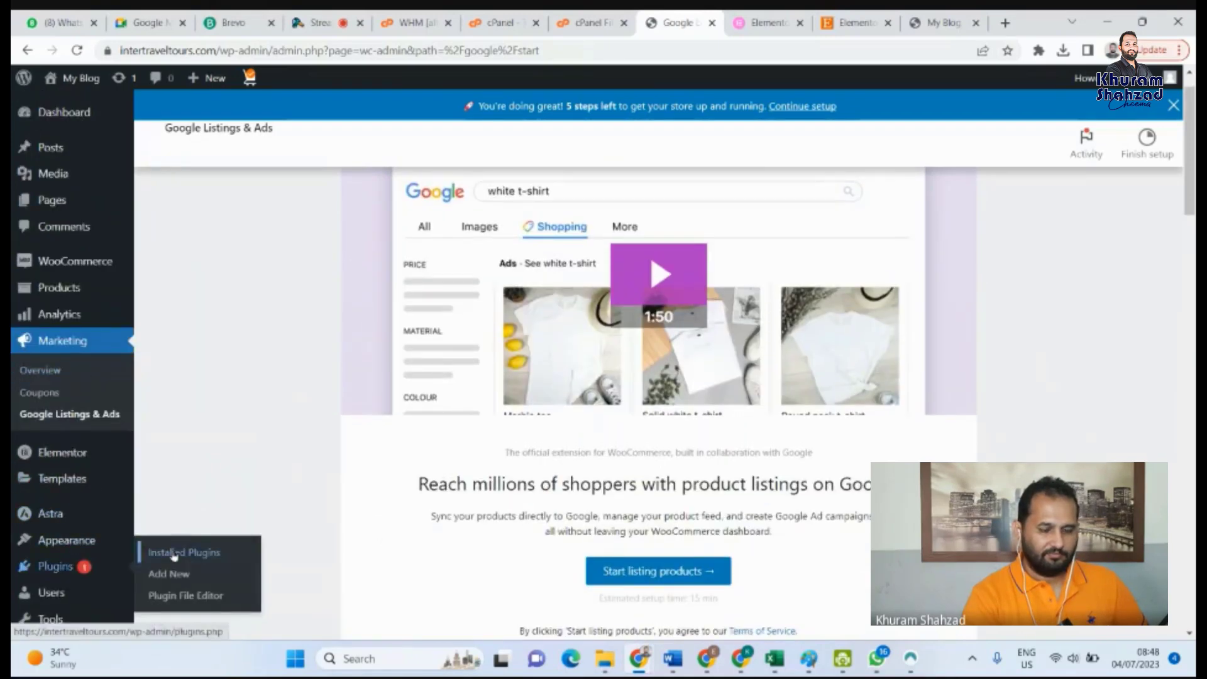
click(160, 549)
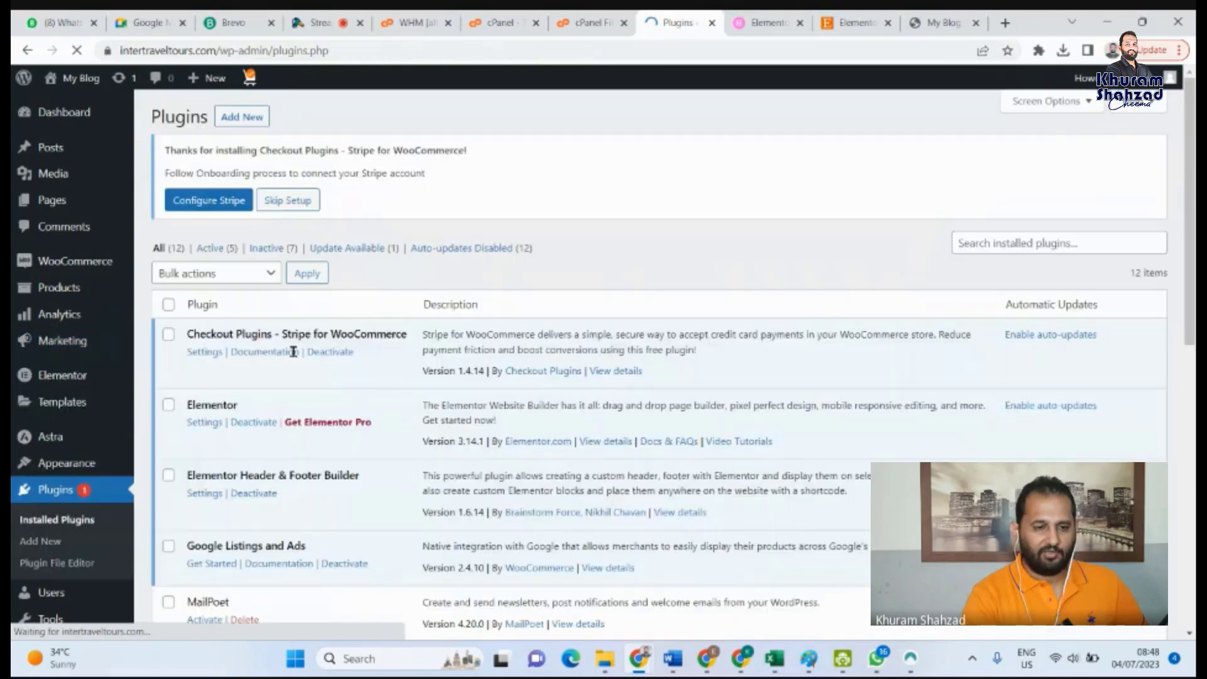
scroll(317, 482, down, 8)
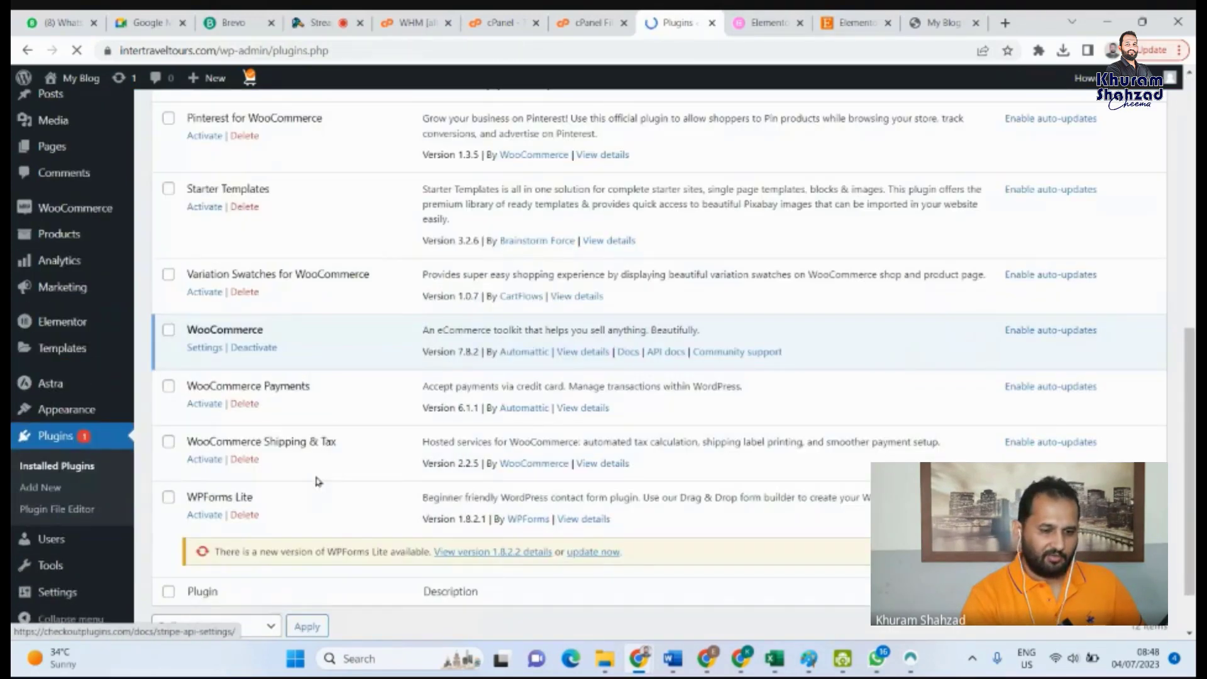
scroll(317, 481, down, 1)
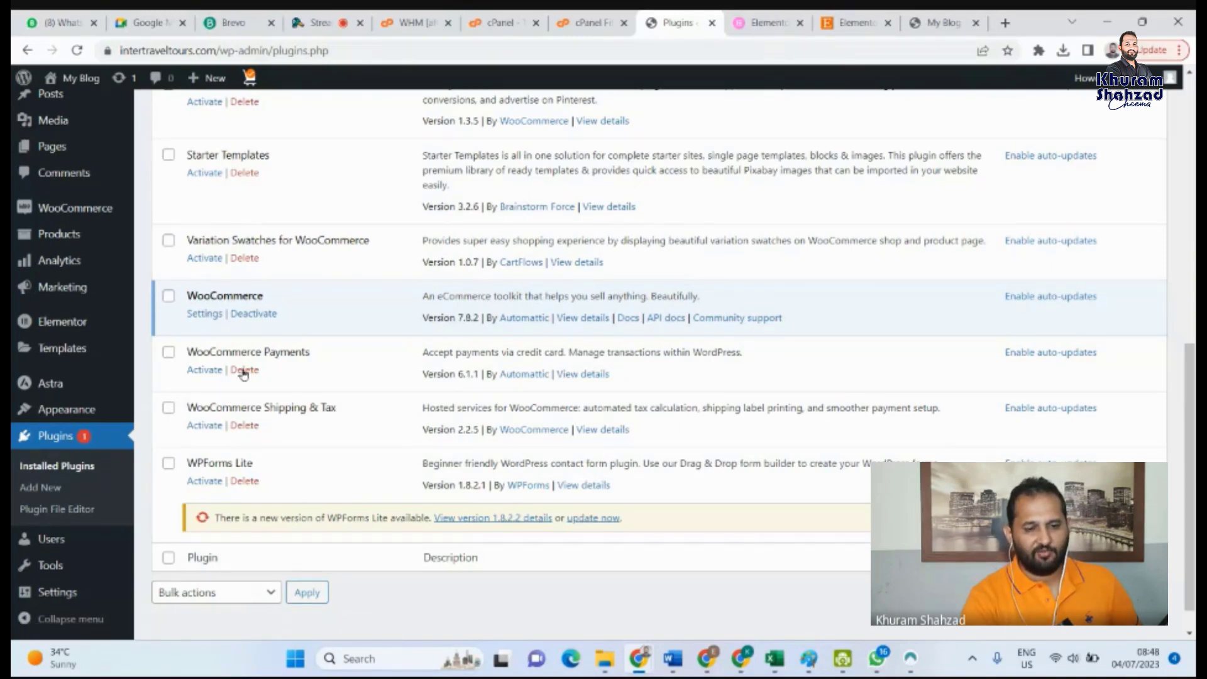
click(205, 370)
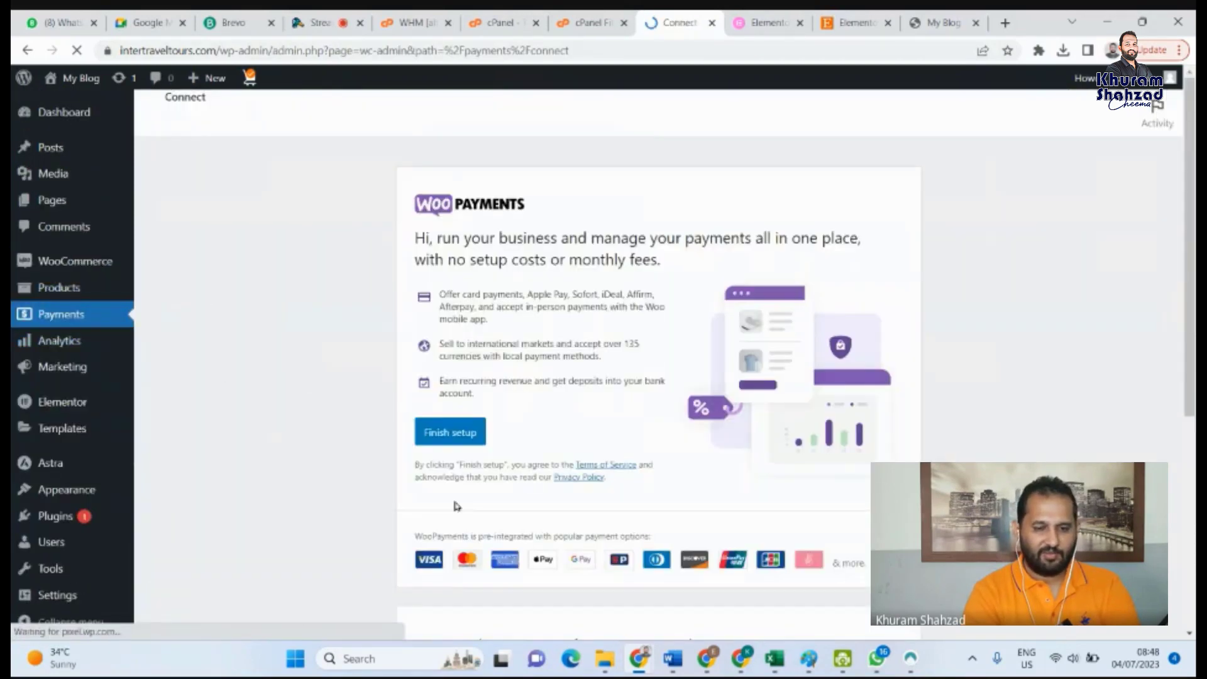
Leave the WooPayments setup page for the installed plugins list and activate WooCommerce Shipping & Tax
scroll(524, 434, down, 4)
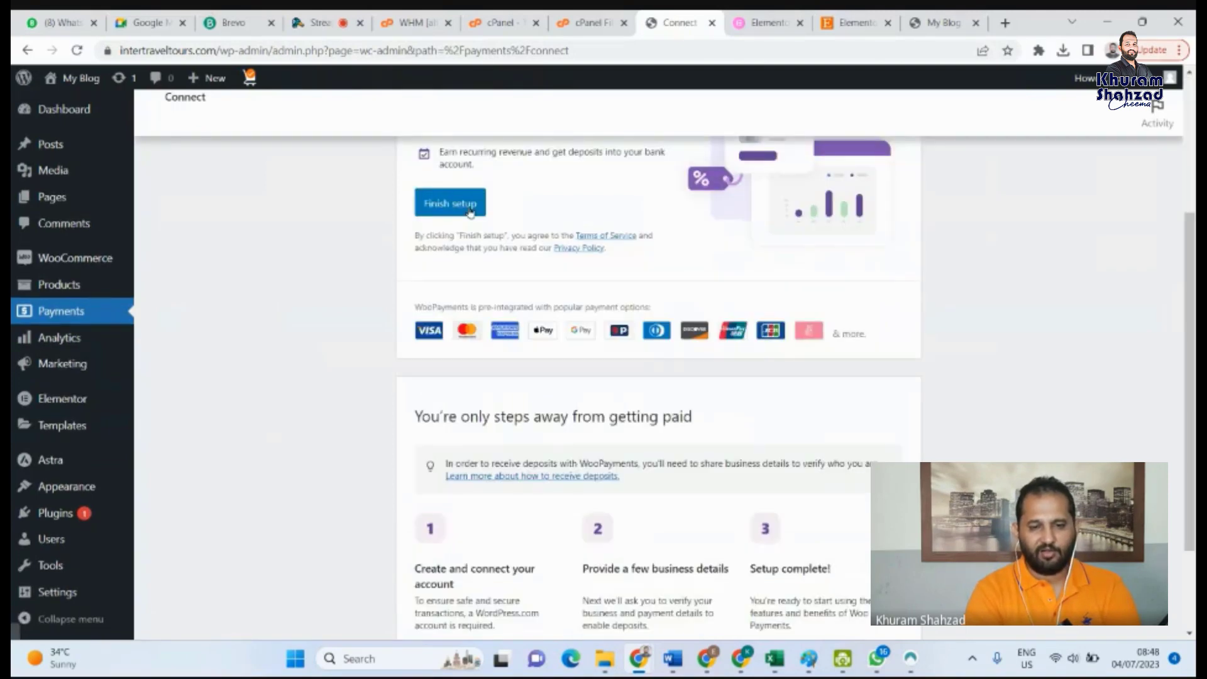
scroll(519, 395, down, 1)
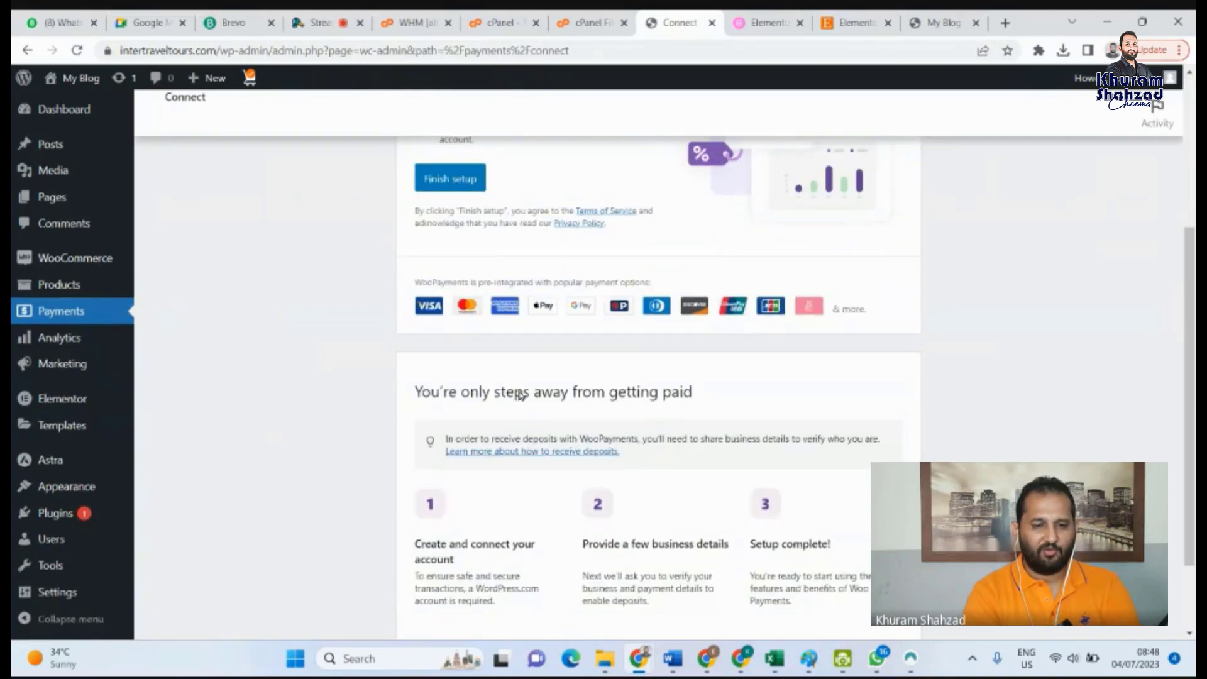
scroll(519, 395, up, 2)
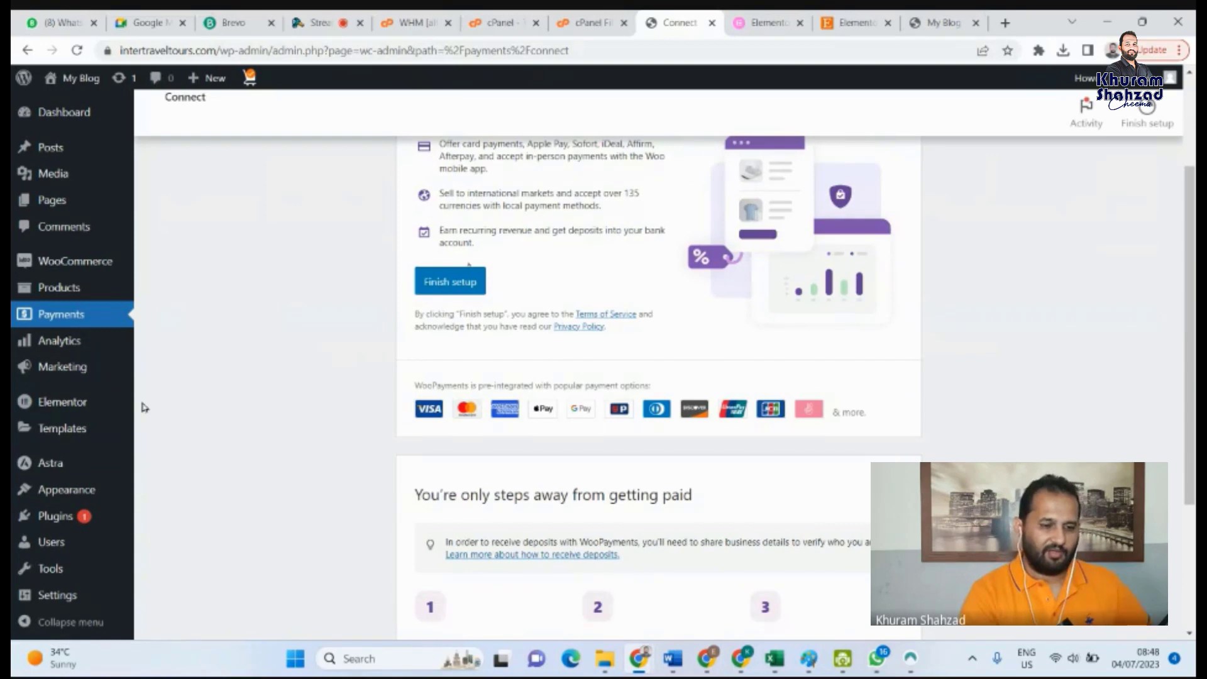
scroll(141, 406, down, 1)
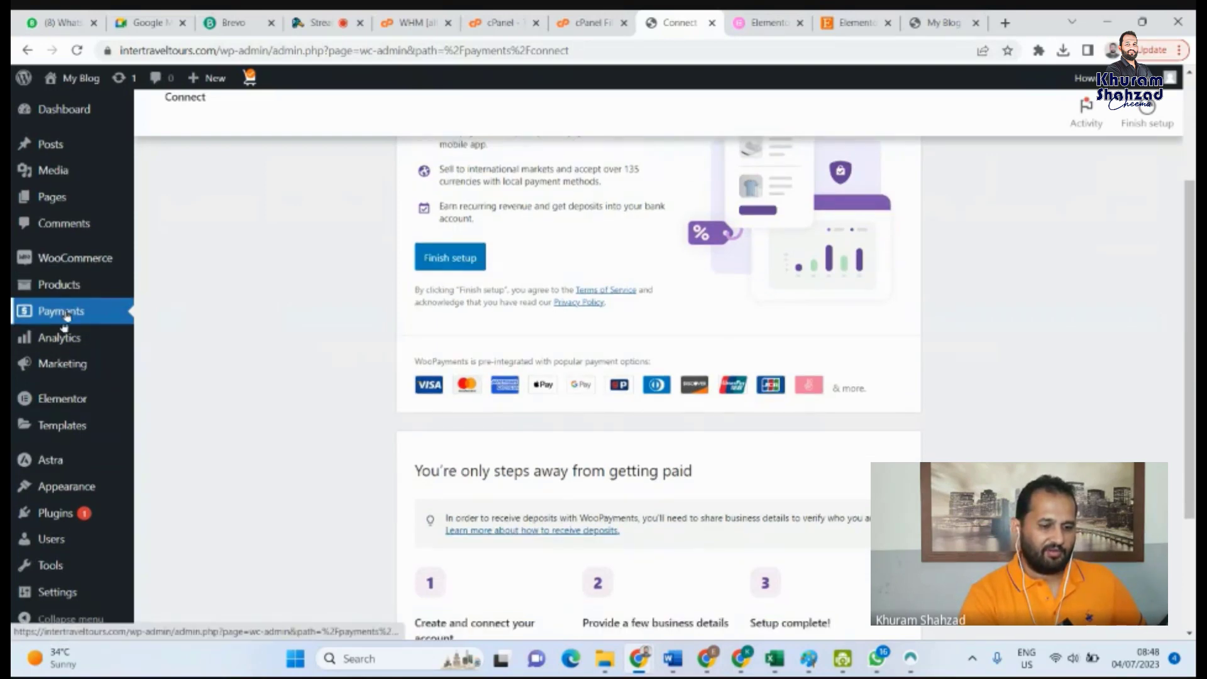
scroll(66, 415, down, 3)
mouse_move(66, 513)
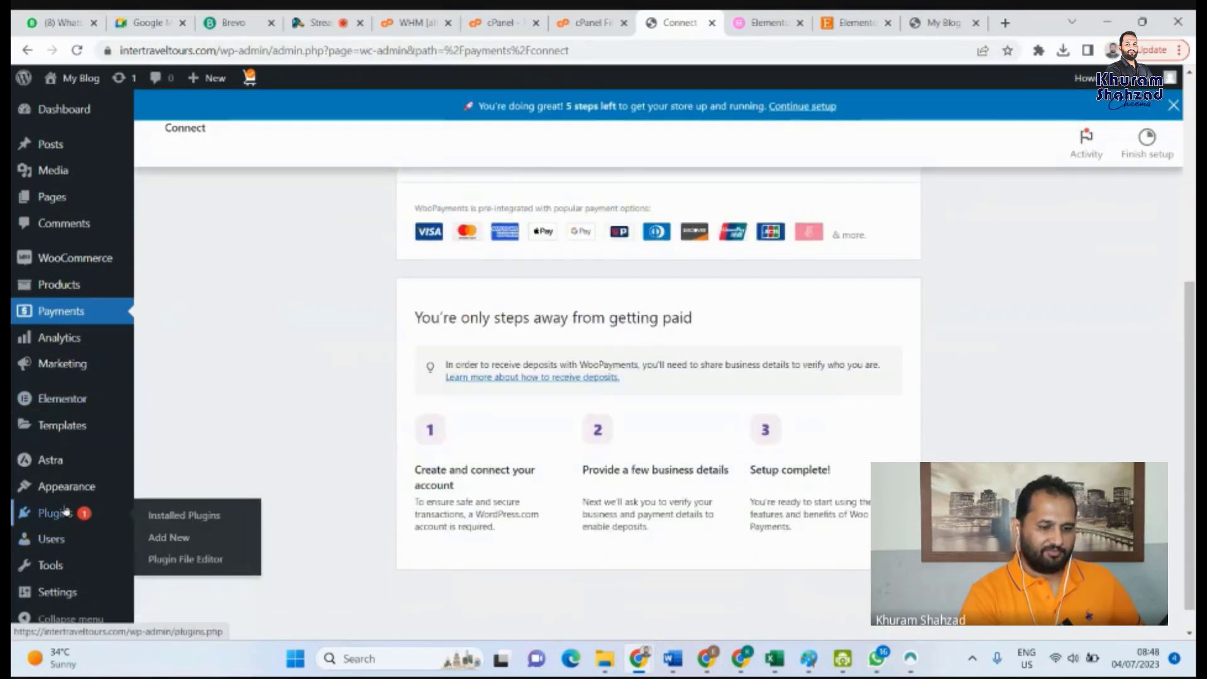
click(167, 518)
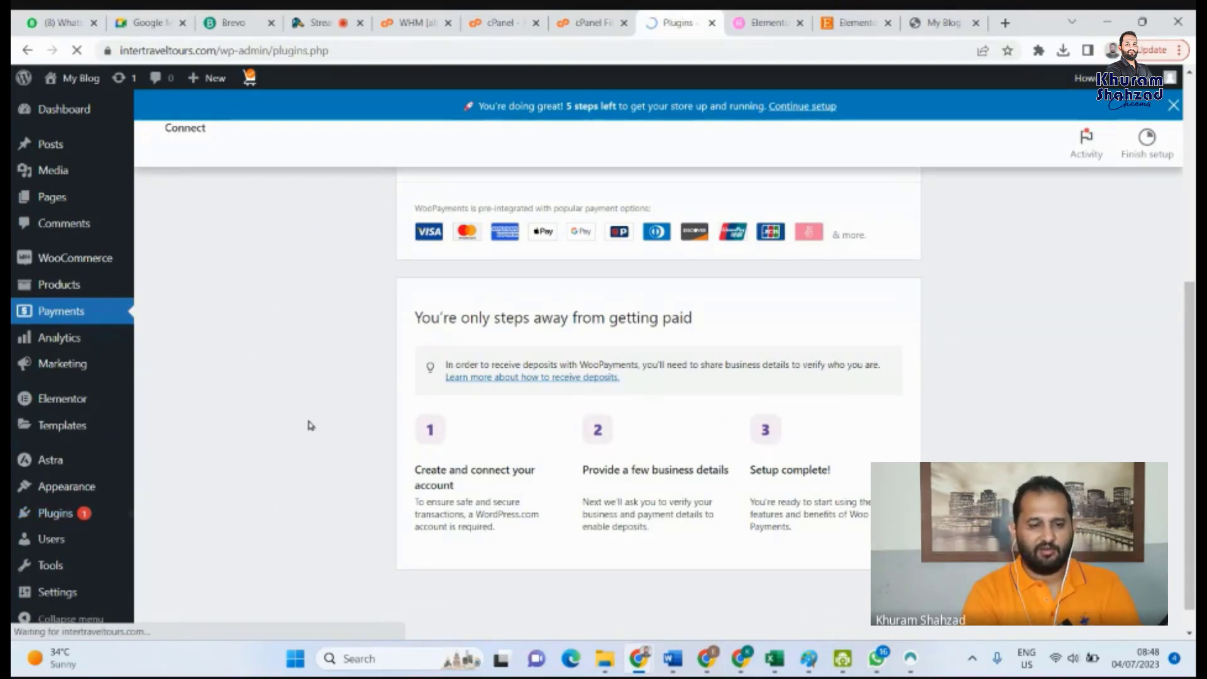
scroll(310, 426, down, 3)
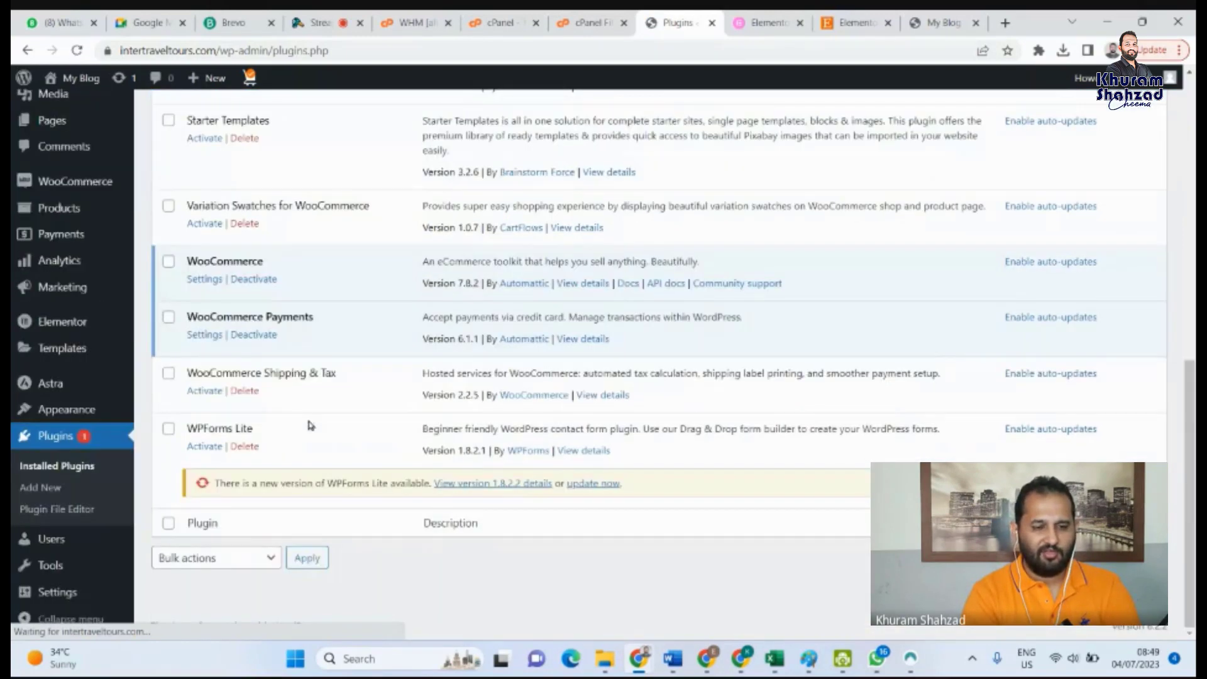
click(199, 393)
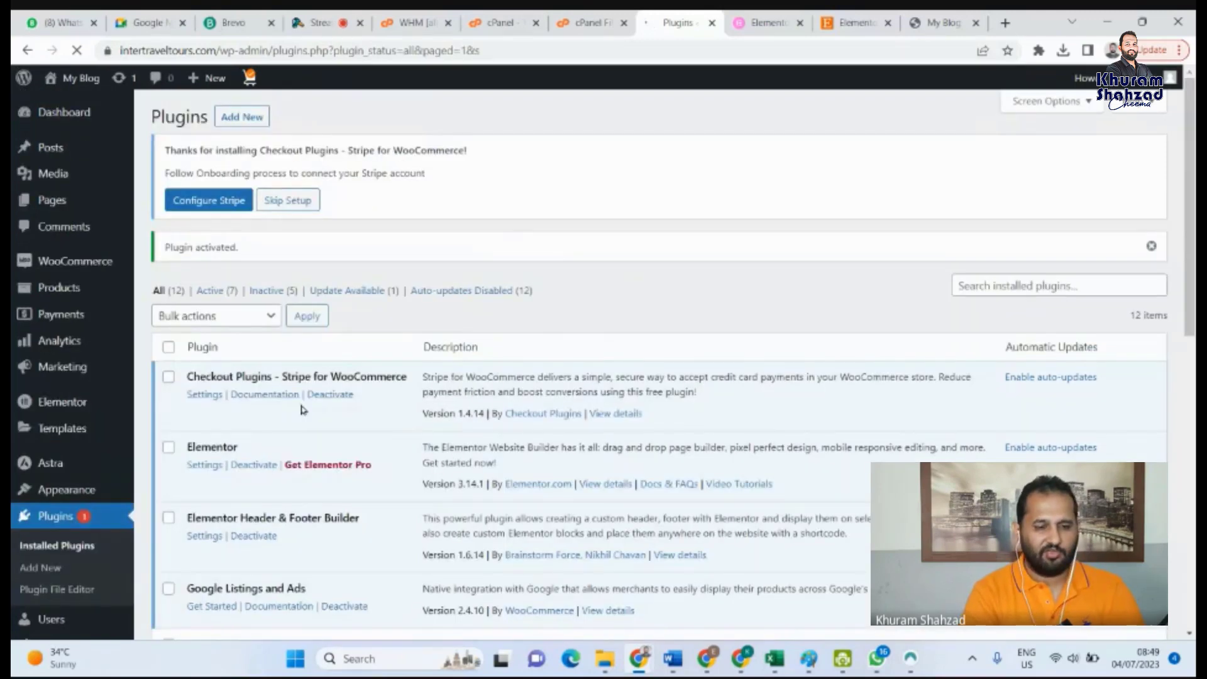
Activate the Starter Templates and Variation Swatches for WooCommerce plugins
scroll(303, 409, down, 10)
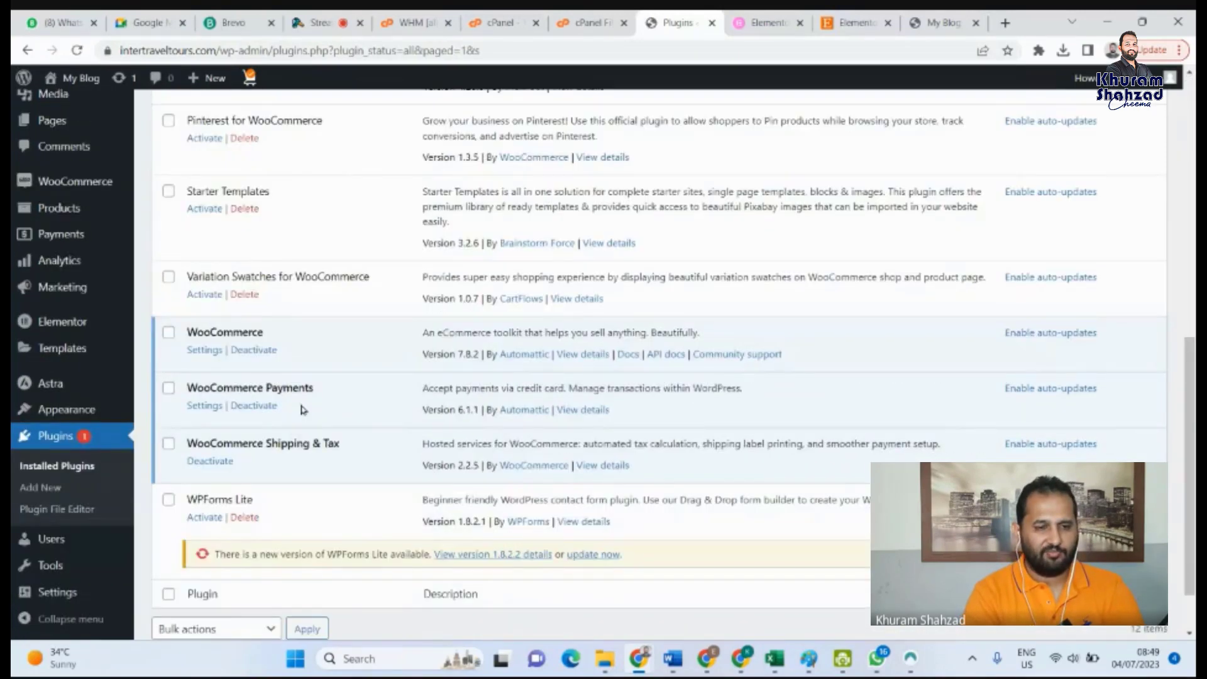
click(197, 213)
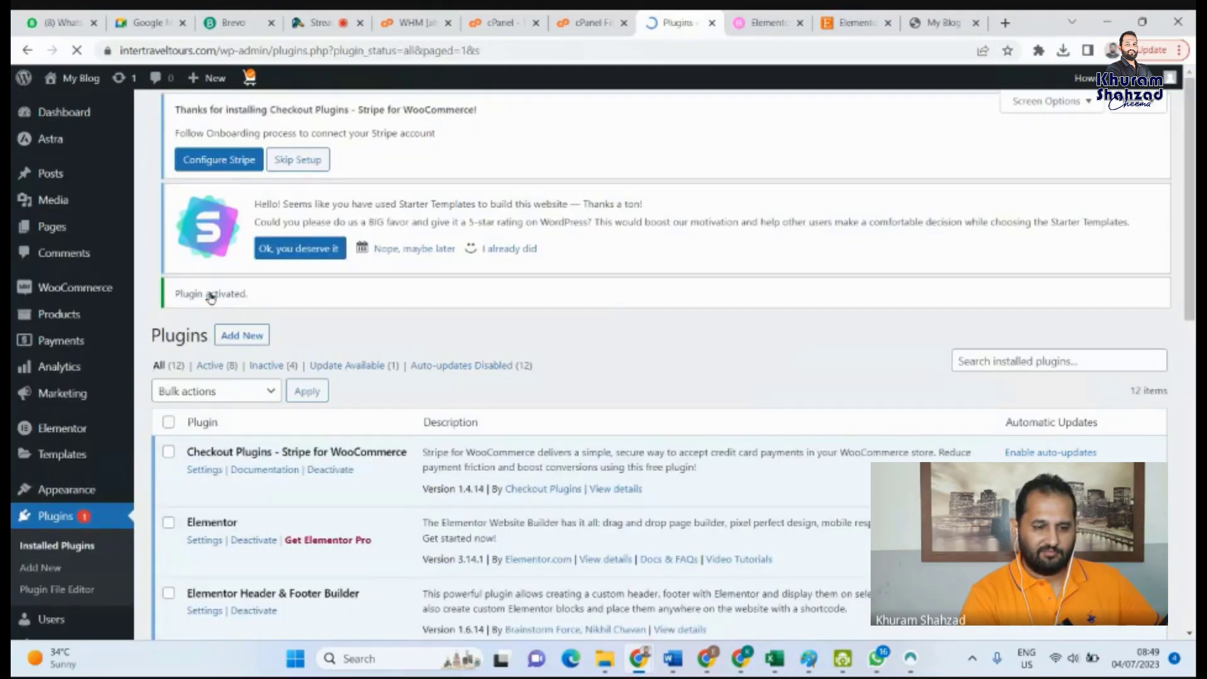
scroll(267, 498, down, 6)
scroll(268, 498, down, 3)
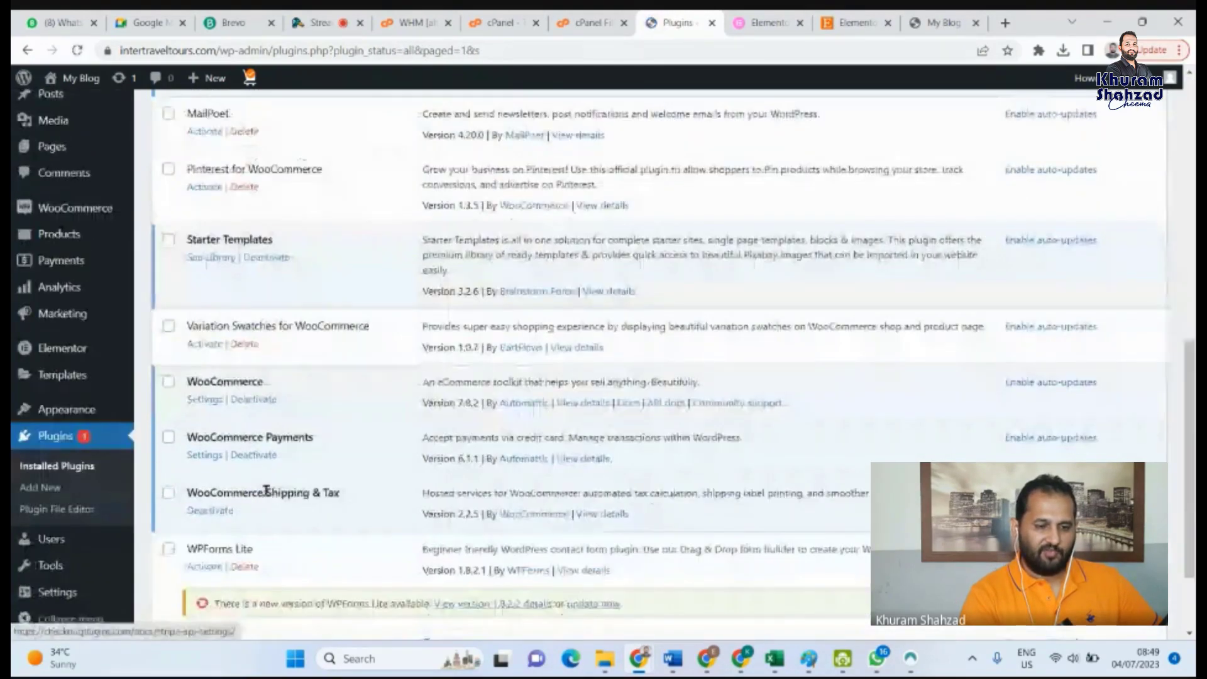
click(208, 345)
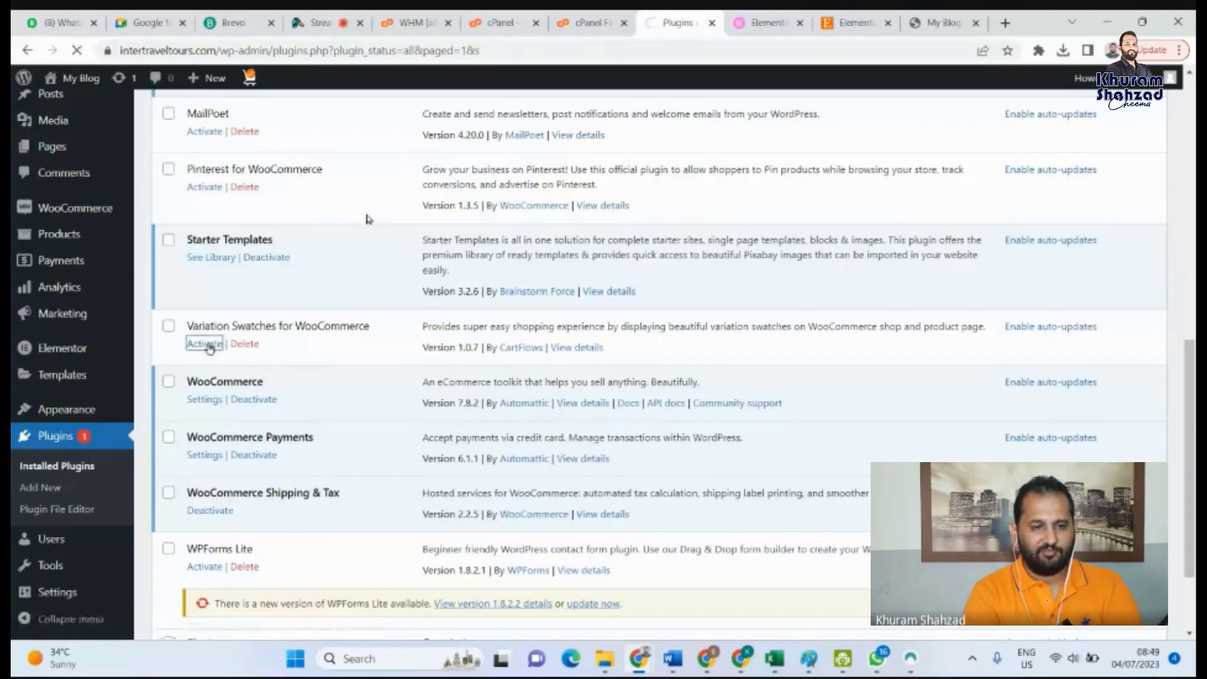
Activate the Pinterest for WooCommerce plugin
scroll(236, 333, up, 2)
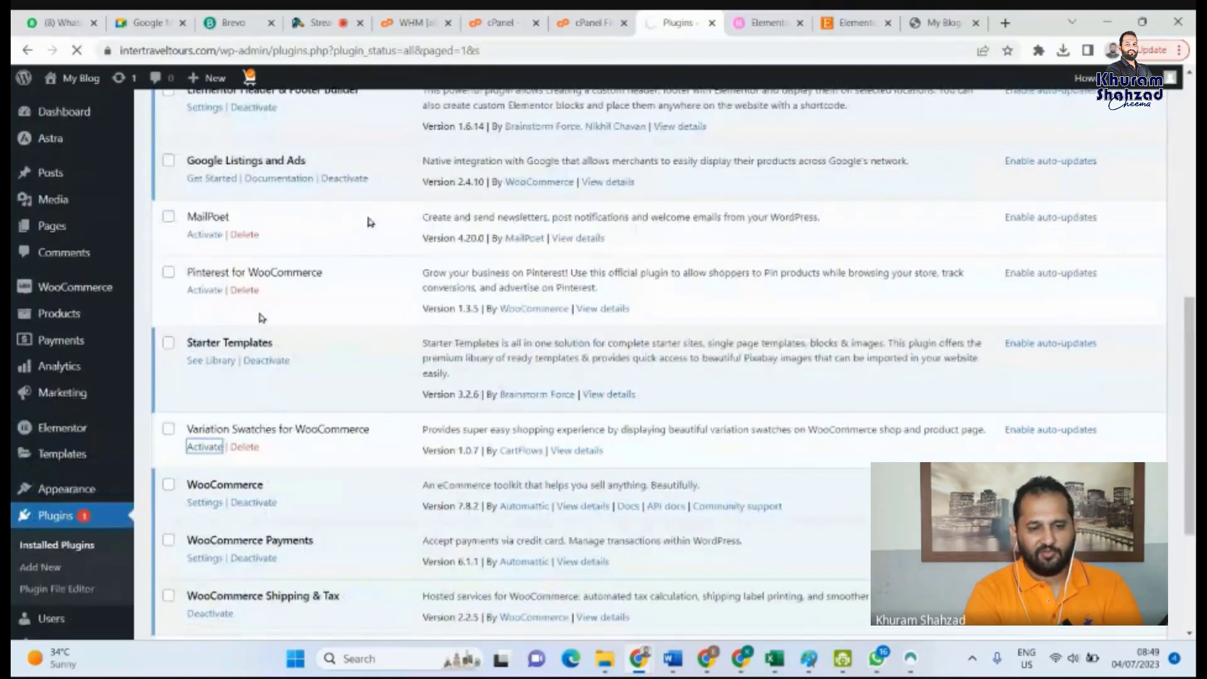
click(201, 277)
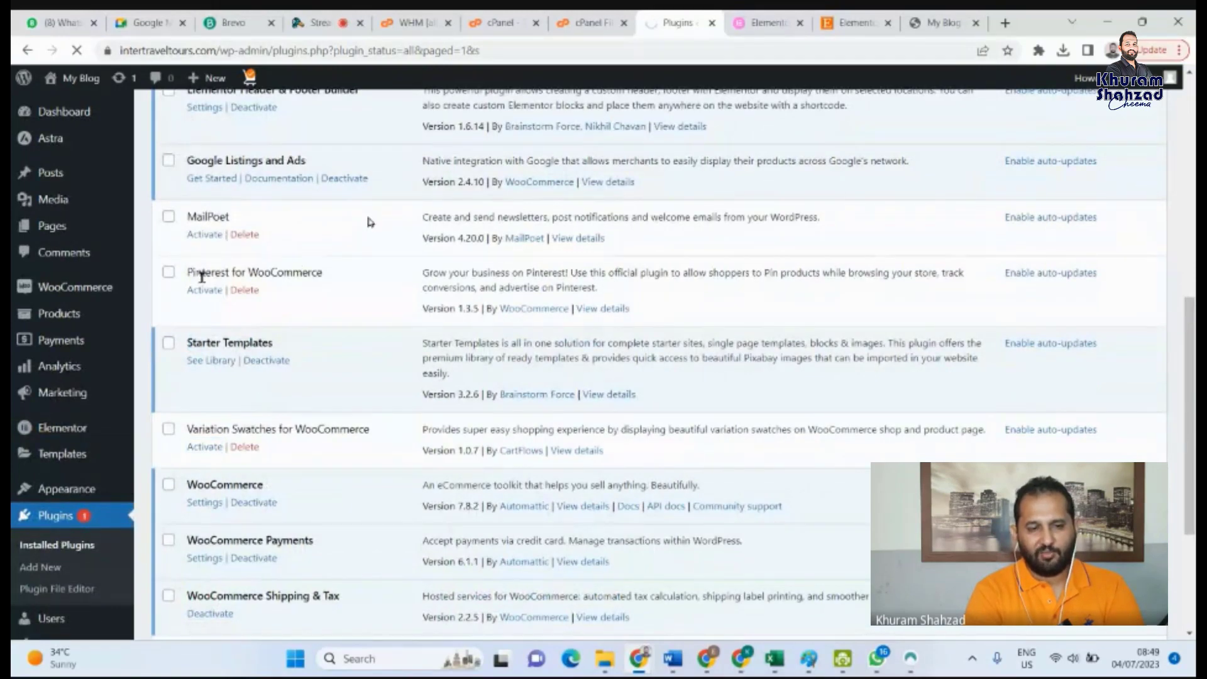
scroll(255, 444, down, 5)
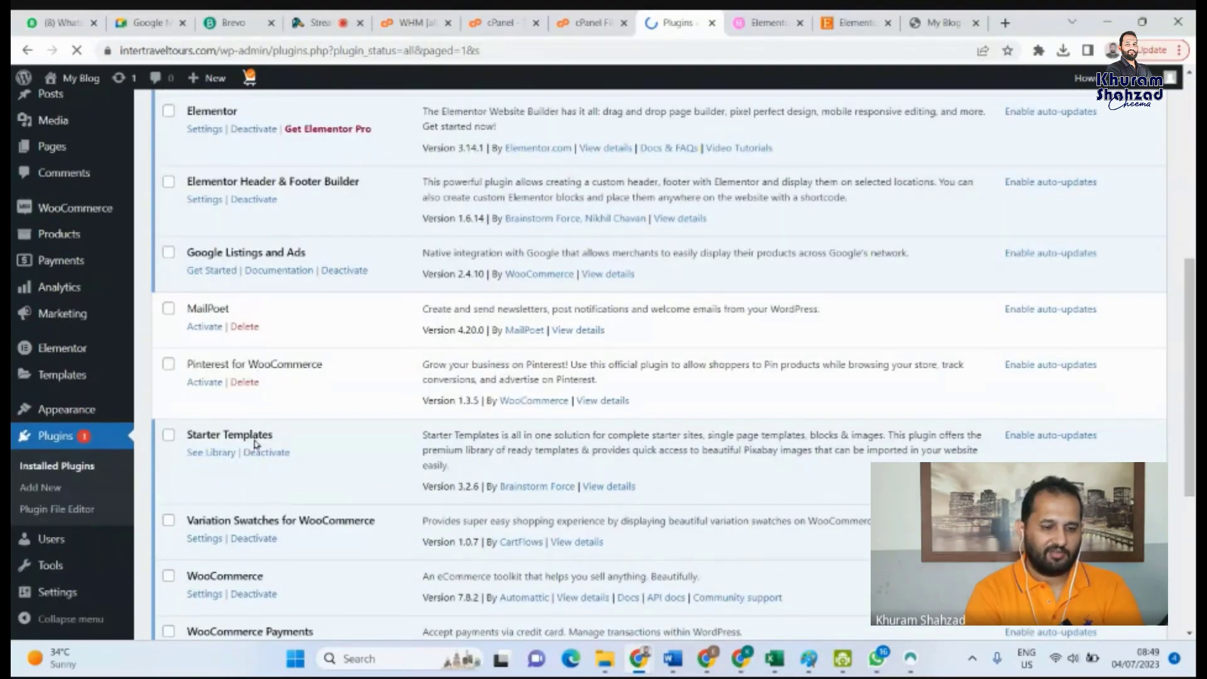
click(205, 383)
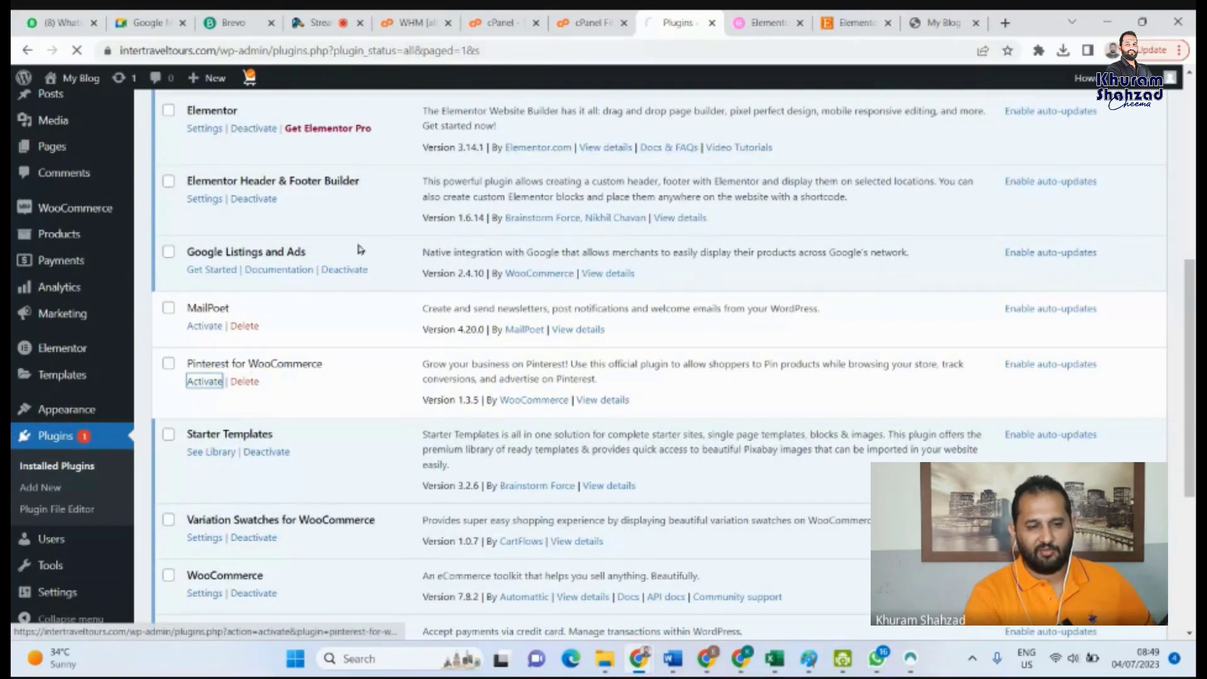
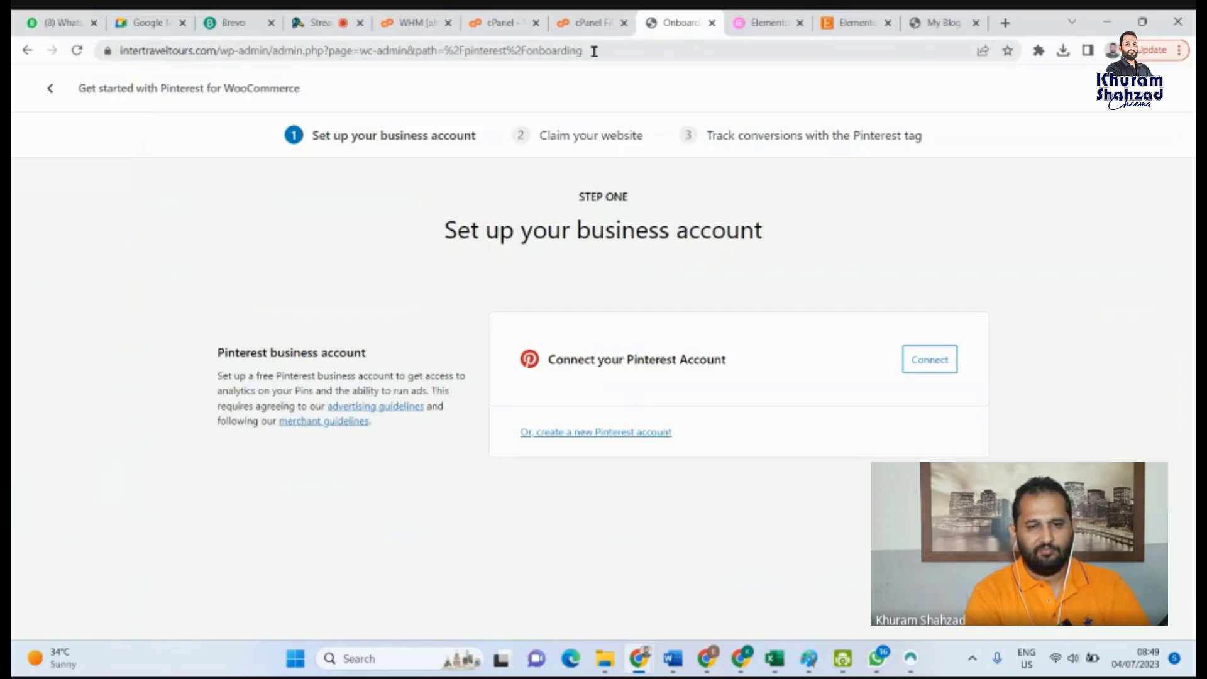
Leave the Pinterest onboarding page for the dashboard at intertraveltours.com/wp-admin/ and dismiss the WhatsApp notification
drag(594, 51, 272, 55)
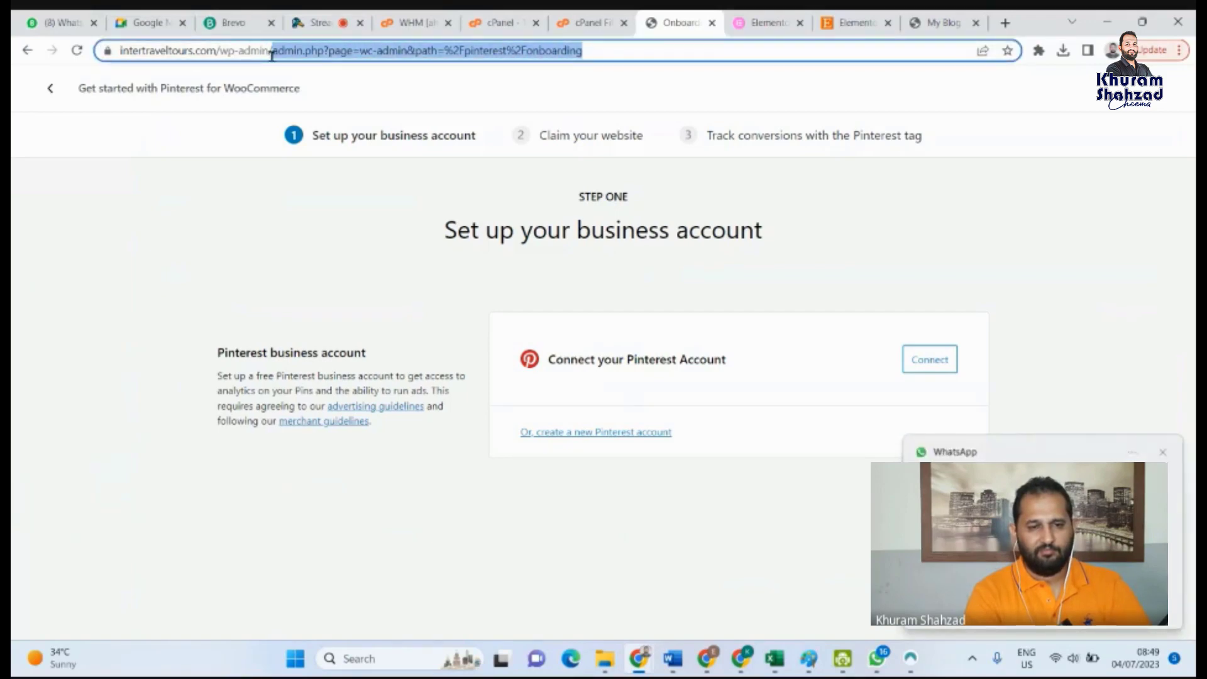
key(BackSpace)
key(Return)
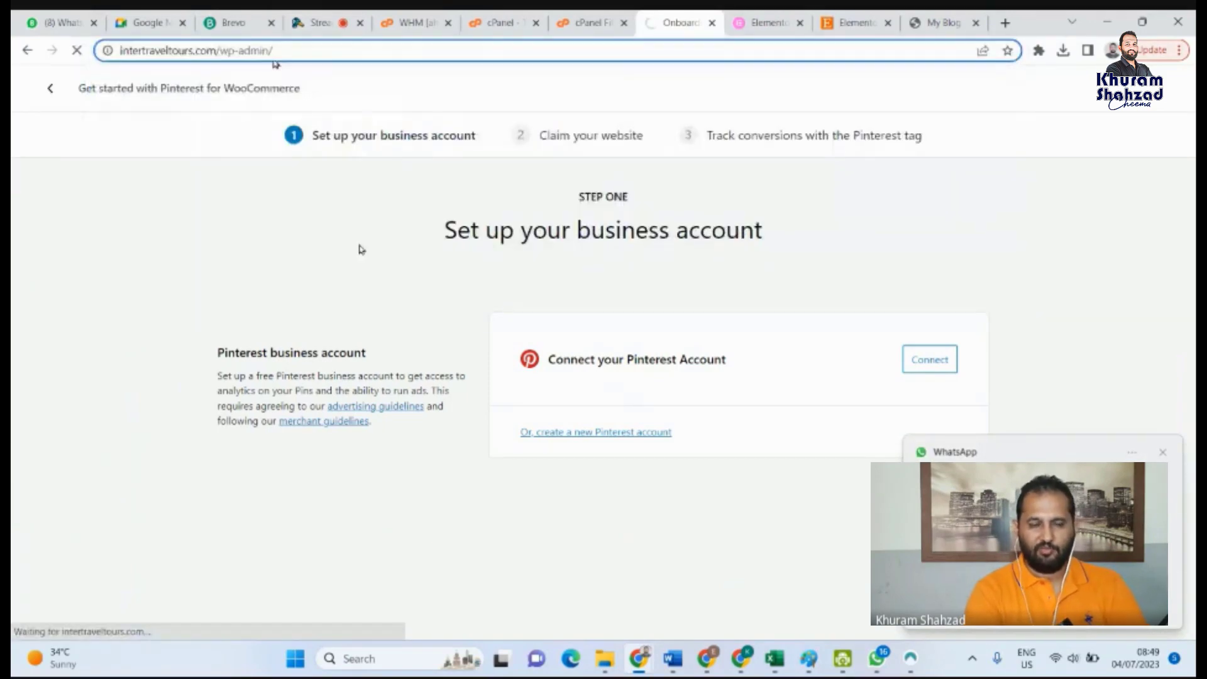
click(1163, 452)
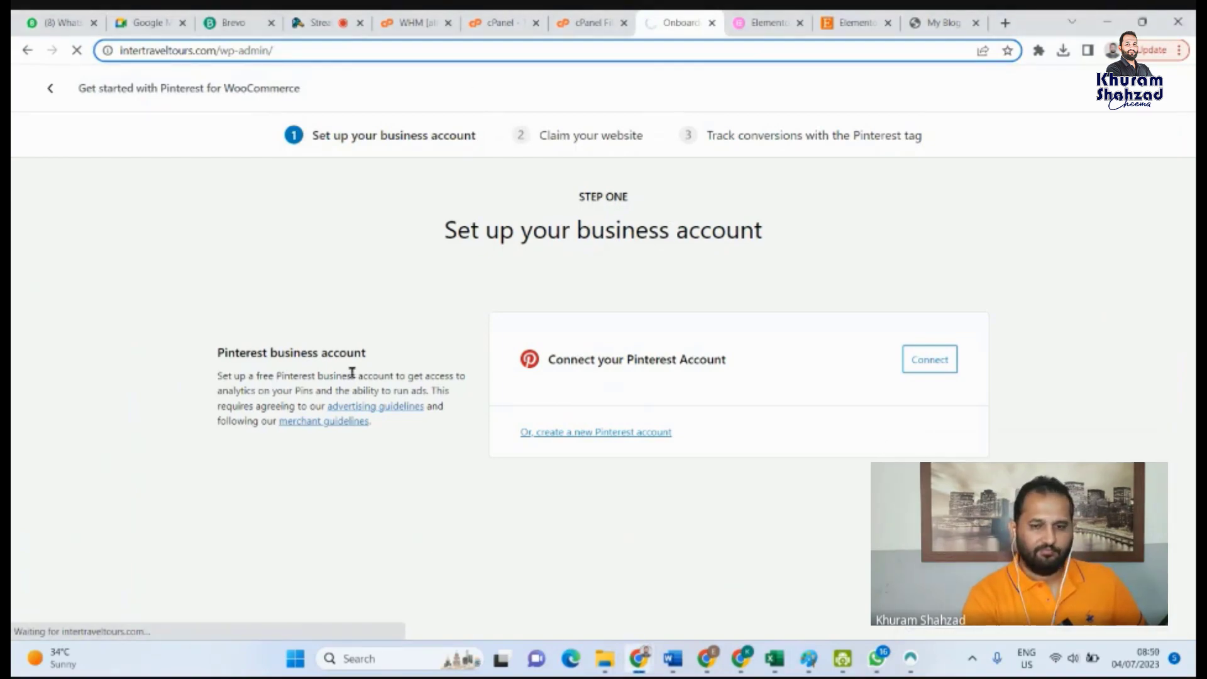
Close the Elementor browser tab and the Etsy search tab for Elementor Pro
click(778, 17)
click(800, 23)
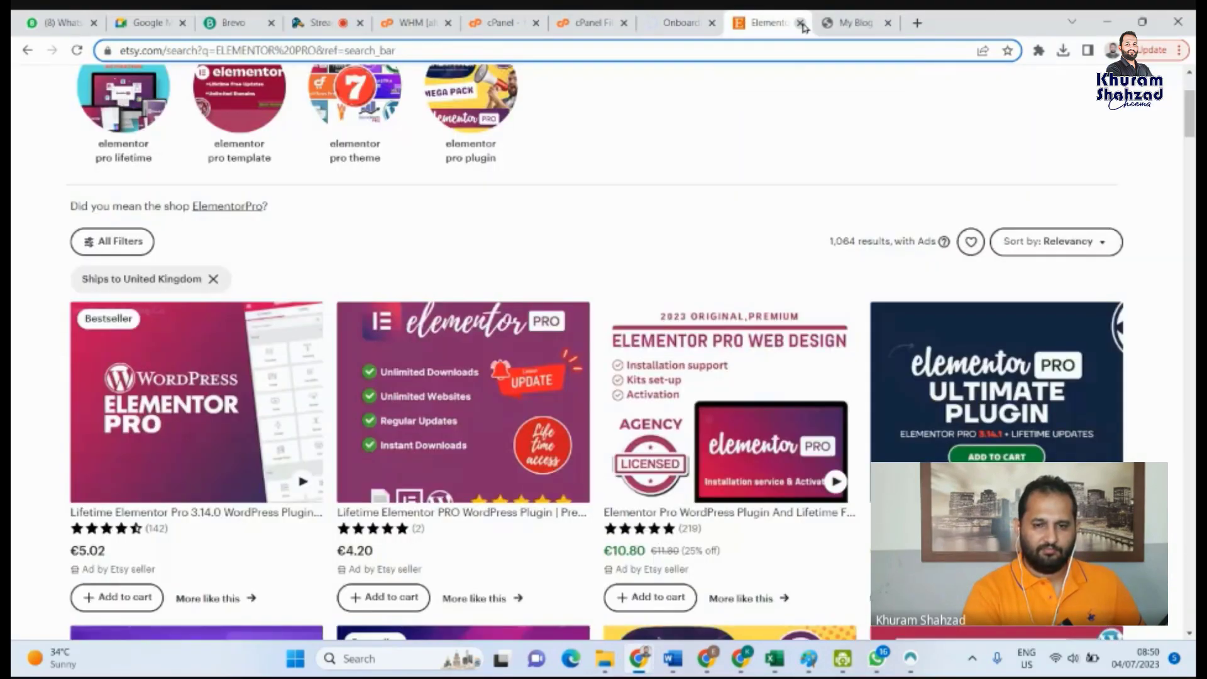
click(800, 23)
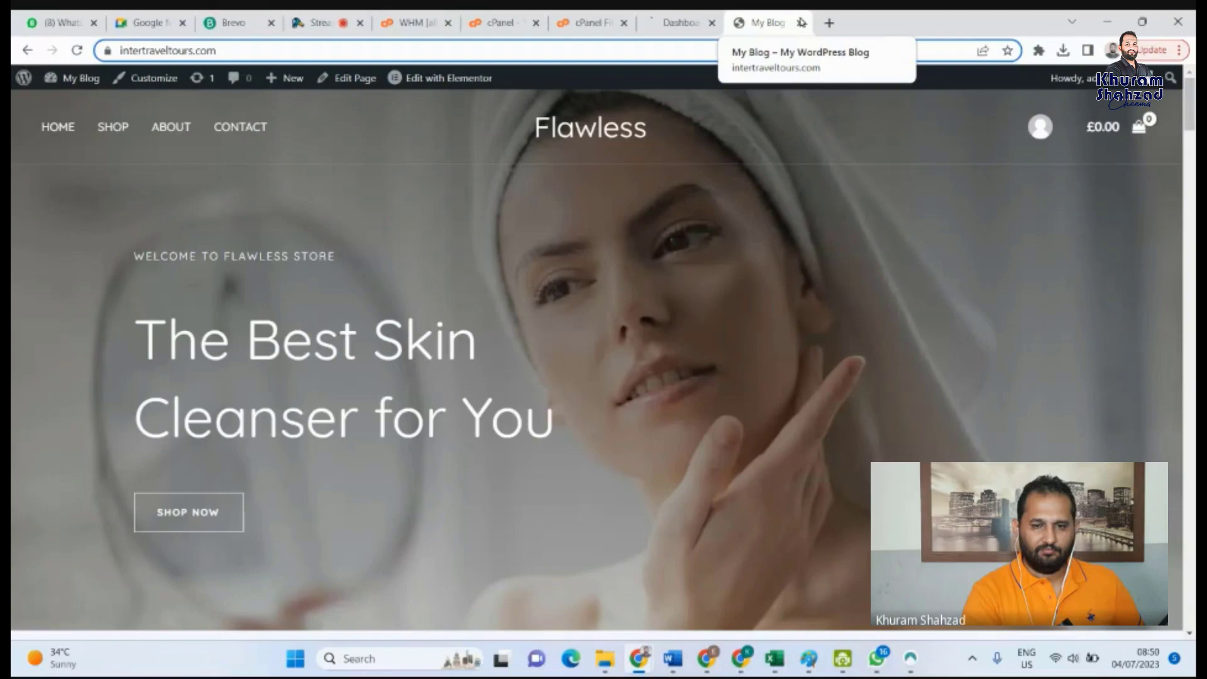
Return to the WordPress dashboard and examine its overview widgets and the WooCommerce, Products, Payments and Elementor entries of the admin menu
click(689, 23)
scroll(250, 381, down, 5)
scroll(250, 382, down, 2)
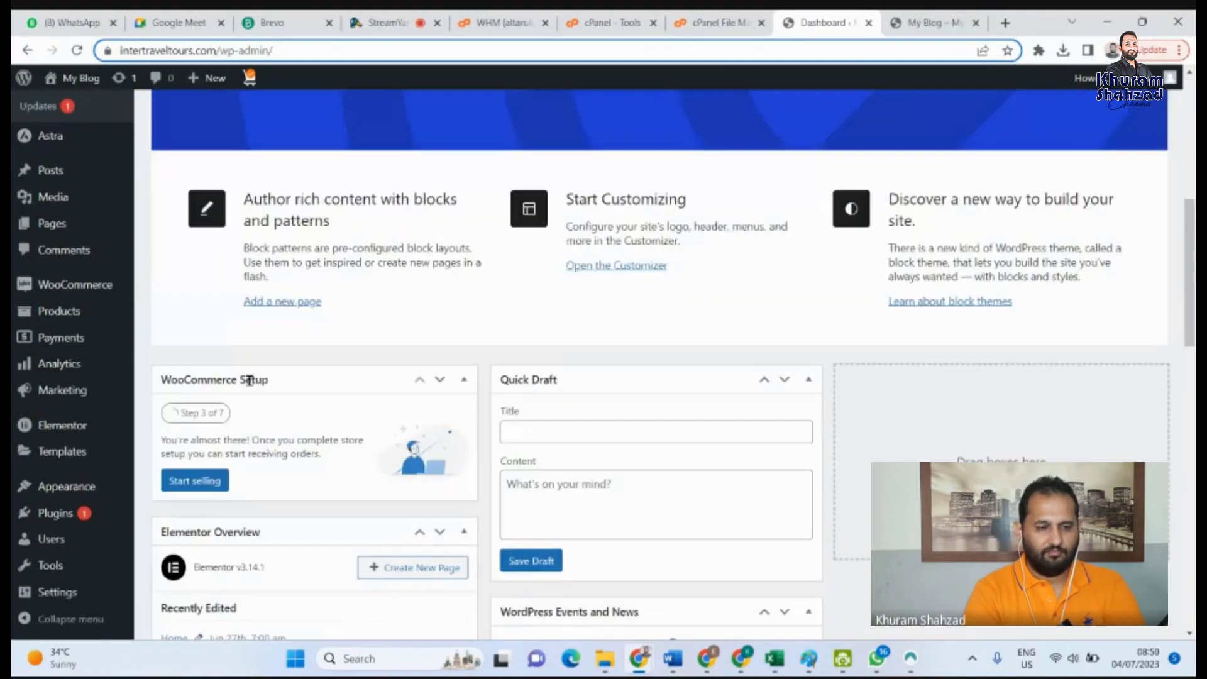
scroll(249, 382, up, 2)
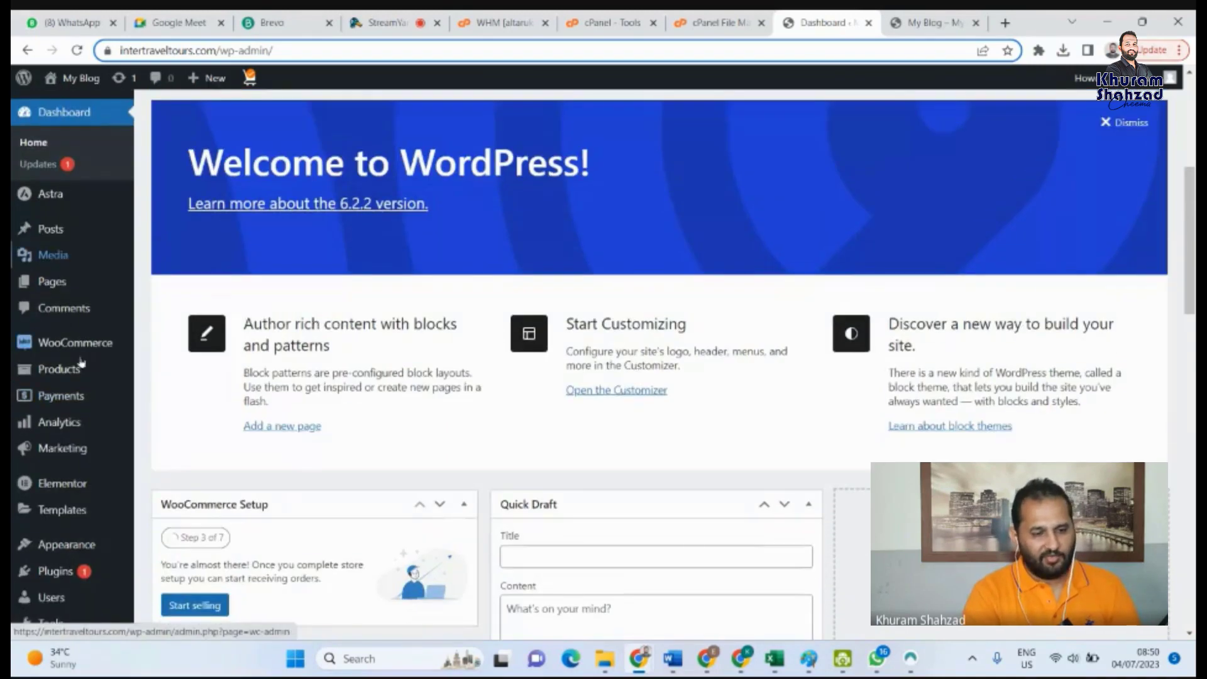
scroll(81, 362, down, 4)
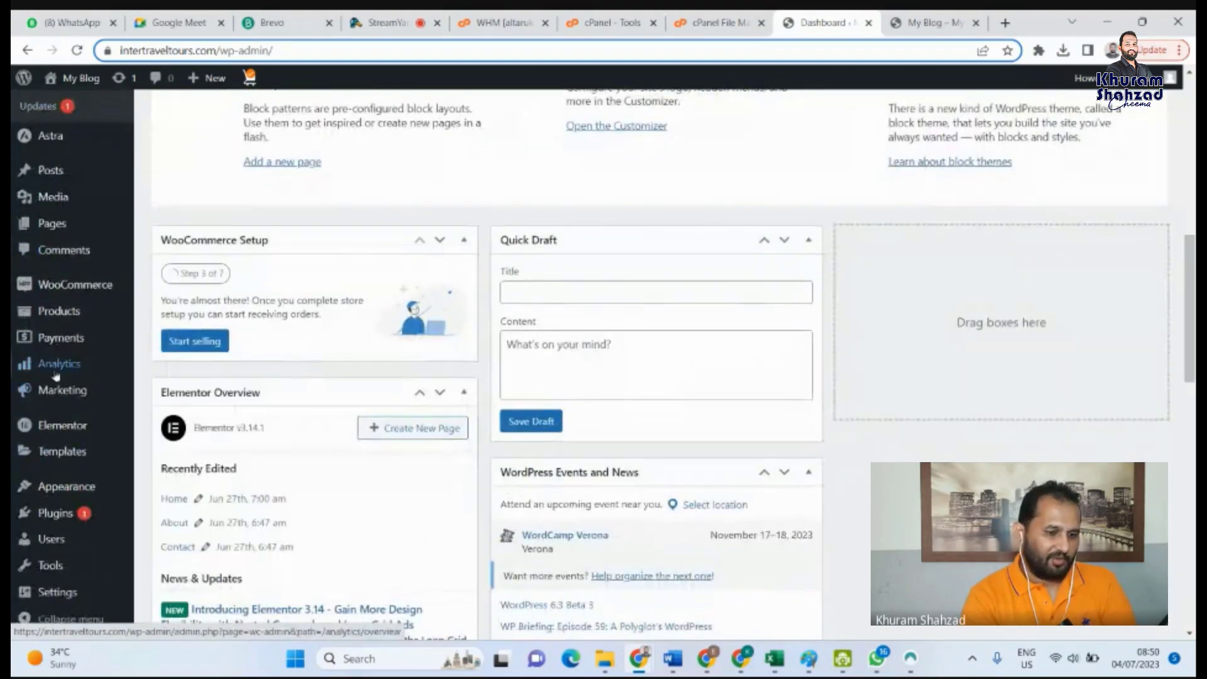
mouse_move(61, 319)
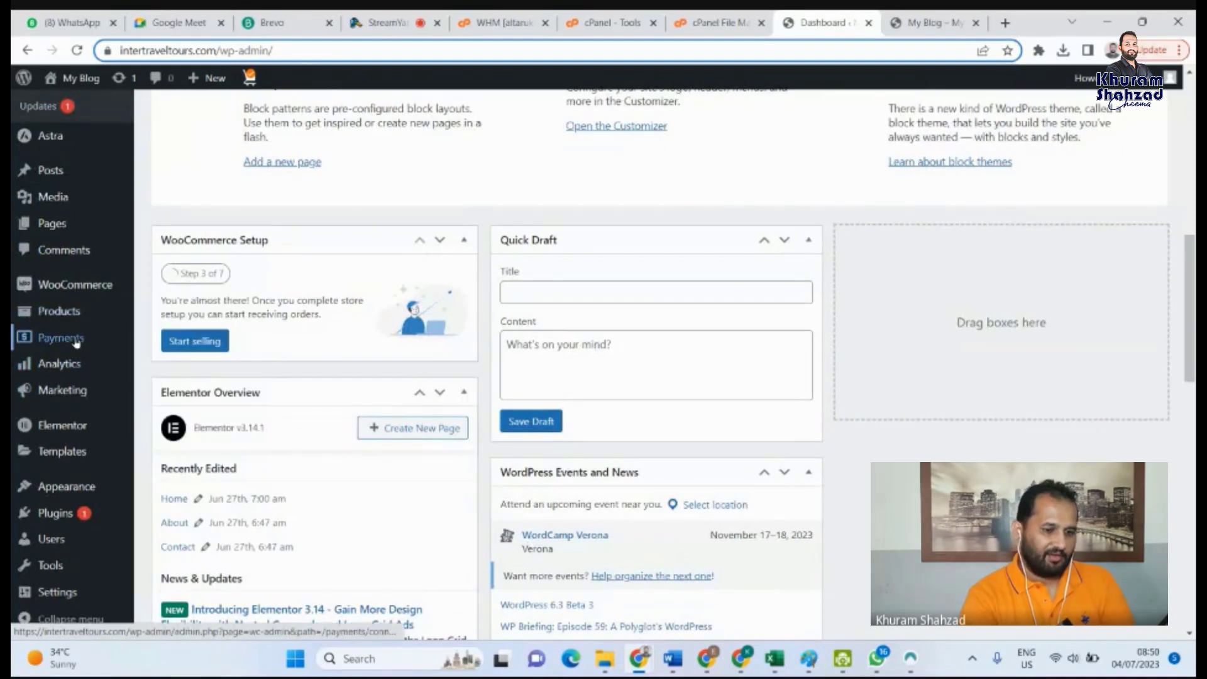
mouse_move(61, 431)
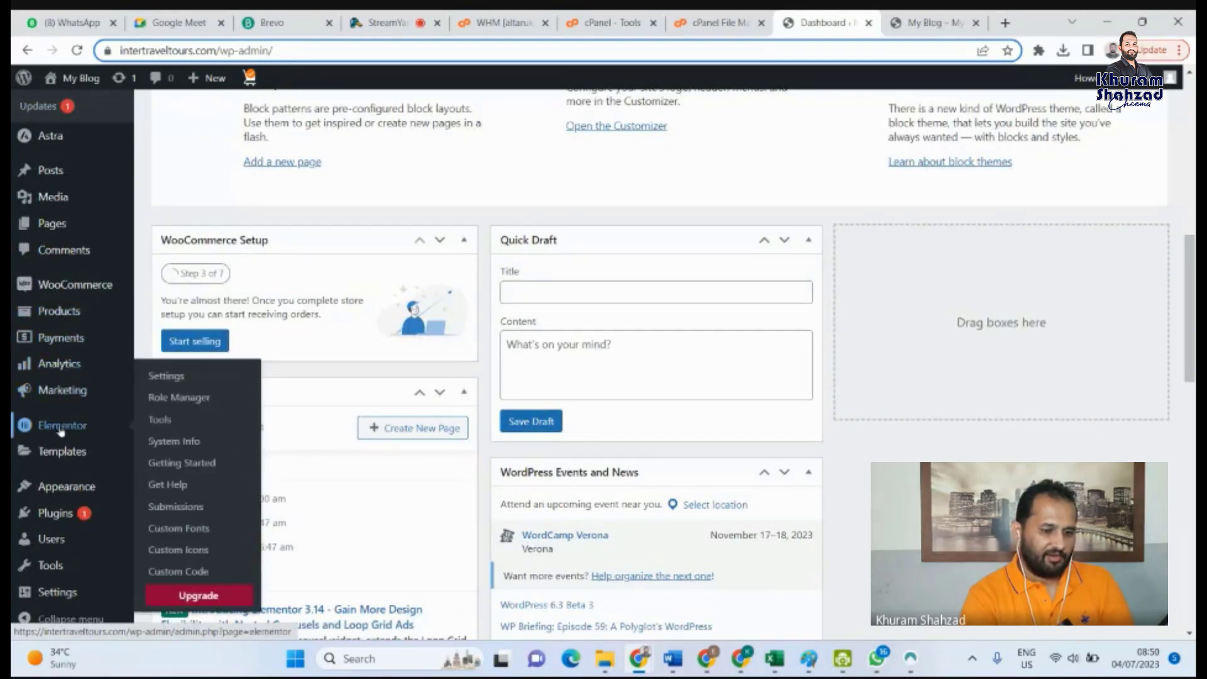
scroll(56, 522, down, 3)
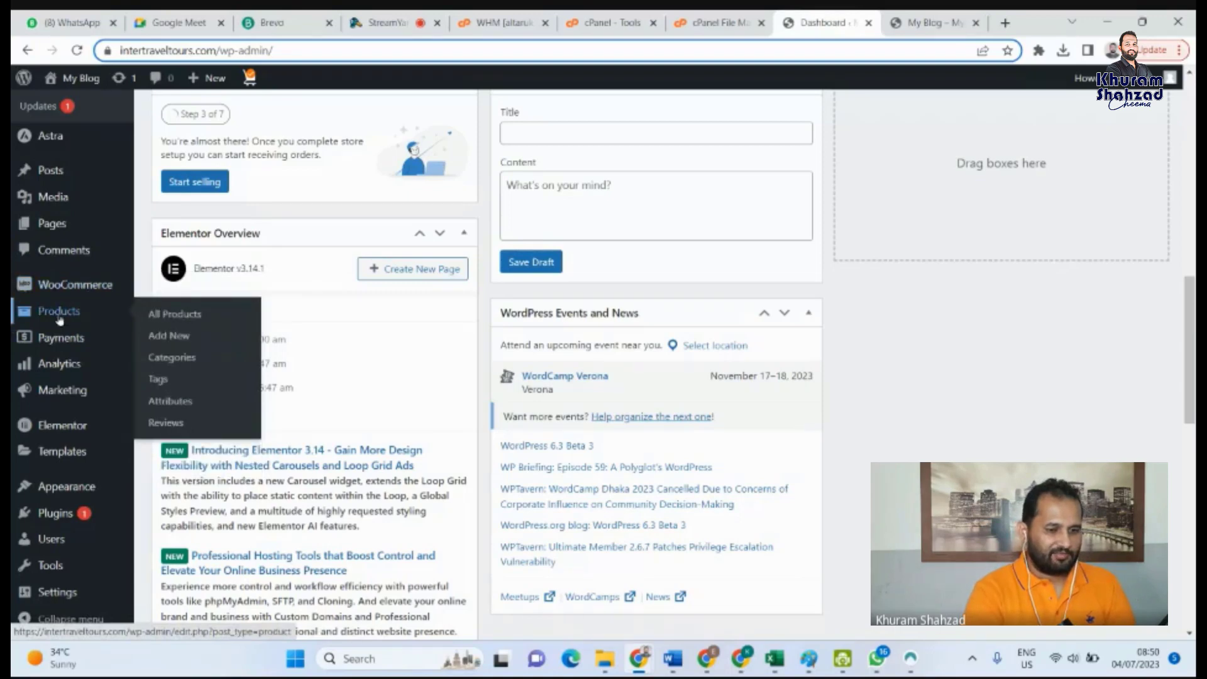
mouse_move(66, 295)
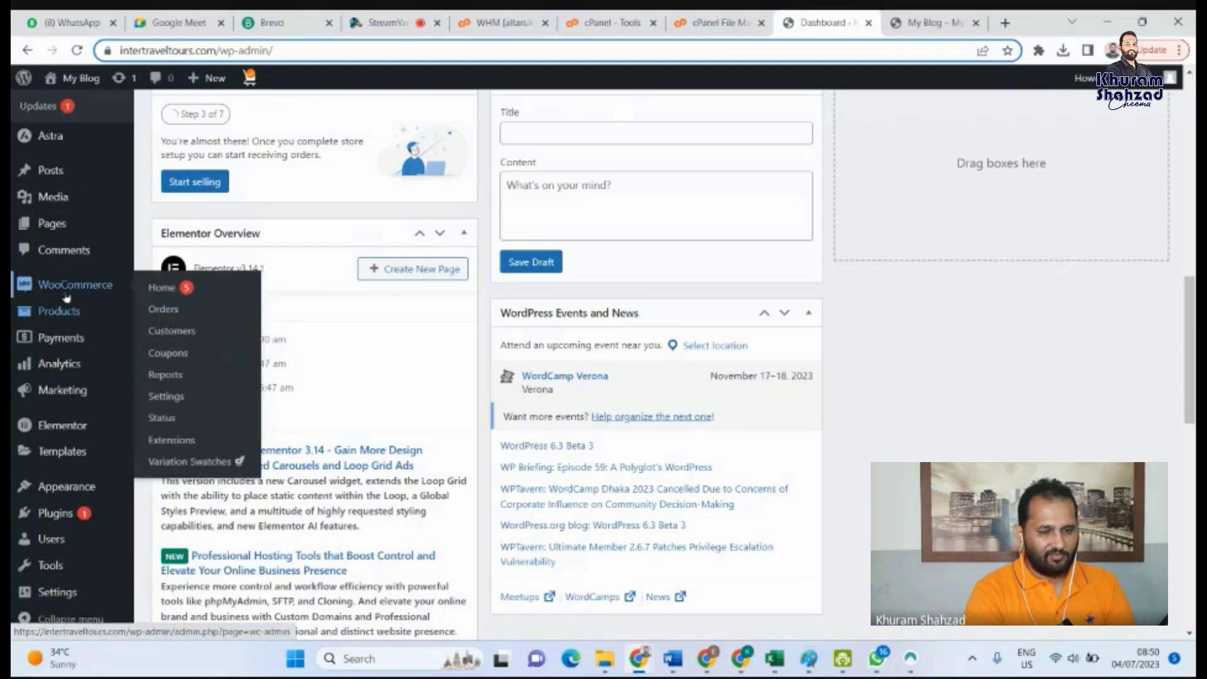
Open the list of all WooCommerce products and review their stock, prices and categories
mouse_move(73, 359)
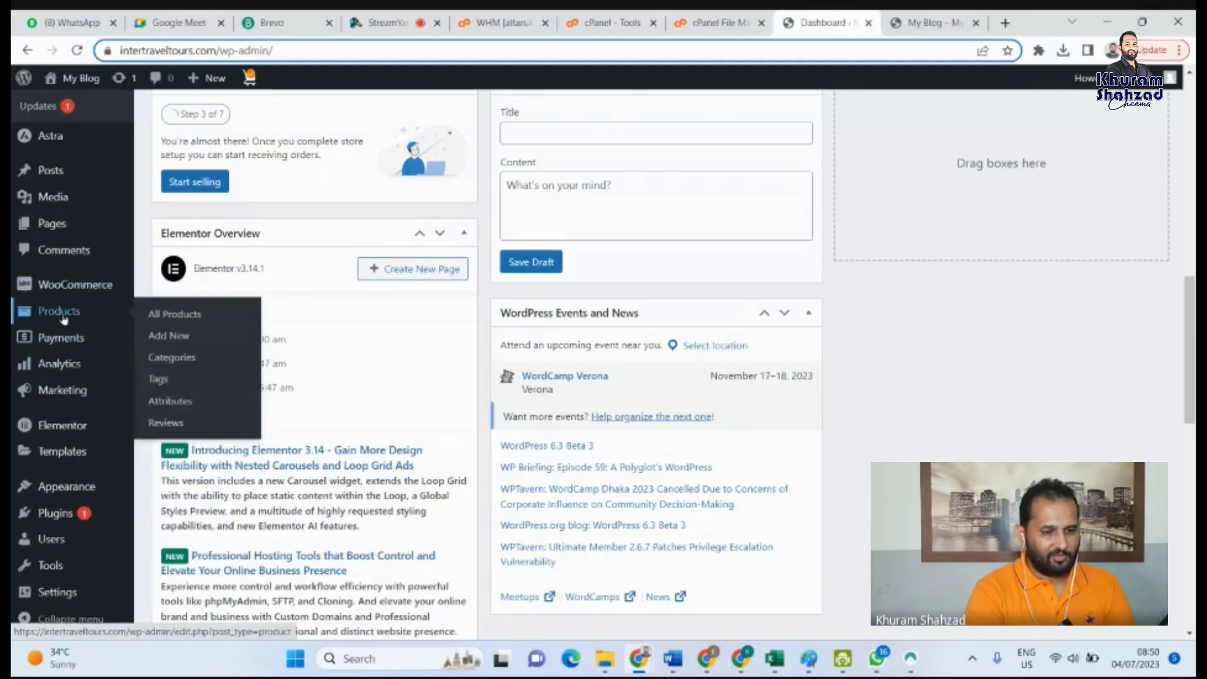
click(174, 314)
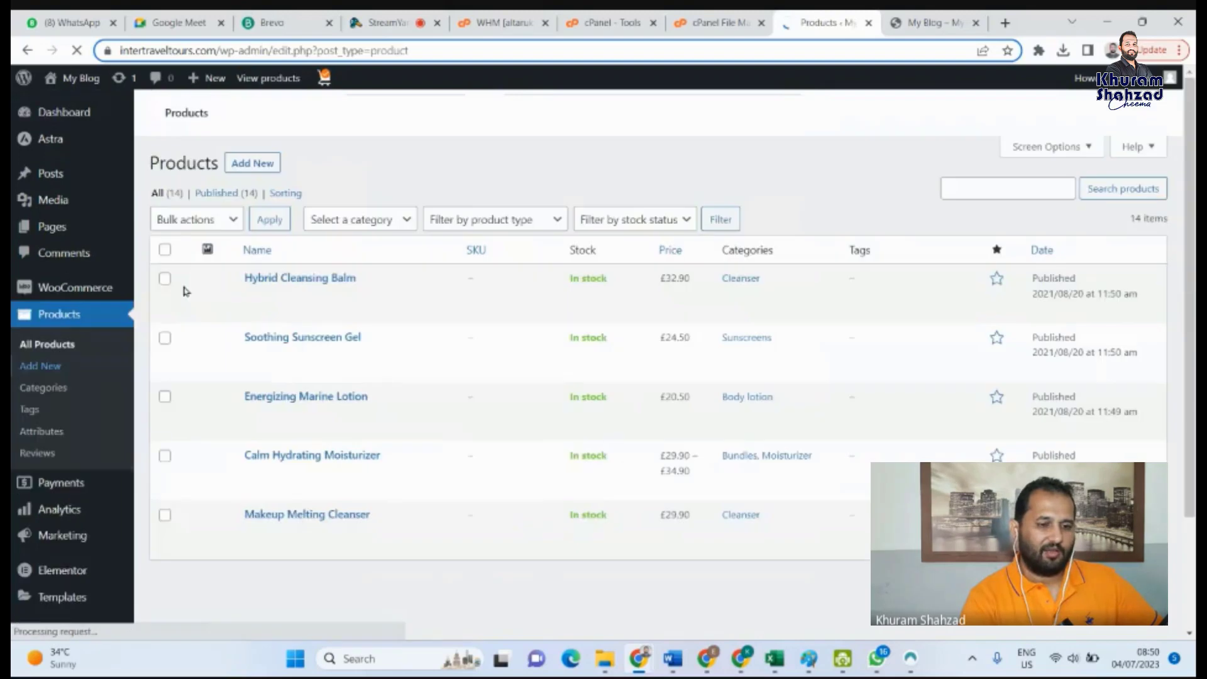
scroll(275, 359, down, 3)
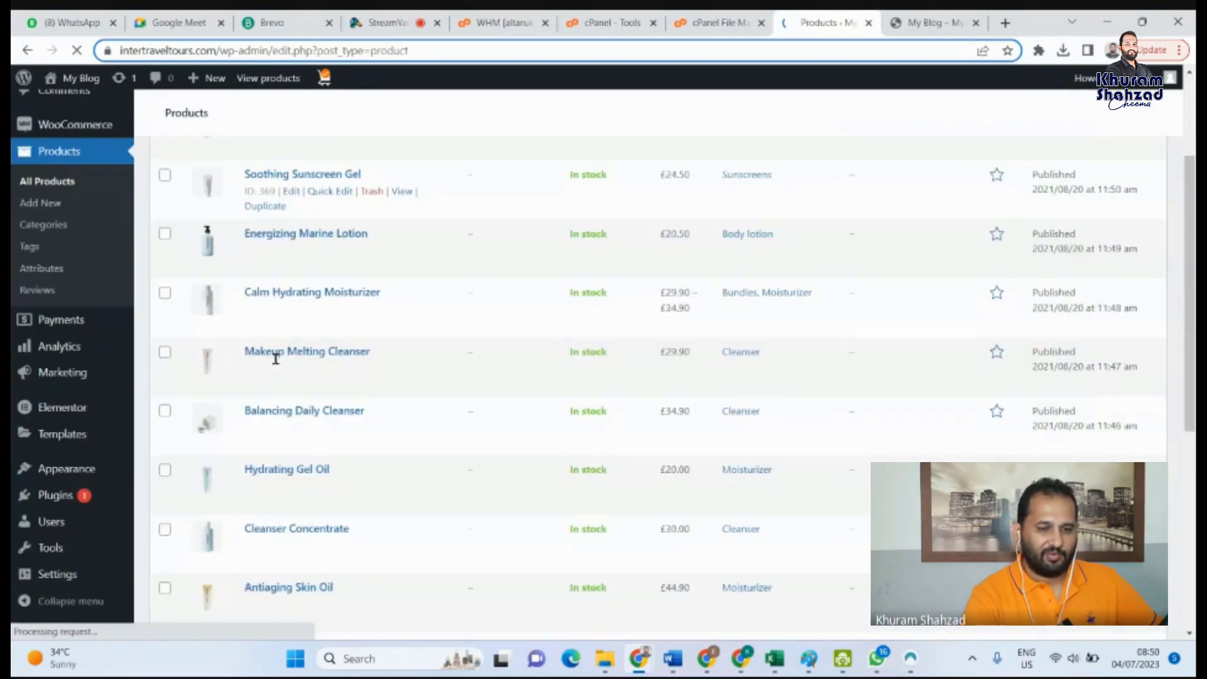
scroll(275, 359, down, 6)
scroll(276, 360, up, 12)
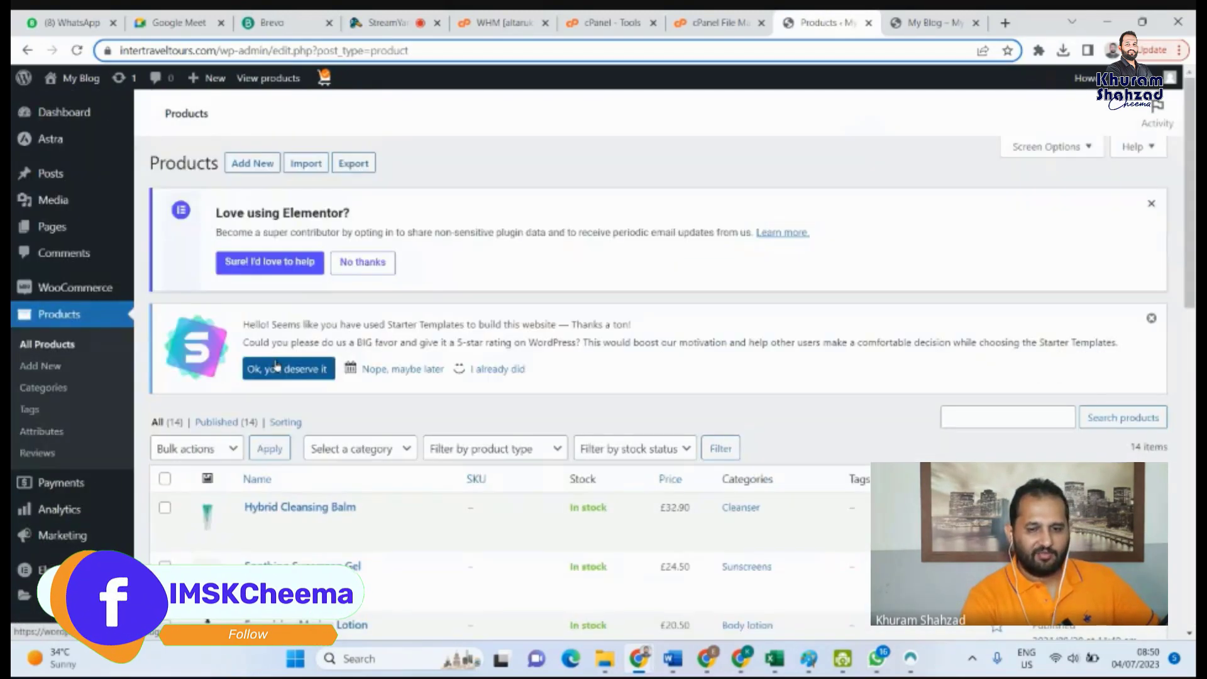
scroll(372, 407, down, 5)
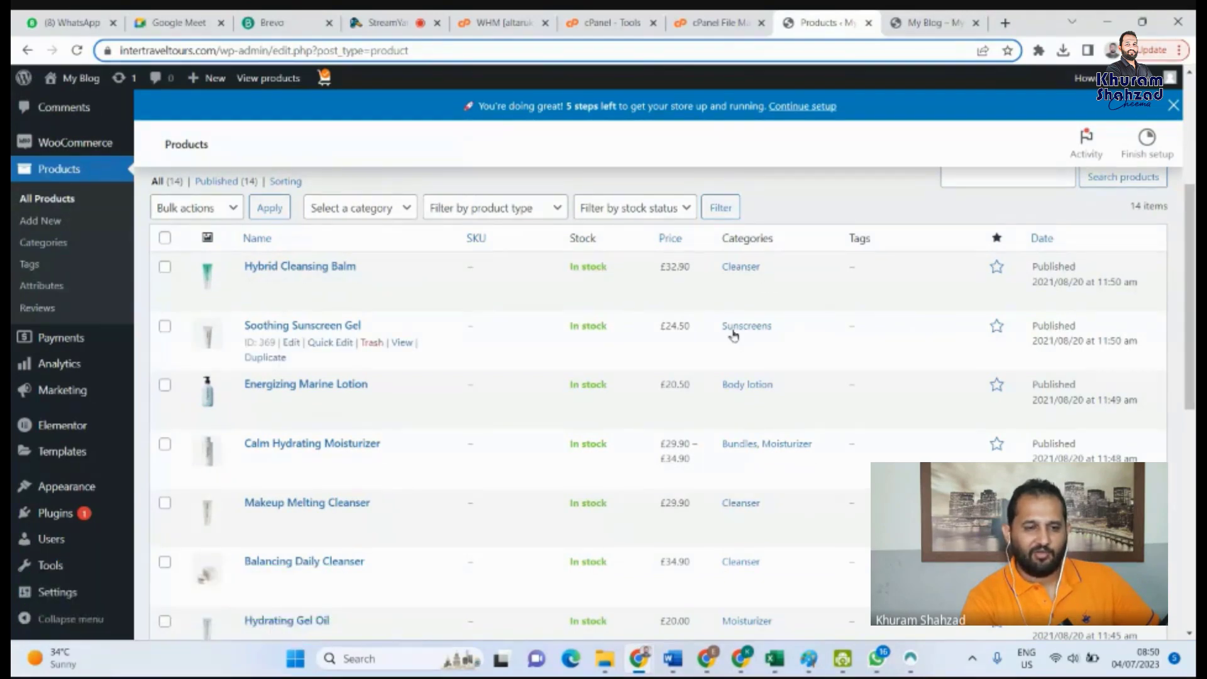
scroll(877, 338, down, 1)
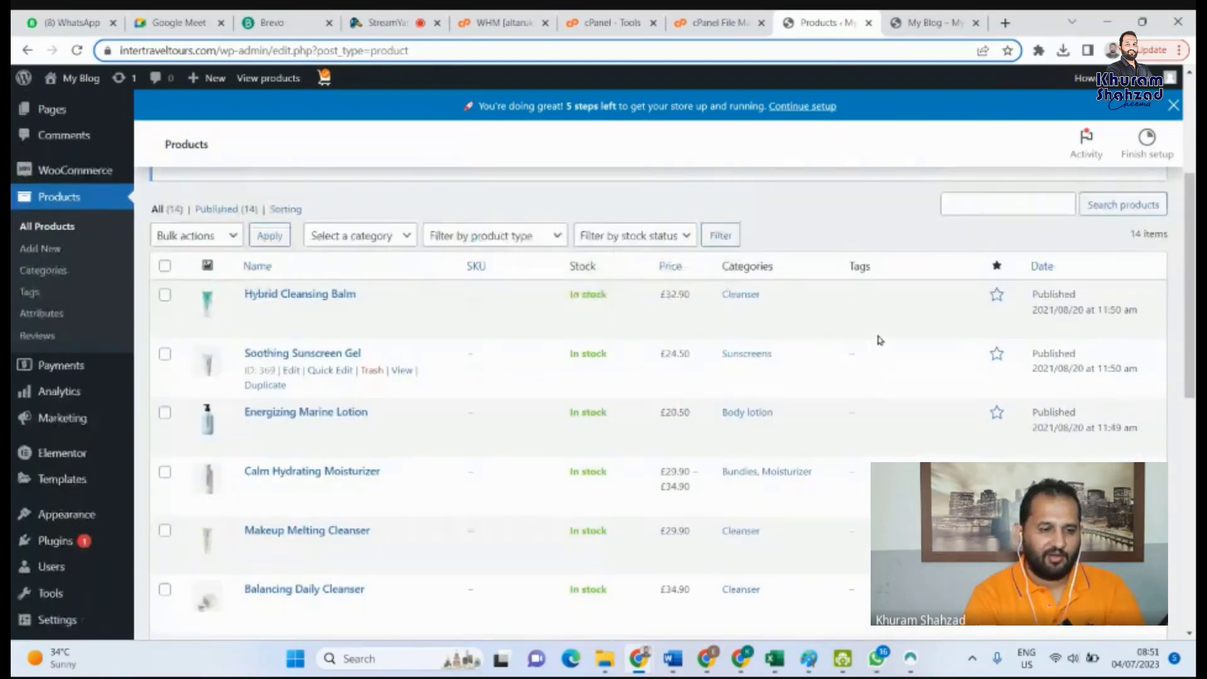
scroll(879, 340, up, 1)
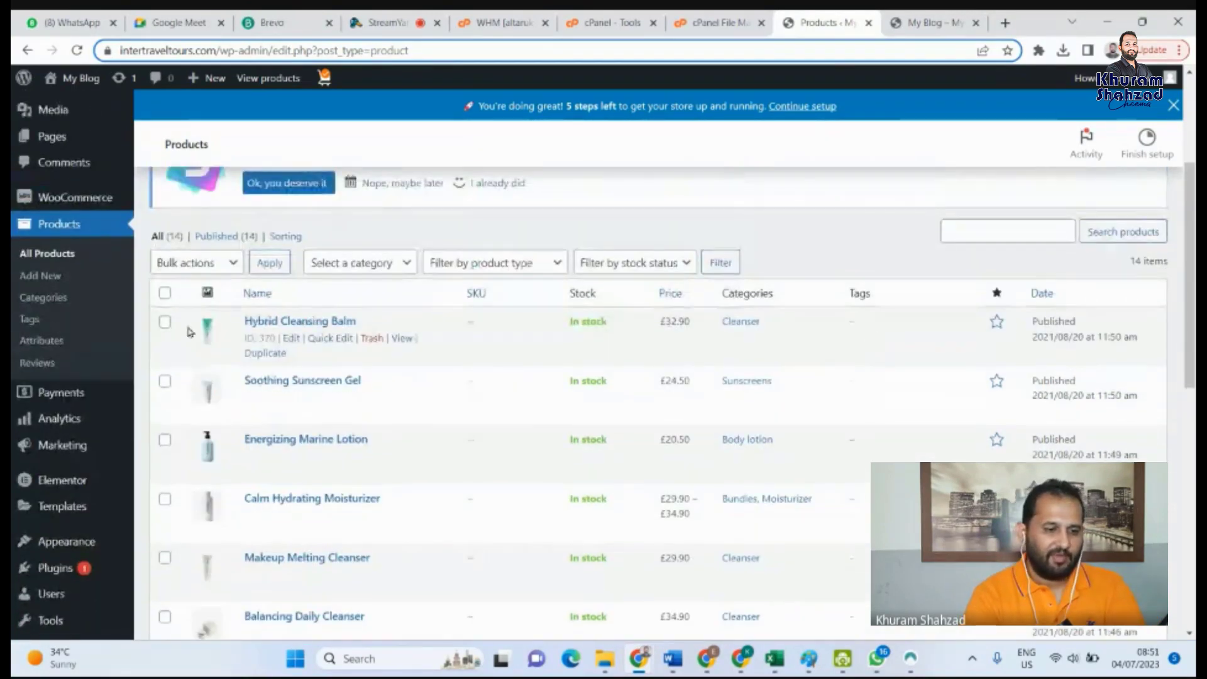
Add a new product category named "Shampoos" with no parent category and the default display type
click(55, 299)
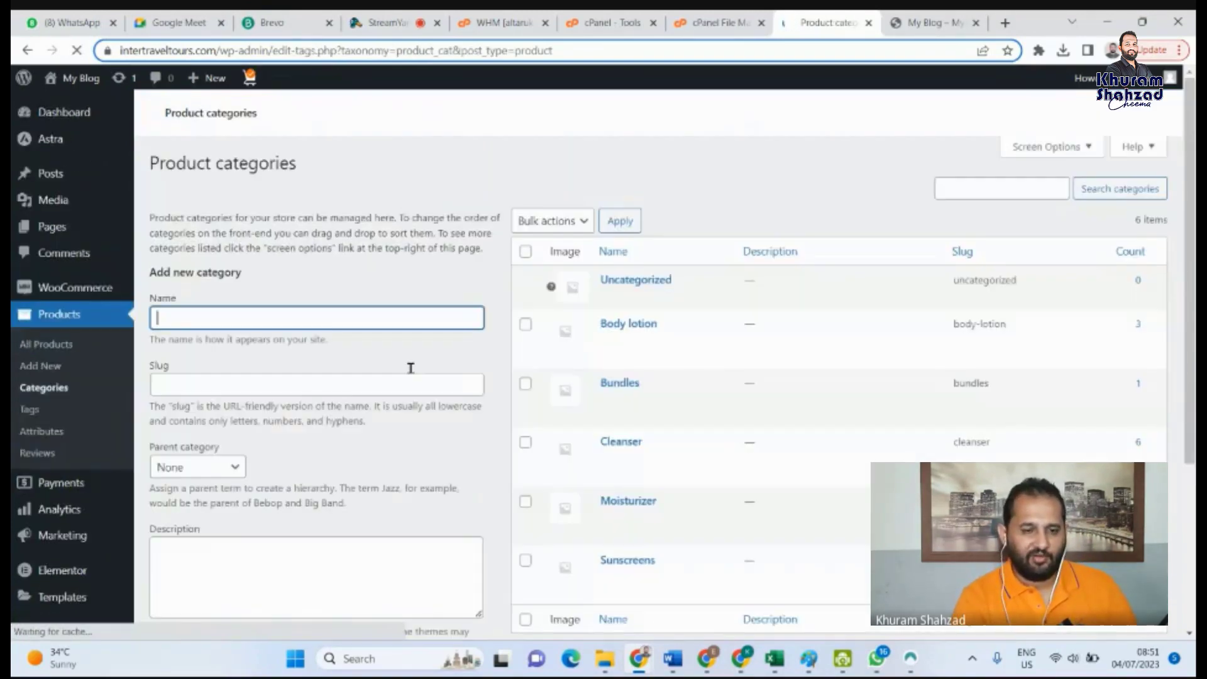
scroll(331, 383, down, 3)
scroll(630, 337, up, 5)
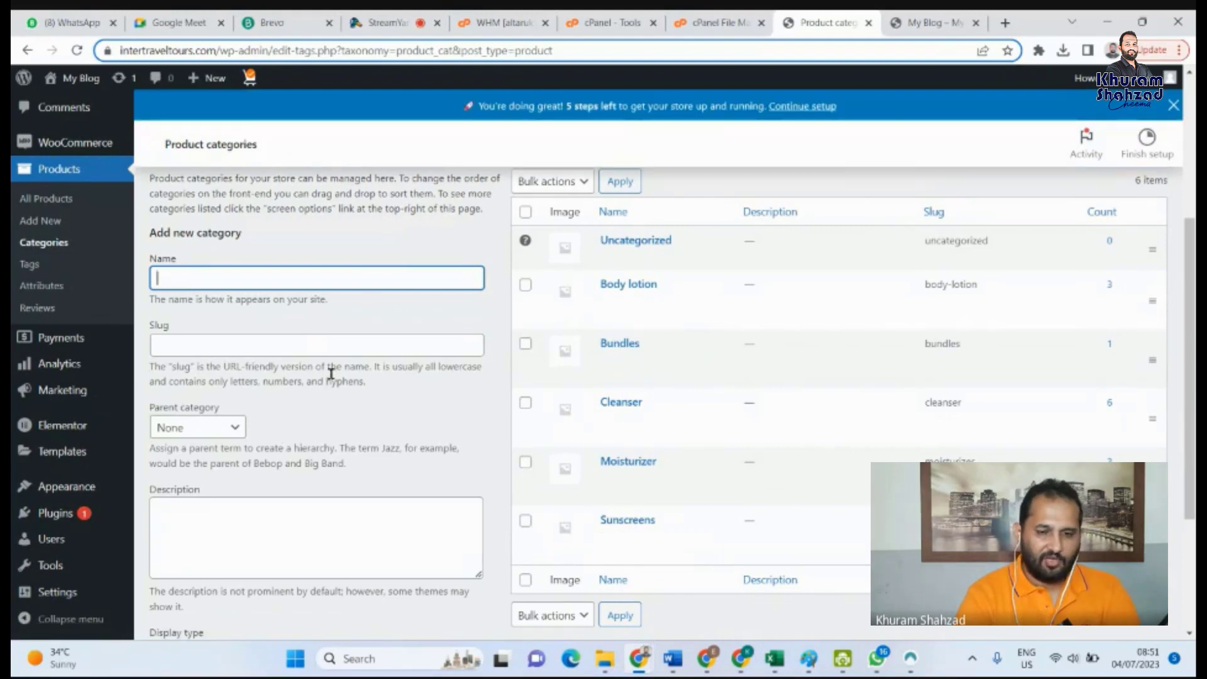
scroll(336, 427, down, 3)
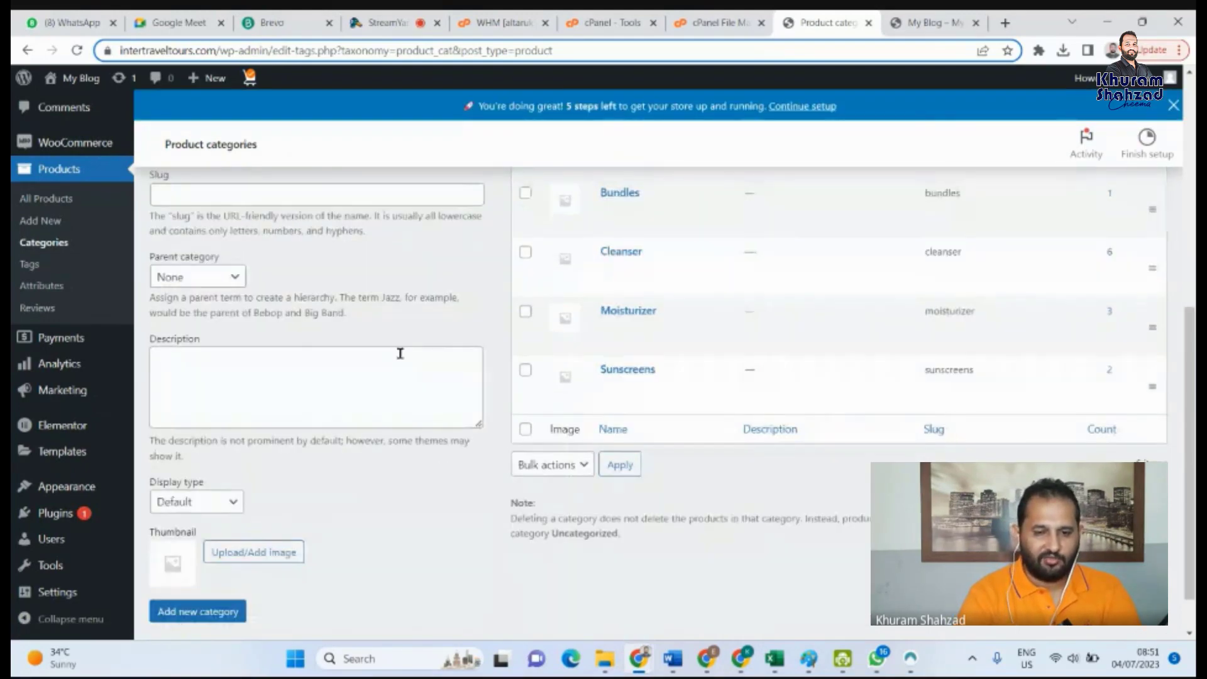
scroll(384, 354, up, 1)
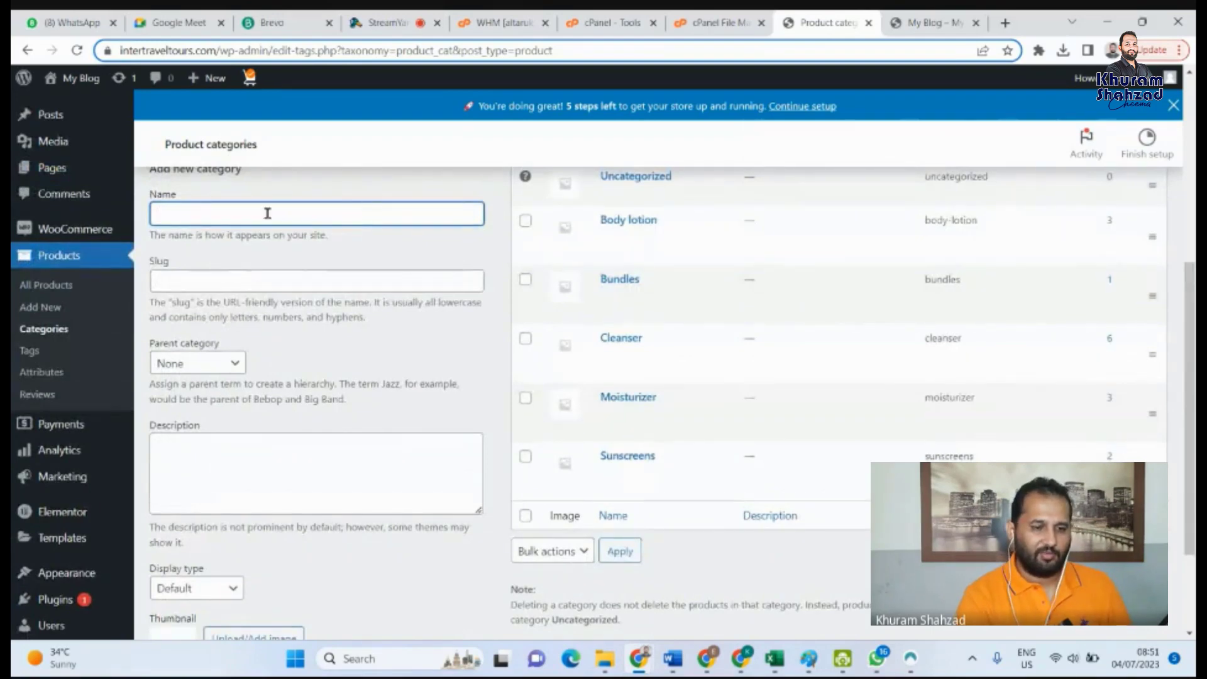
scroll(239, 418, down, 2)
scroll(239, 418, up, 4)
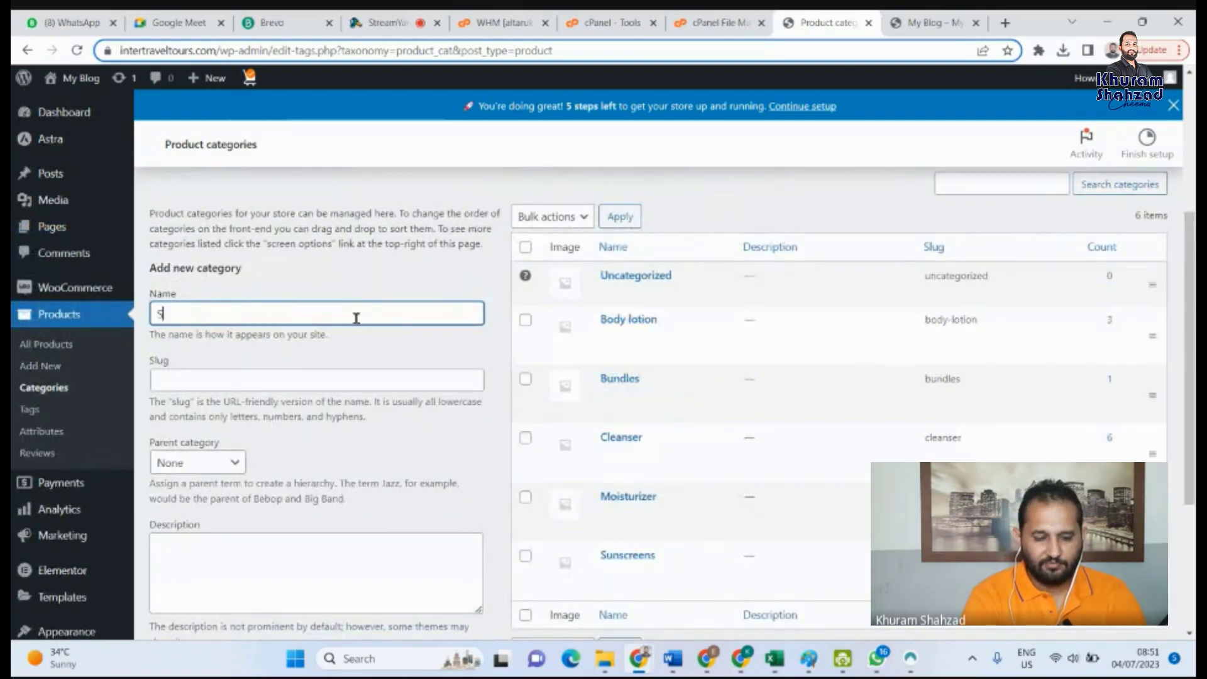
text(m)
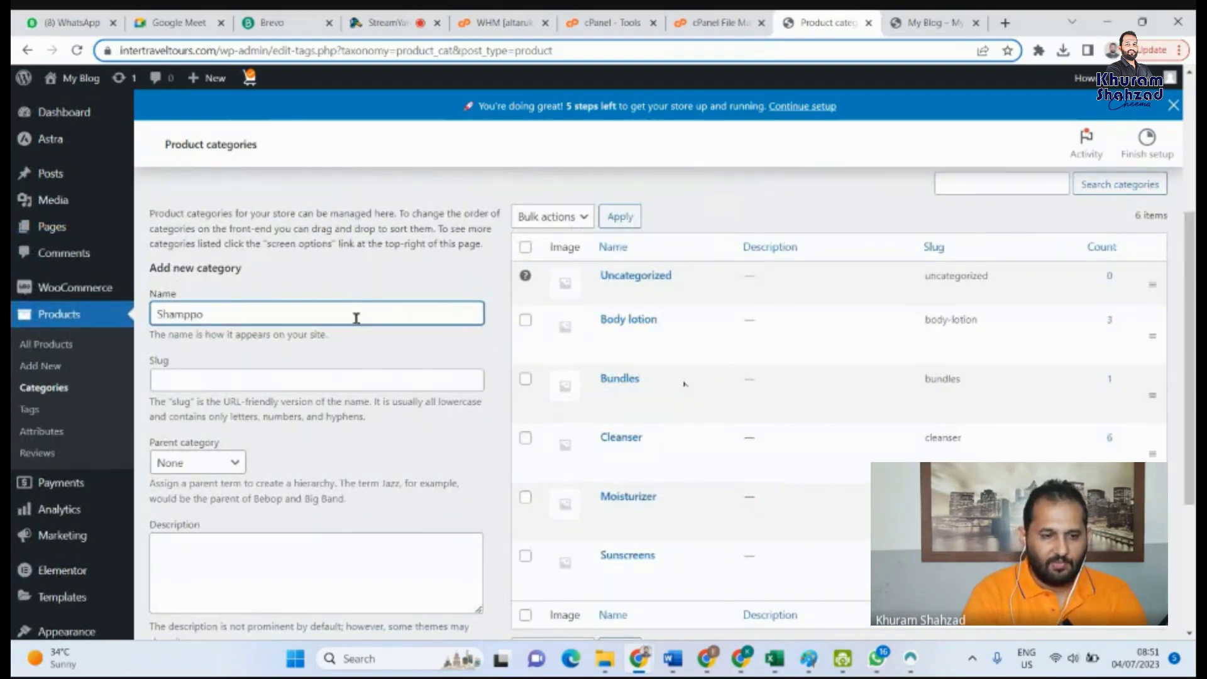
text(po)
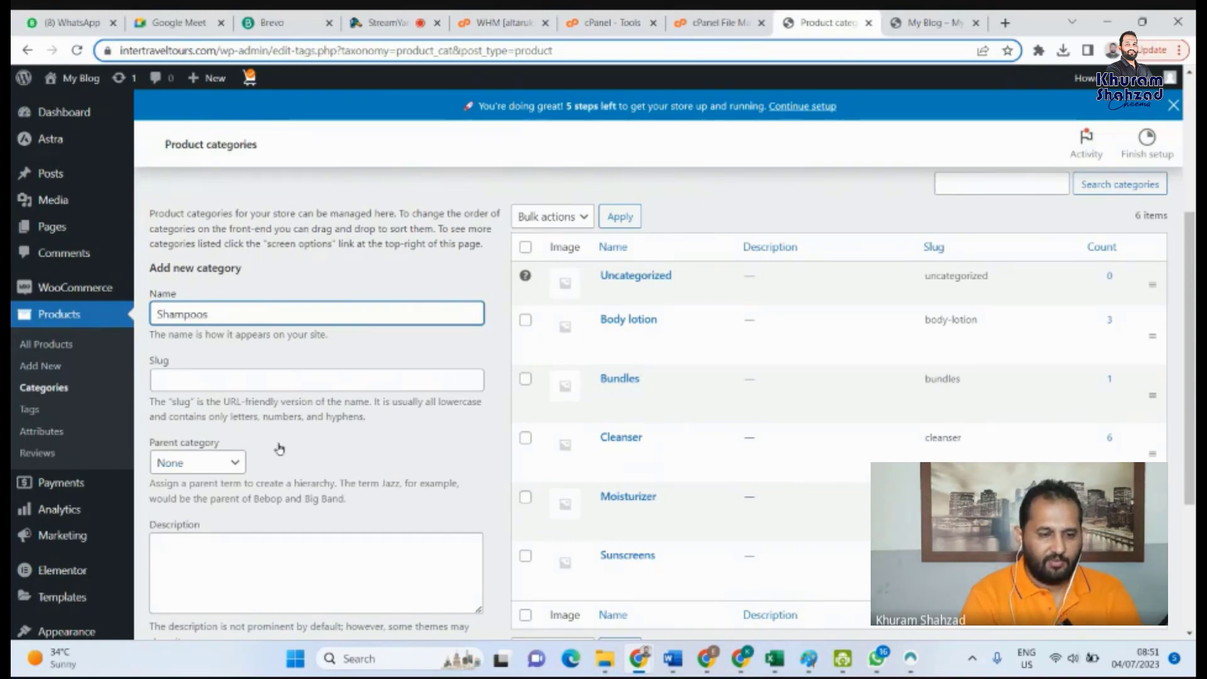
scroll(280, 448, down, 3)
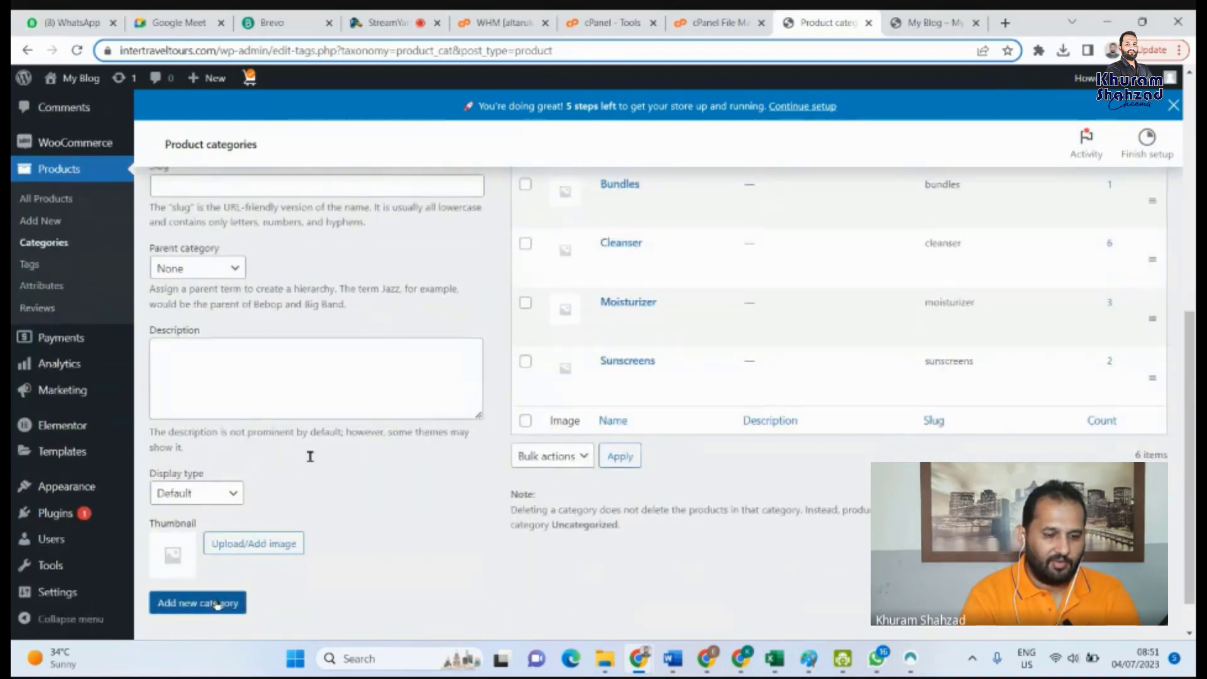
click(217, 605)
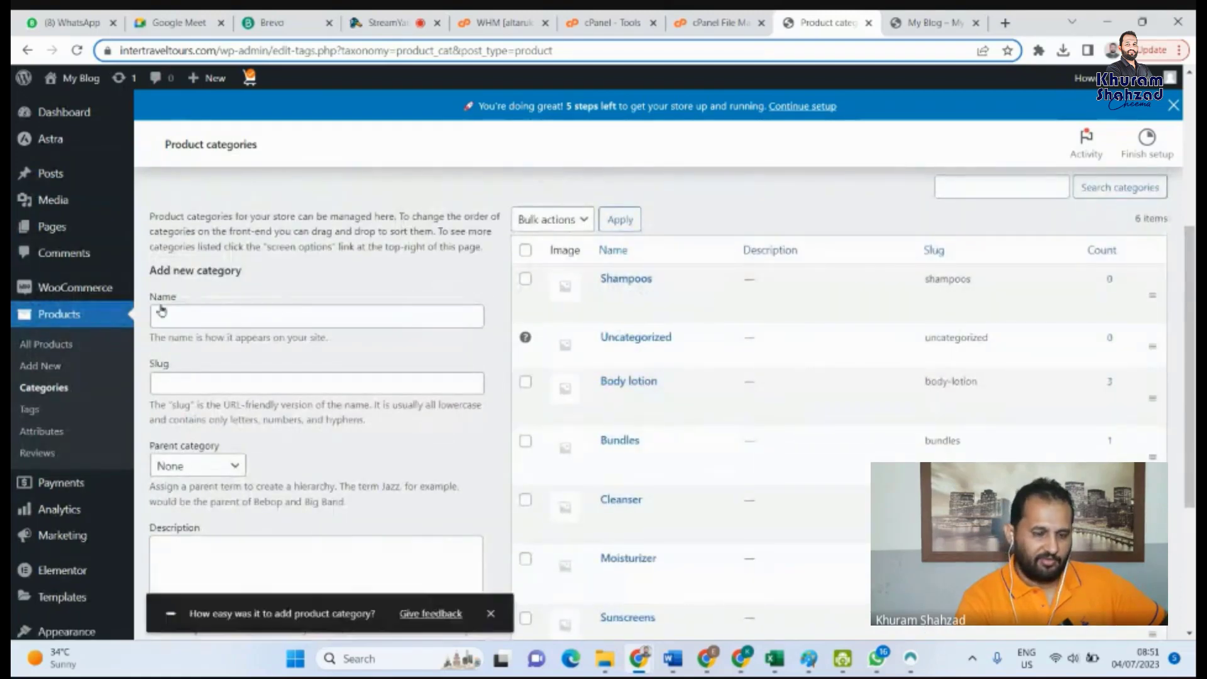
Start a new product and name it "Hair cleaning Shampoo"
scroll(71, 348, down, 1)
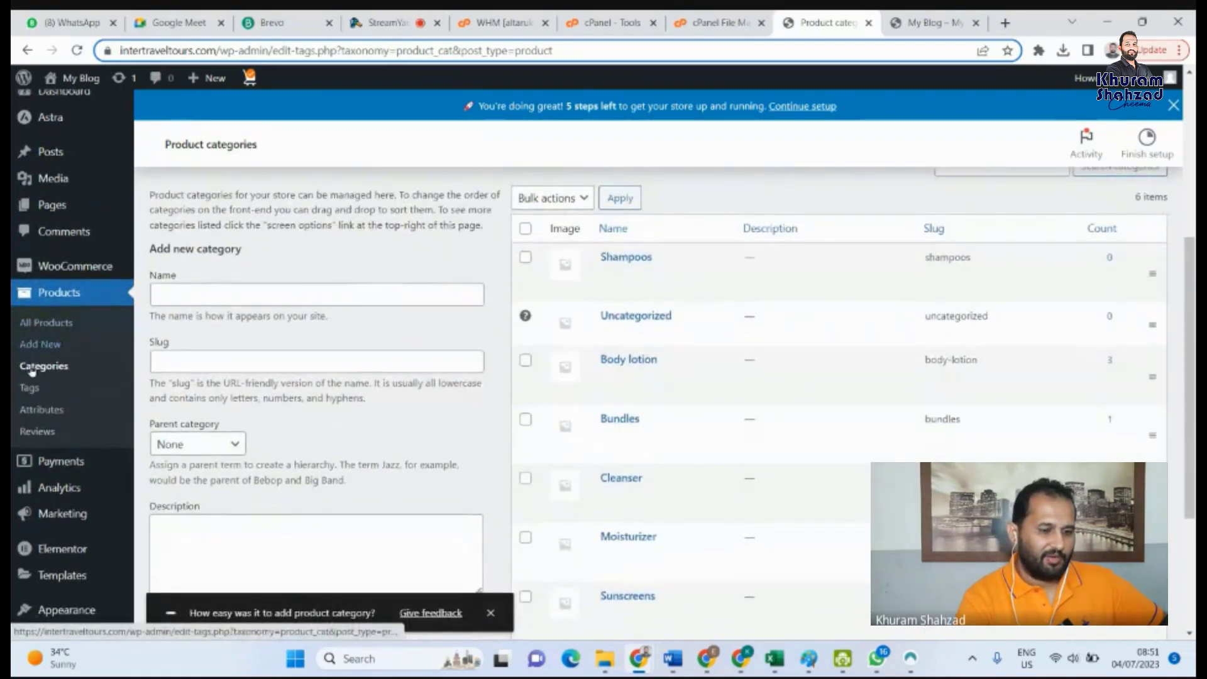
click(42, 344)
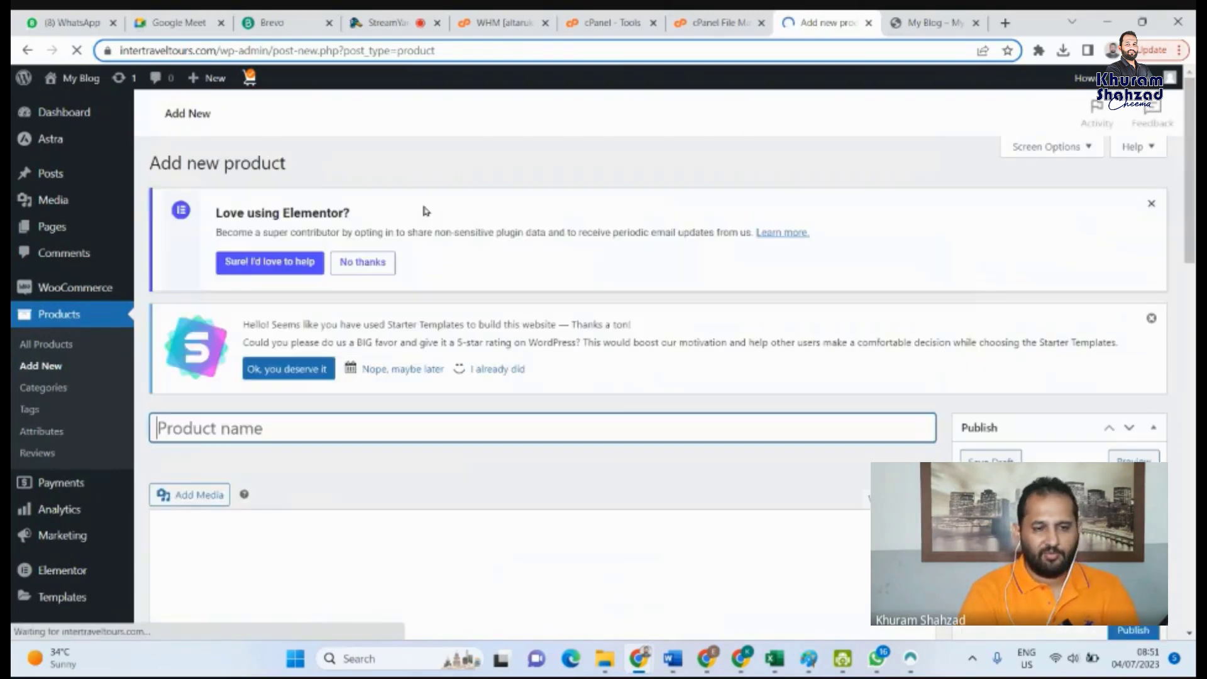
scroll(421, 226, down, 4)
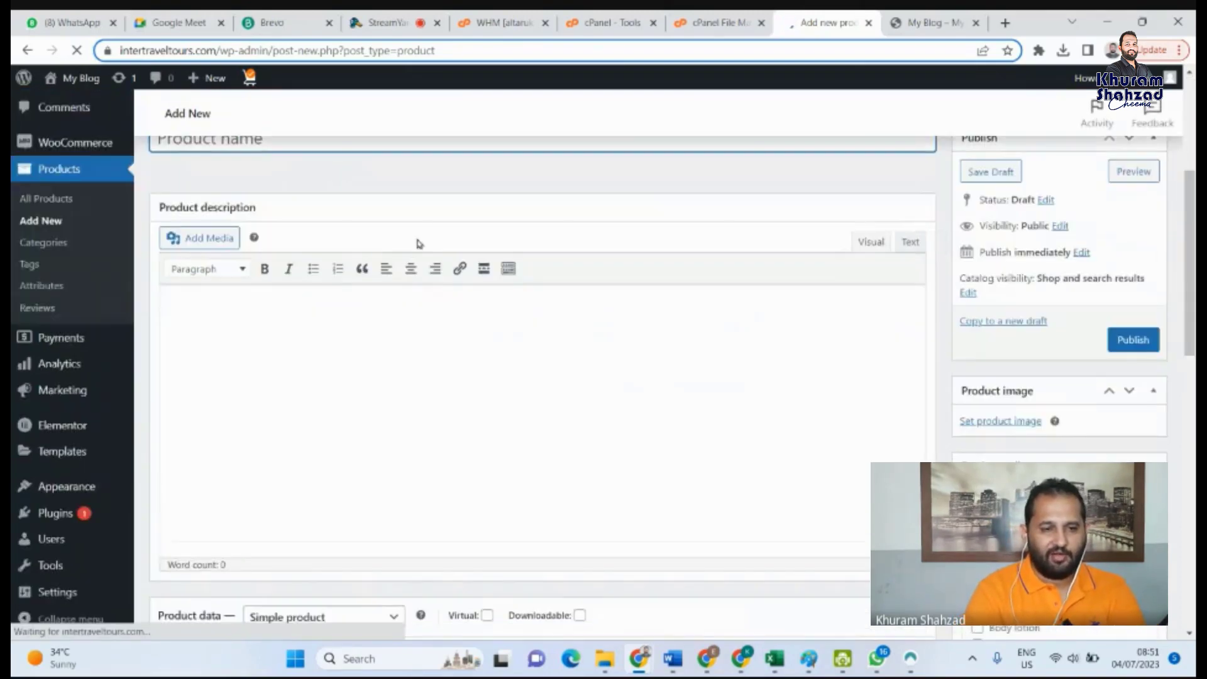
scroll(377, 249, up, 2)
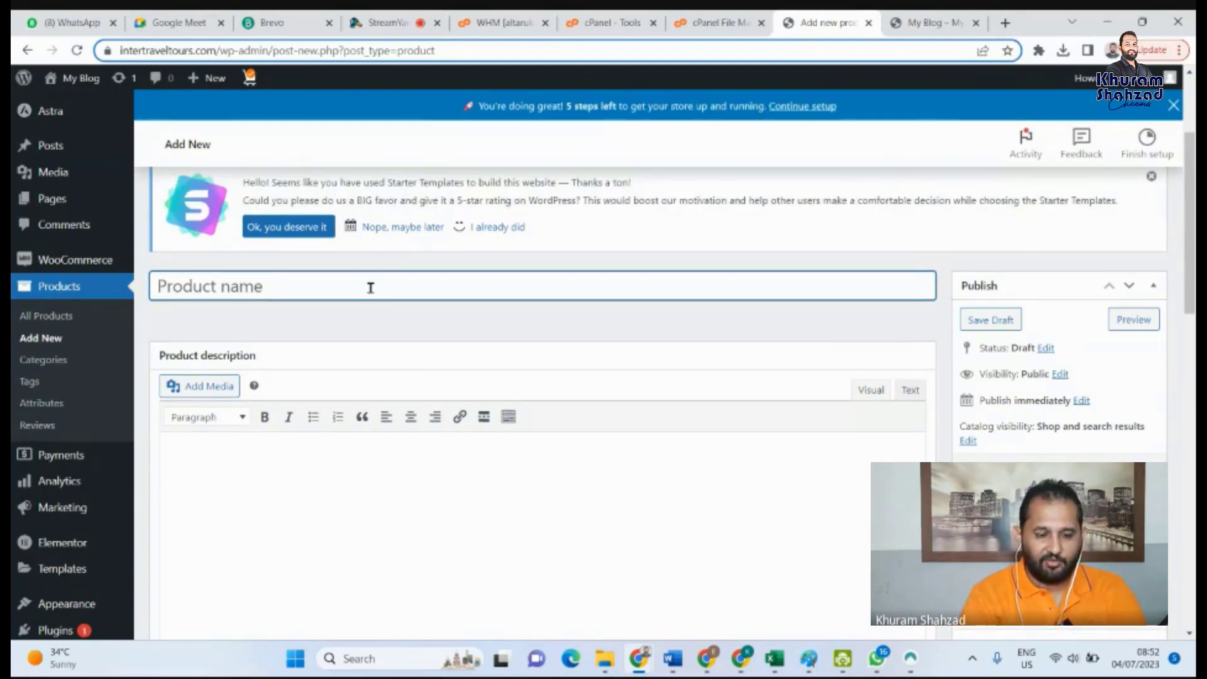
text(Hair)
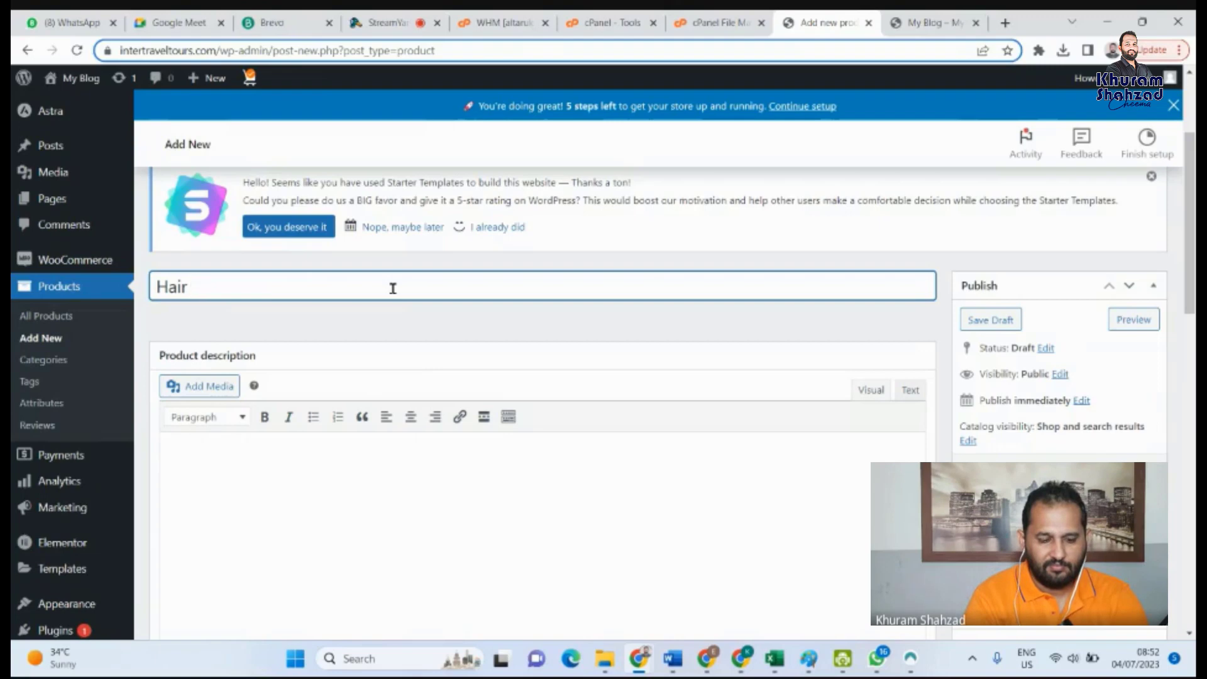
text(clee)
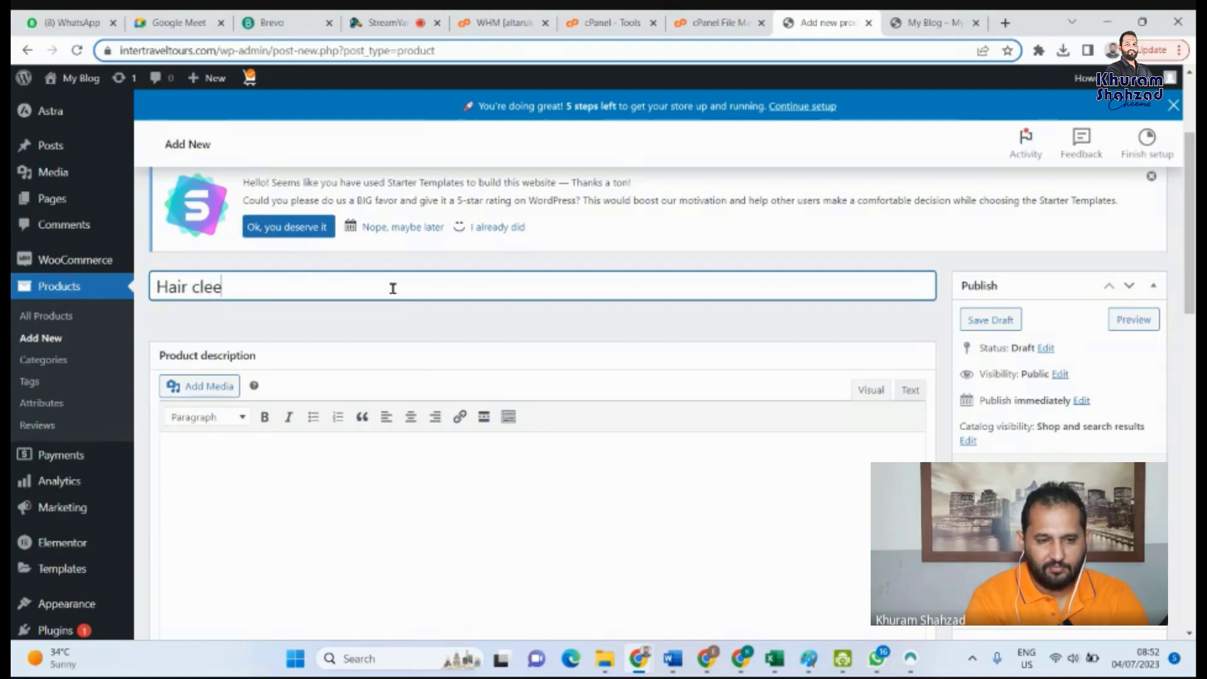
key(BackSpace)
text(ani)
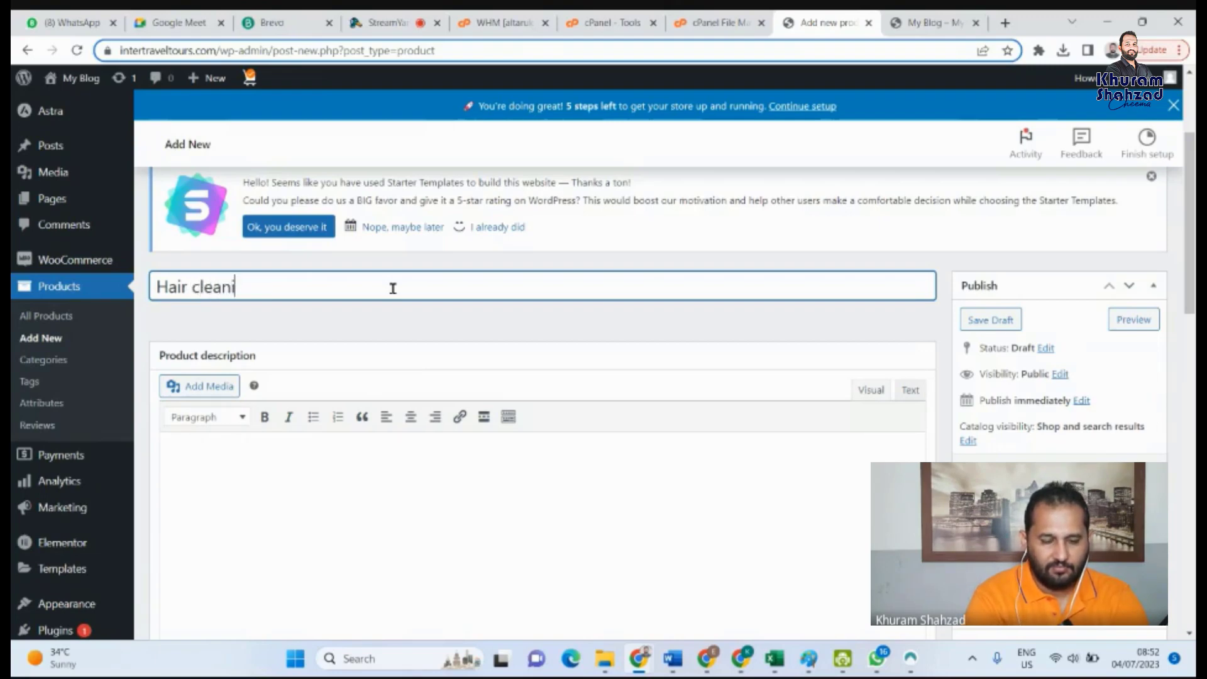
text(ng)
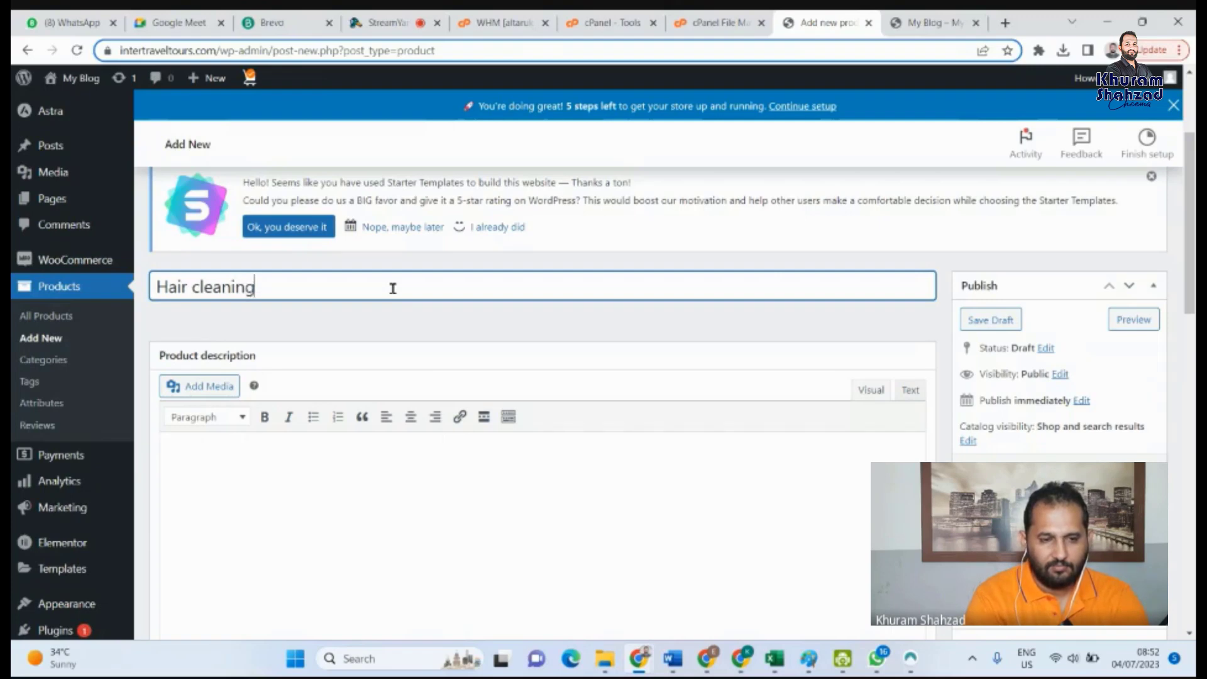
text( Shampoo)
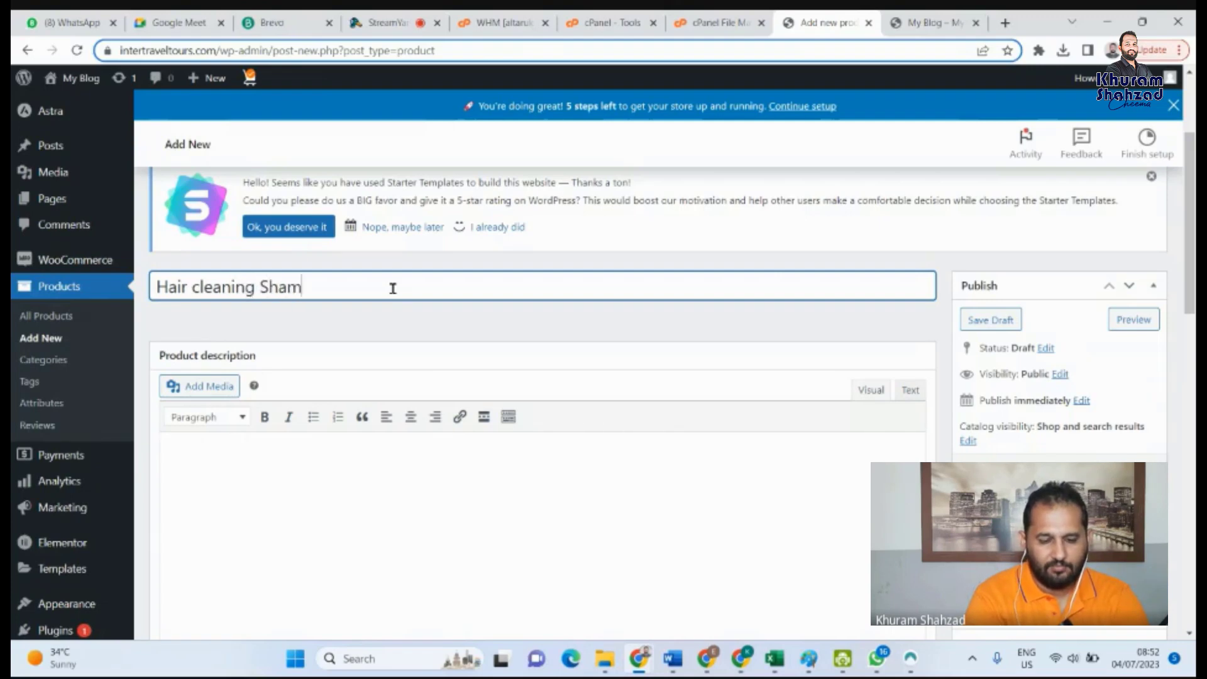
Examine the product description editor, its paragraph and heading formats, and the sections surrounding it on the new product page
click(599, 526)
scroll(407, 366, down, 3)
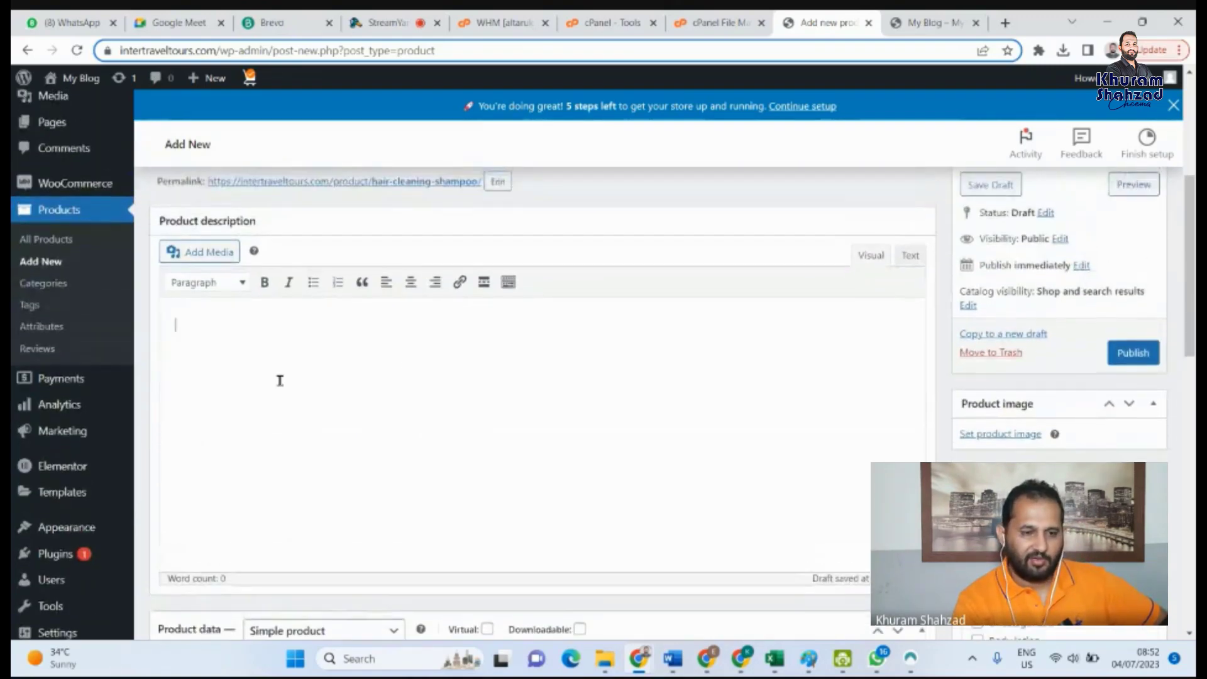
scroll(285, 390, down, 1)
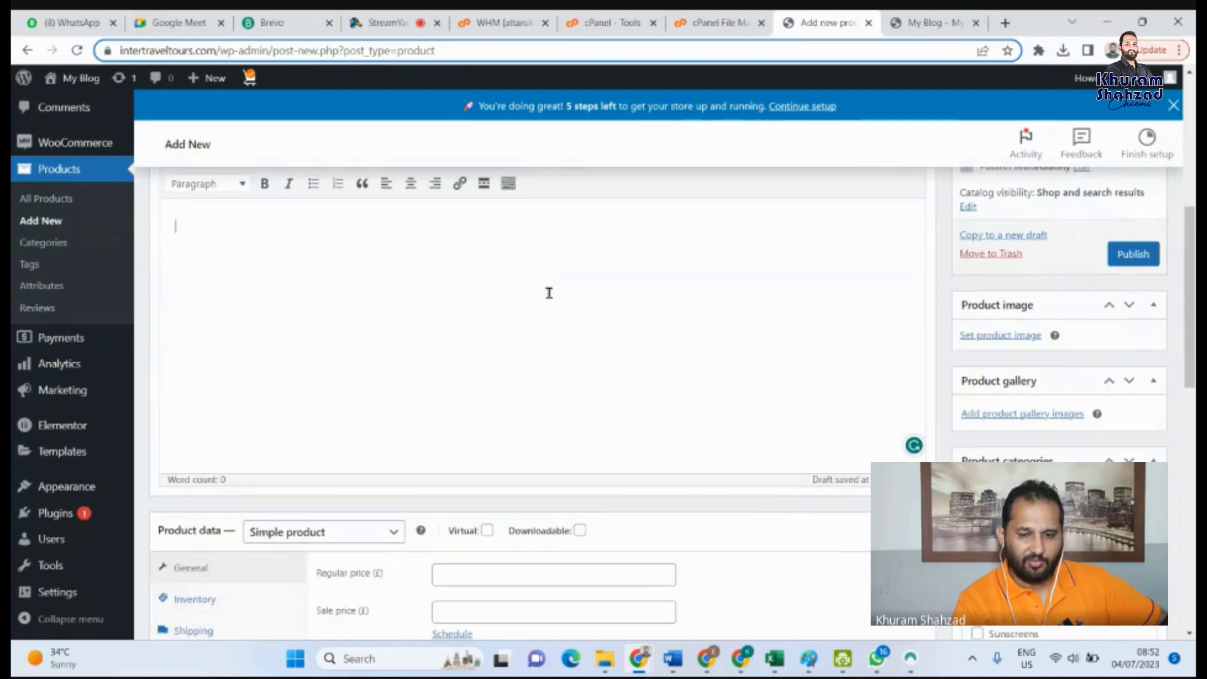
scroll(593, 358, up, 2)
click(466, 383)
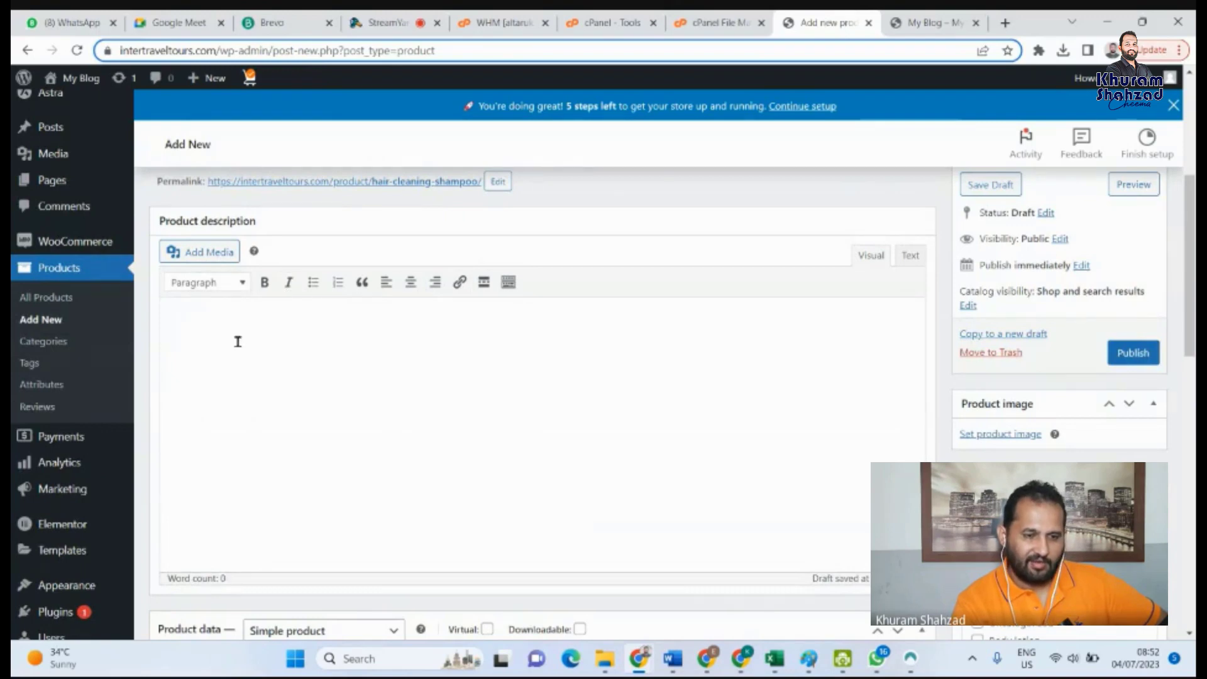
click(240, 291)
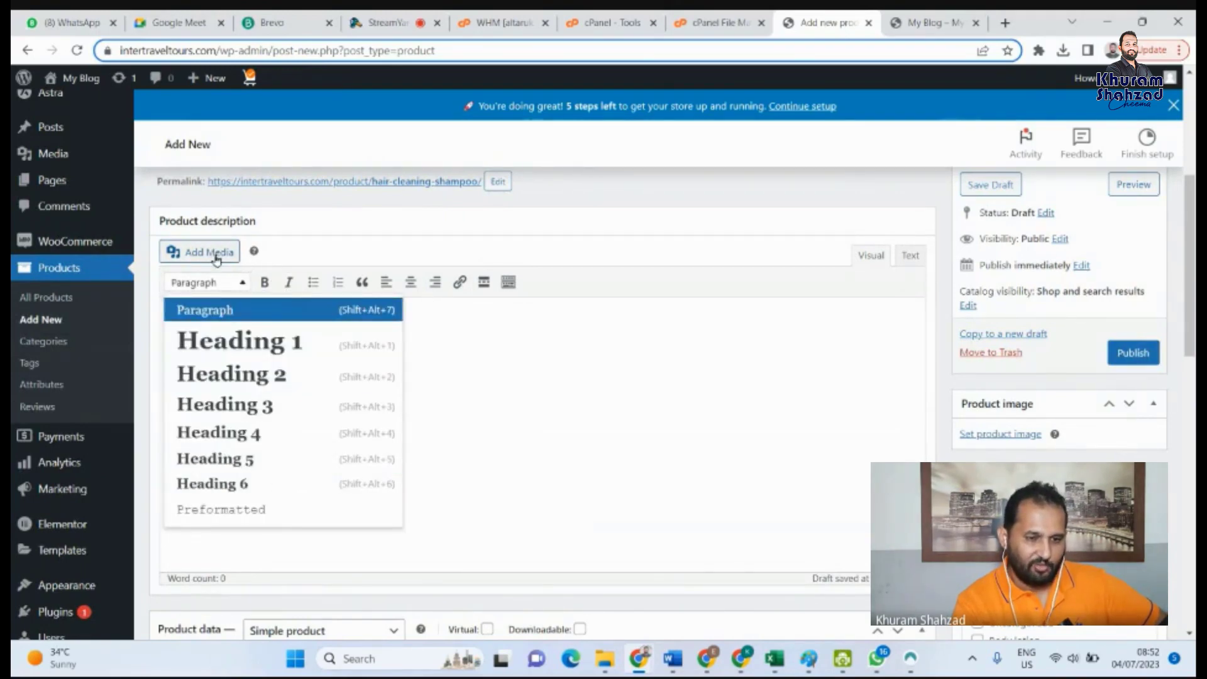
click(536, 376)
scroll(537, 377, down, 4)
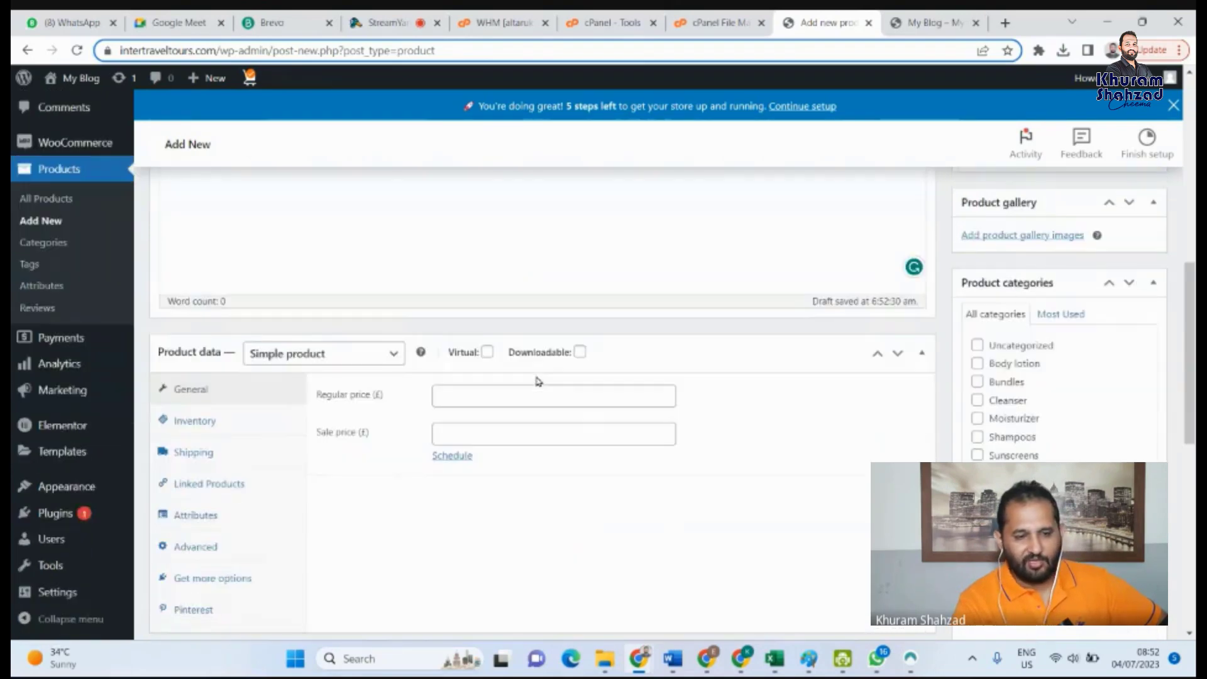
scroll(537, 375, up, 2)
scroll(322, 330, up, 2)
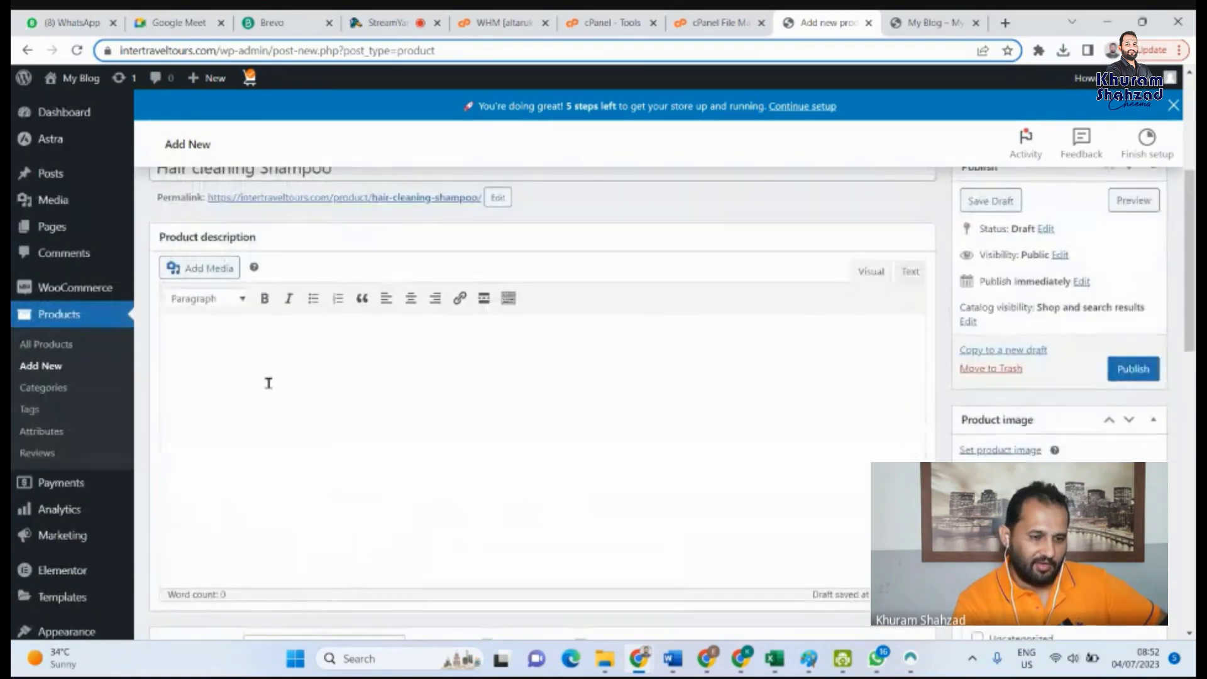
scroll(338, 409, down, 4)
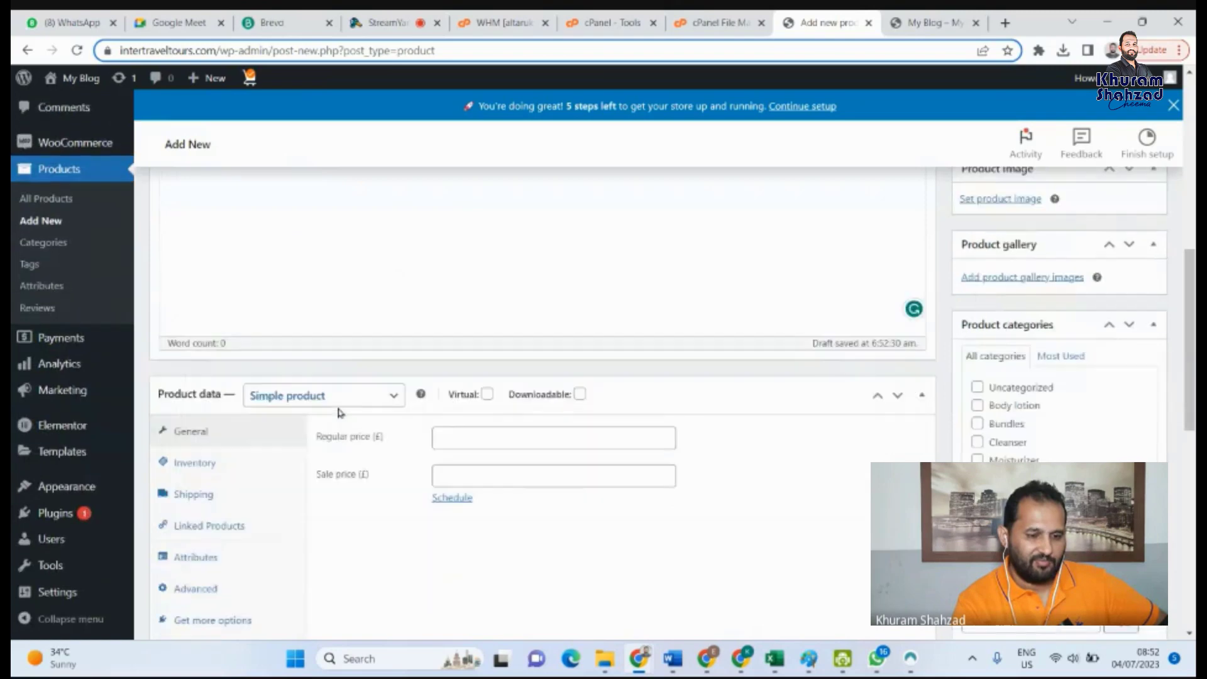
Set the shampoo's regular price to £20 and its sale price to £15 in the general product data
scroll(338, 412, down, 2)
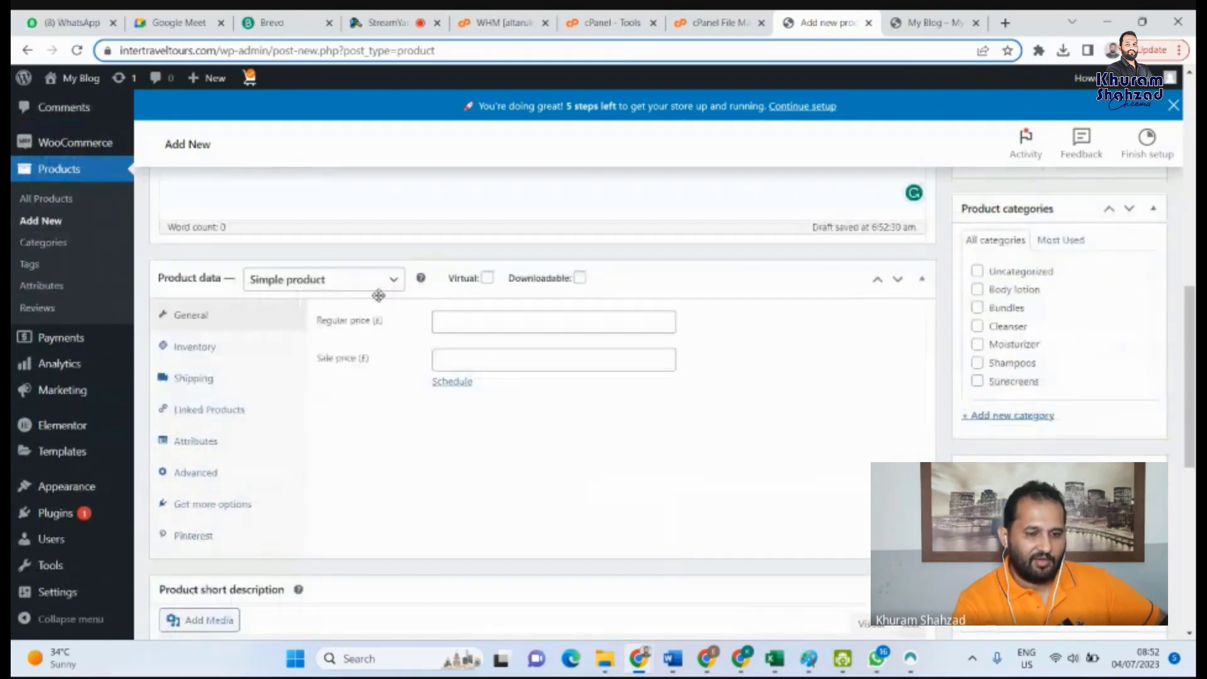
scroll(404, 405, down, 1)
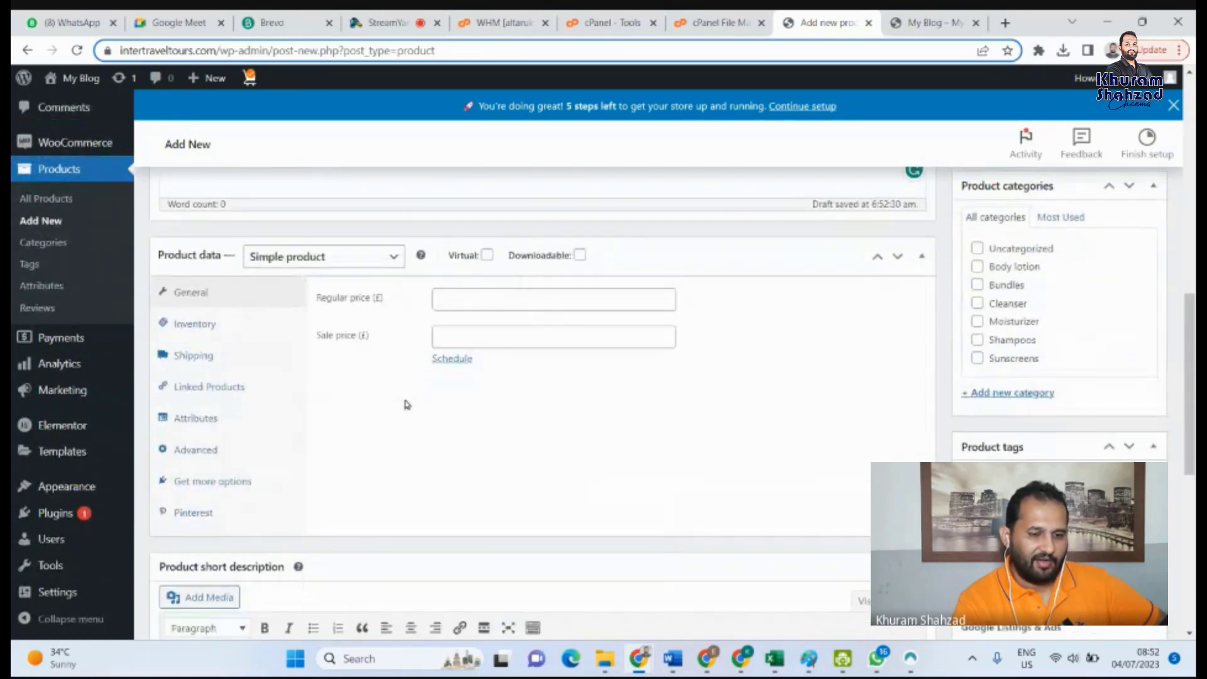
click(480, 296)
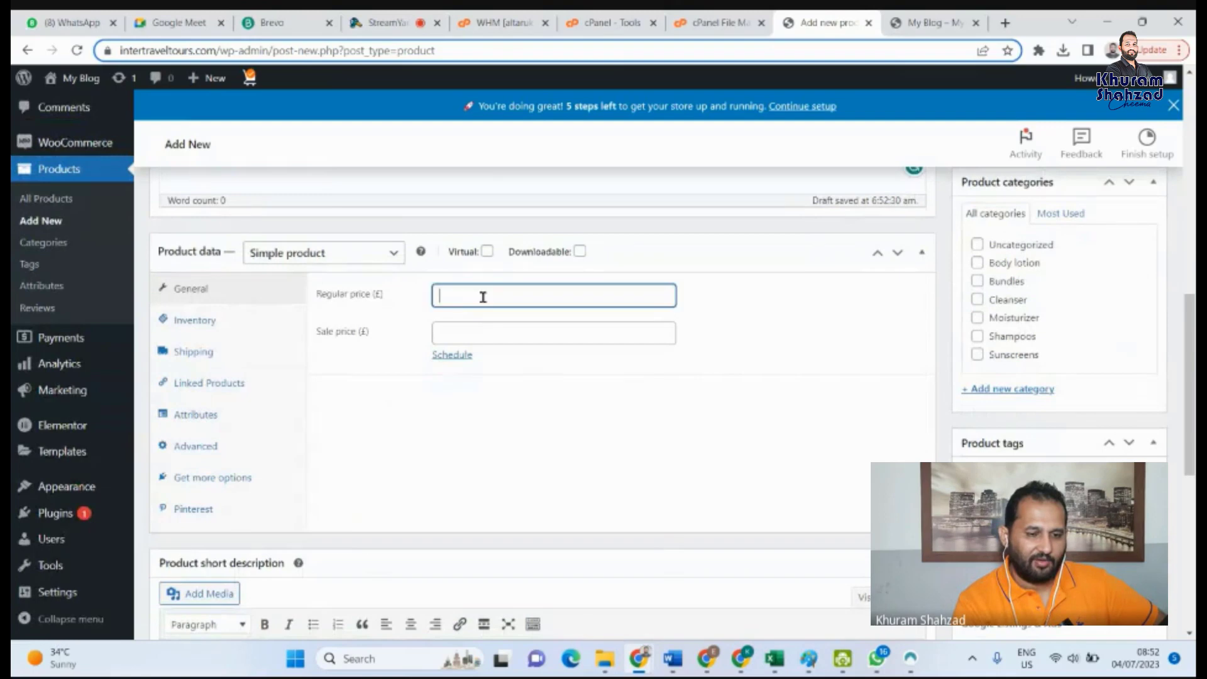
click(464, 328)
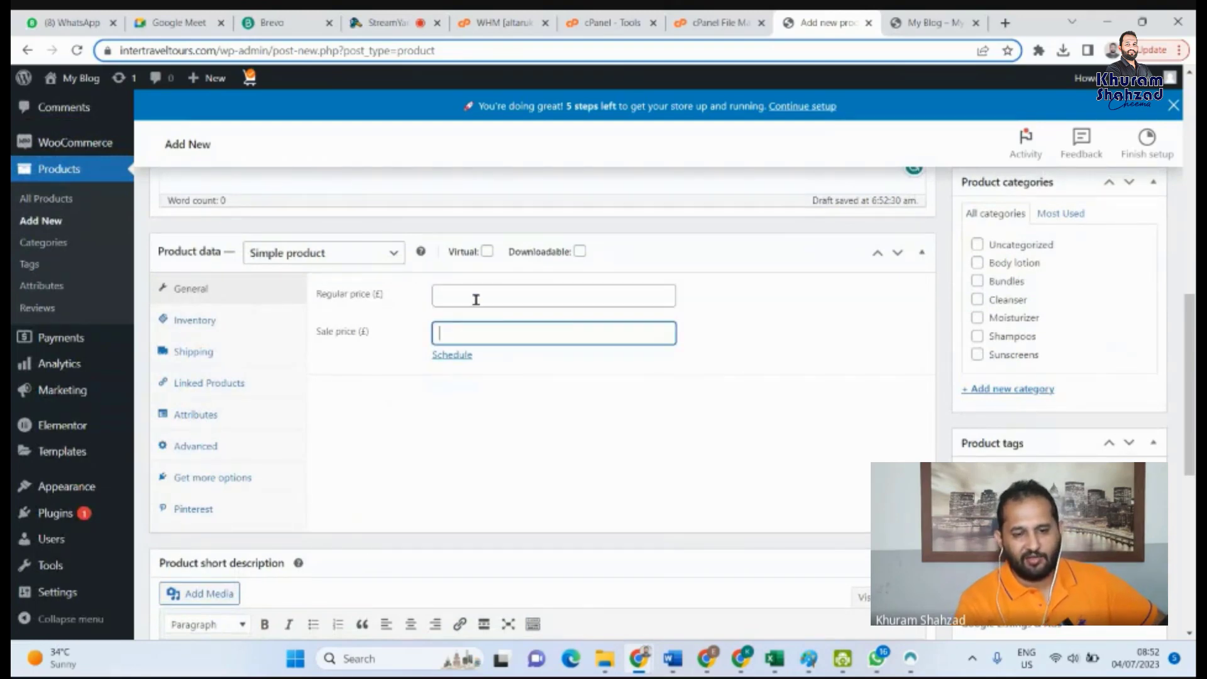
click(476, 300)
text(20)
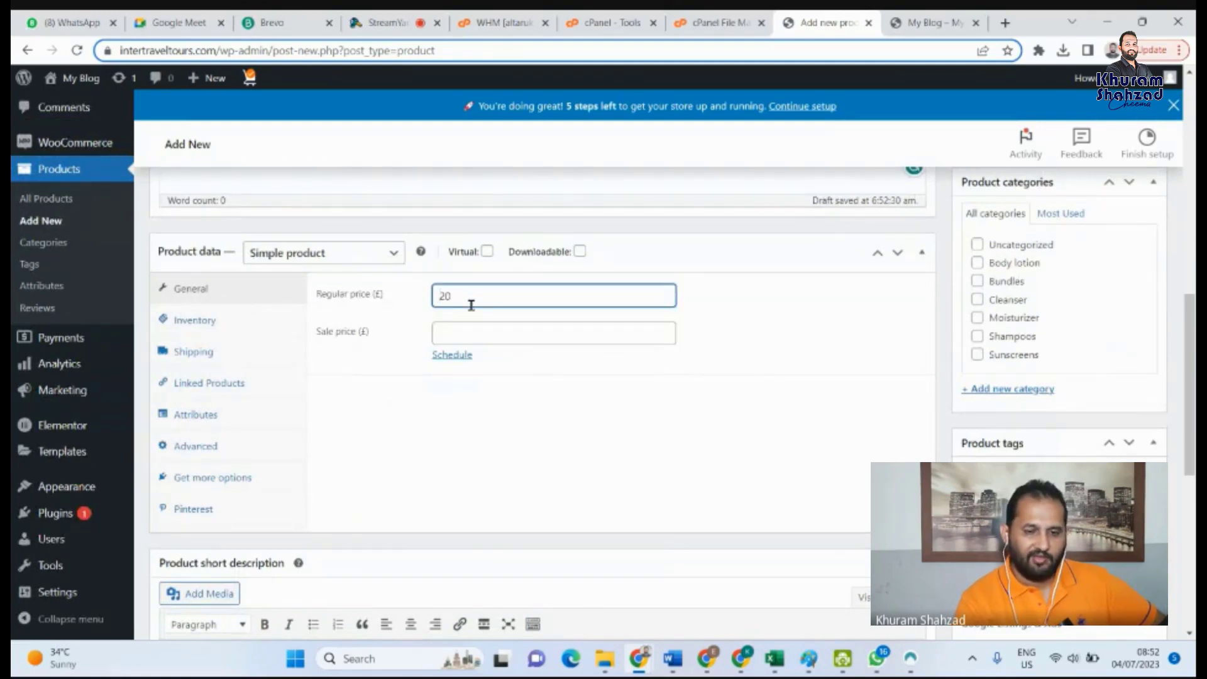
click(468, 335)
text(15)
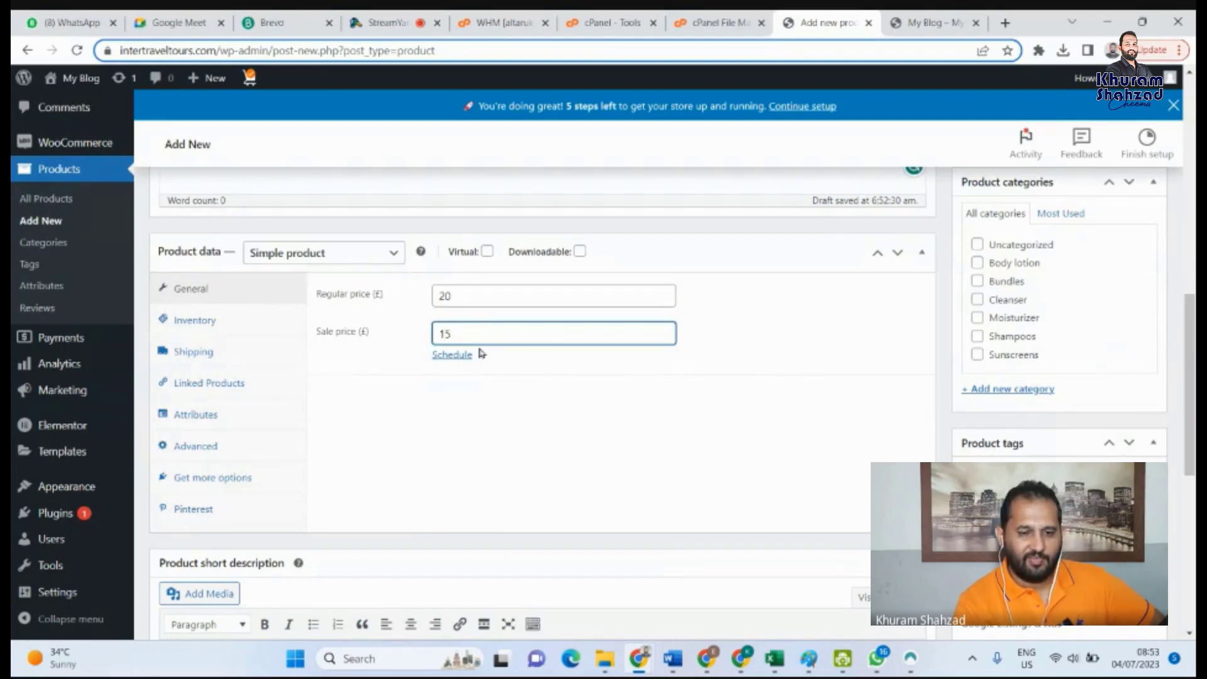
Review the product's inventory settings for SKU and stock, and its shipping settings for weight, dimensions and shipping class
scroll(482, 354, down, 1)
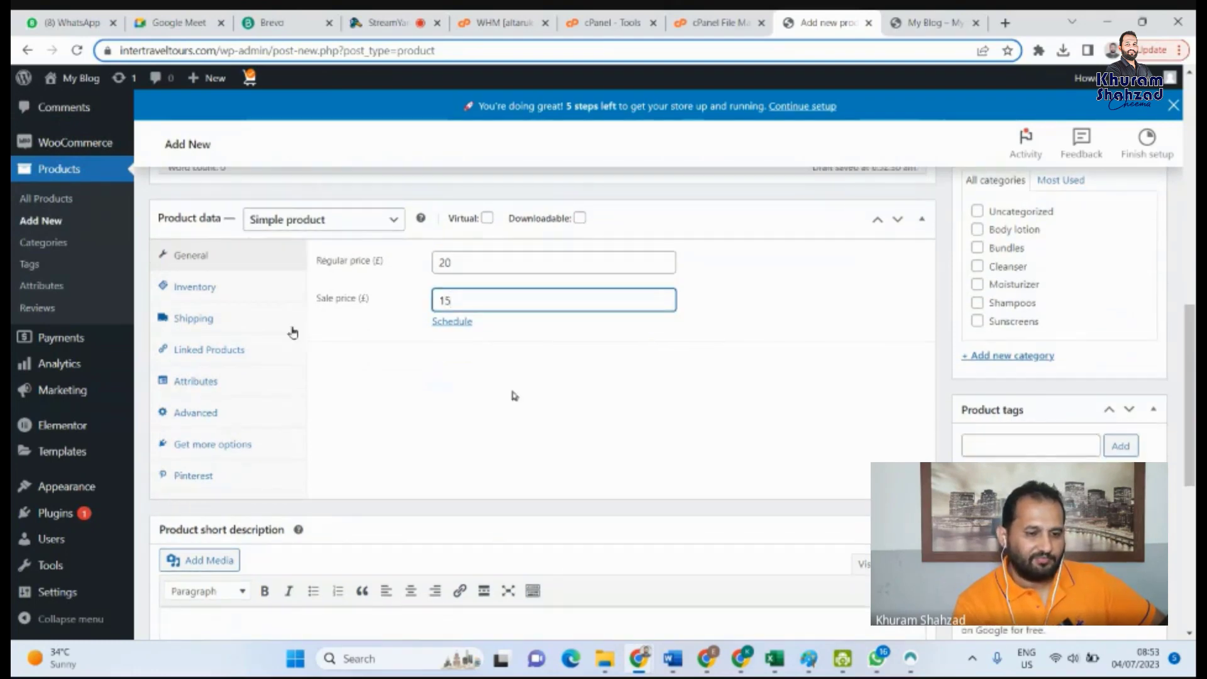
click(203, 287)
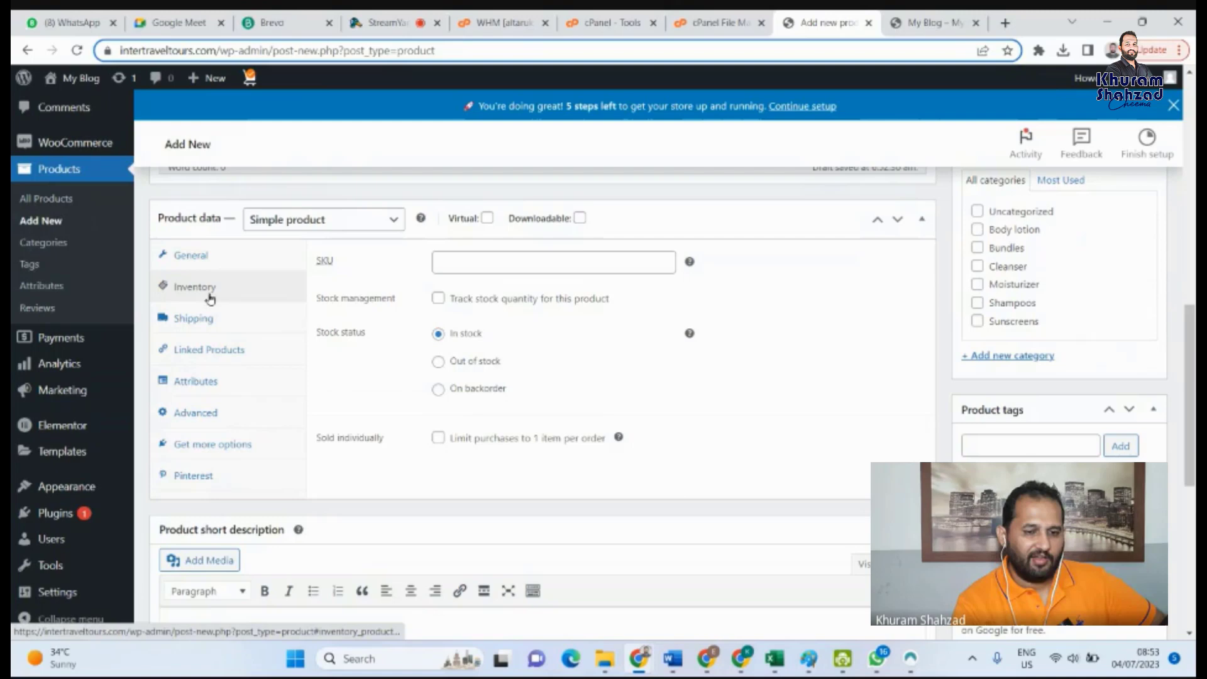
click(482, 266)
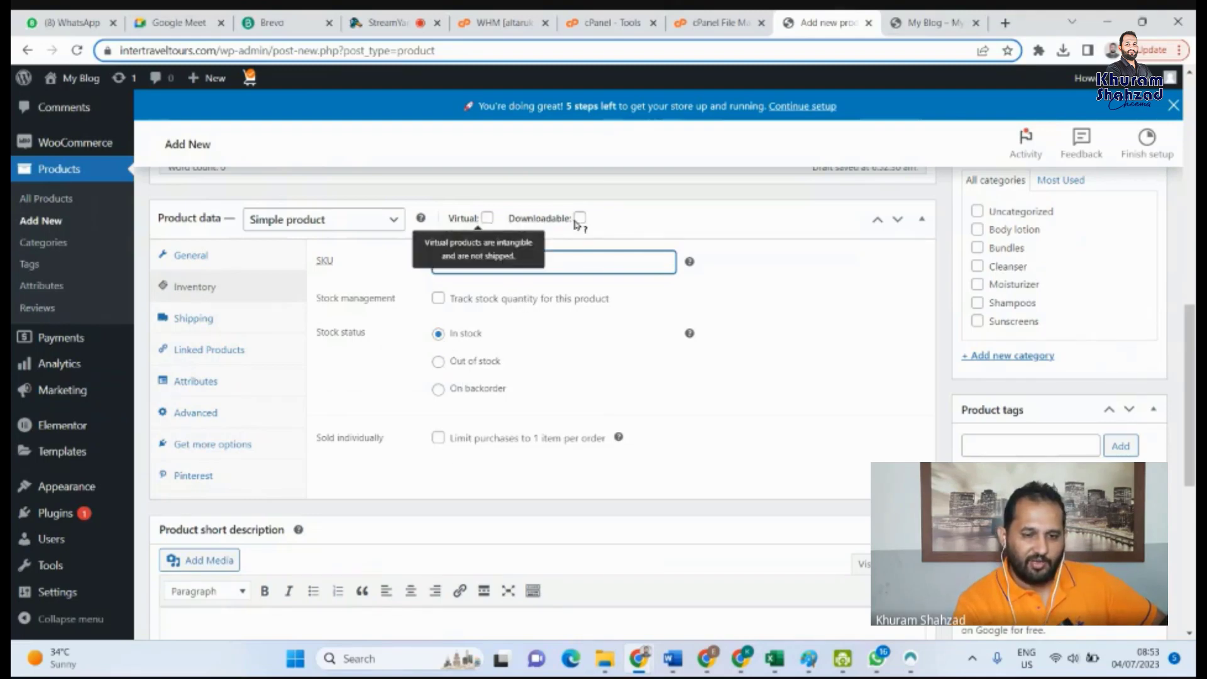
click(213, 320)
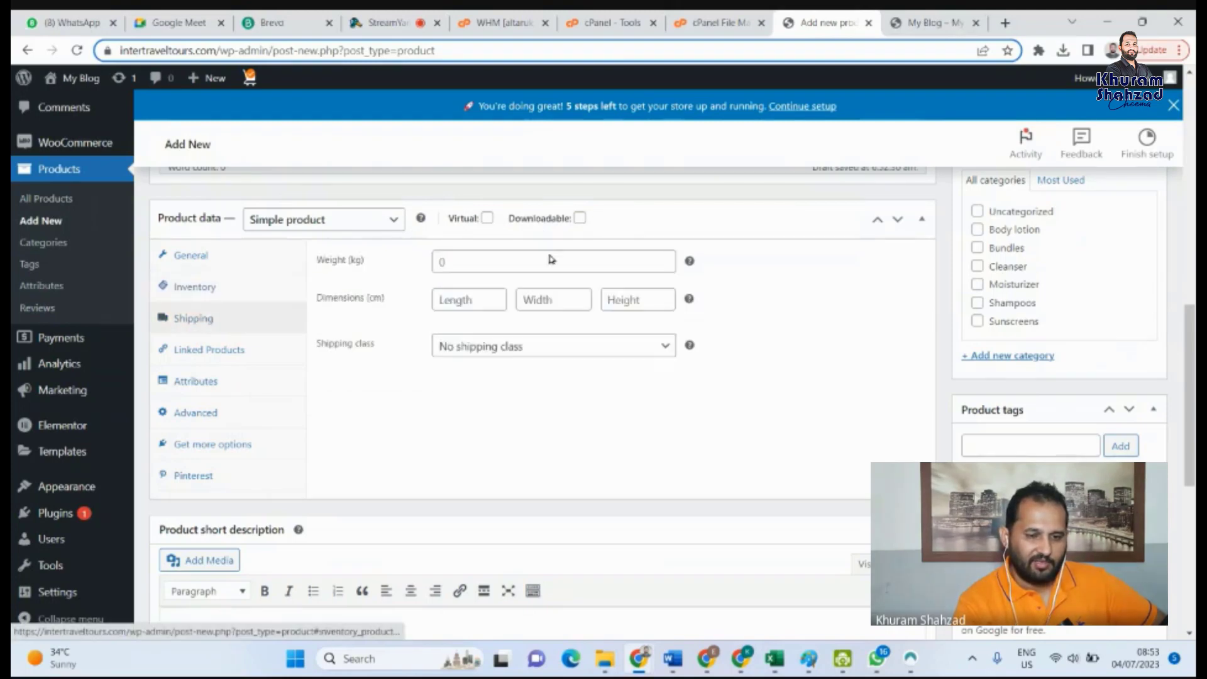
click(538, 346)
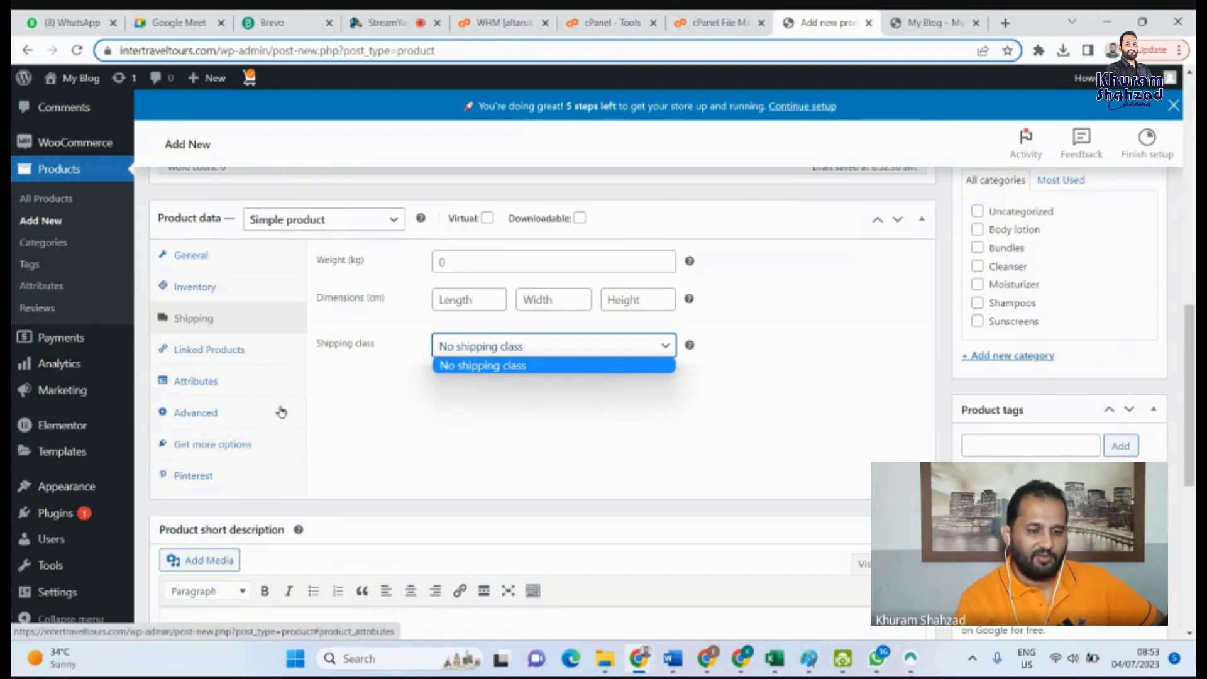
Review the product's linked products, attributes, advanced and Pinterest settings, including the Google category search, and the short description editor
click(210, 350)
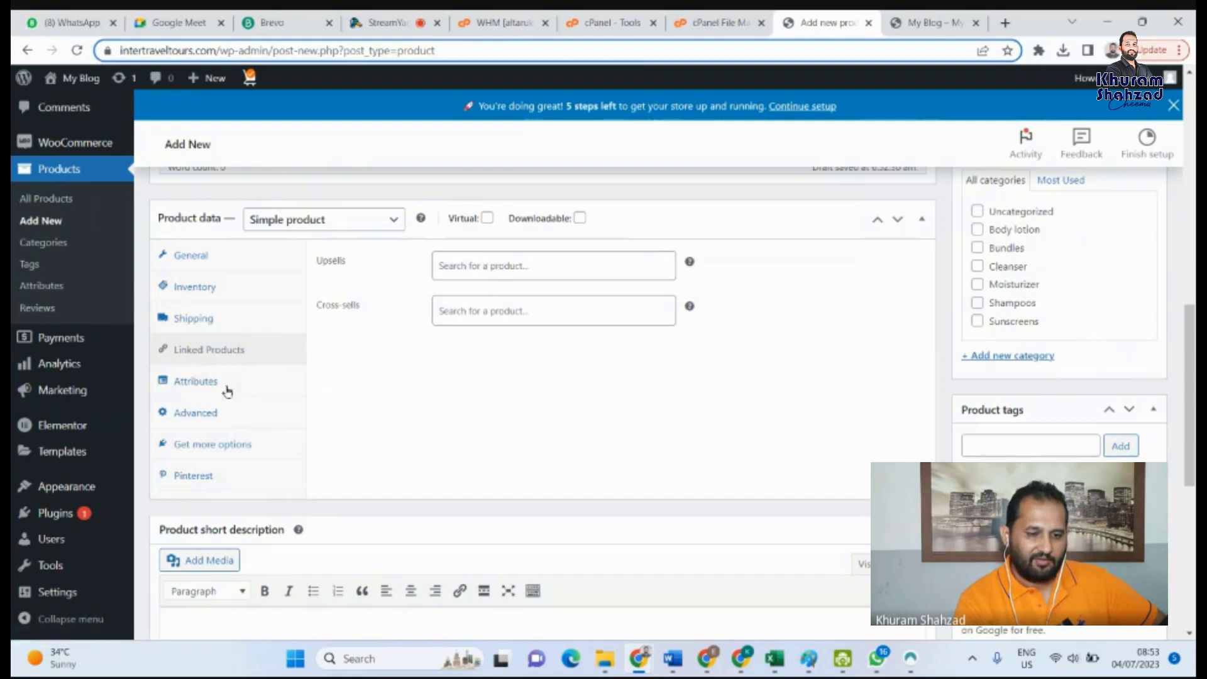
click(211, 383)
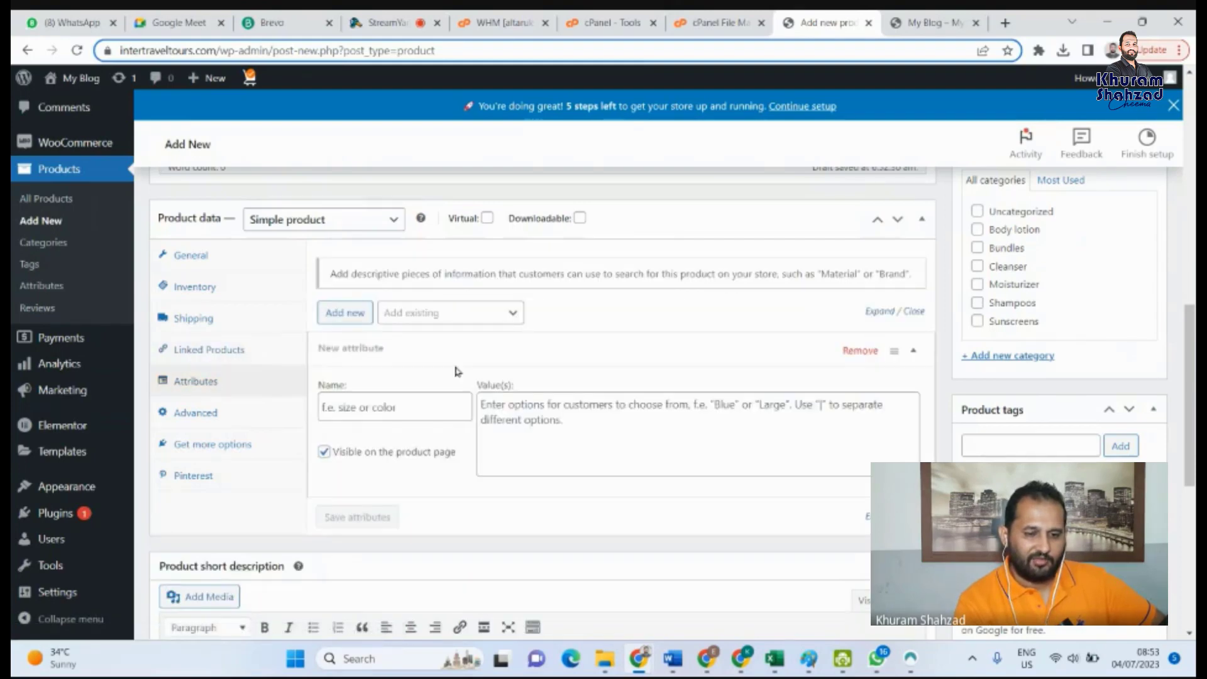
scroll(456, 366, down, 1)
scroll(455, 365, up, 2)
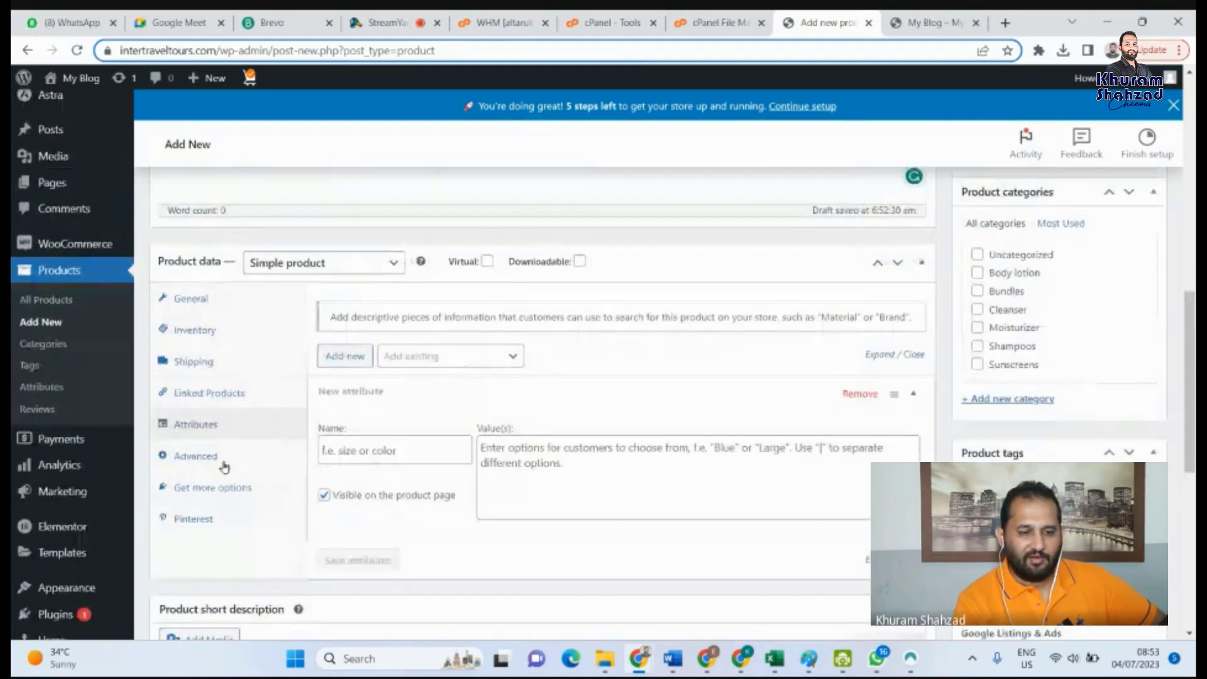
click(221, 465)
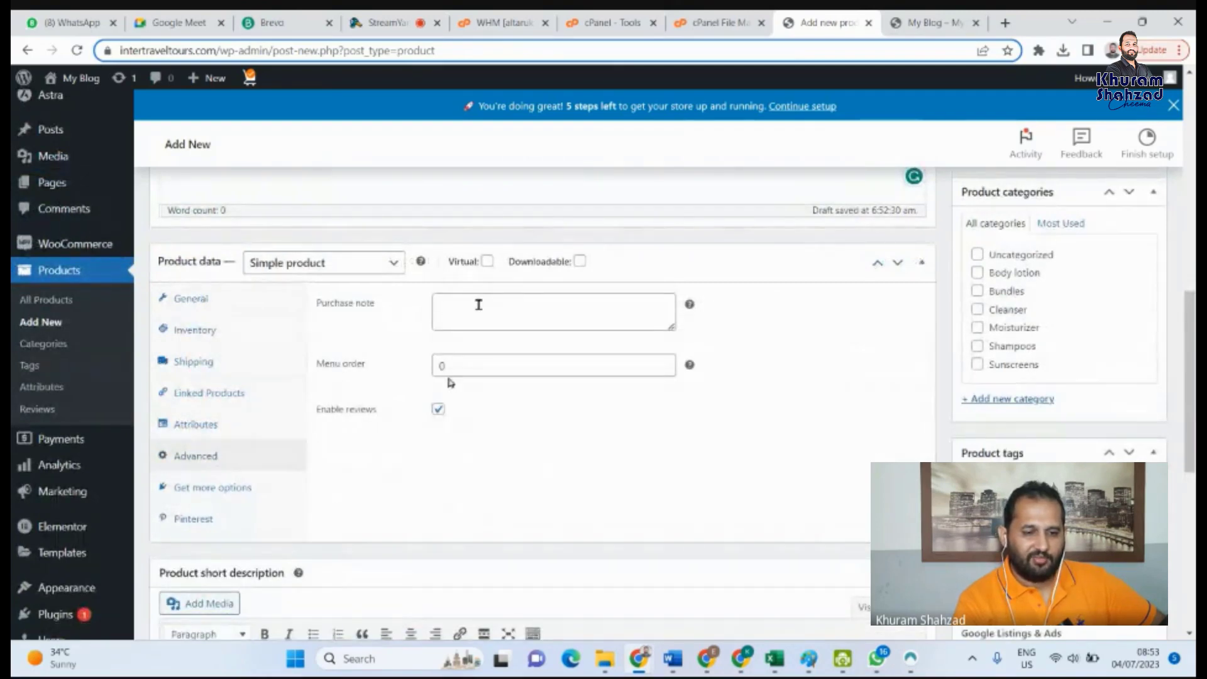
scroll(478, 305, down, 1)
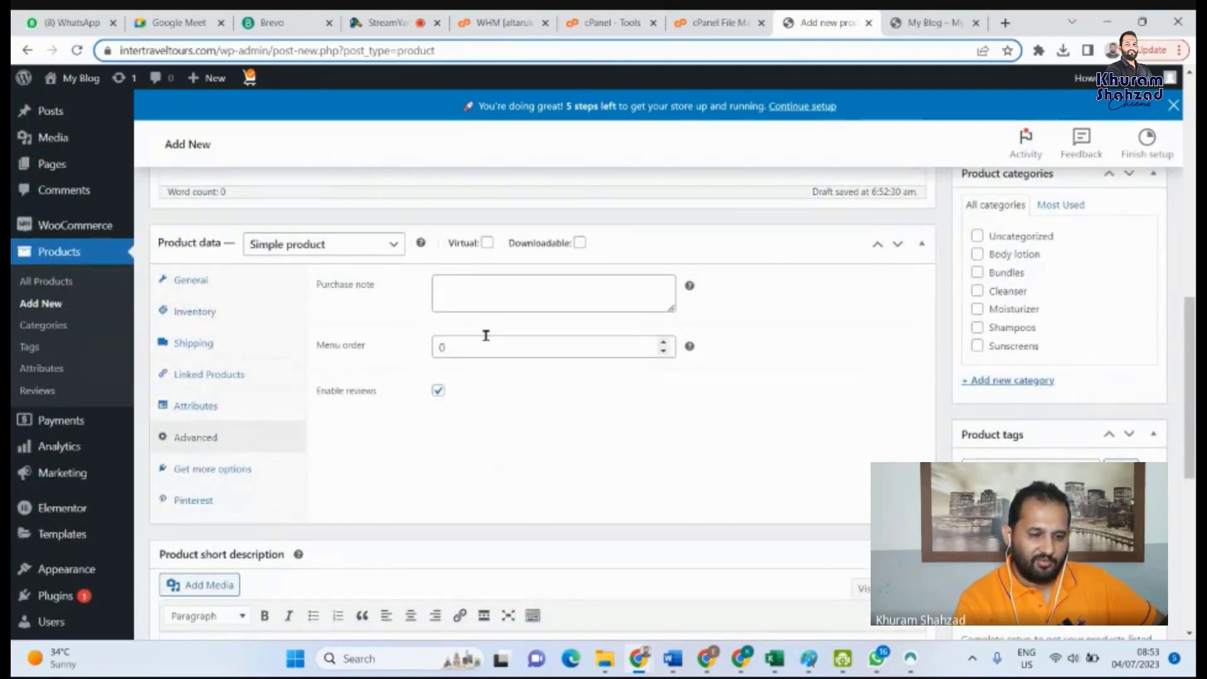
scroll(486, 335, down, 1)
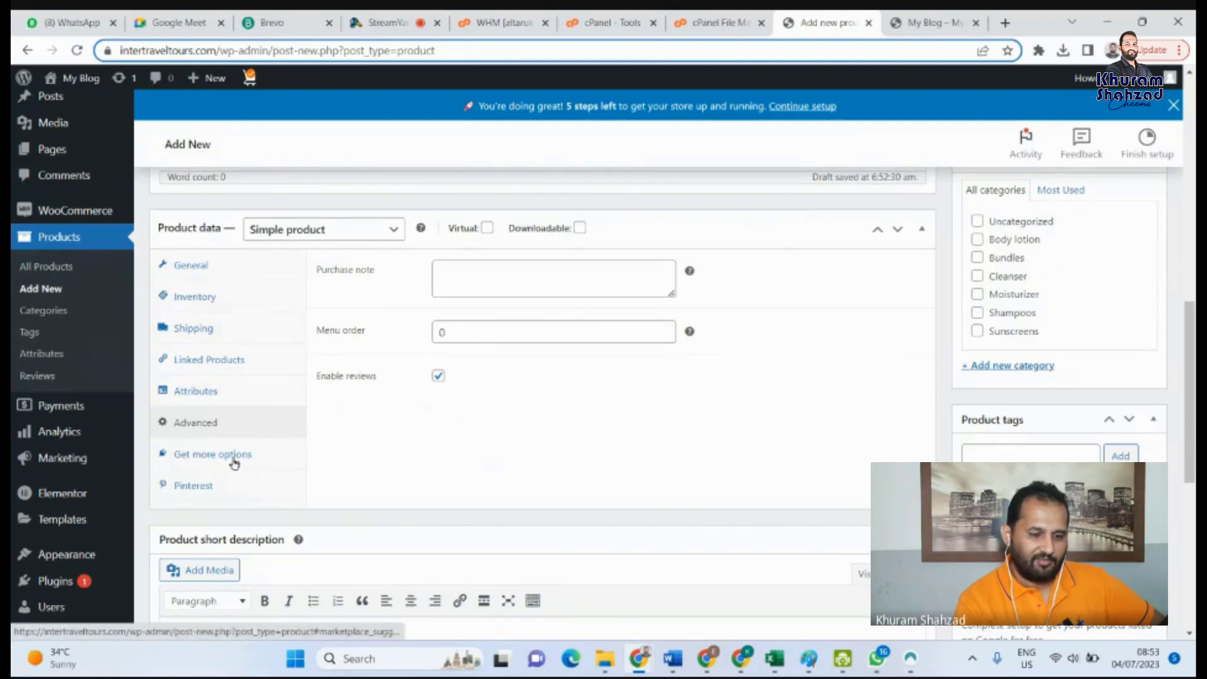
click(208, 492)
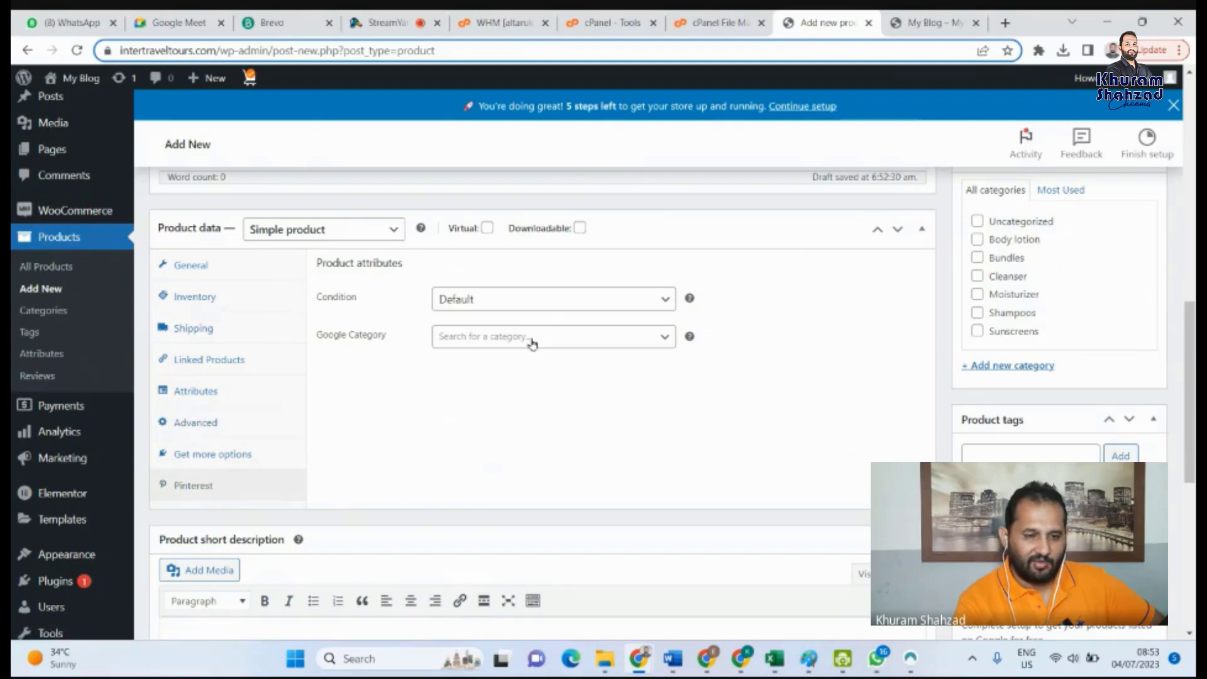
click(662, 339)
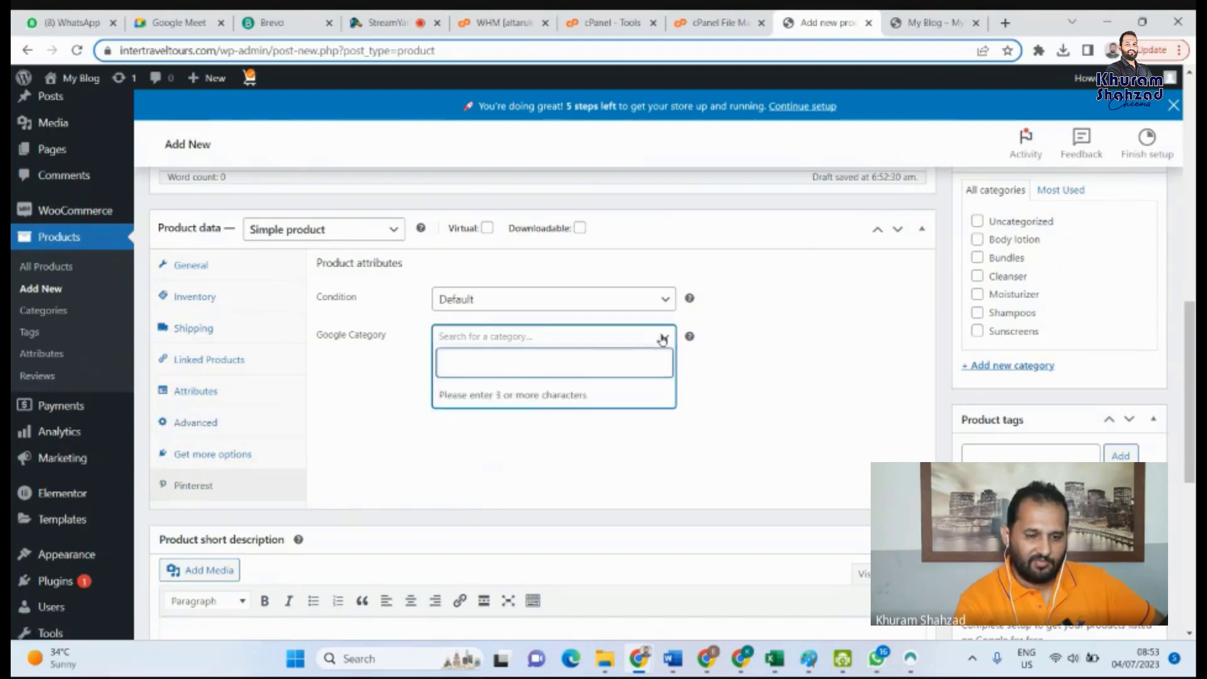
click(663, 340)
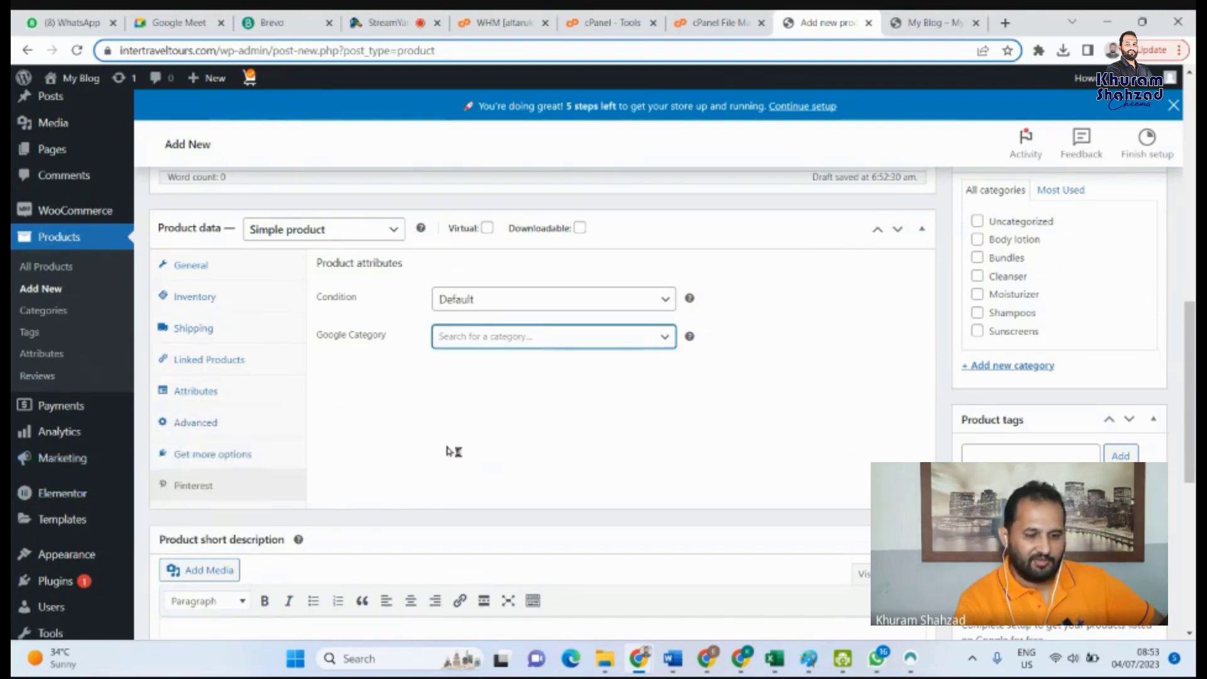
scroll(451, 450, down, 4)
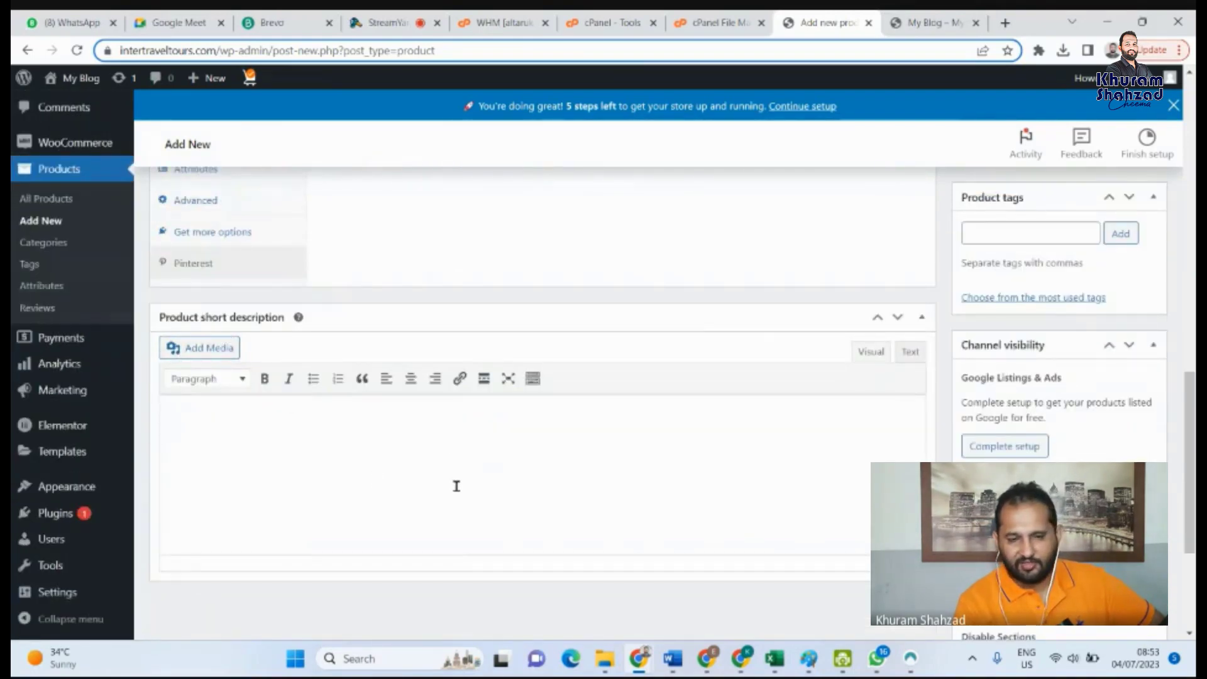
click(354, 461)
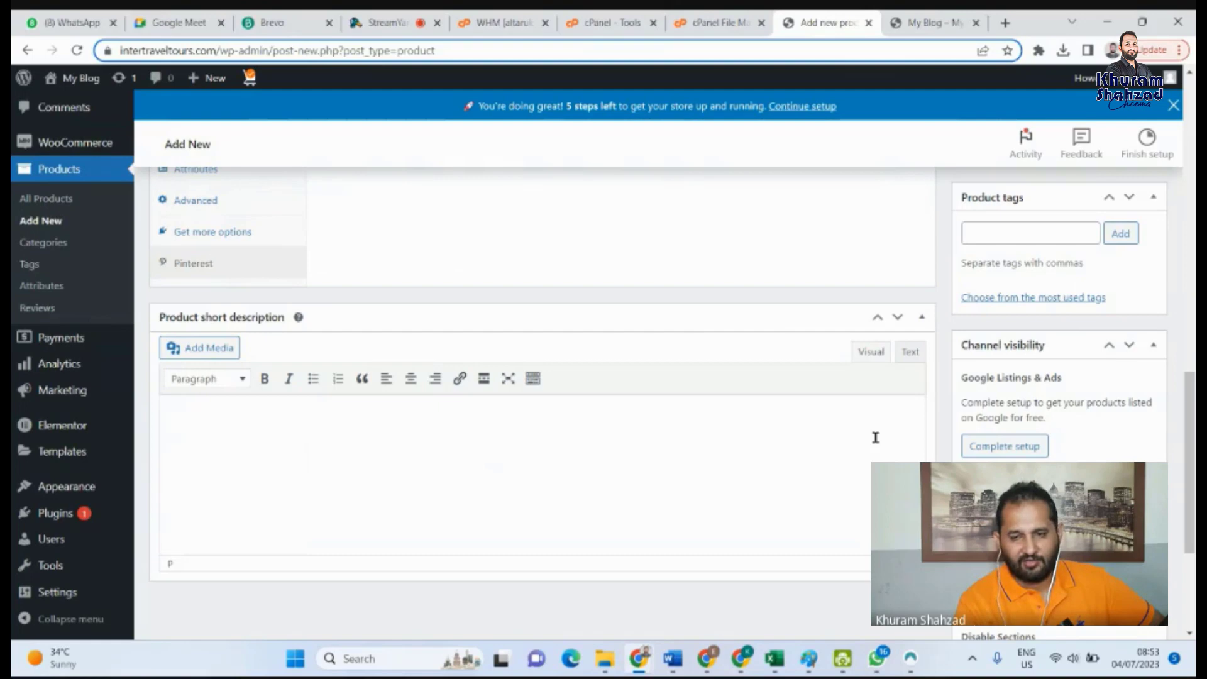
Assign the new product to the Shampoos category and check the remaining sections of the product page
scroll(875, 438, up, 10)
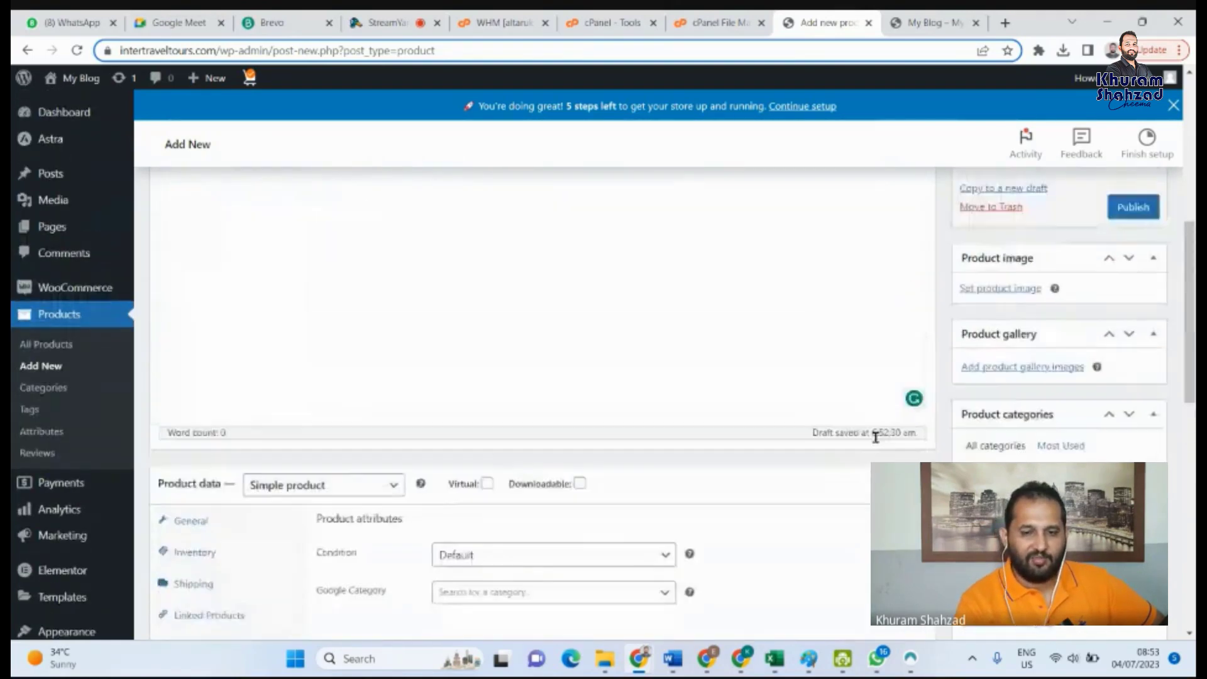
scroll(875, 438, up, 5)
scroll(876, 437, down, 5)
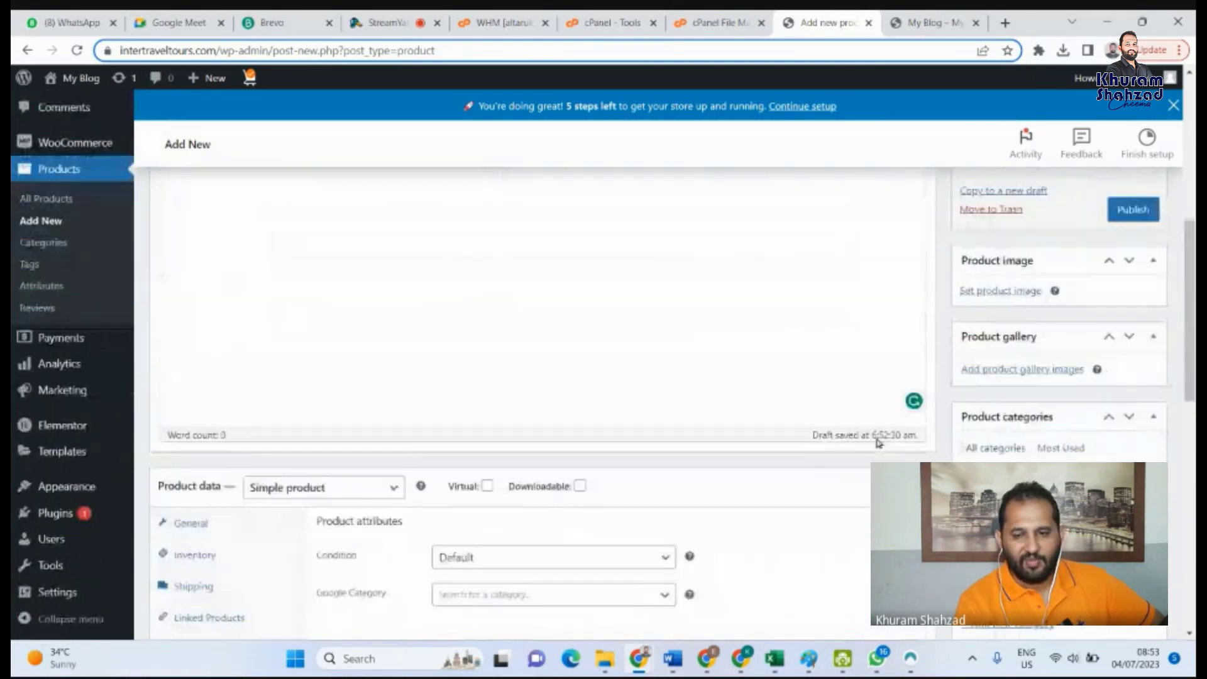
scroll(877, 443, down, 3)
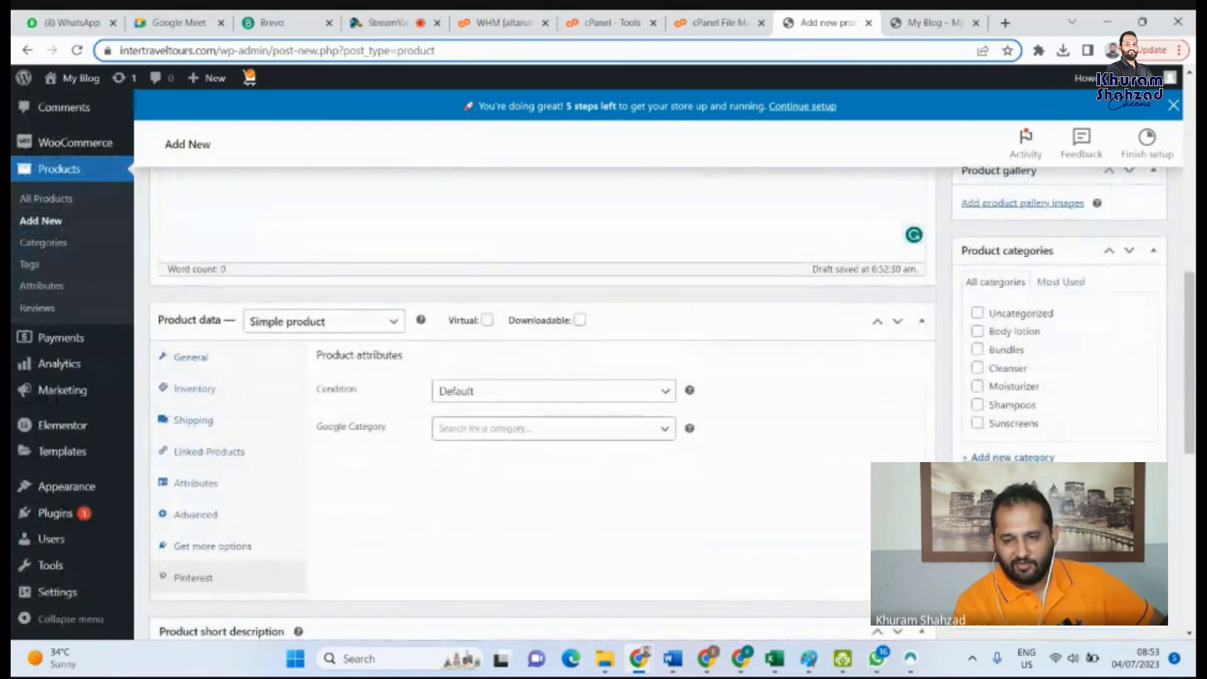
click(978, 405)
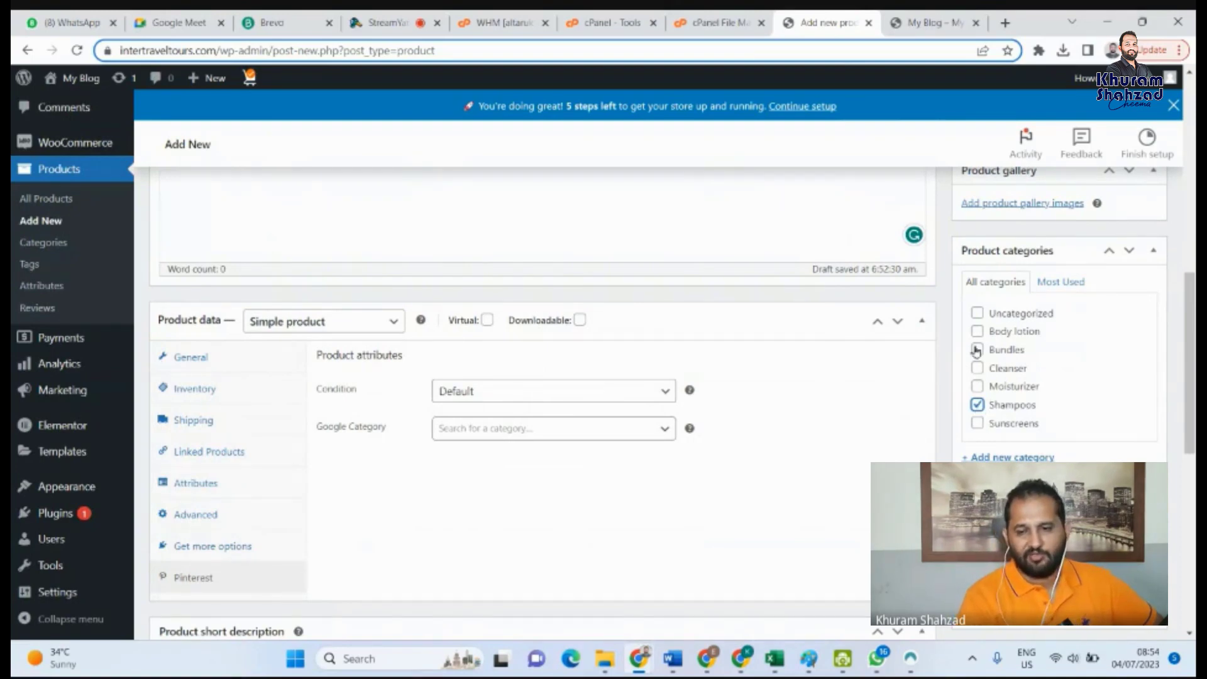
scroll(938, 447, down, 6)
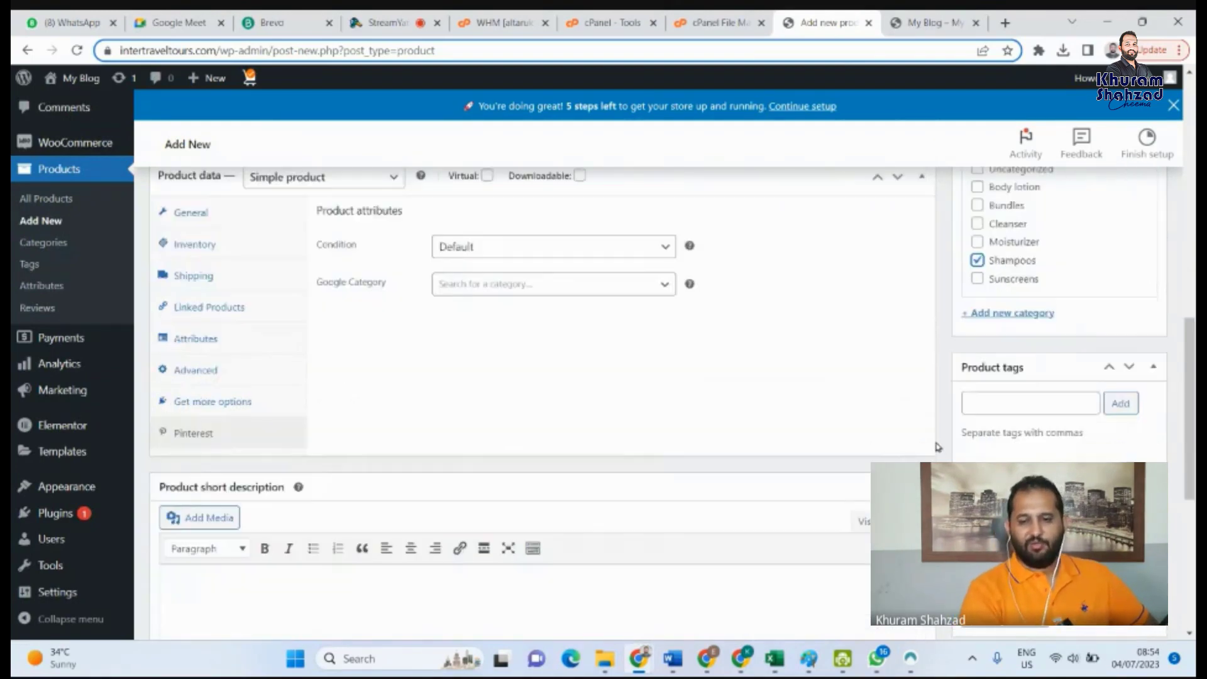
scroll(938, 447, down, 3)
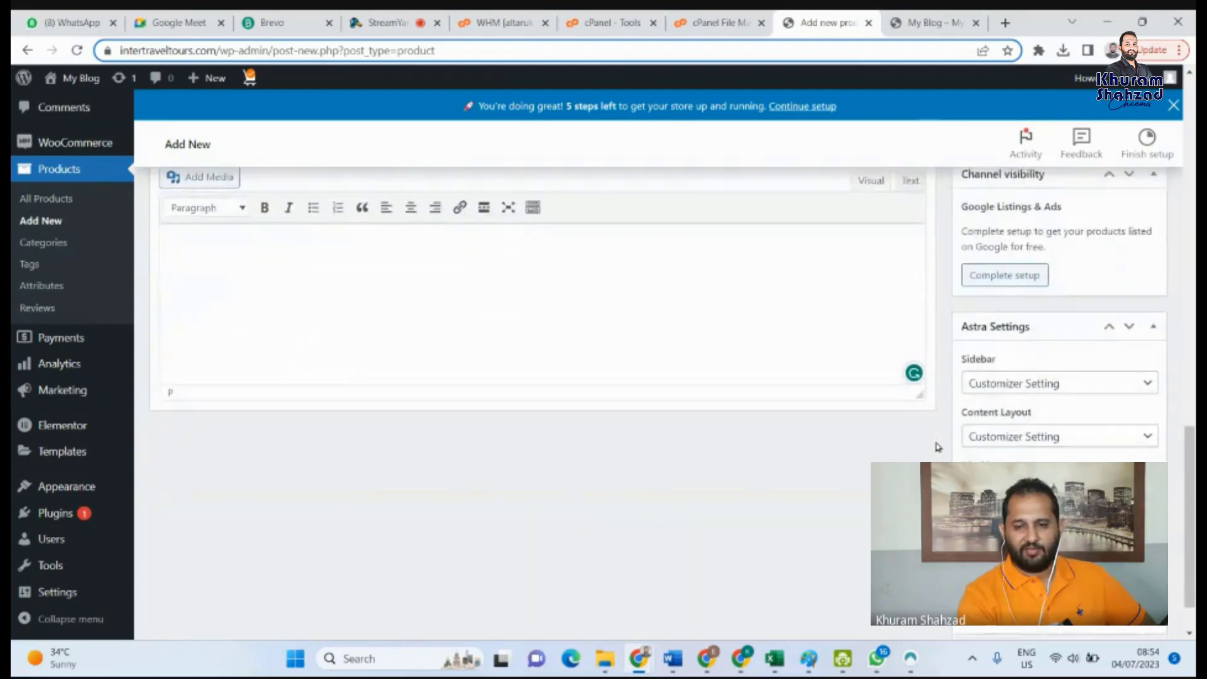
Set skin-cleanser-template-product-img-14.jpg from the media library as the shampoo's product image
scroll(938, 447, up, 5)
scroll(938, 447, up, 6)
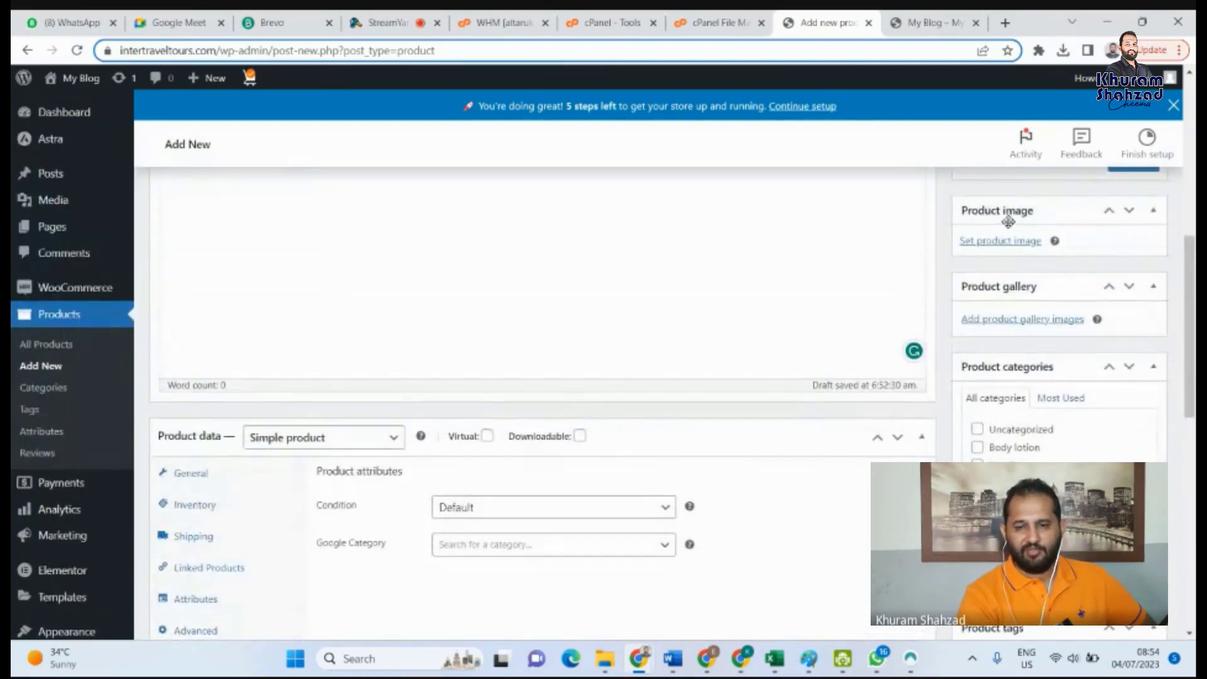
scroll(1027, 247, up, 2)
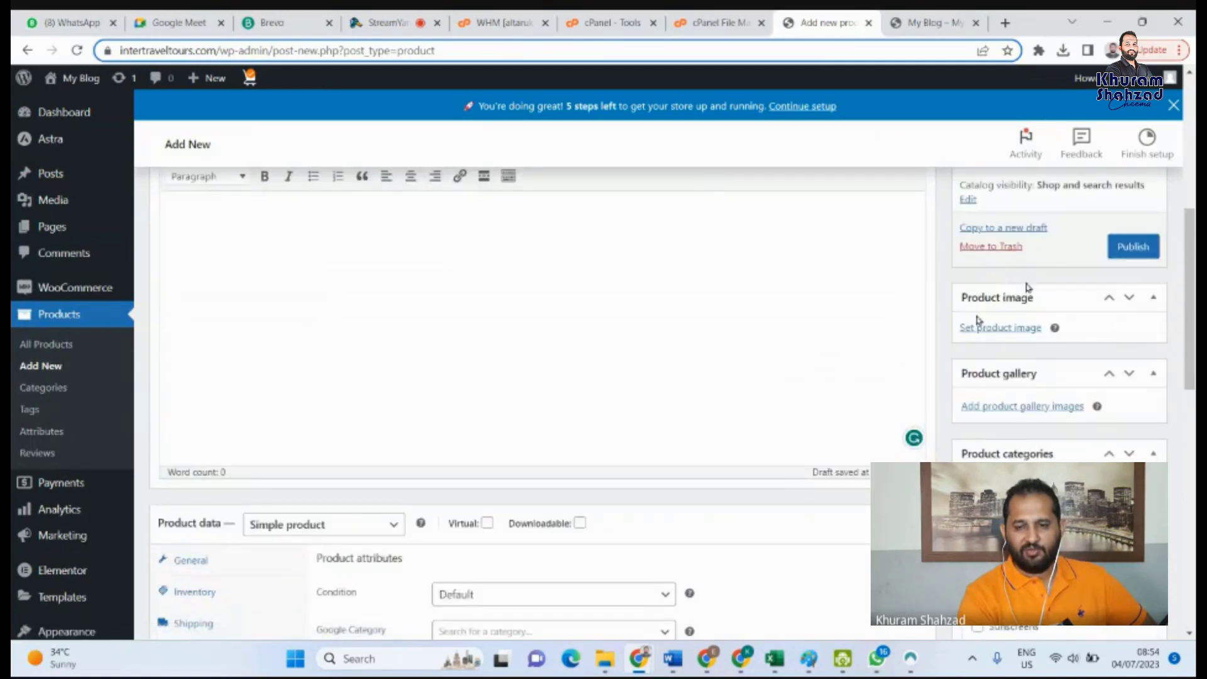
click(993, 327)
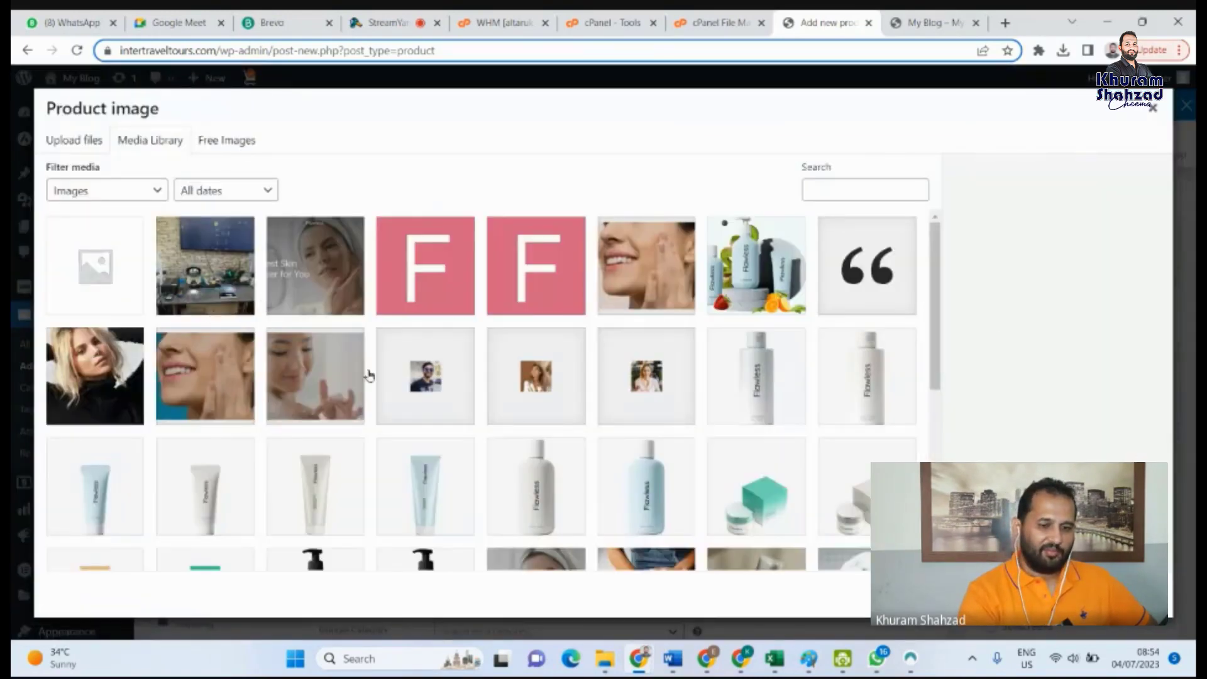
scroll(753, 416, down, 1)
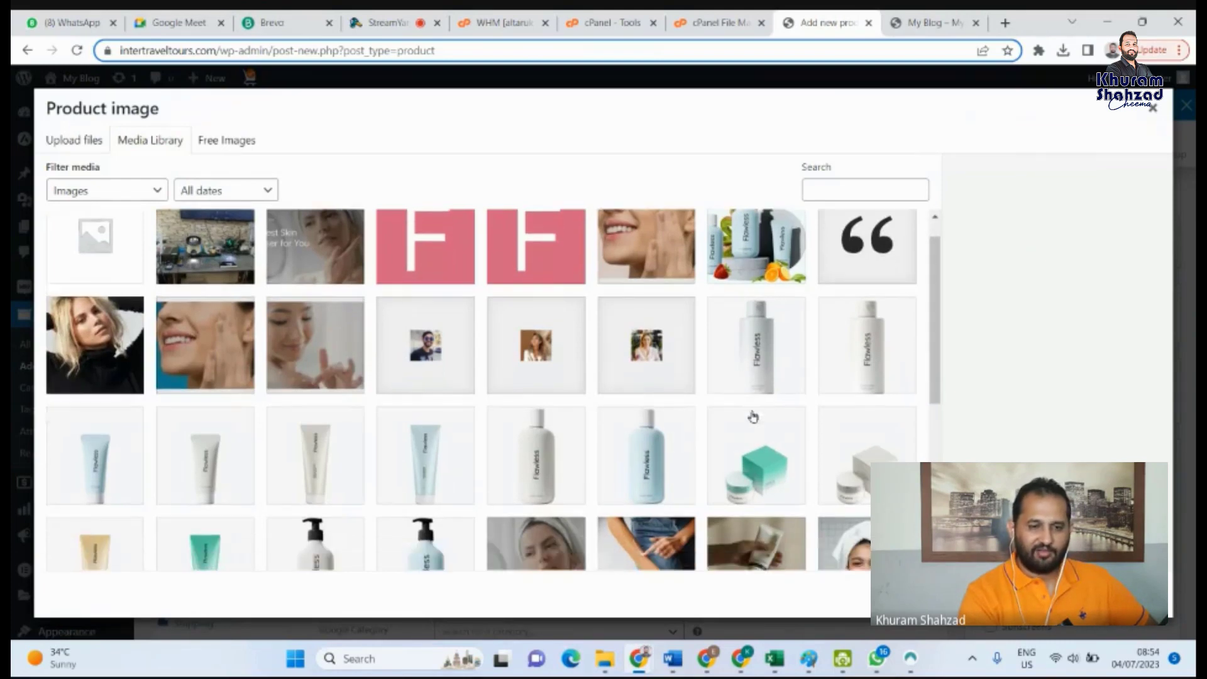
click(68, 140)
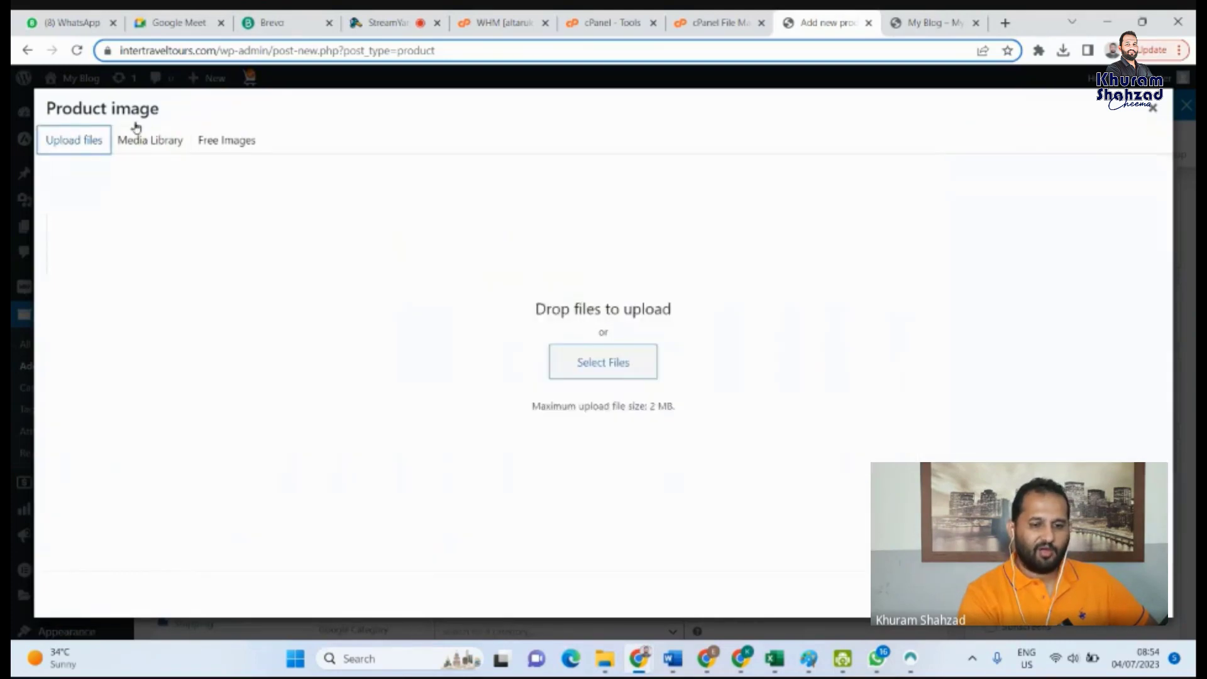
click(149, 151)
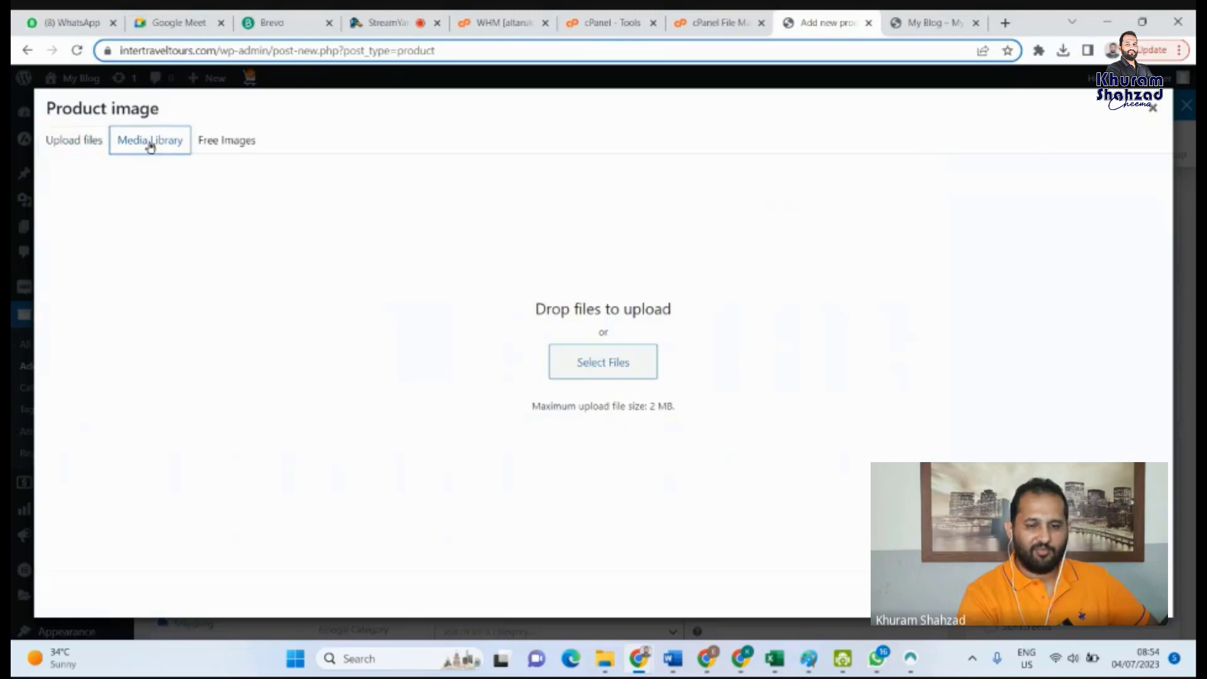
click(780, 384)
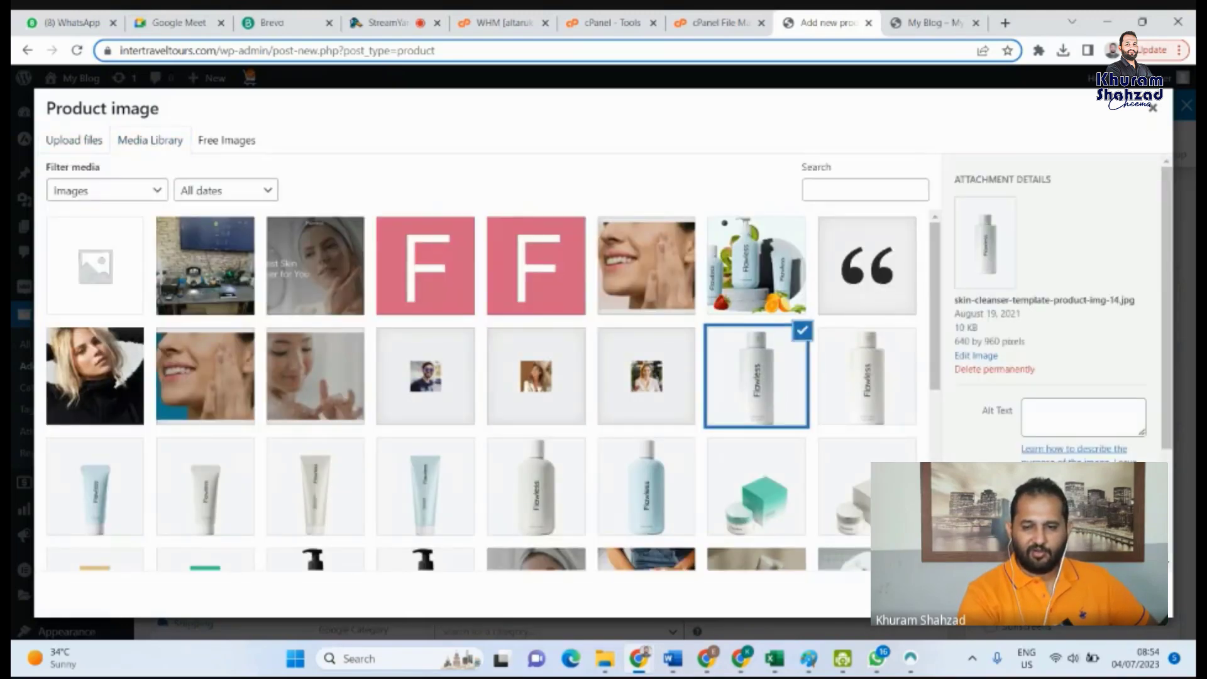
key(Escape)
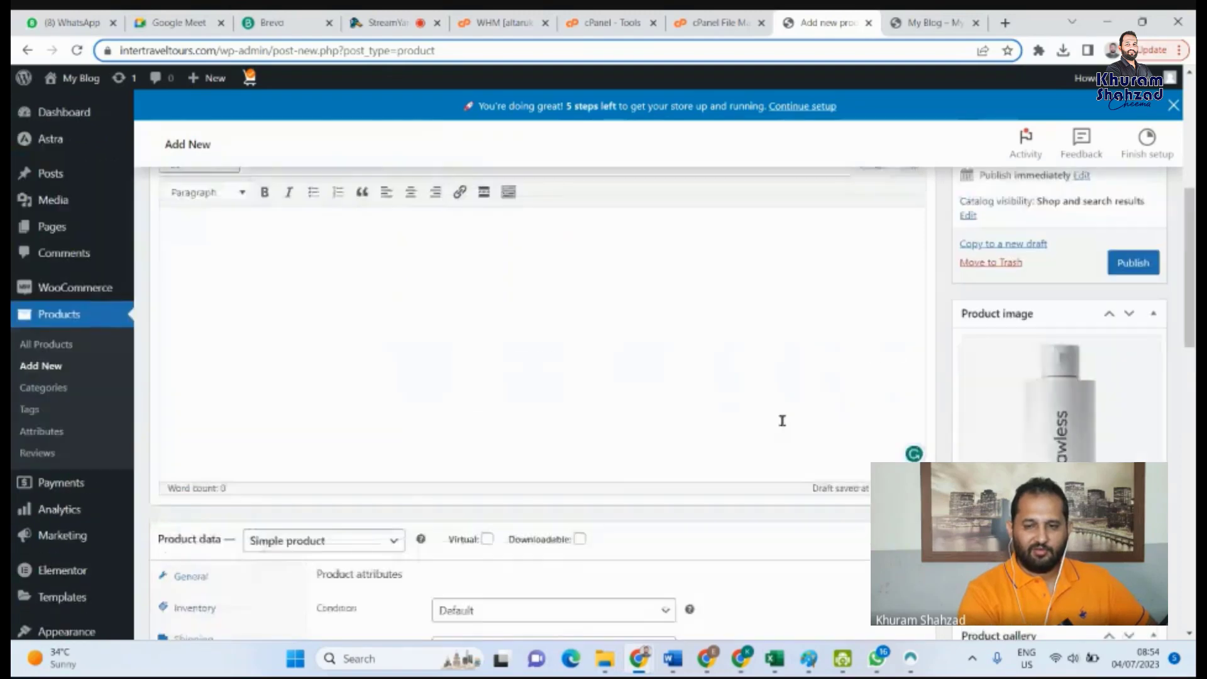
Preview the Hair cleaning Shampoo product page and check its regular price, sale price and shipping text
scroll(782, 421, up, 1)
scroll(782, 421, up, 3)
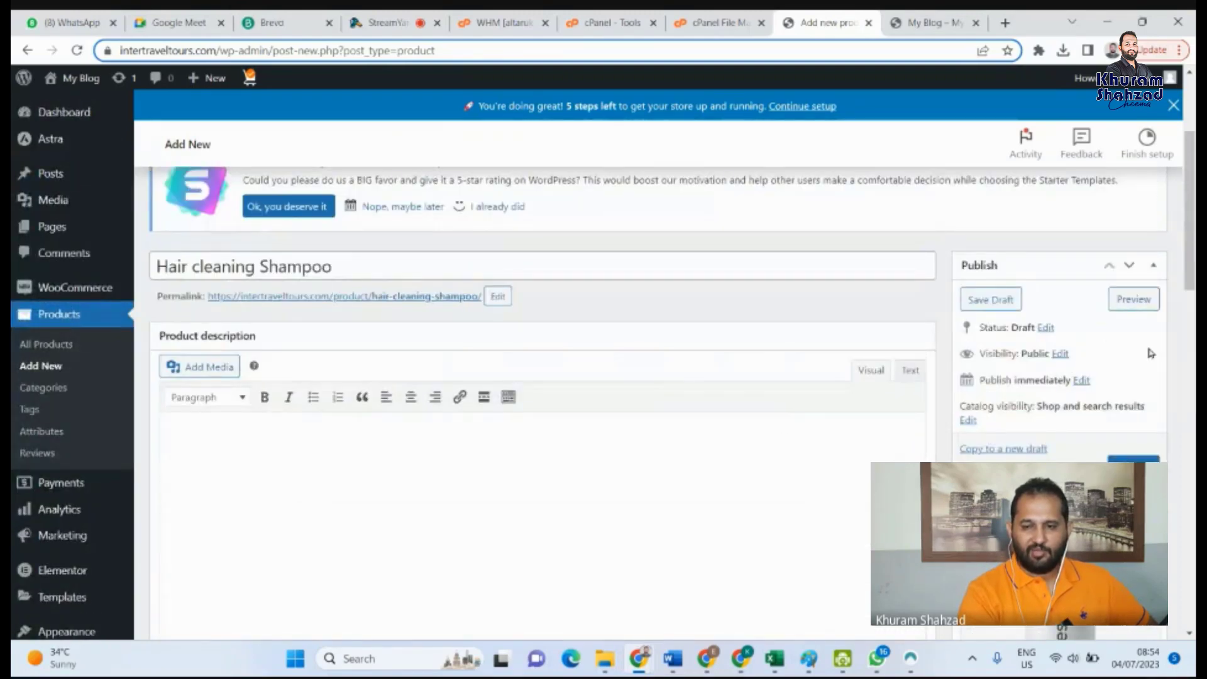
click(1134, 299)
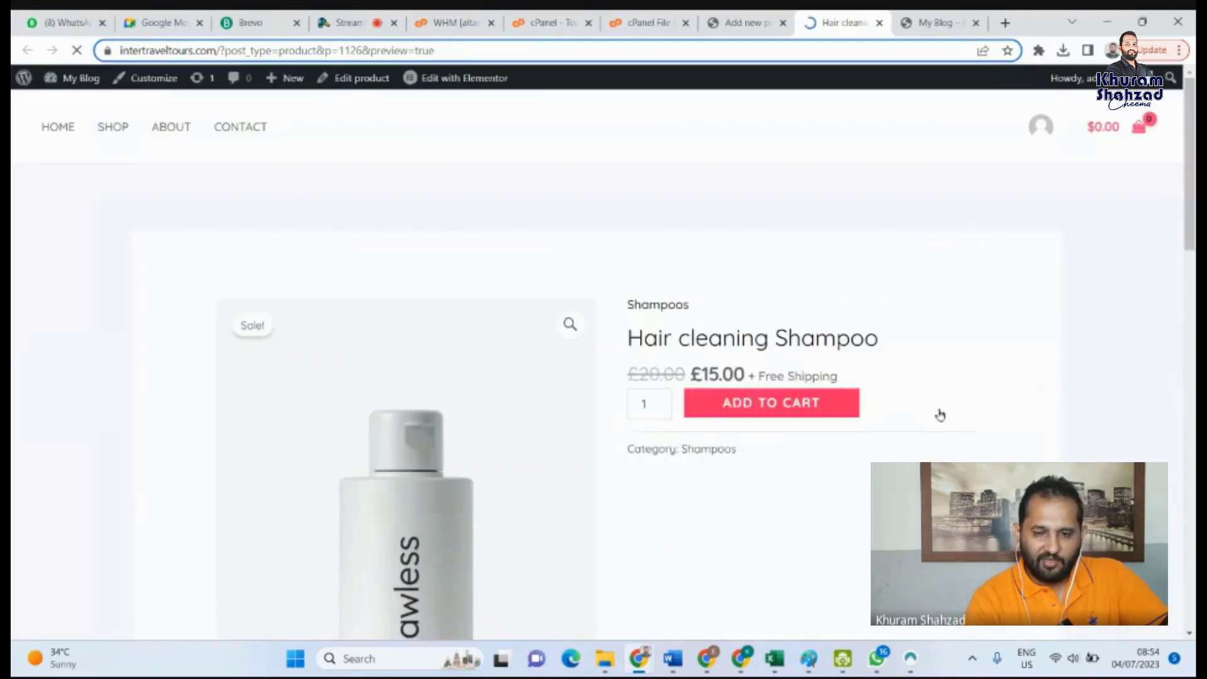
scroll(647, 272, down, 2)
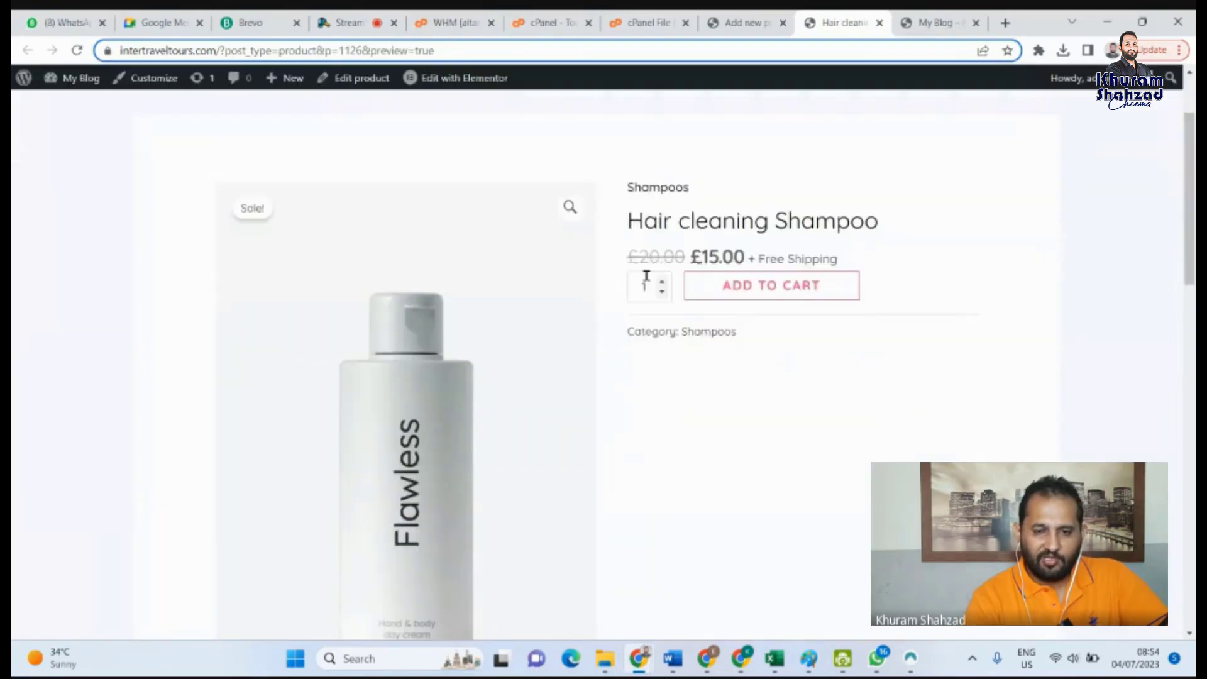
double_click(654, 260)
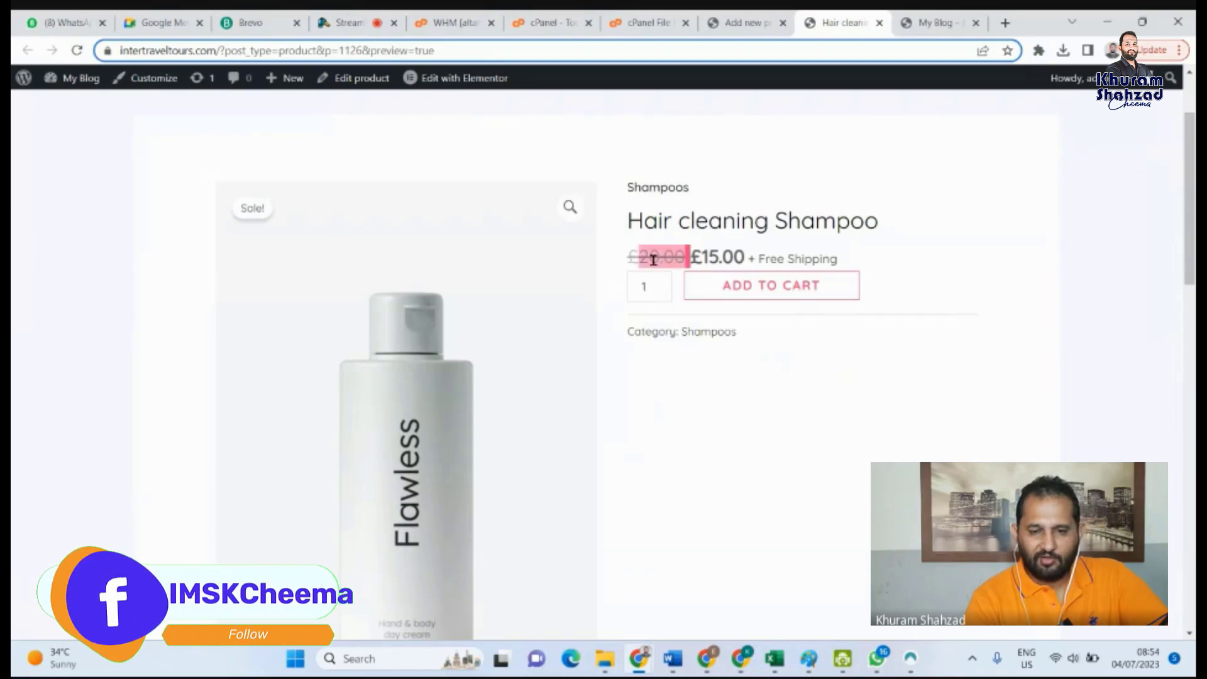
double_click(705, 257)
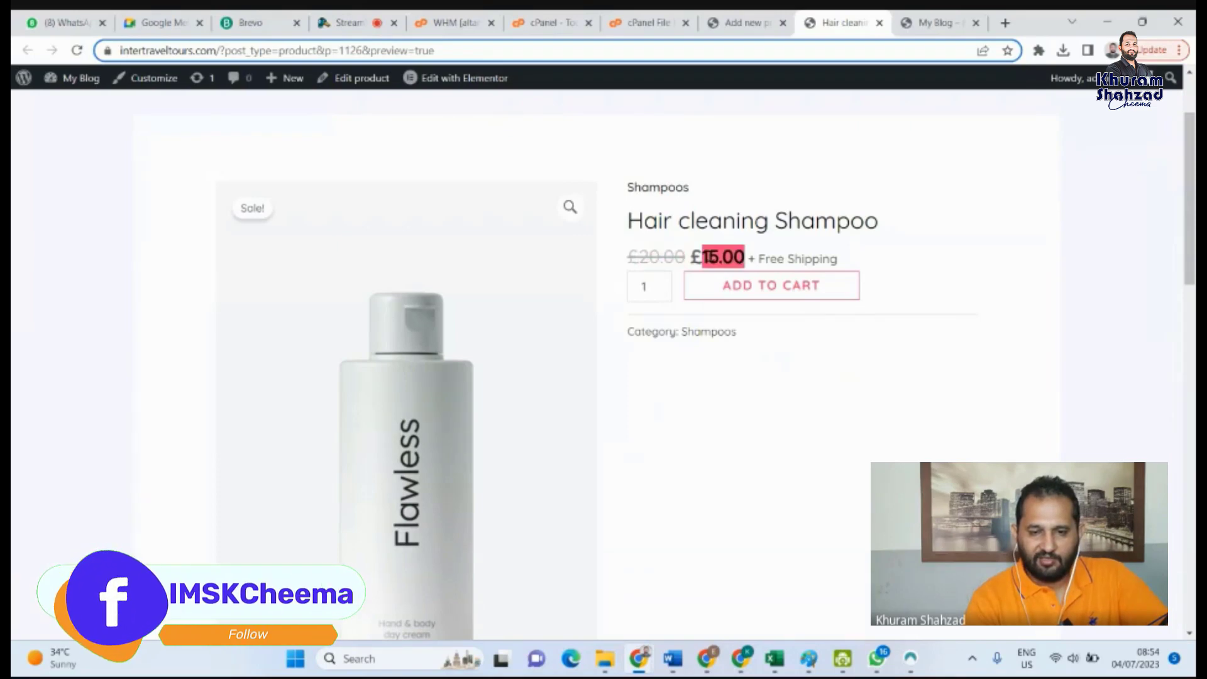
click(784, 254)
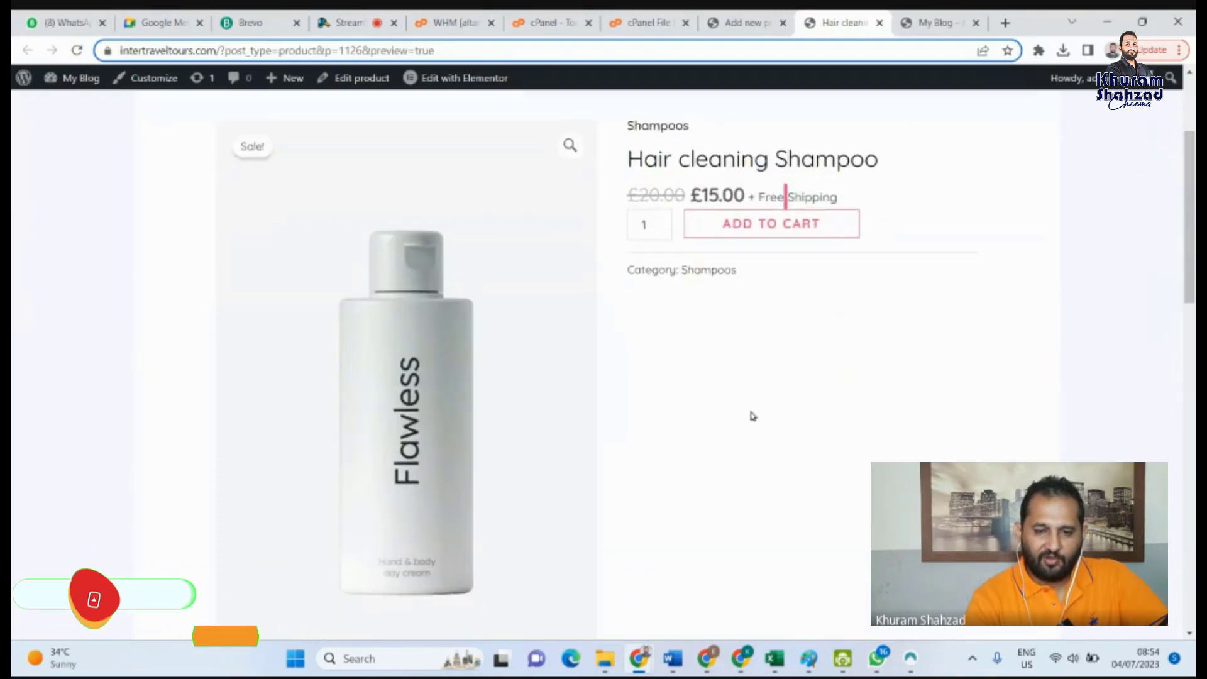
Examine the rest of the product preview, including the image, category, review form and footer
scroll(696, 447, down, 6)
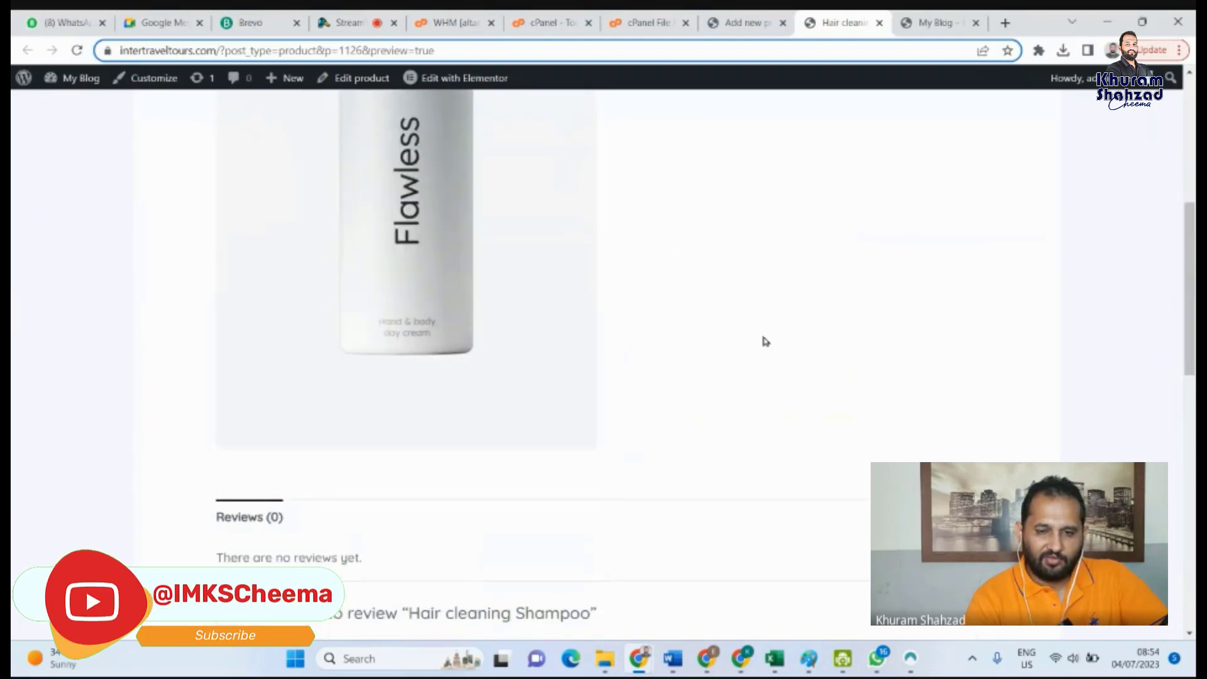
scroll(761, 331, up, 6)
scroll(851, 341, down, 4)
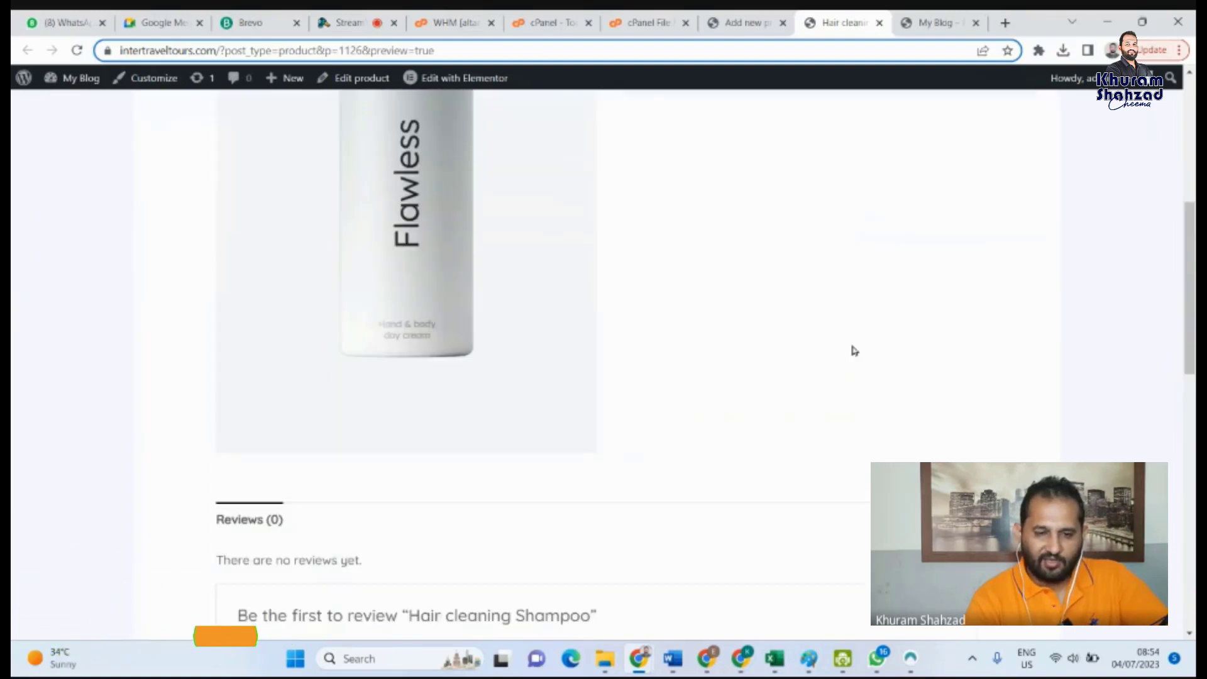
scroll(540, 365, down, 4)
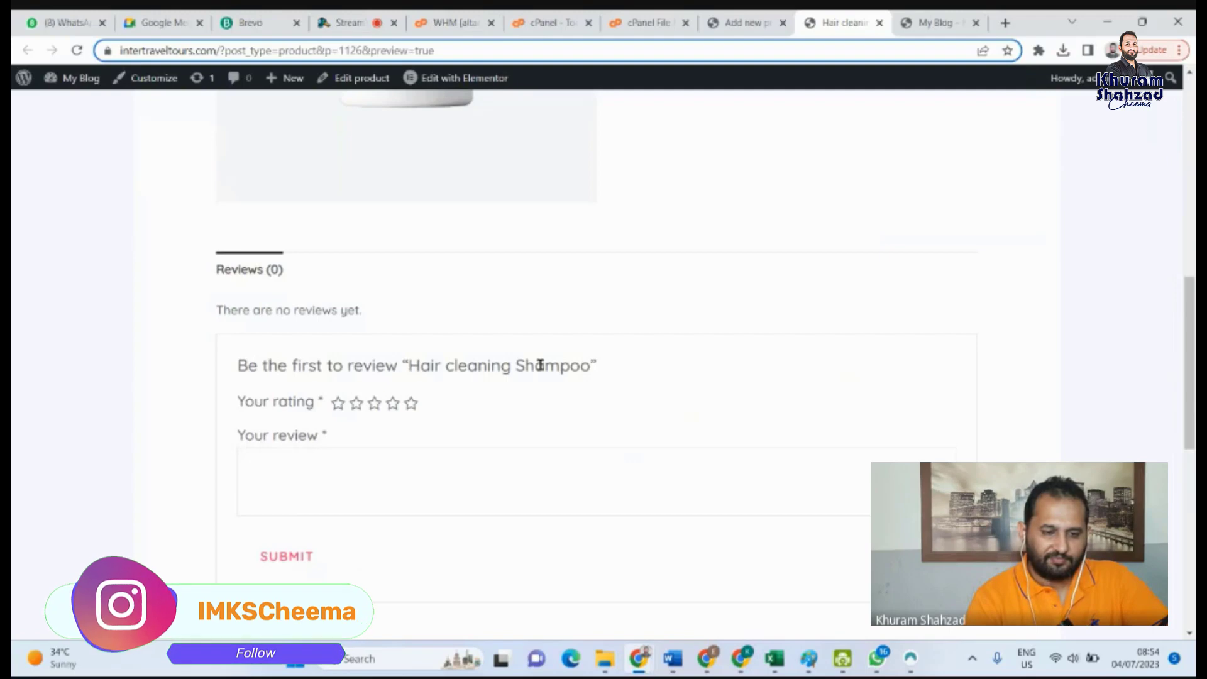
scroll(528, 404, down, 4)
scroll(344, 263, down, 2)
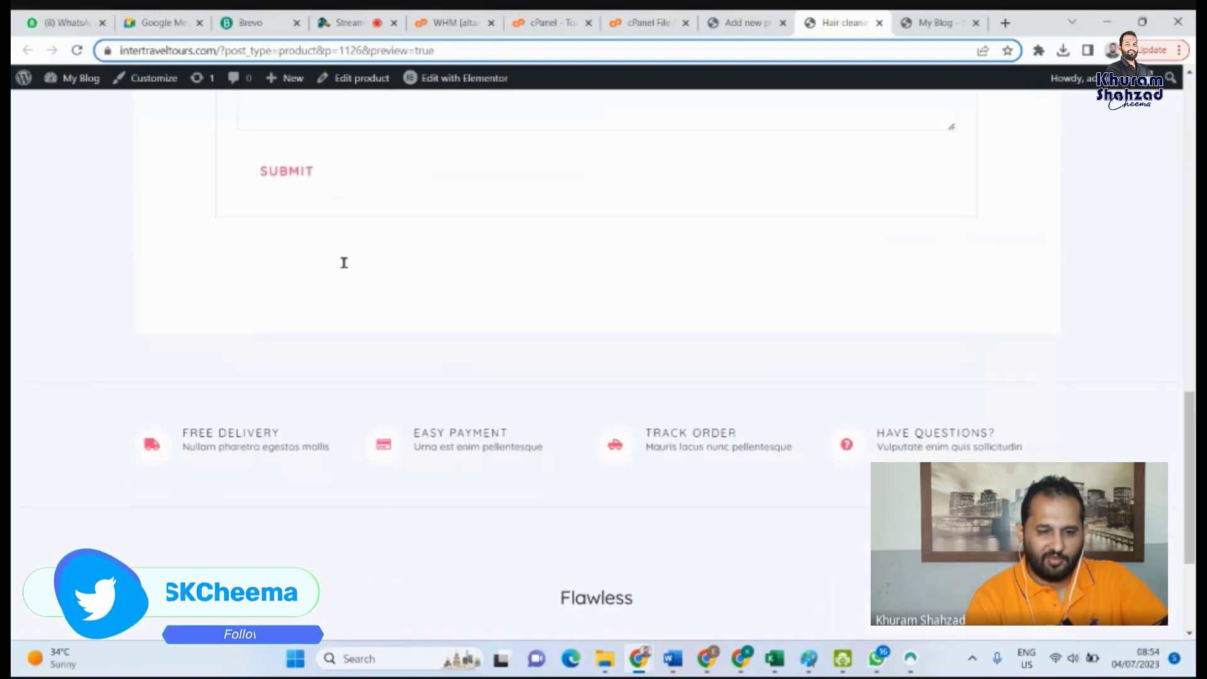
scroll(344, 263, up, 3)
scroll(342, 375, up, 3)
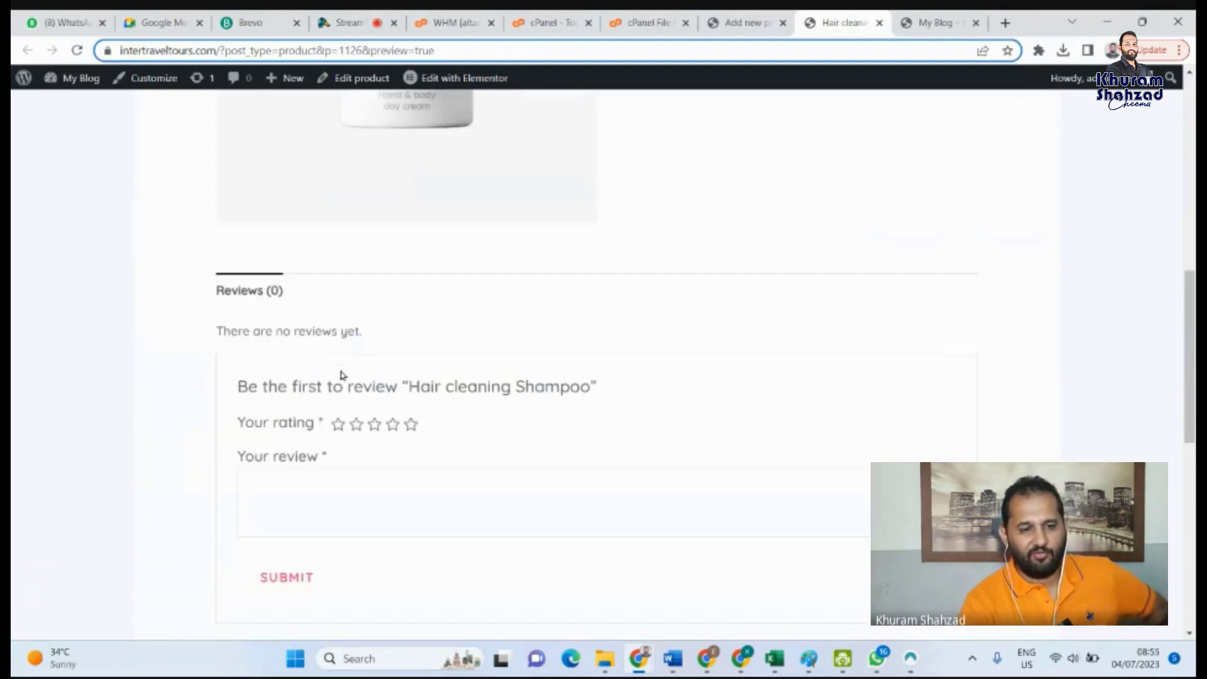
scroll(342, 375, up, 8)
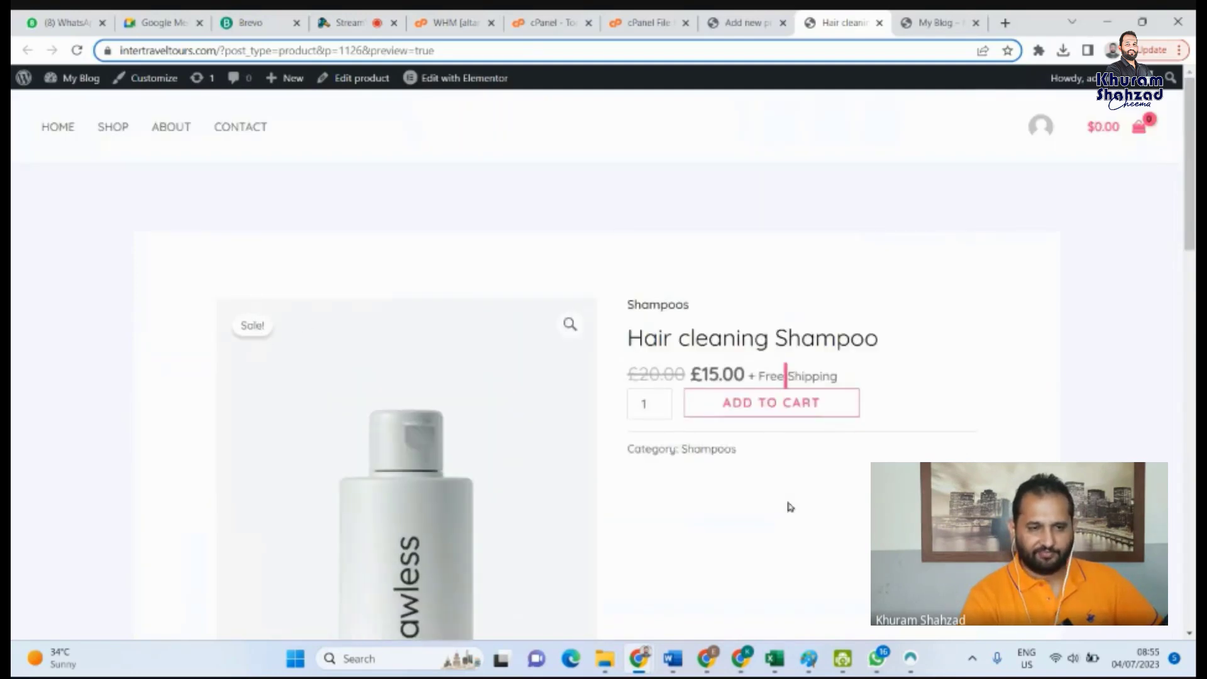
scroll(790, 506, down, 2)
scroll(791, 507, down, 3)
scroll(787, 500, down, 5)
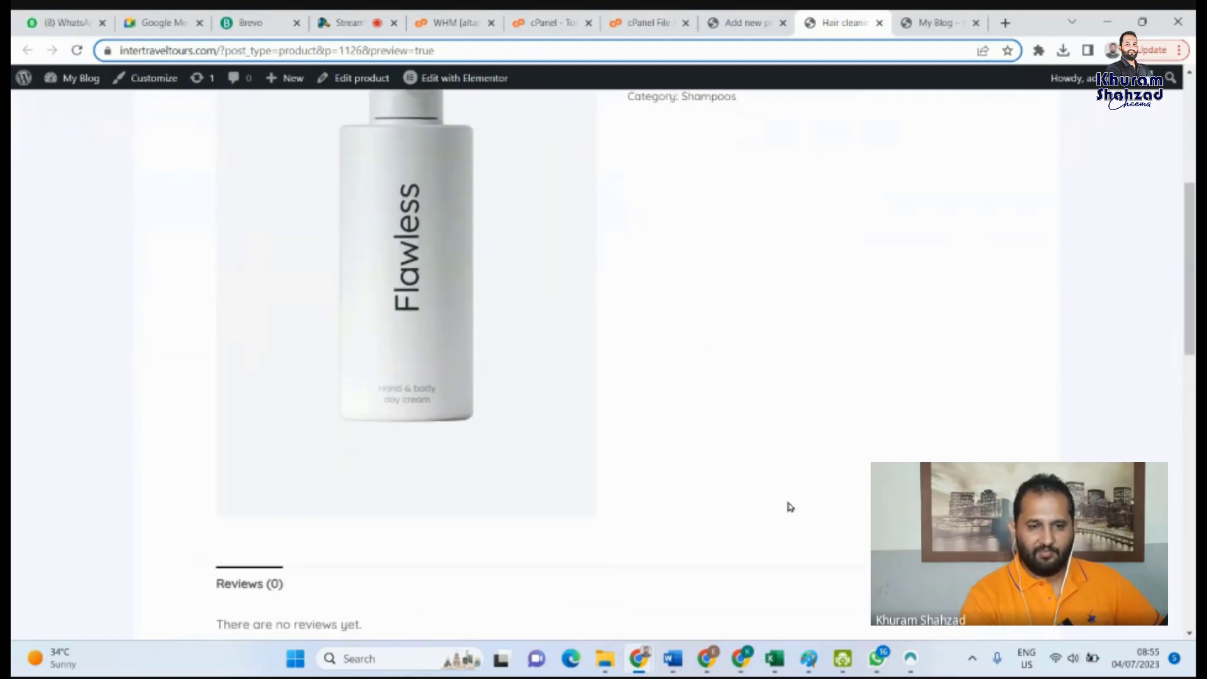
scroll(786, 496, up, 15)
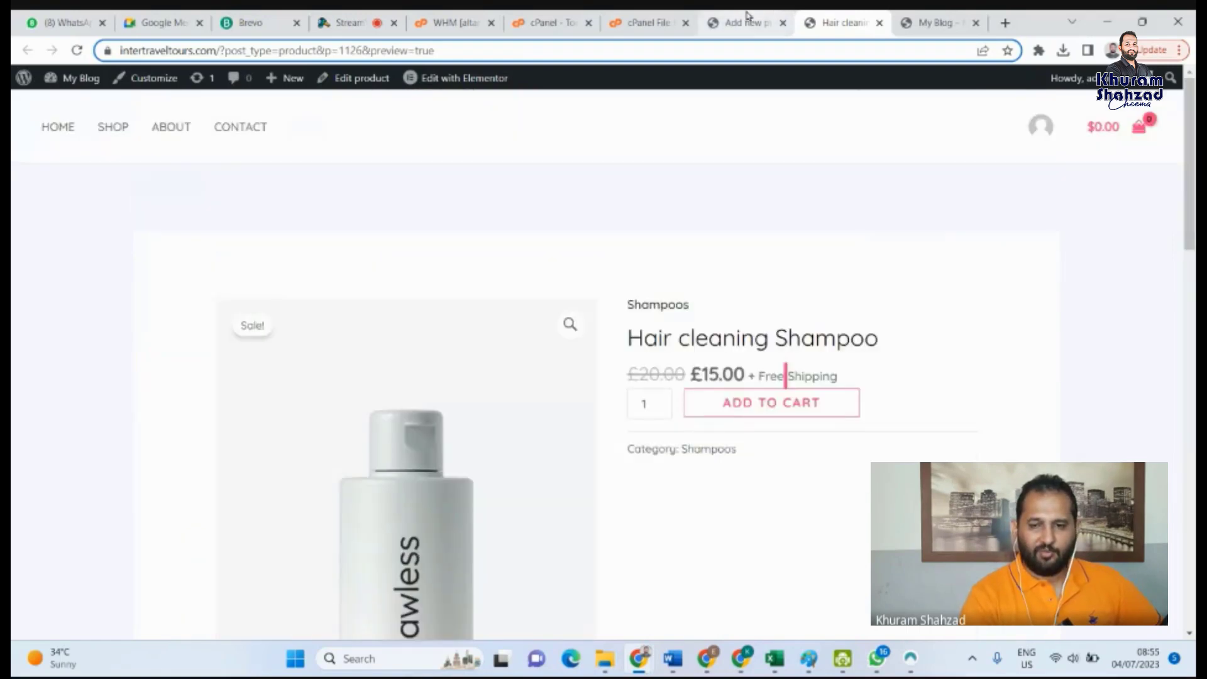
Return to the product editor and publish the Hair cleaning Shampoo product
click(773, 15)
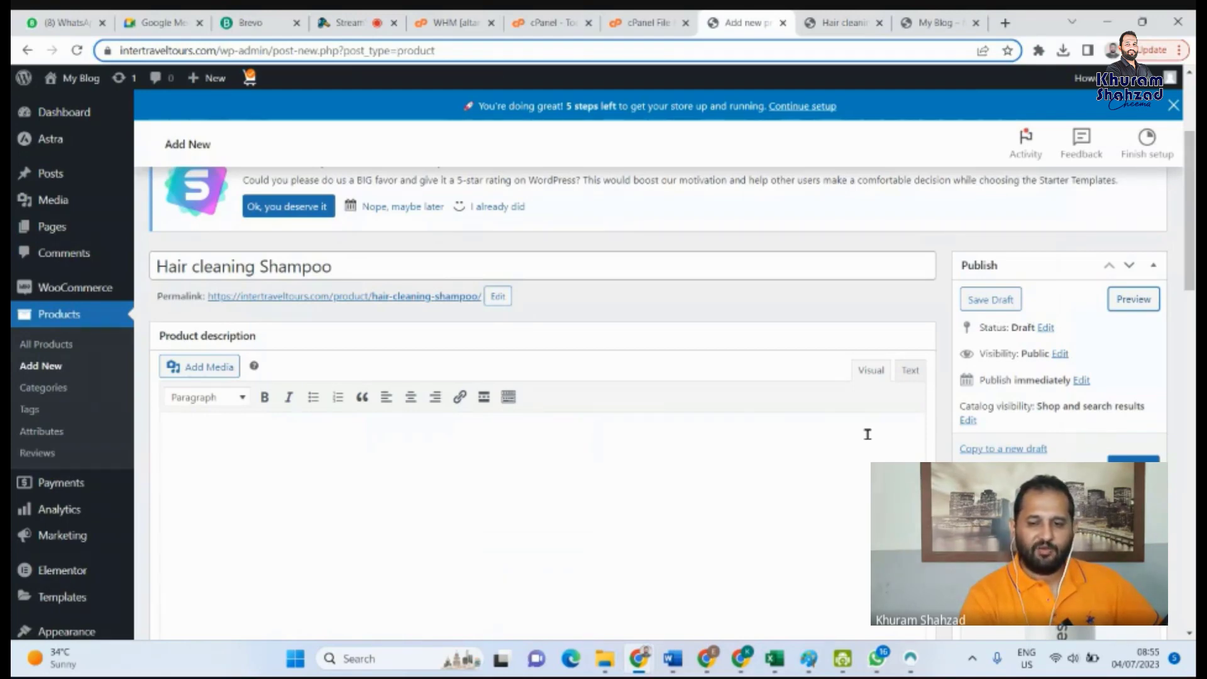
scroll(1152, 398, down, 3)
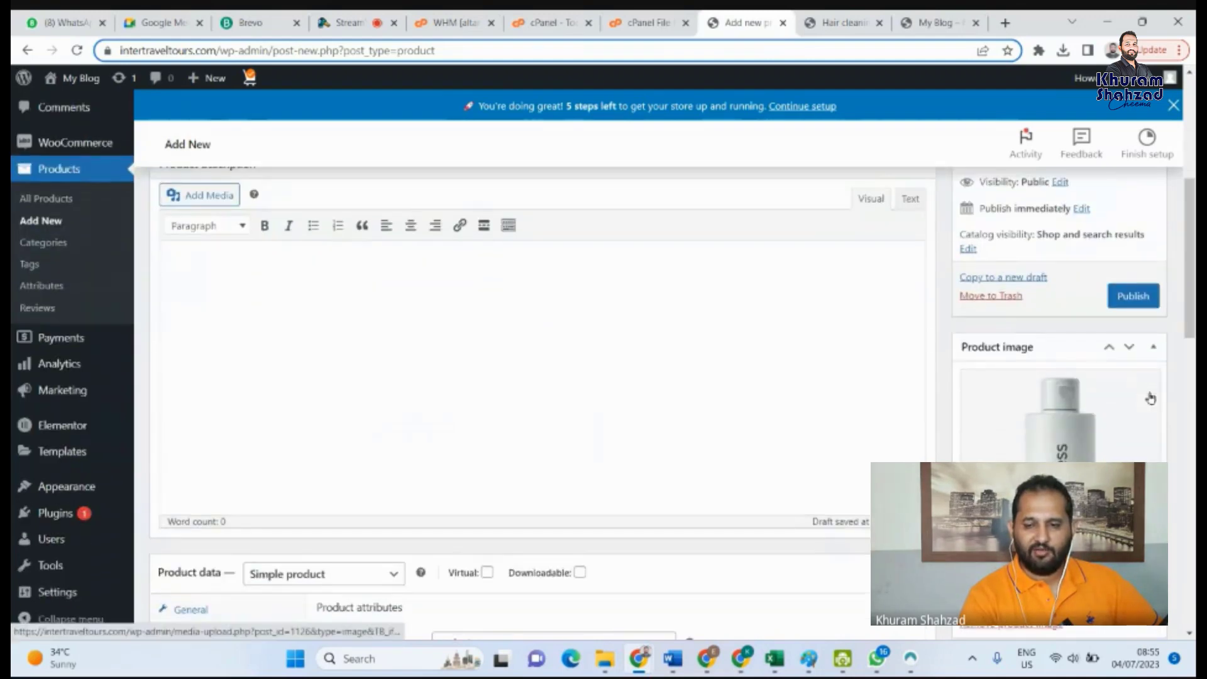
click(1132, 297)
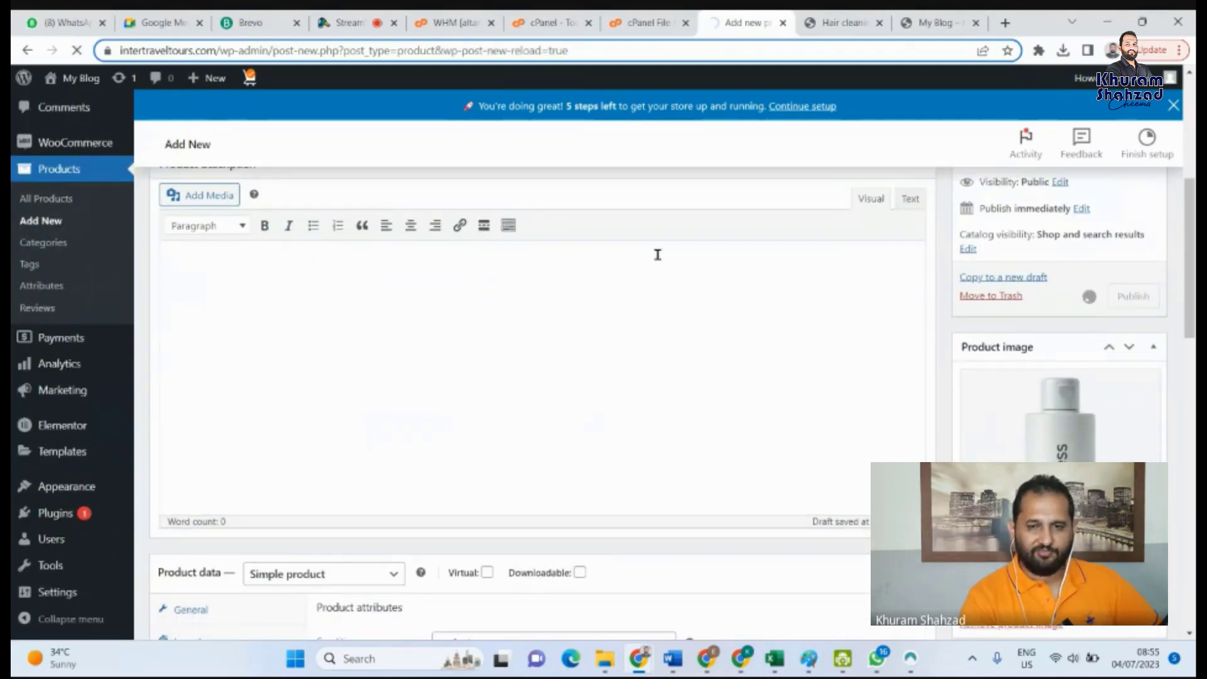
Open the store's shop page and filter the products by the Shampoos category
click(840, 21)
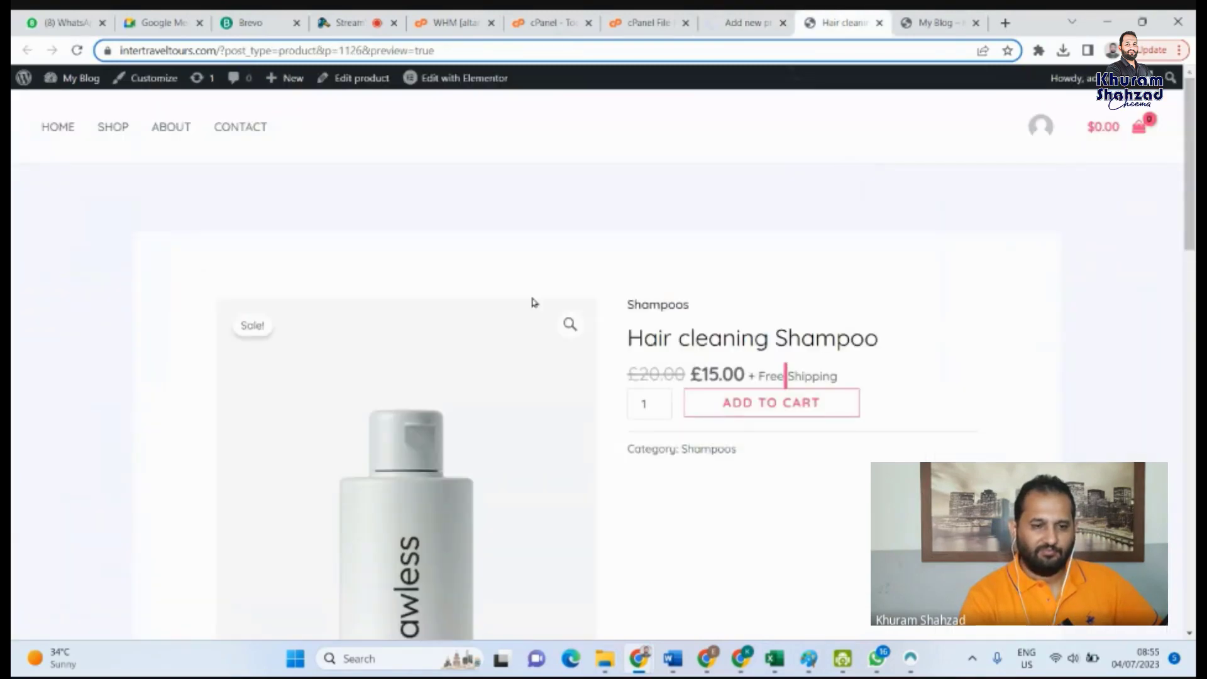
click(110, 129)
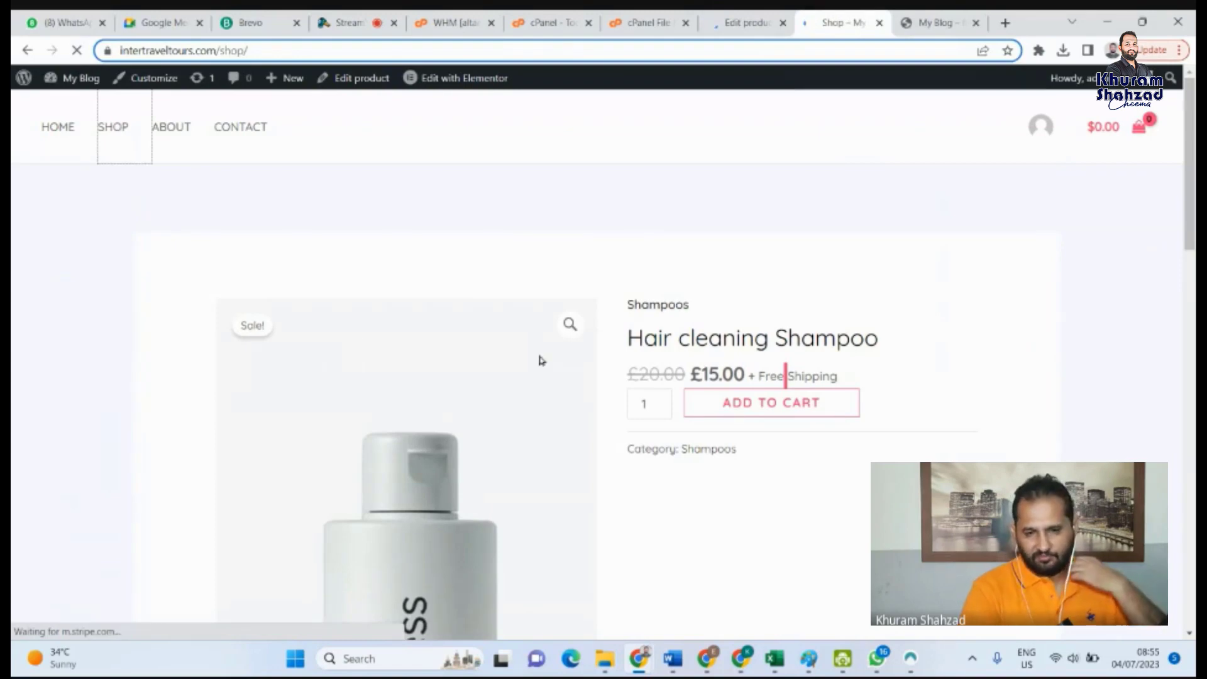
scroll(409, 282, down, 2)
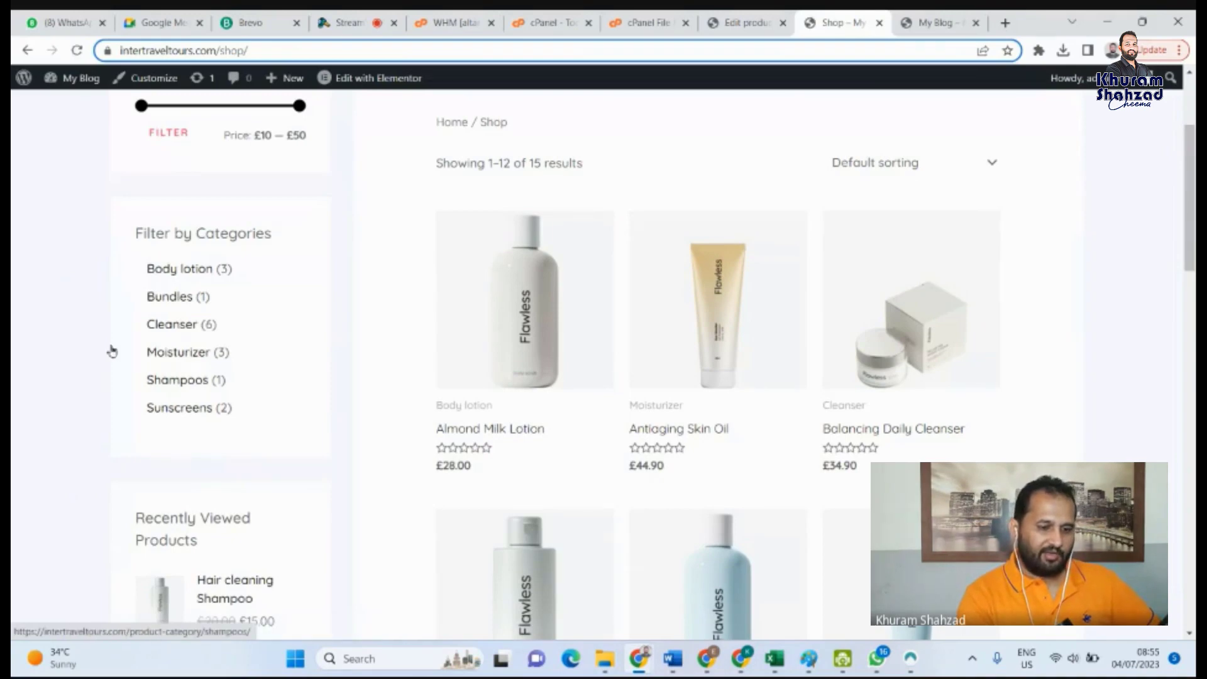
click(178, 381)
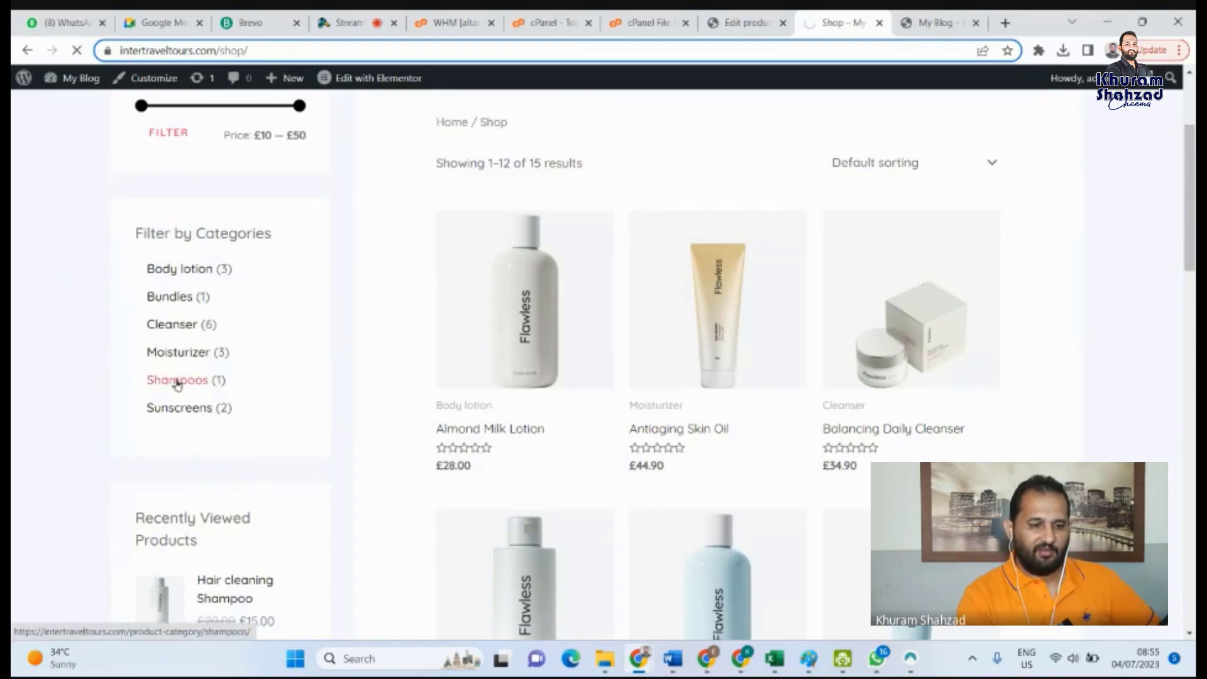
scroll(677, 314, down, 1)
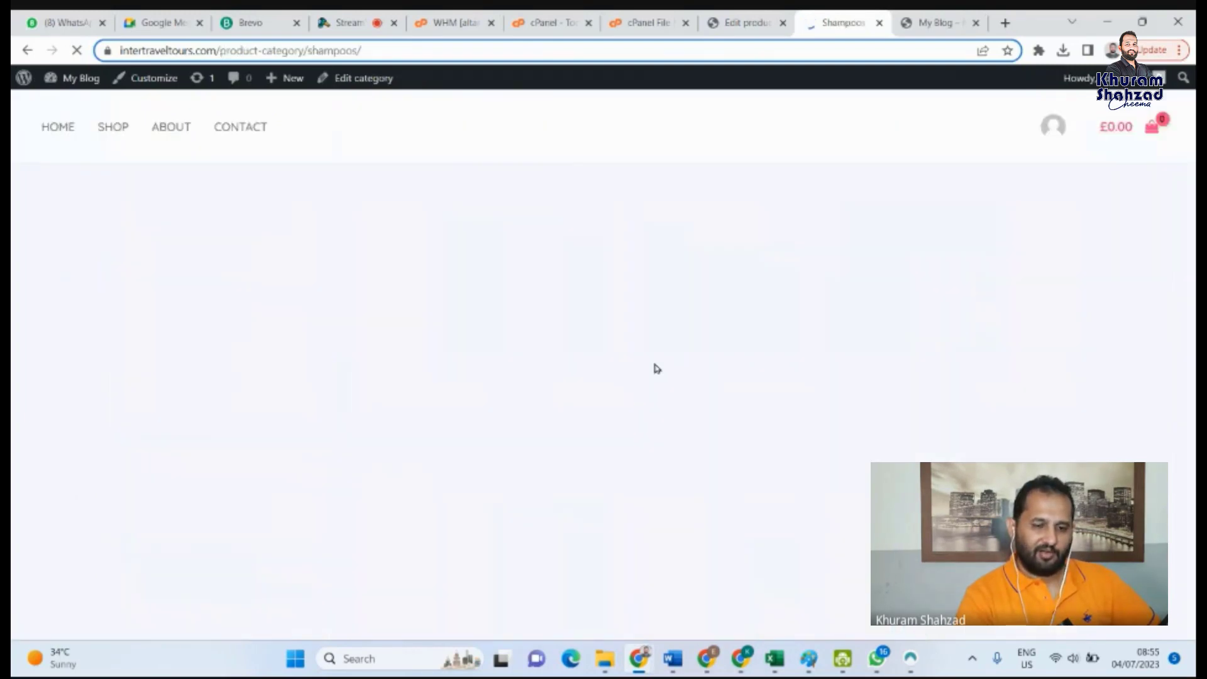
scroll(501, 277, down, 5)
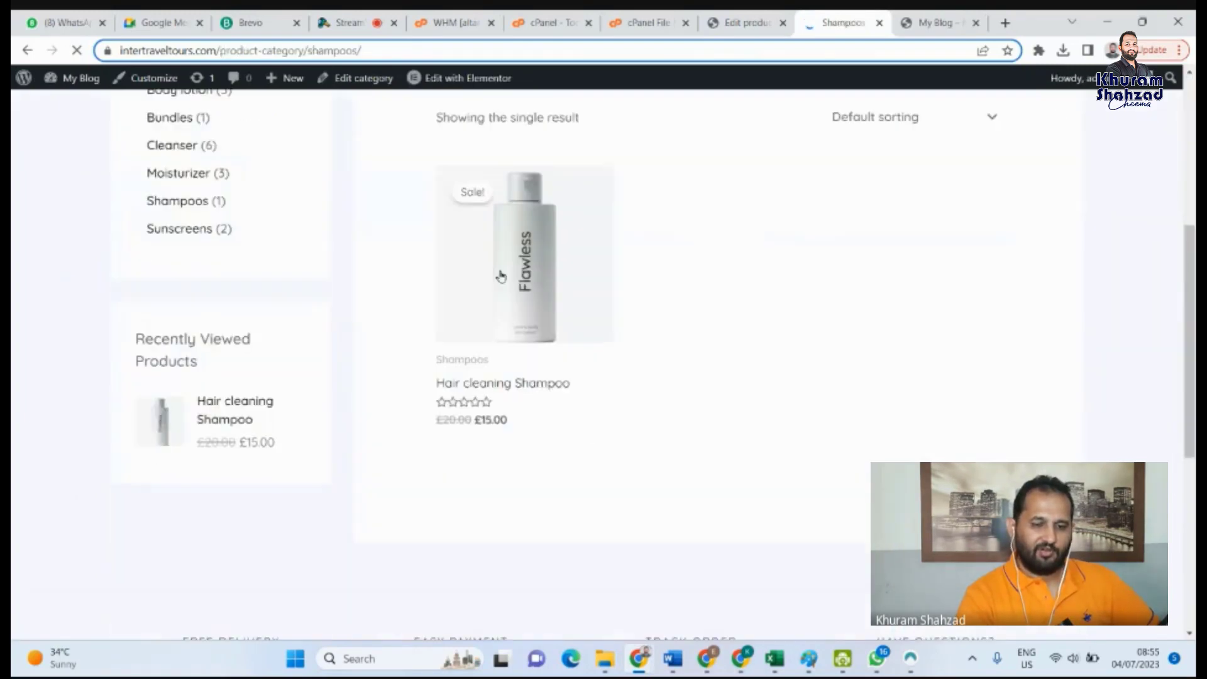
Open the Hair cleaning Shampoo page from the category listing, check its details and reviews section, and return to the product editor
click(542, 317)
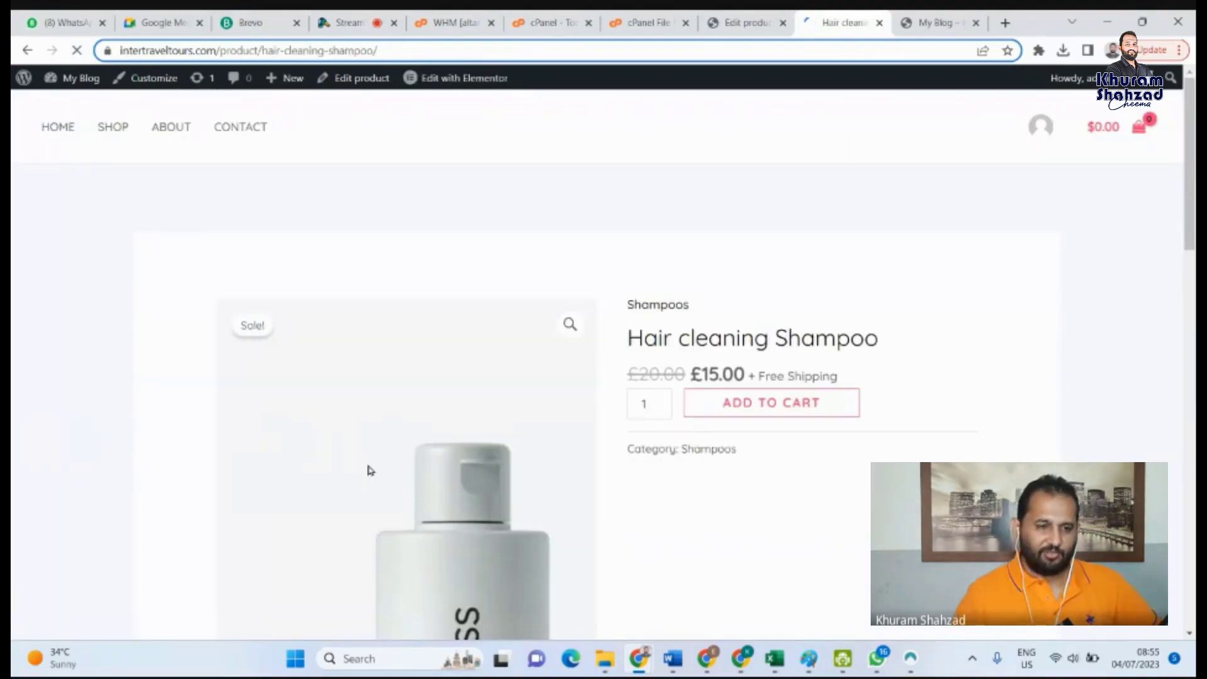
scroll(370, 471, down, 6)
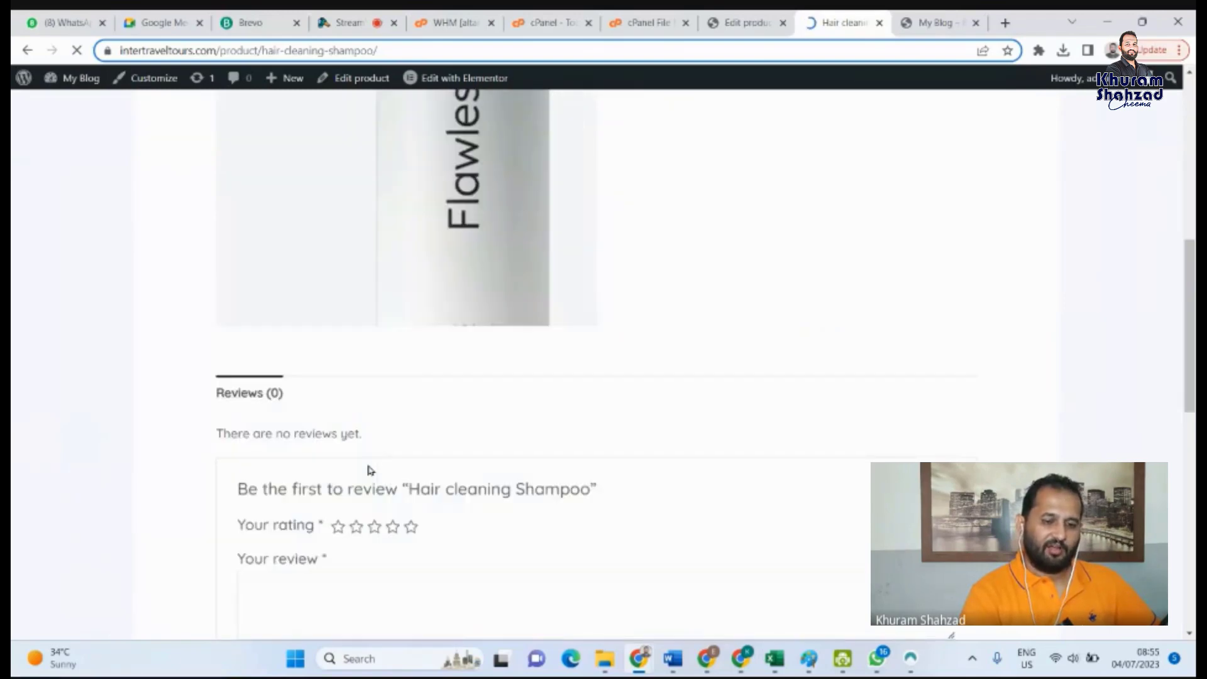
scroll(370, 471, up, 6)
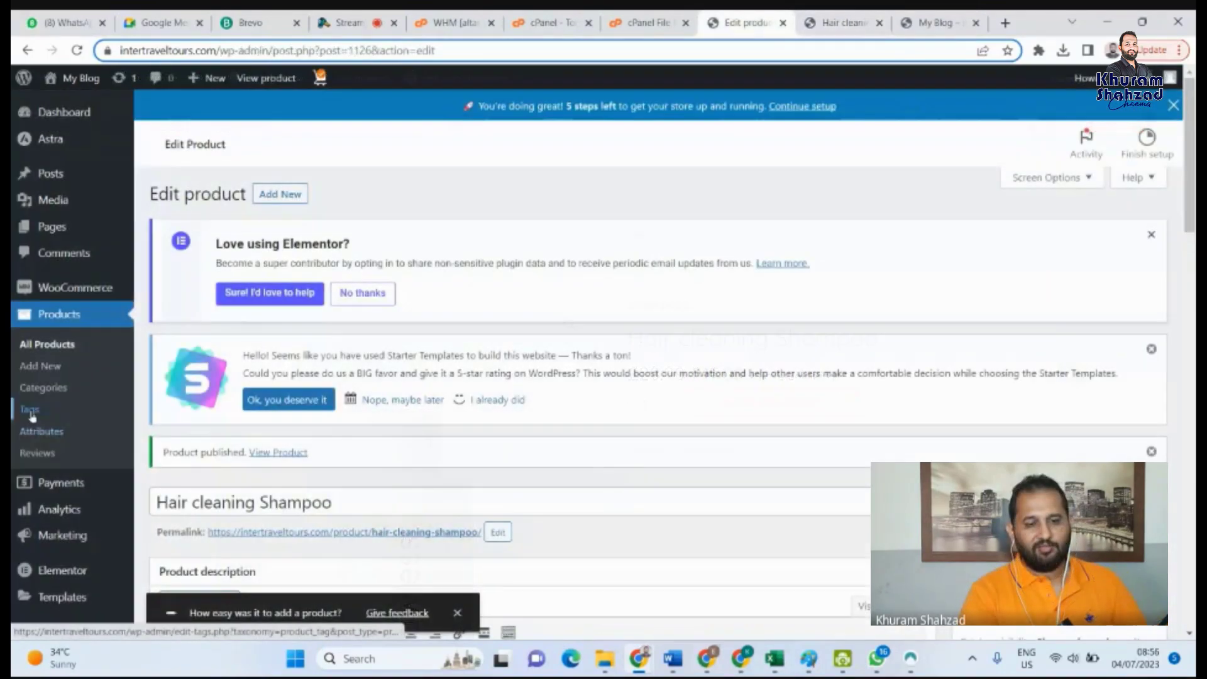
scroll(398, 427, down, 1)
scroll(398, 428, down, 2)
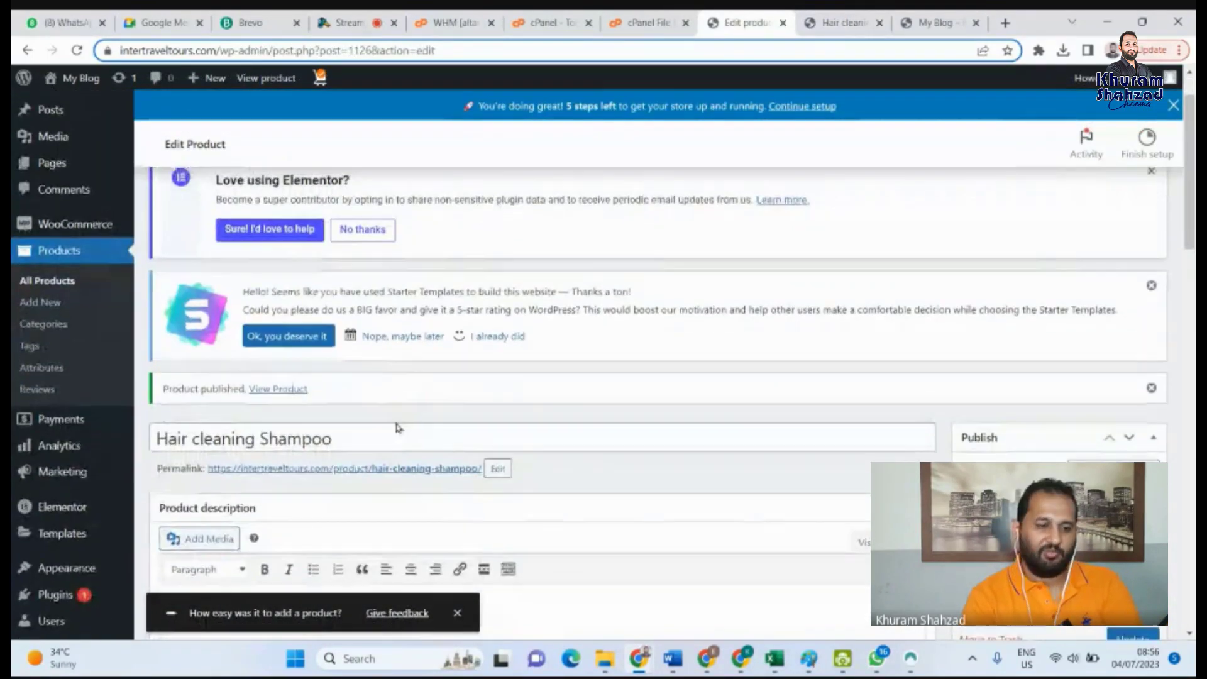
Add the tag "shampoo" to the Hair cleaning Shampoo product's tags
scroll(399, 427, down, 1)
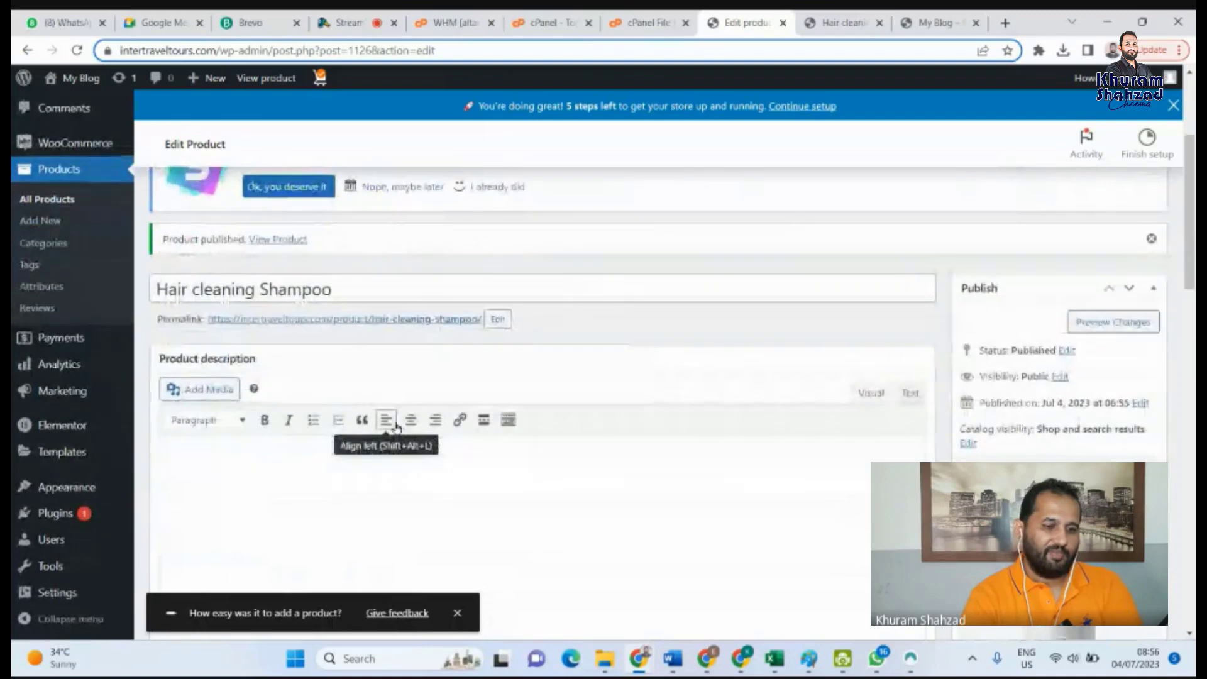
scroll(939, 461, down, 15)
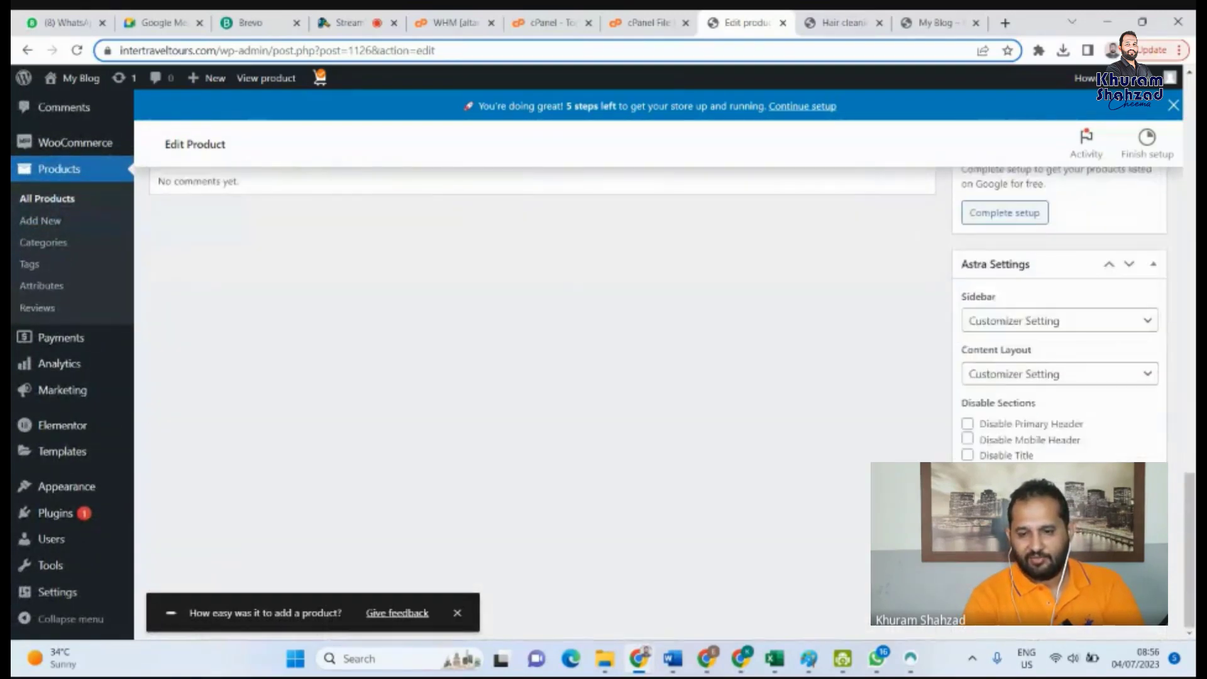
scroll(540, 377, up, 5)
scroll(541, 352, up, 1)
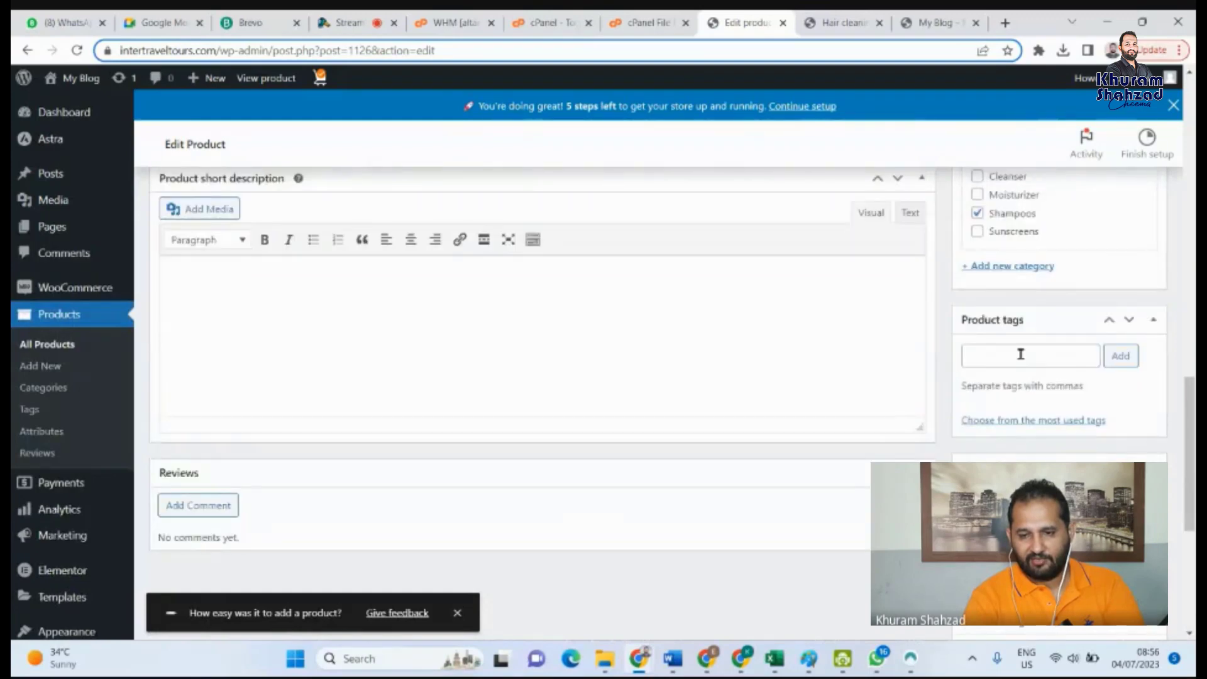
click(1000, 354)
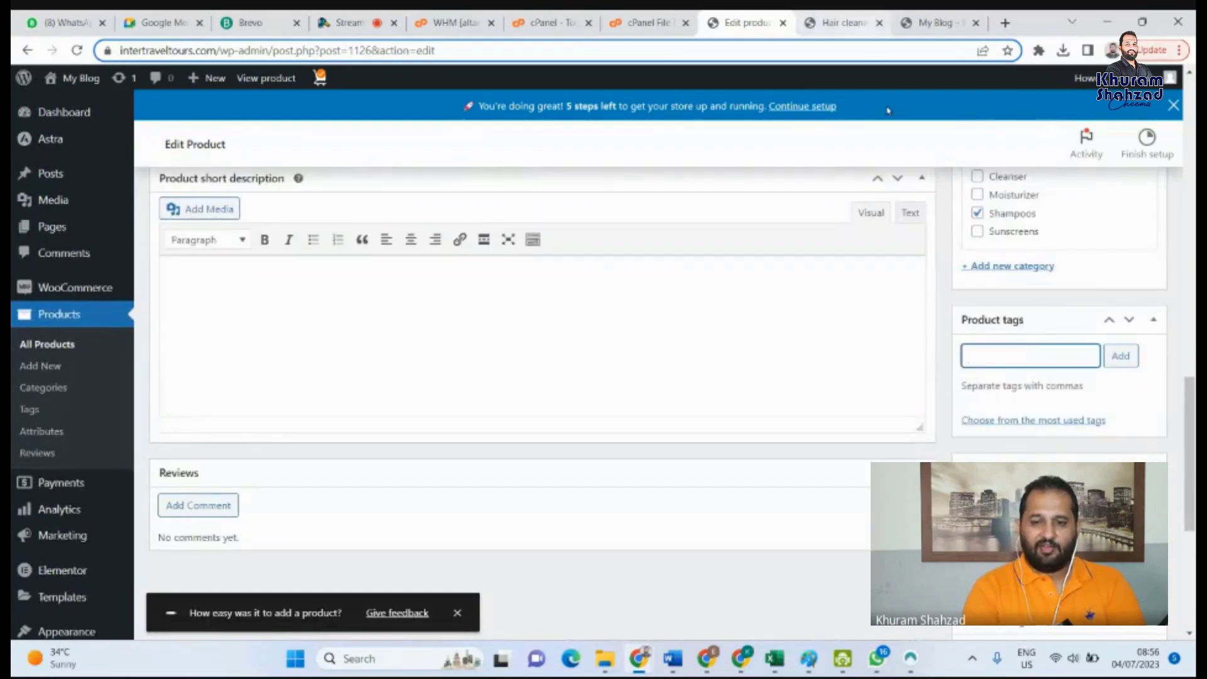
text(shamppo)
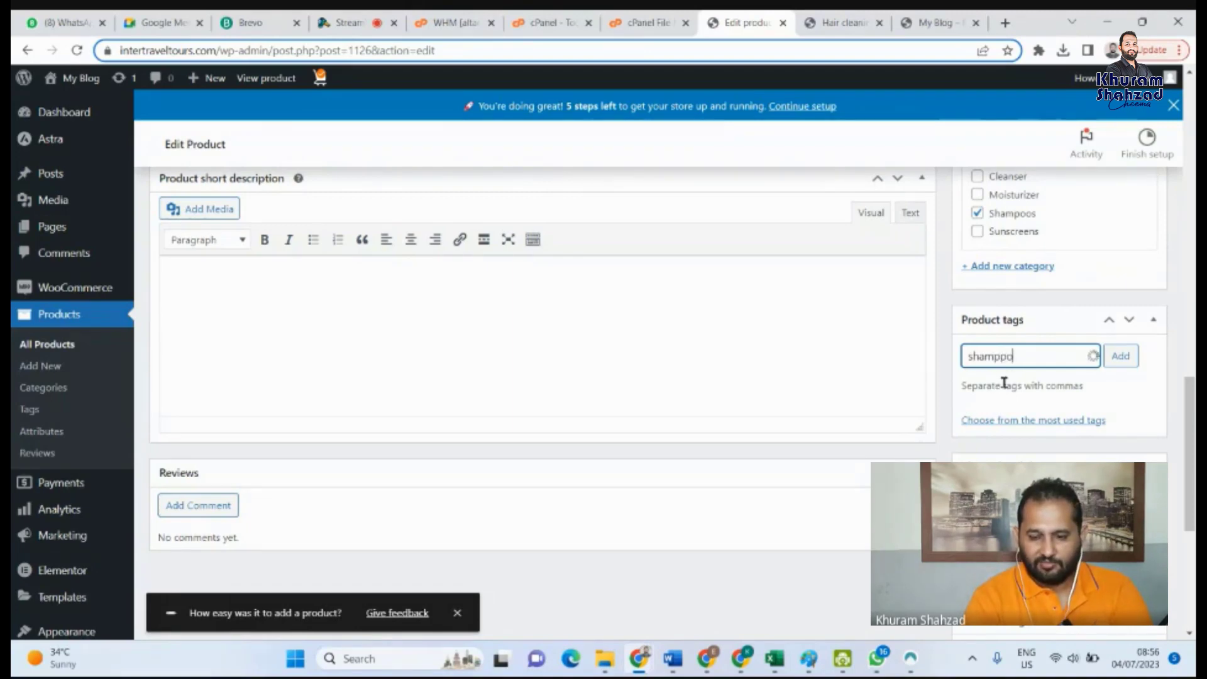
key(BackSpace)
key(BackSpace)
text(oo)
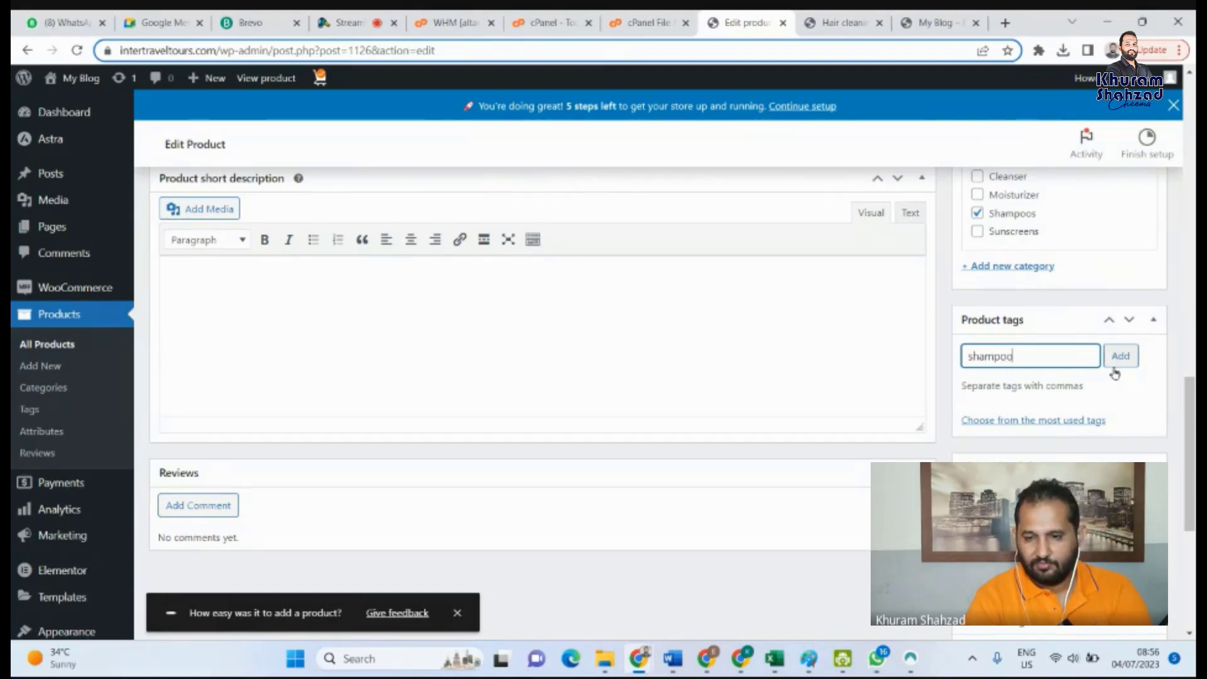
click(1125, 358)
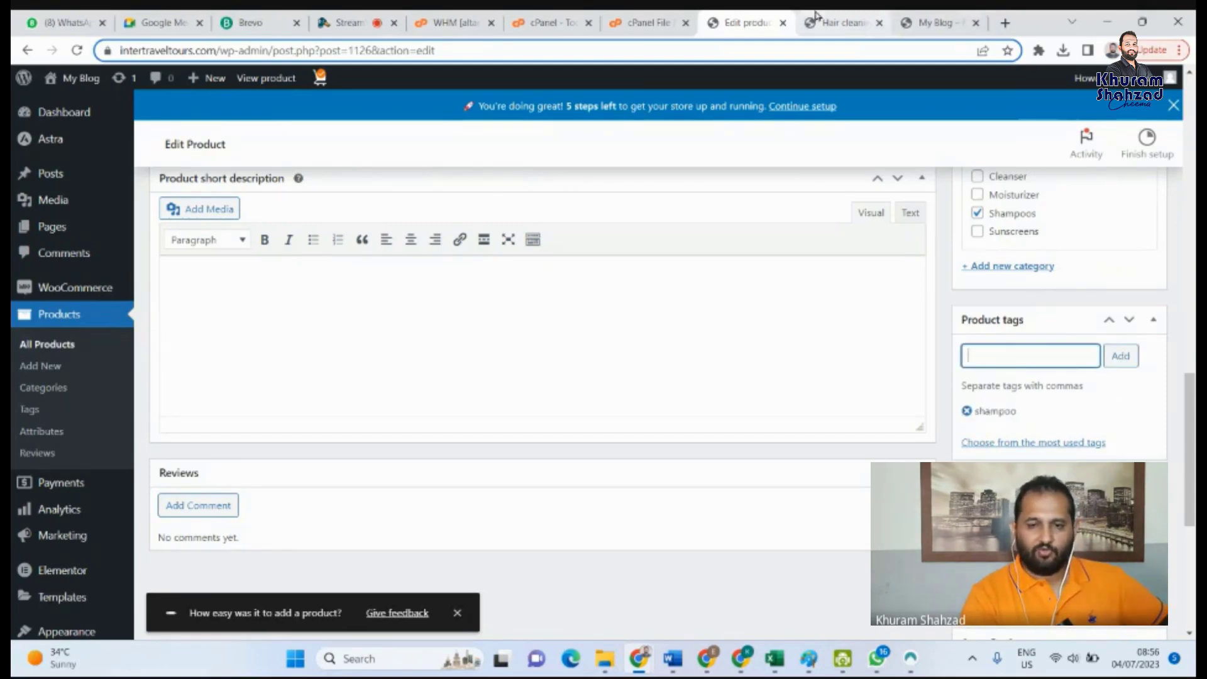
Open the store's home page and examine its sections from the hero banner down to the footer
click(818, 19)
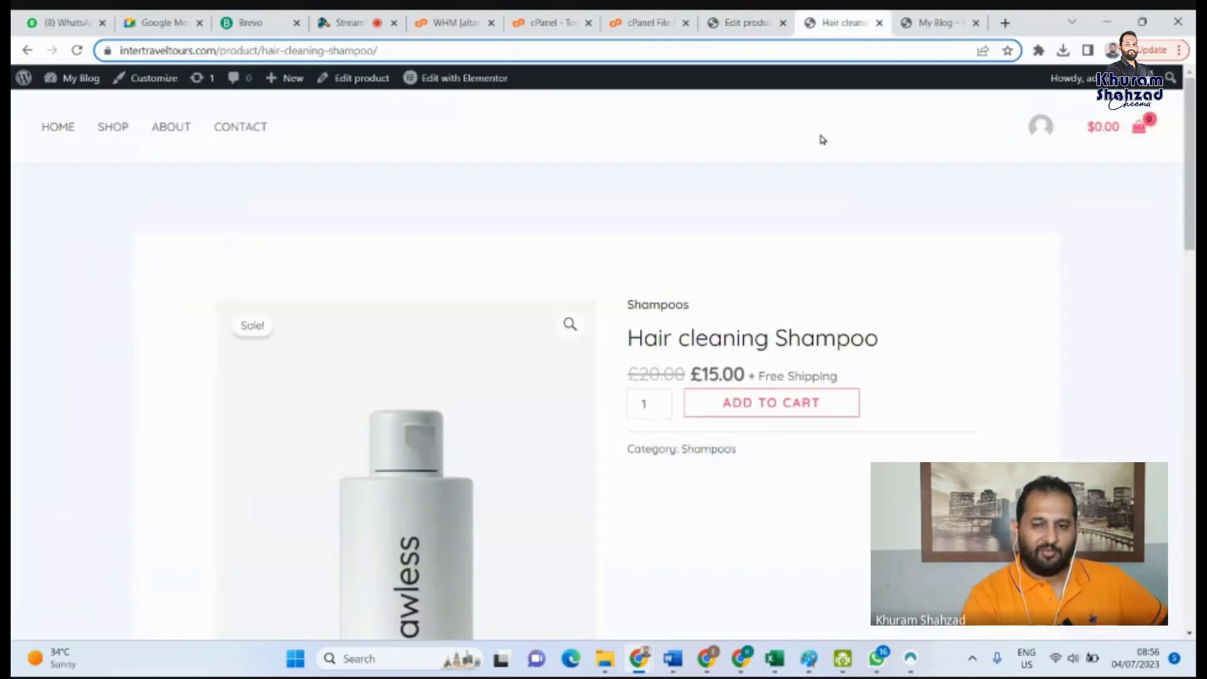
click(57, 126)
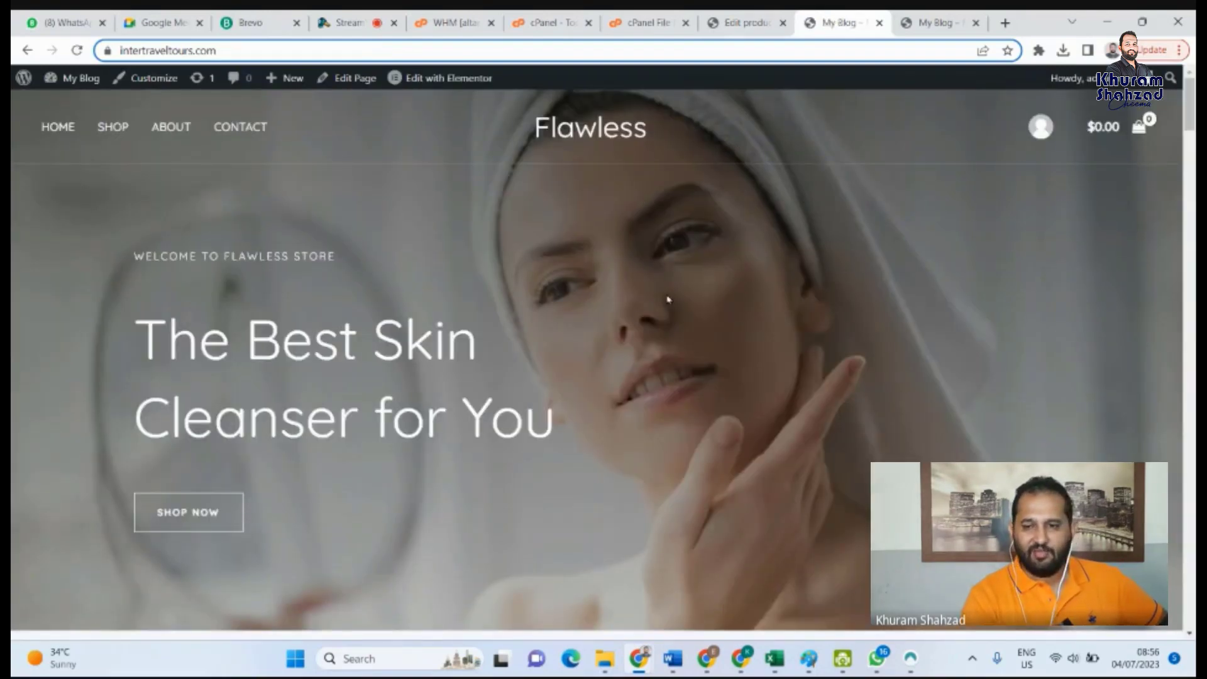
scroll(668, 299, down, 2)
scroll(668, 299, up, 2)
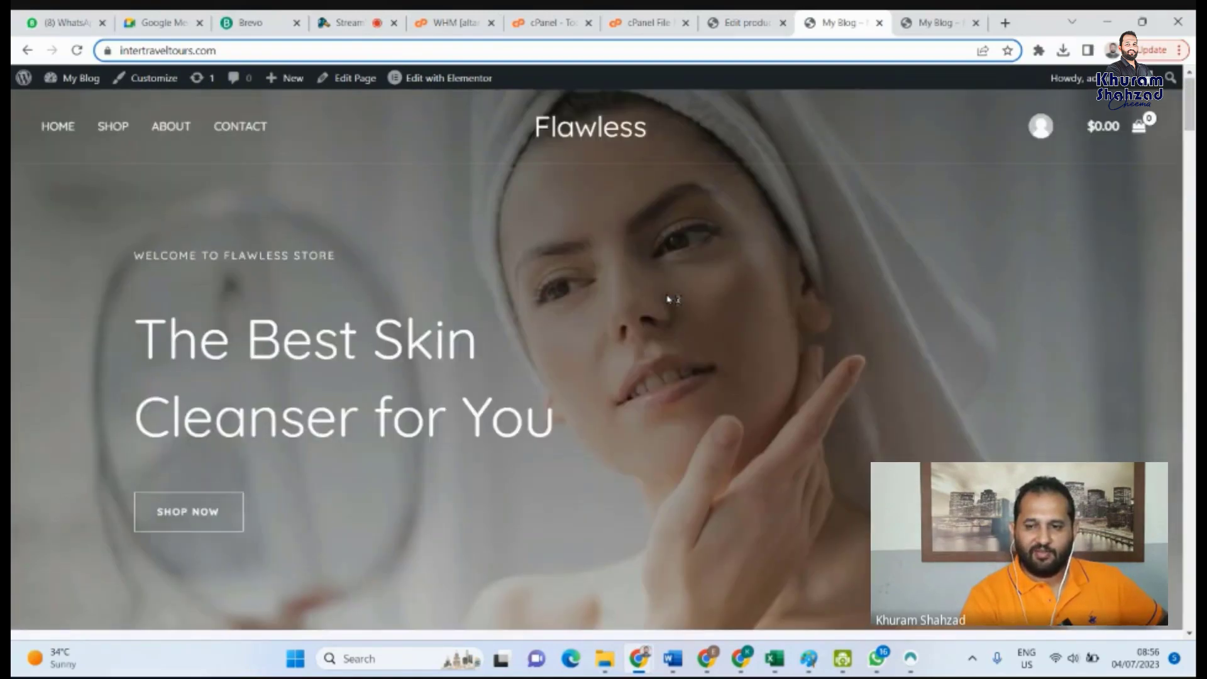
scroll(711, 429, down, 5)
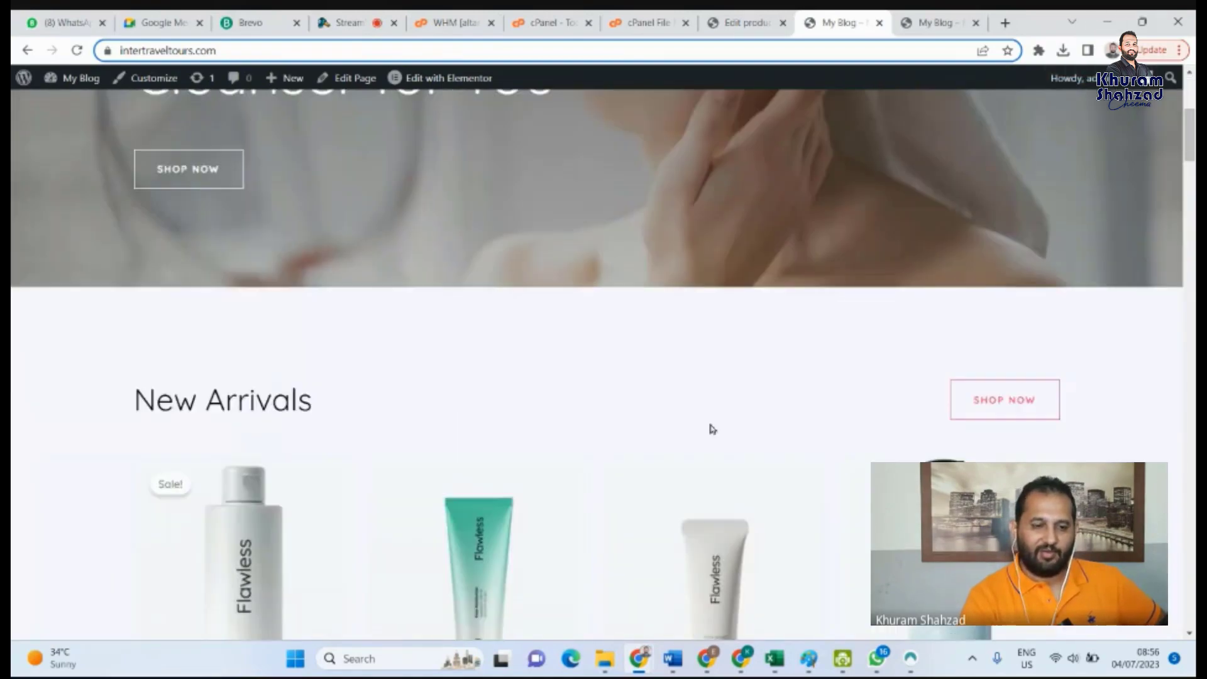
scroll(711, 429, down, 20)
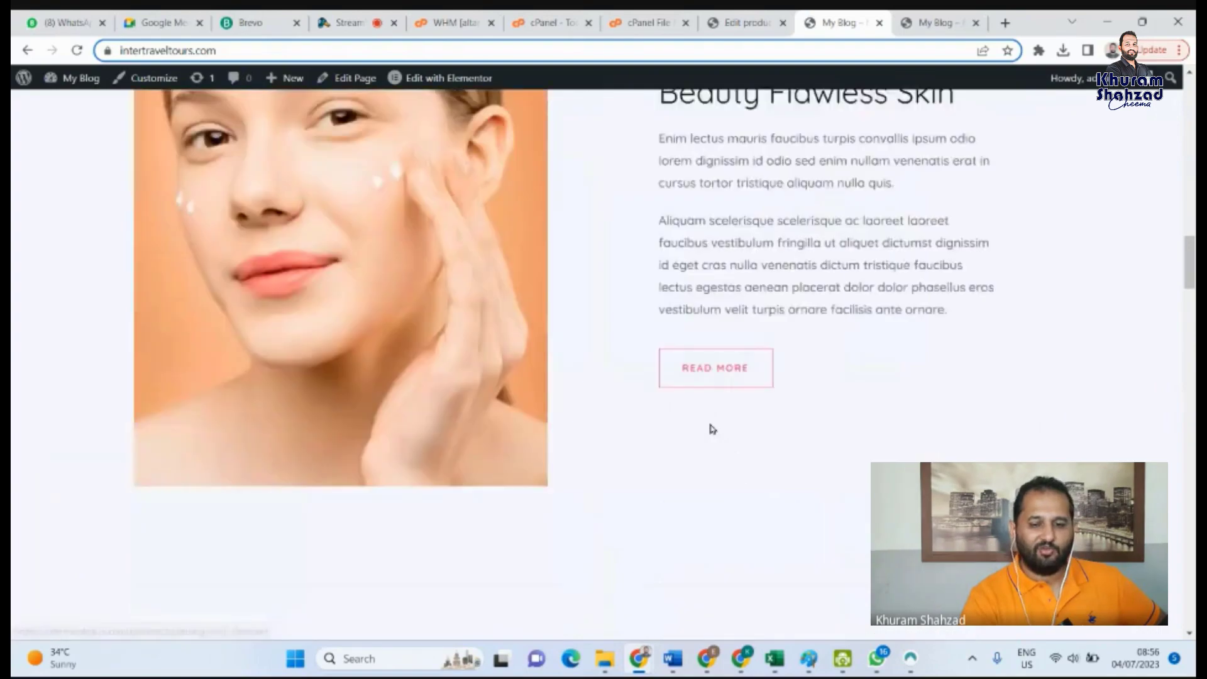
scroll(713, 430, down, 15)
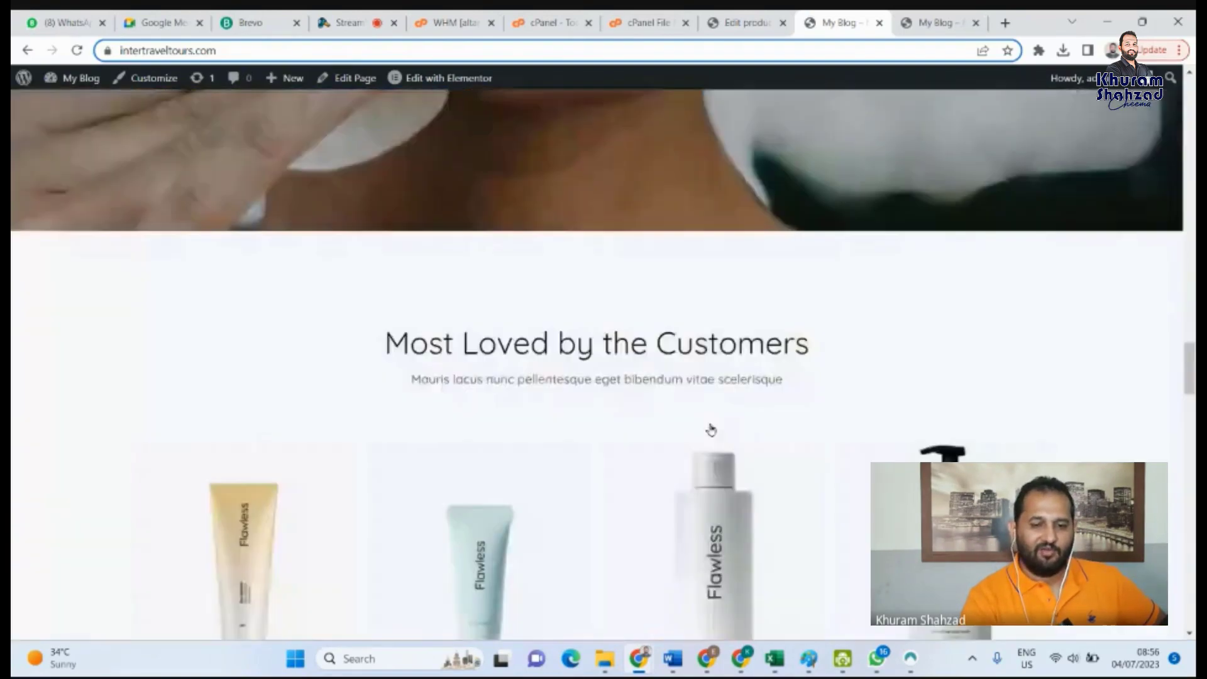
scroll(712, 430, down, 20)
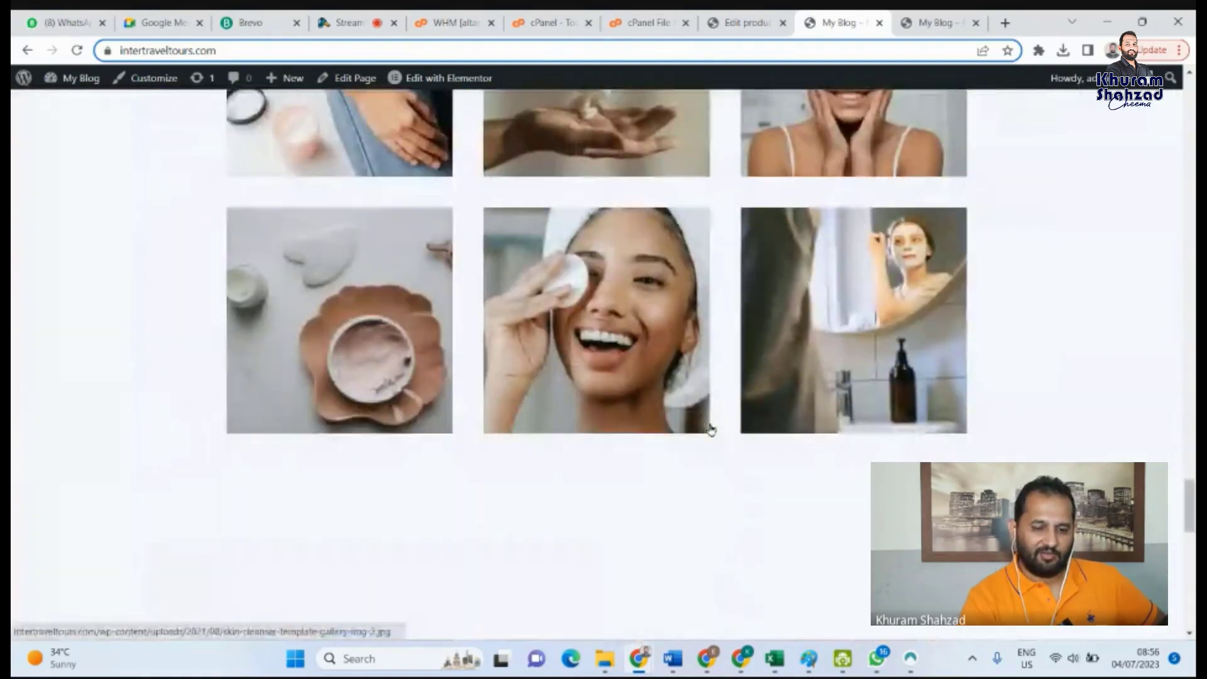
scroll(711, 430, down, 10)
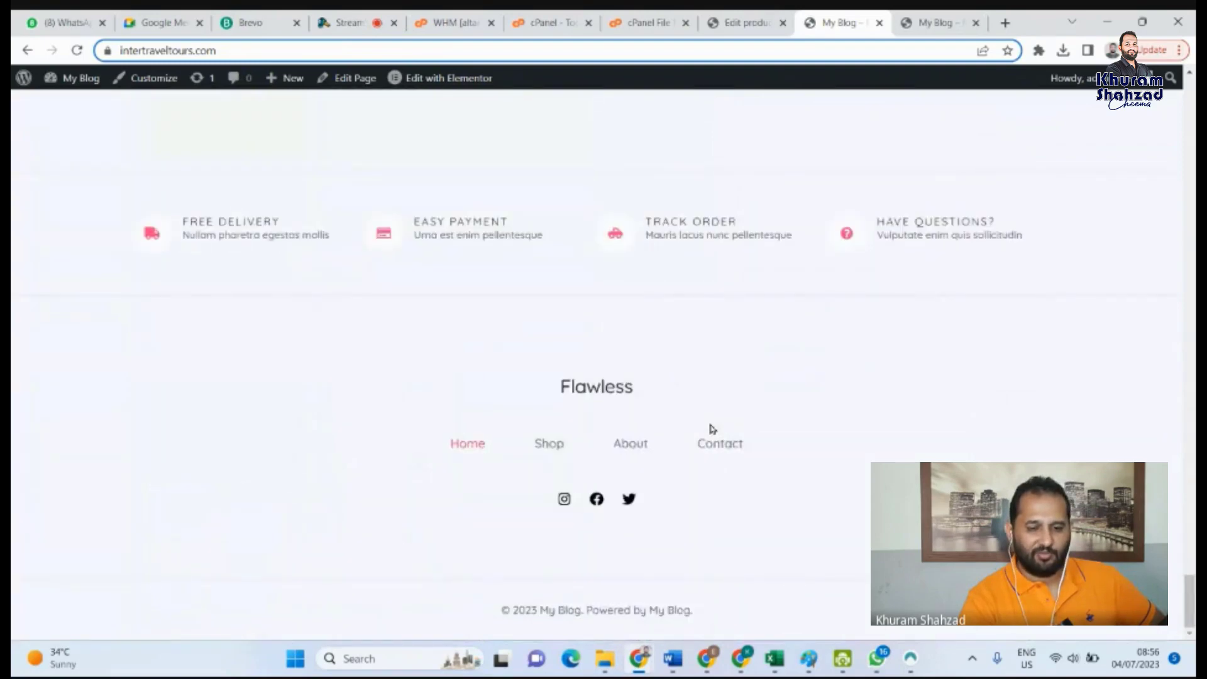
scroll(712, 430, up, 20)
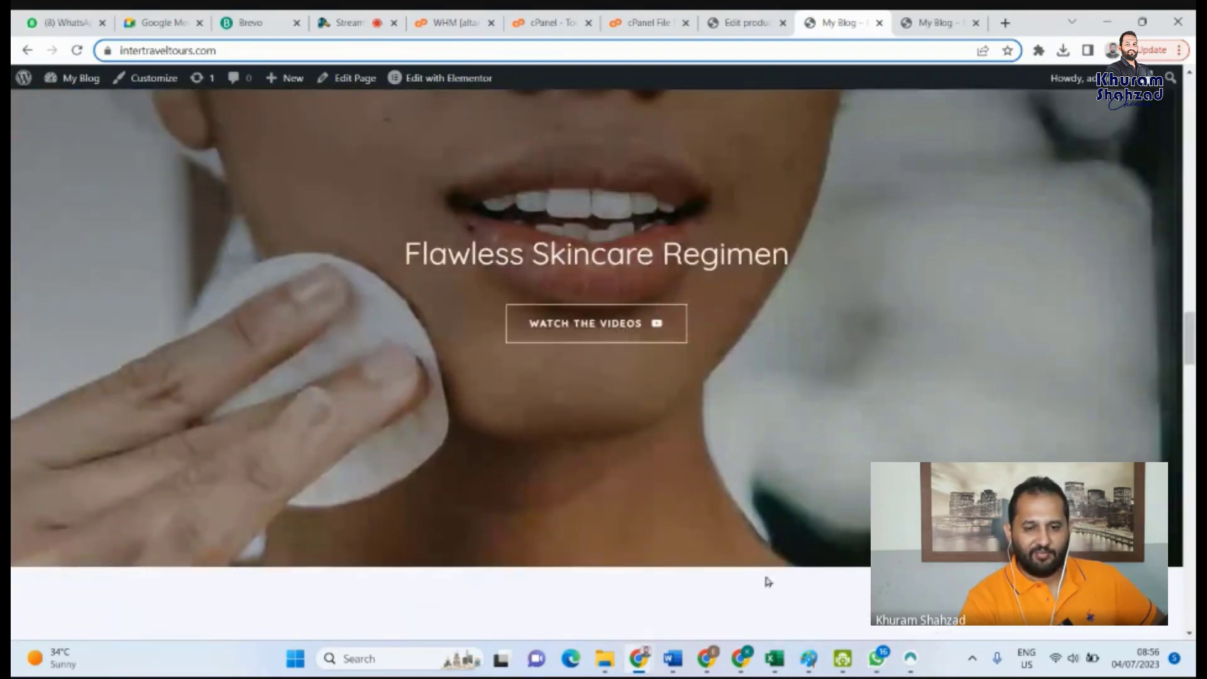
scroll(828, 350, up, 15)
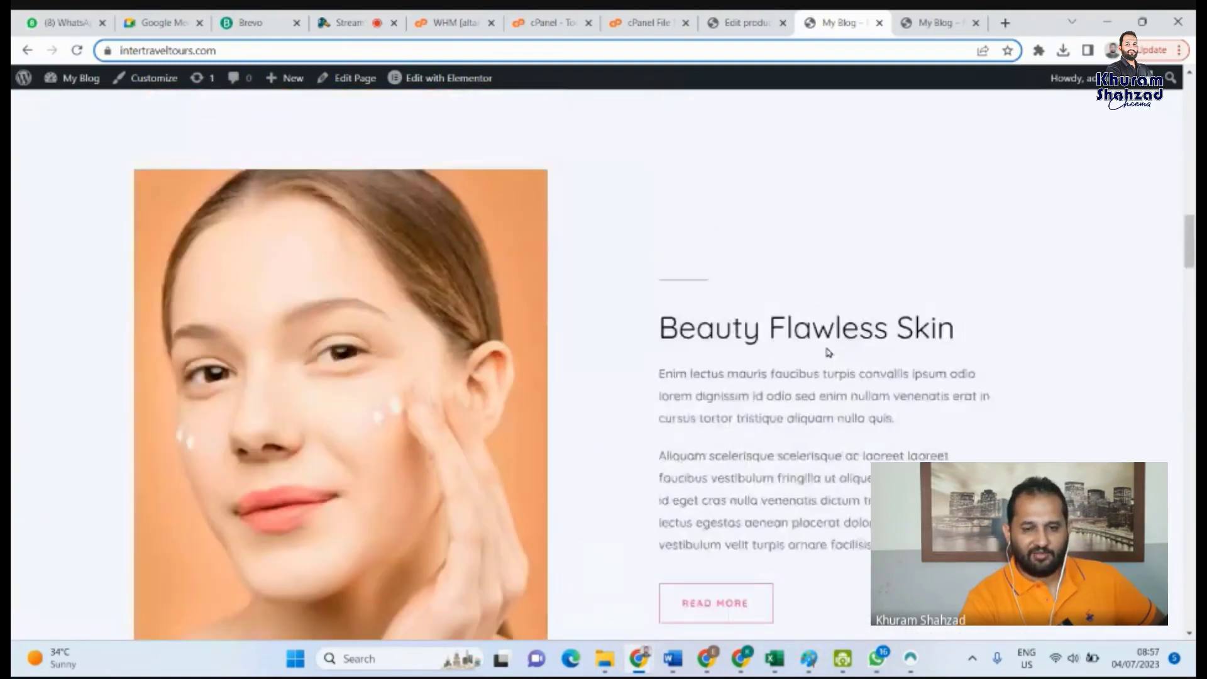
scroll(828, 352, up, 15)
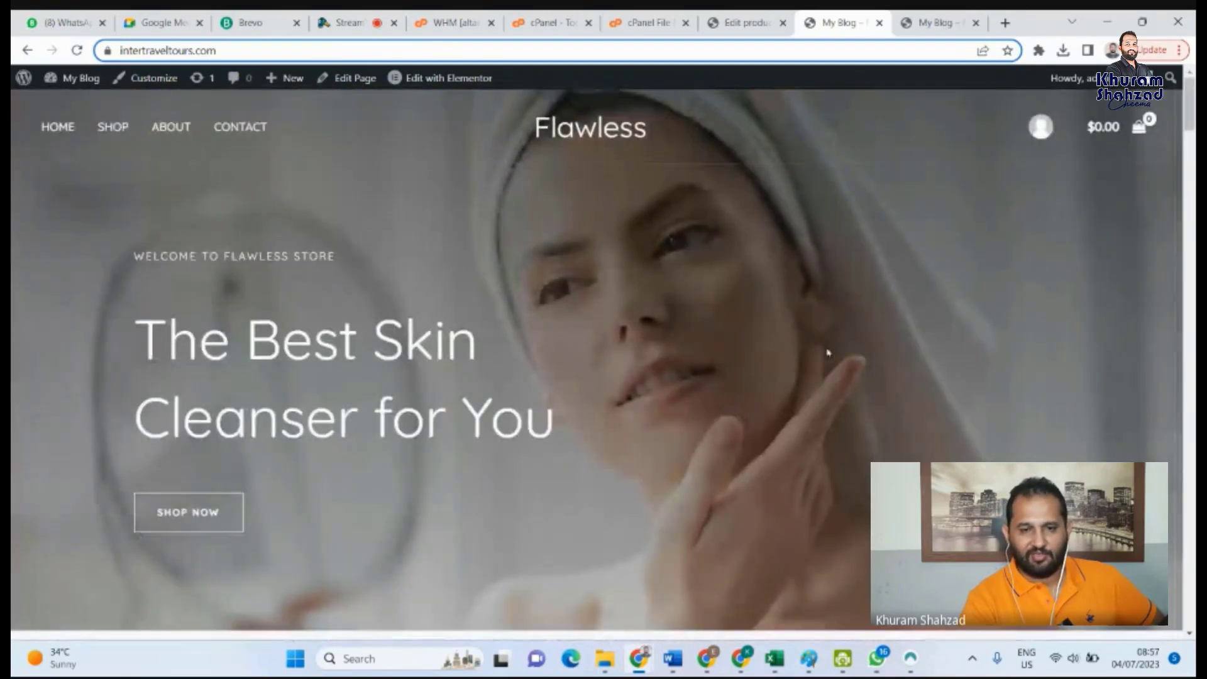
Open the store's shop page, filter the products by price from 10 to 50, and look through the listing
click(126, 127)
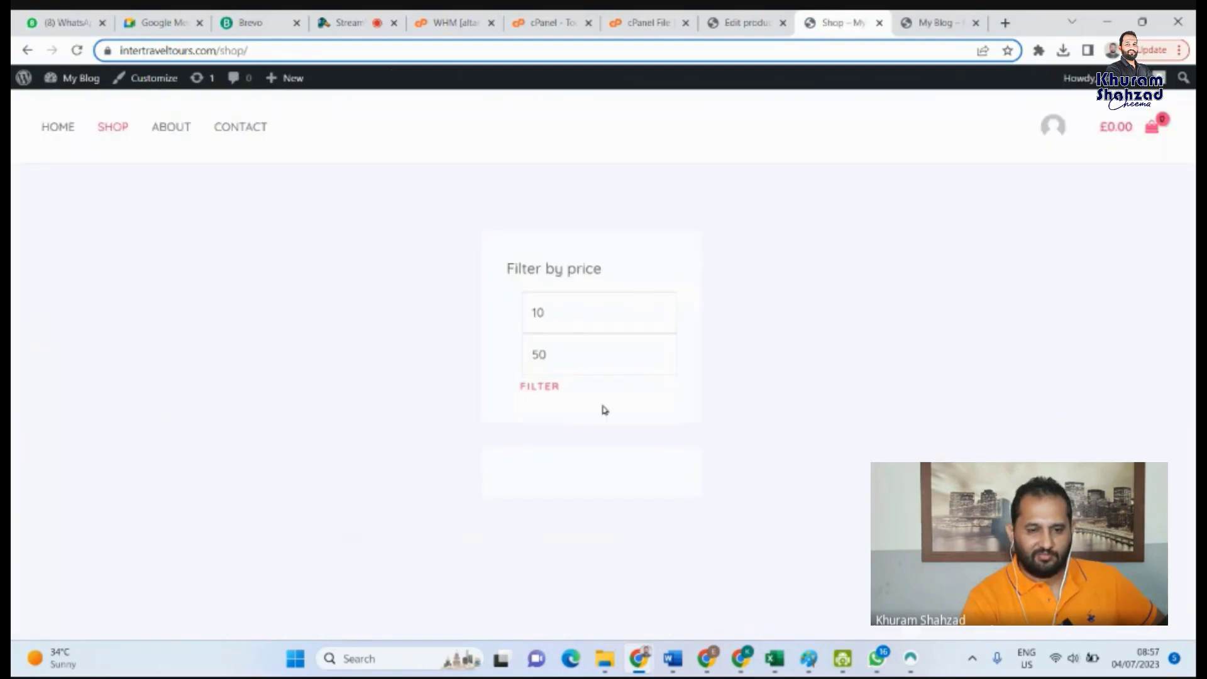
click(547, 391)
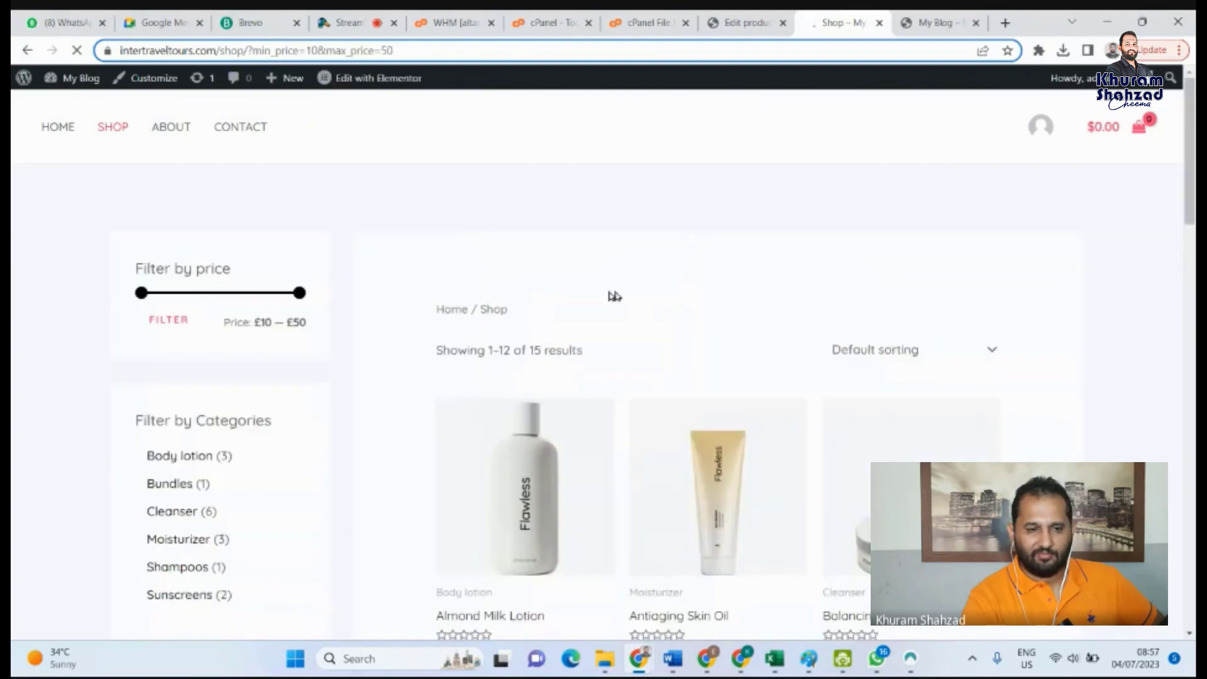
scroll(430, 317, down, 1)
scroll(431, 318, up, 1)
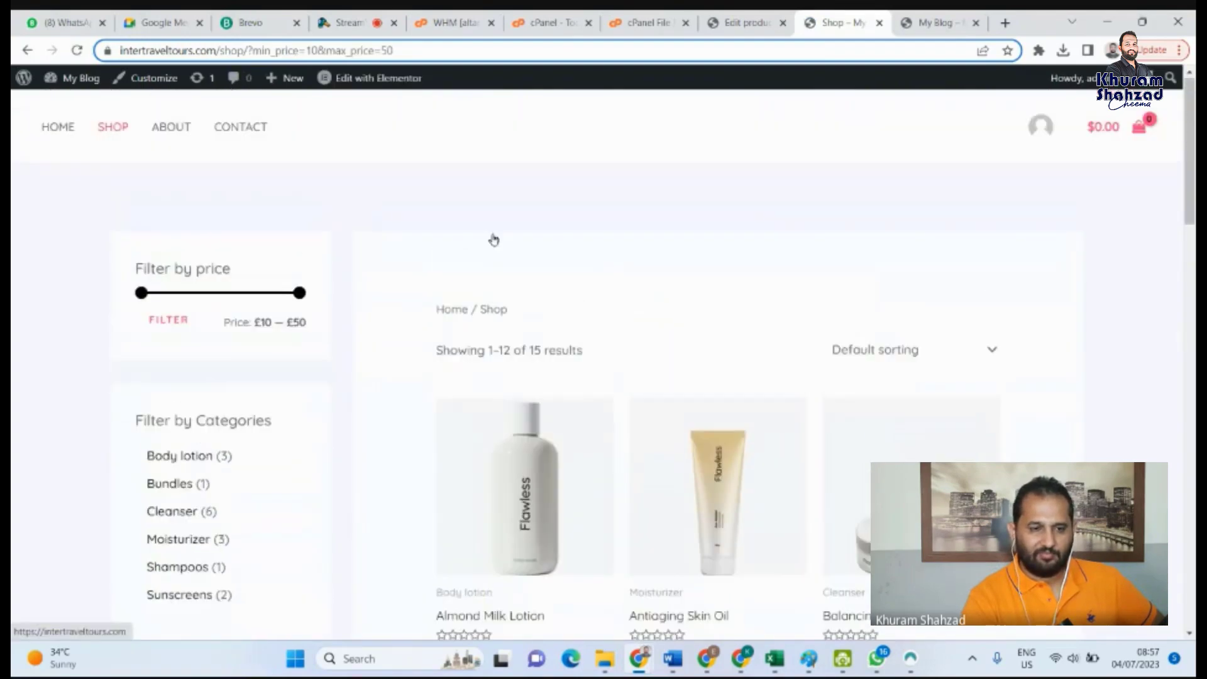
scroll(810, 258, down, 7)
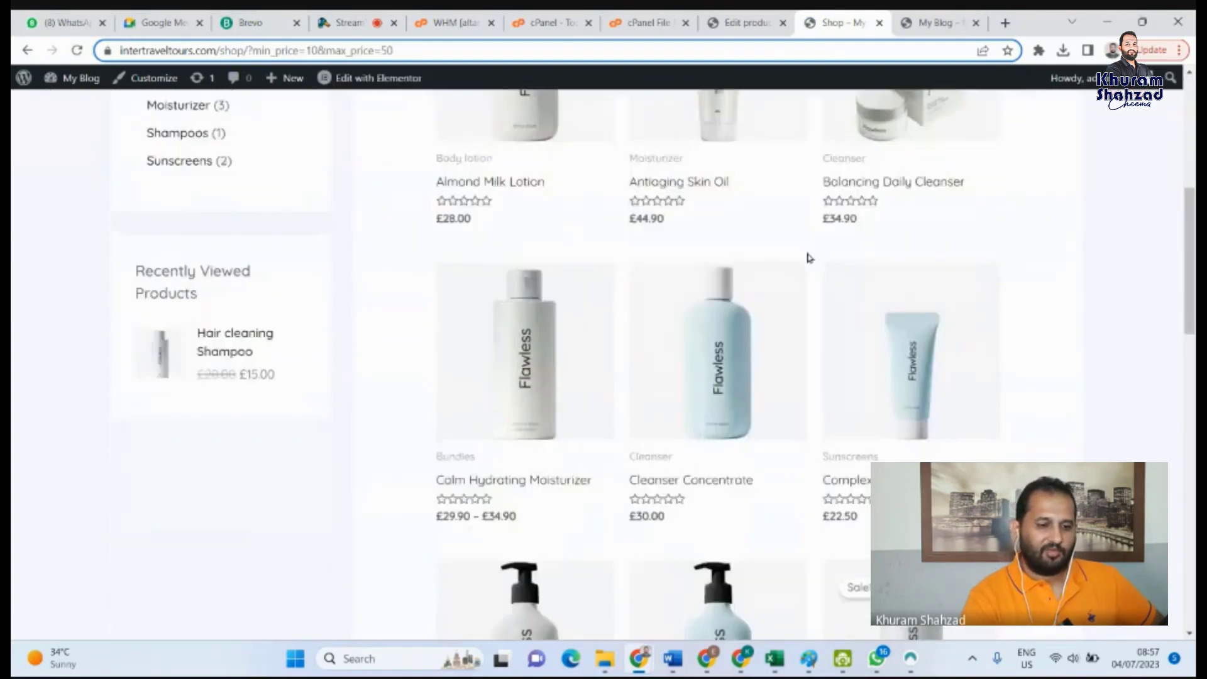
scroll(810, 258, down, 15)
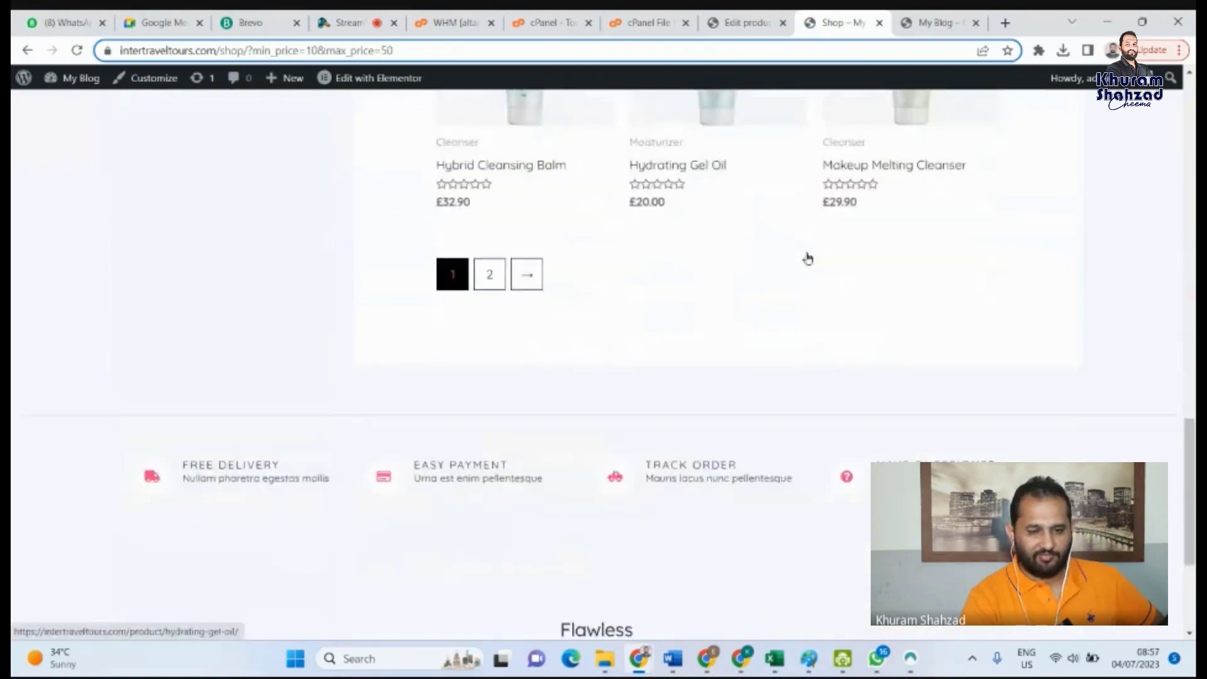
scroll(808, 258, up, 20)
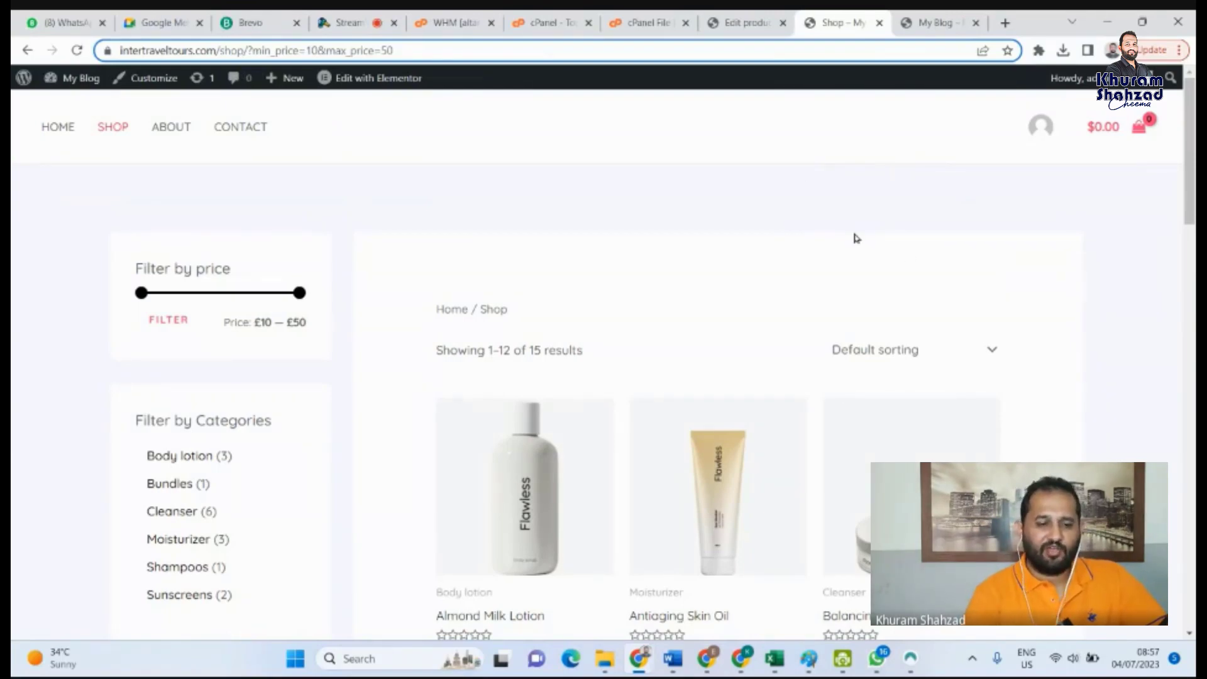
click(176, 512)
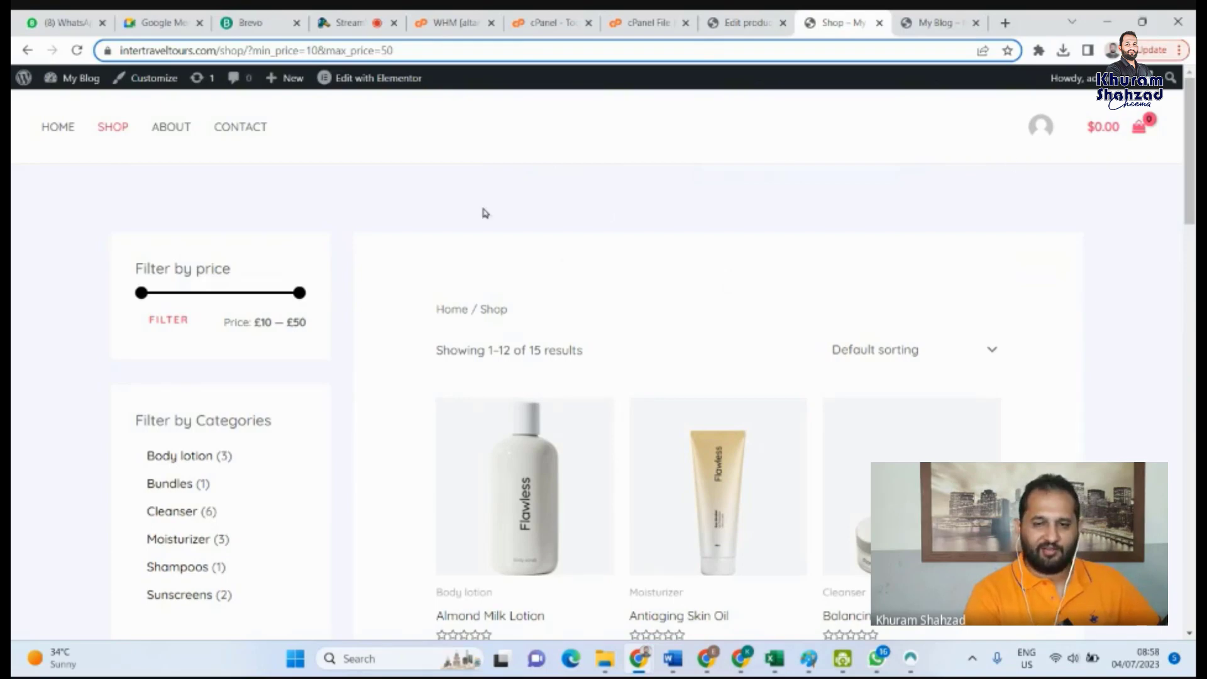
Return to the product editor and review the short description, reviews, categories and product tags sections
click(748, 20)
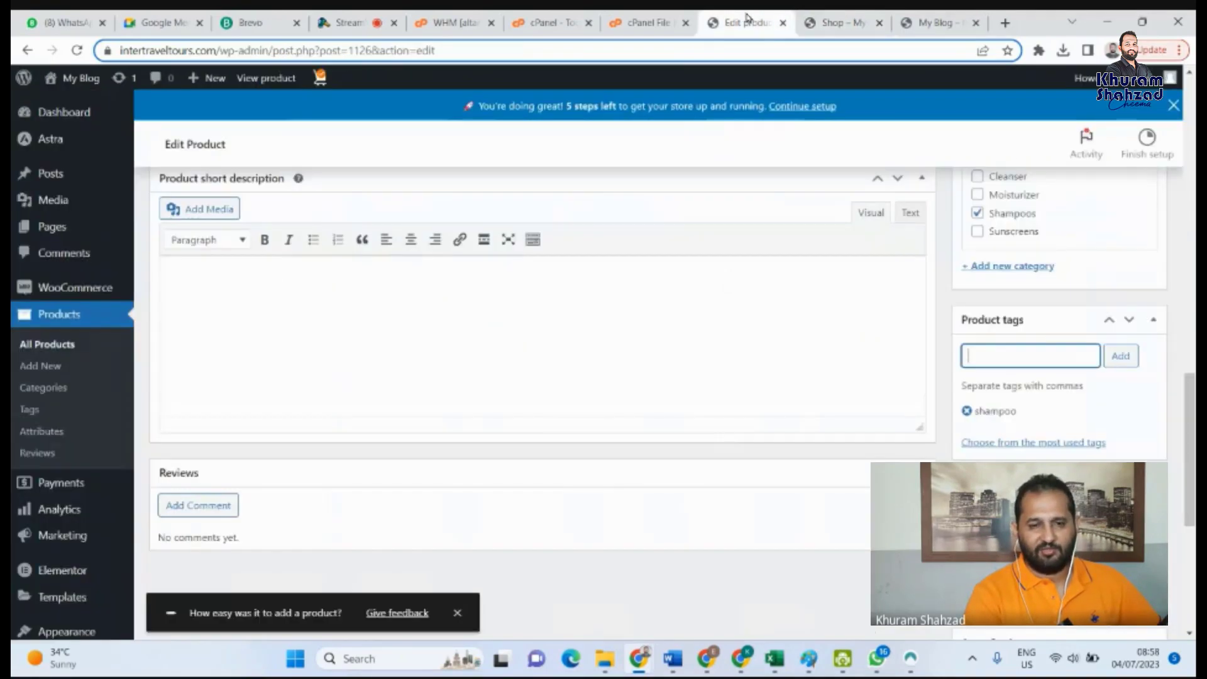
scroll(611, 380, down, 4)
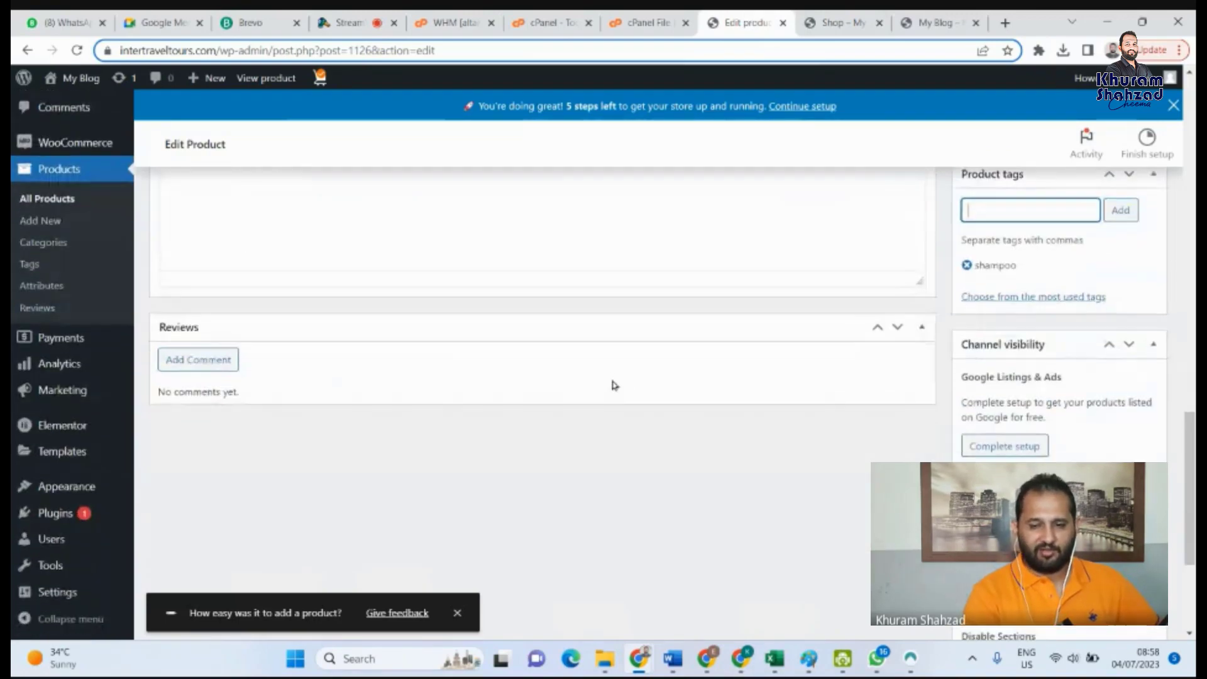
scroll(614, 385, up, 6)
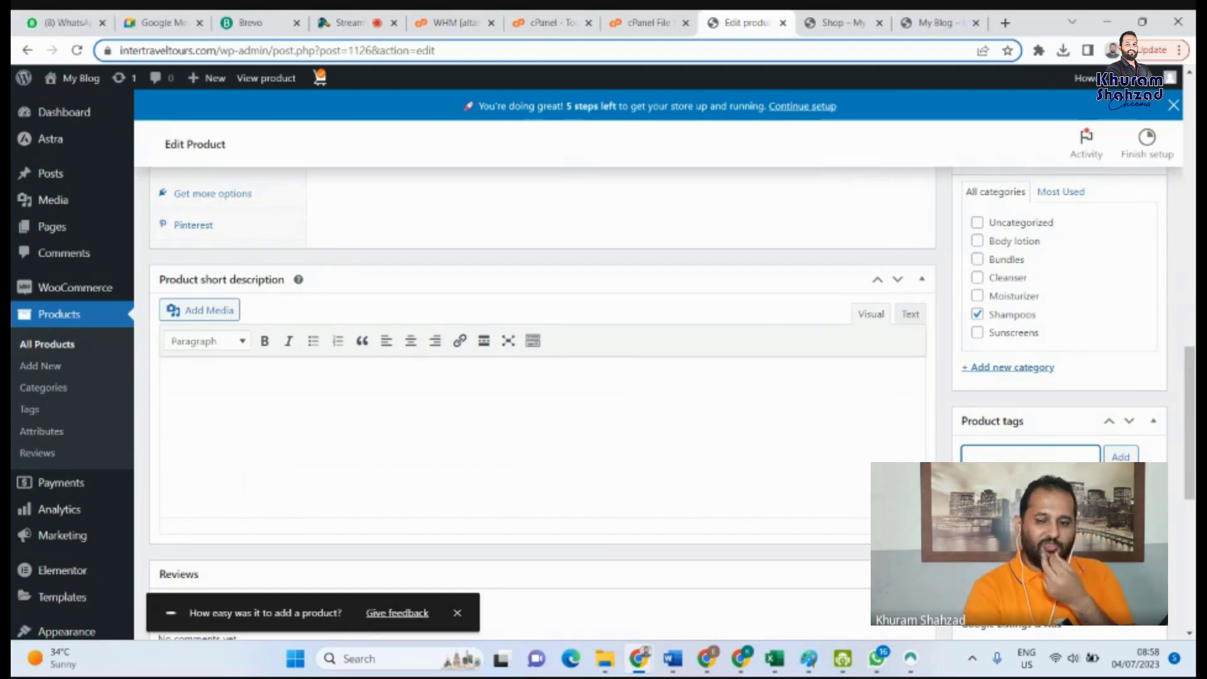
scroll(753, 467, down, 1)
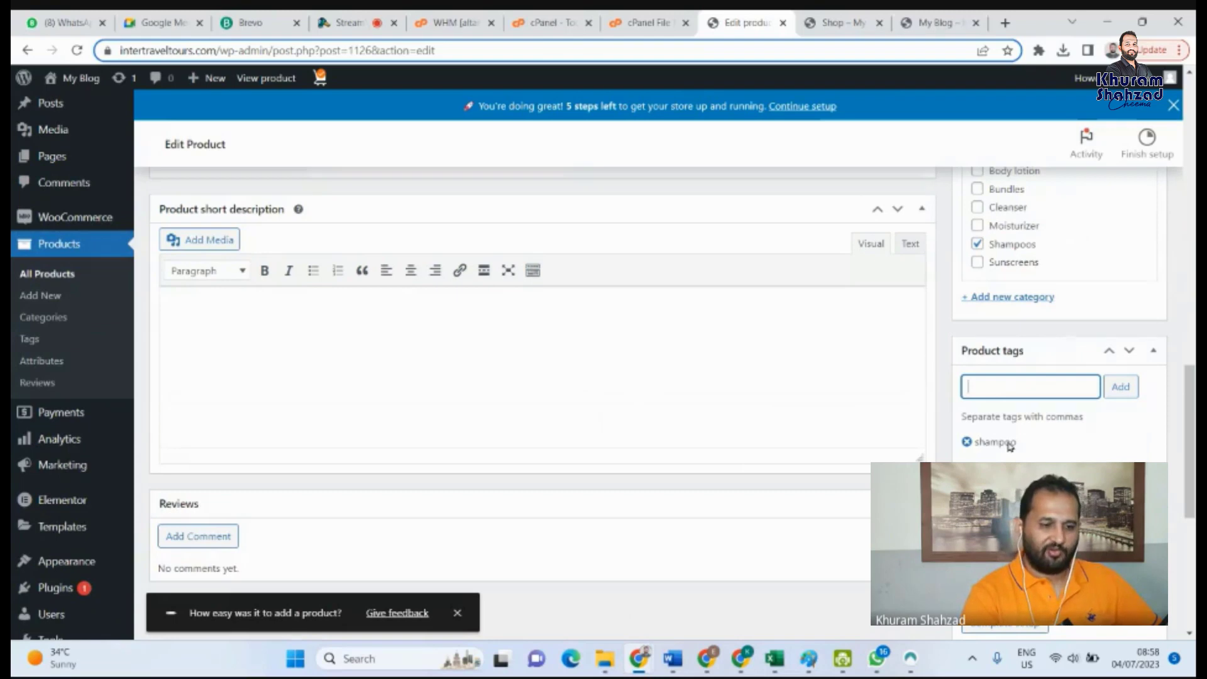
scroll(150, 404, down, 1)
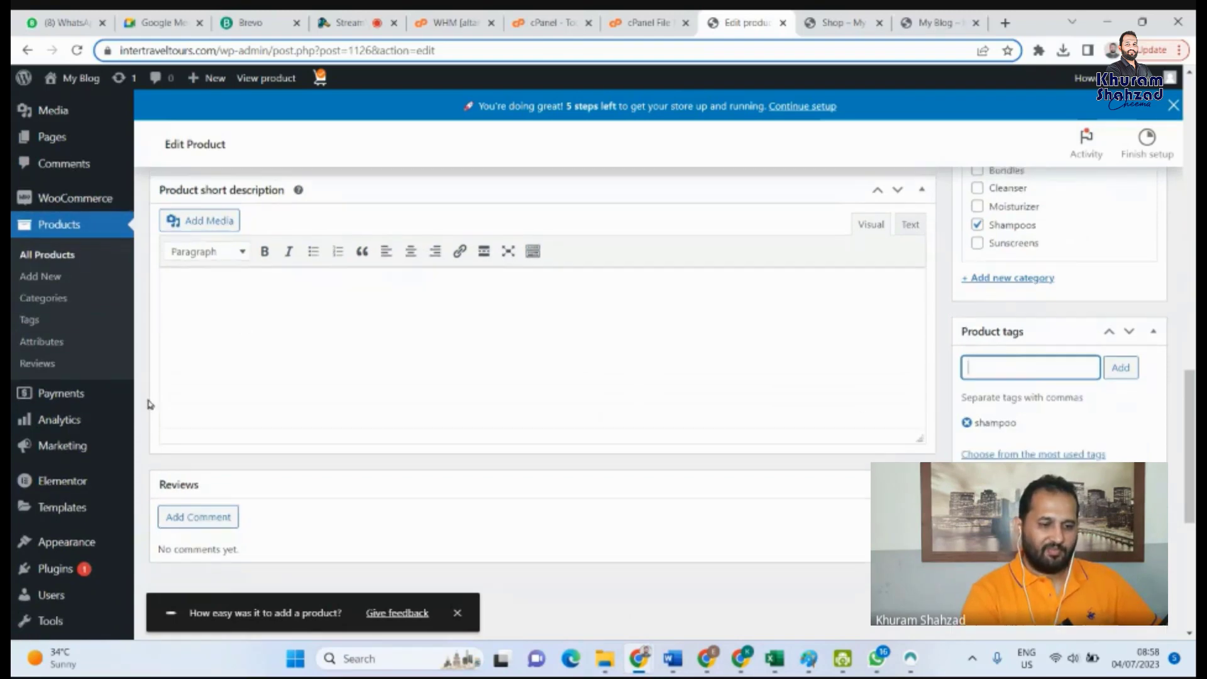
Open the store's product reviews management page and examine its filters and review list
click(39, 369)
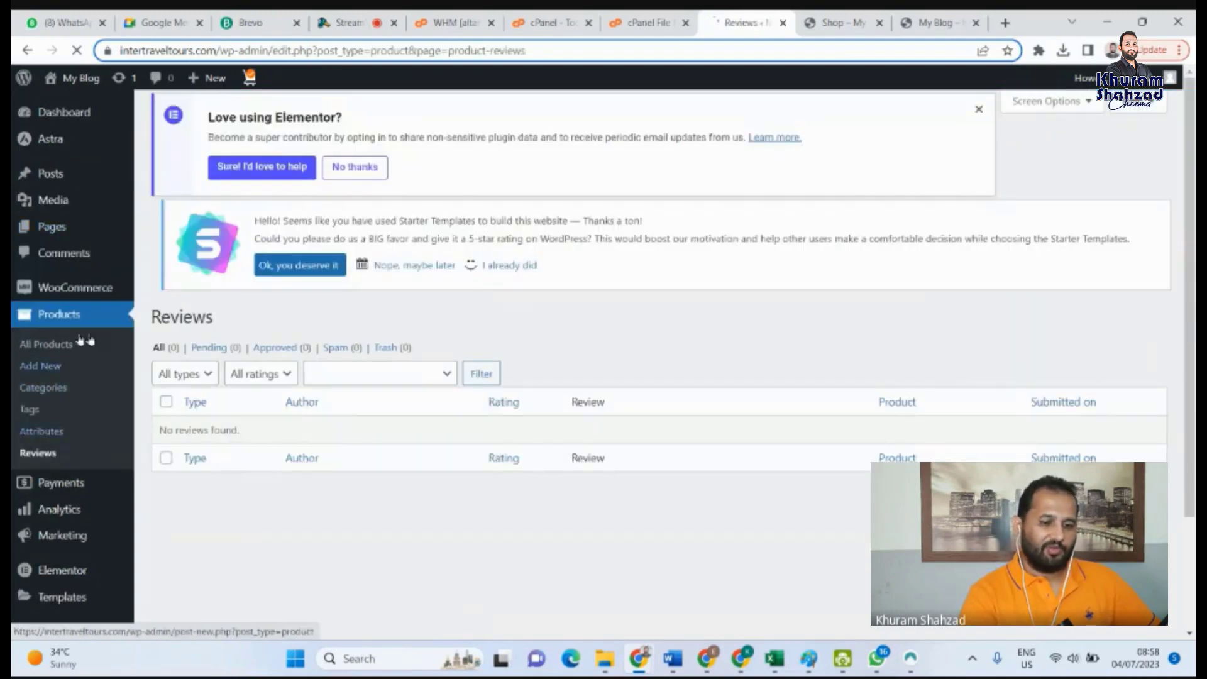
scroll(297, 464, down, 2)
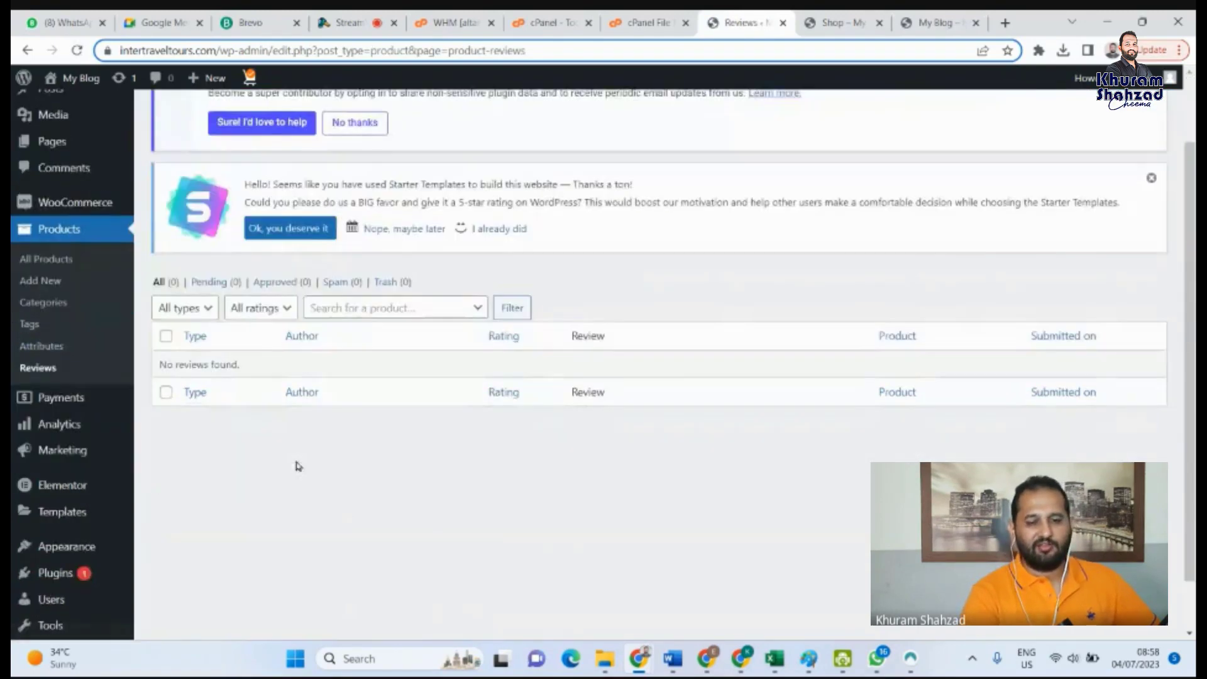
scroll(298, 466, down, 1)
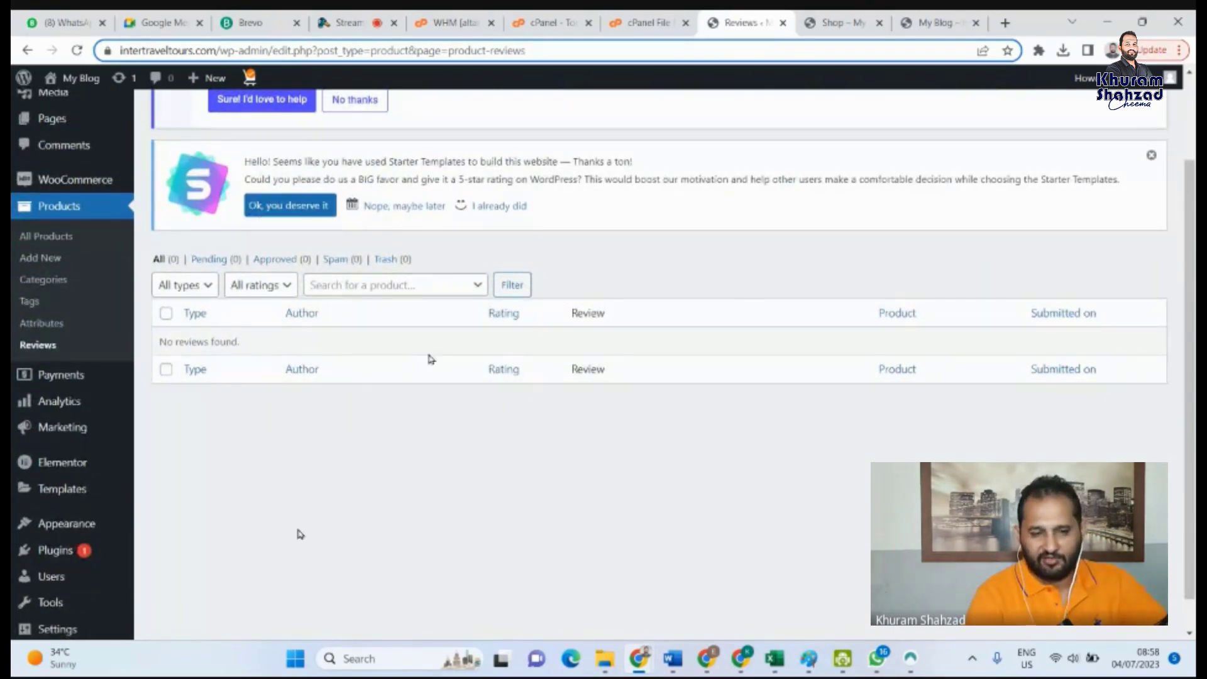
scroll(314, 523, down, 1)
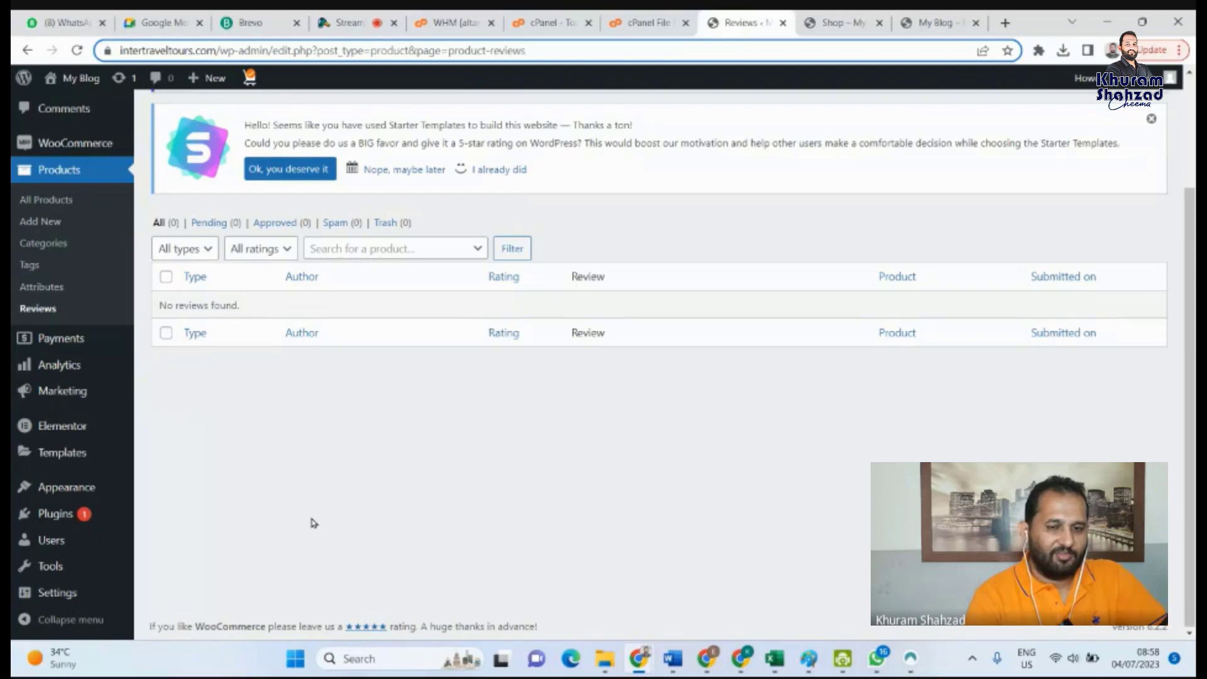
scroll(314, 522, up, 4)
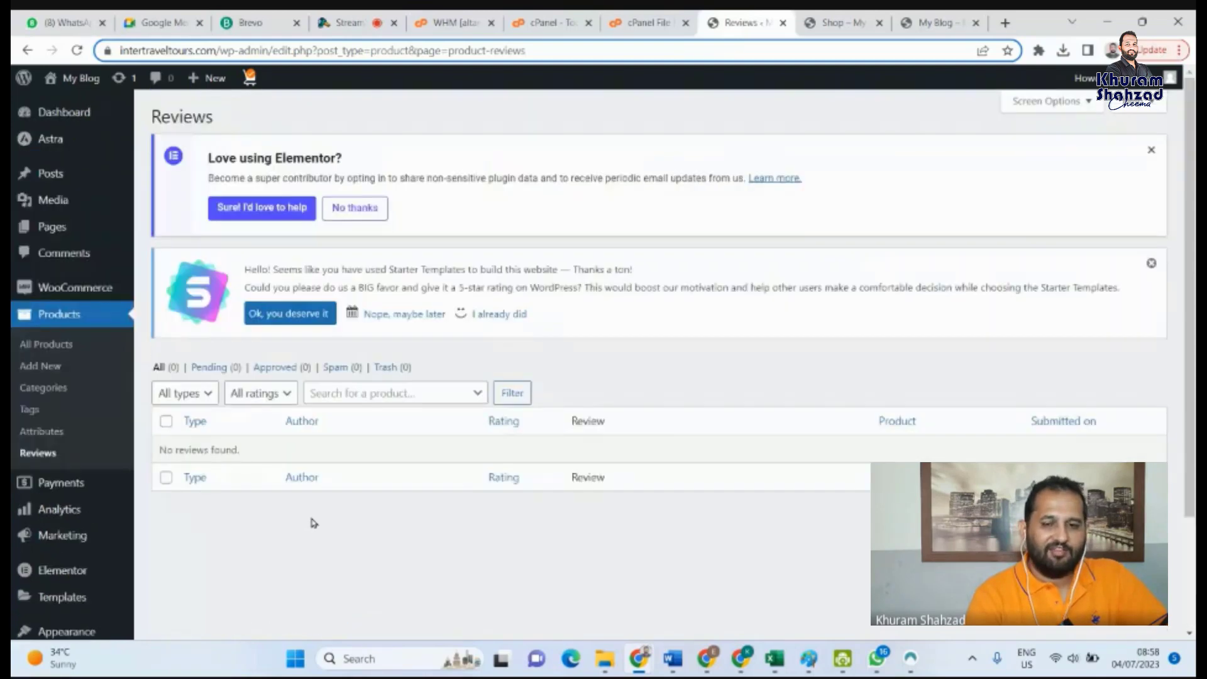
Search the web for Trustpilot in a new browser tab and open the Trustpilot website
click(1006, 24)
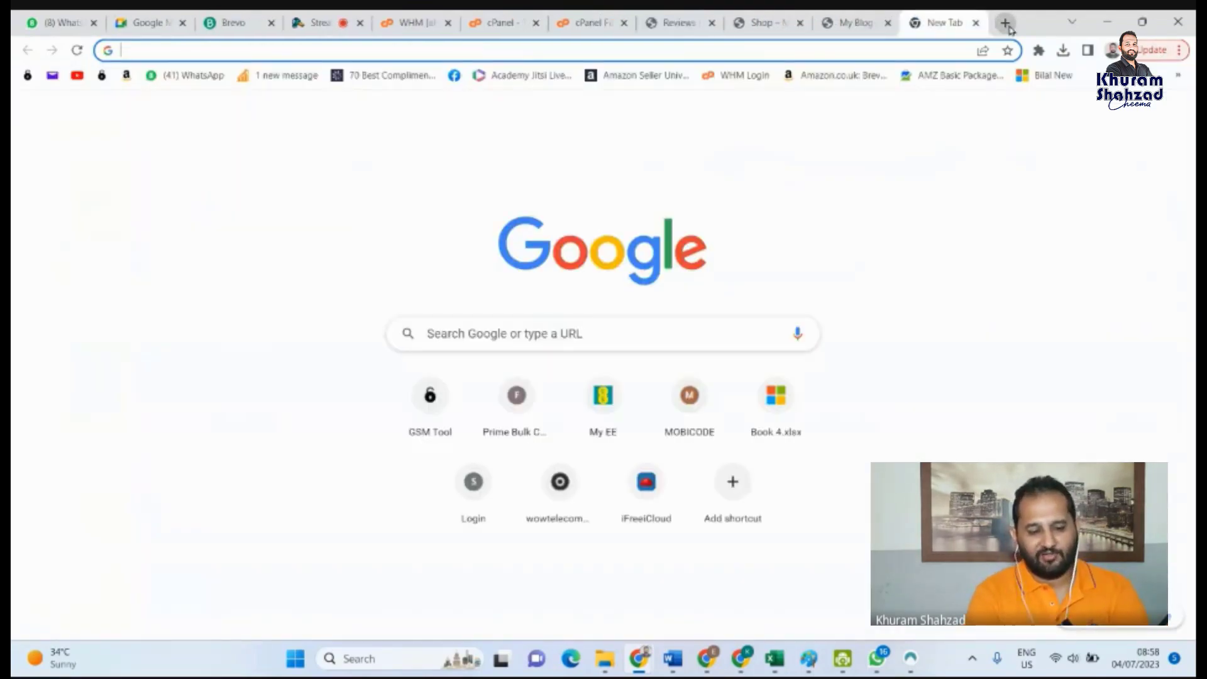
click(844, 49)
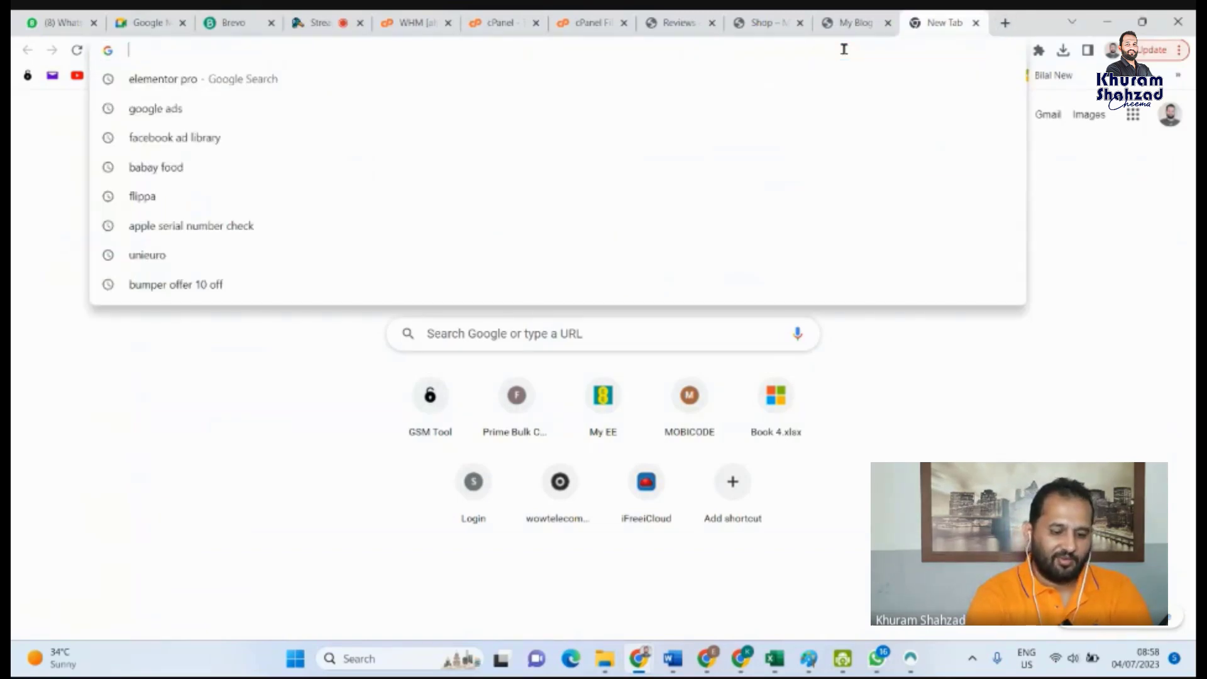
text(trust)
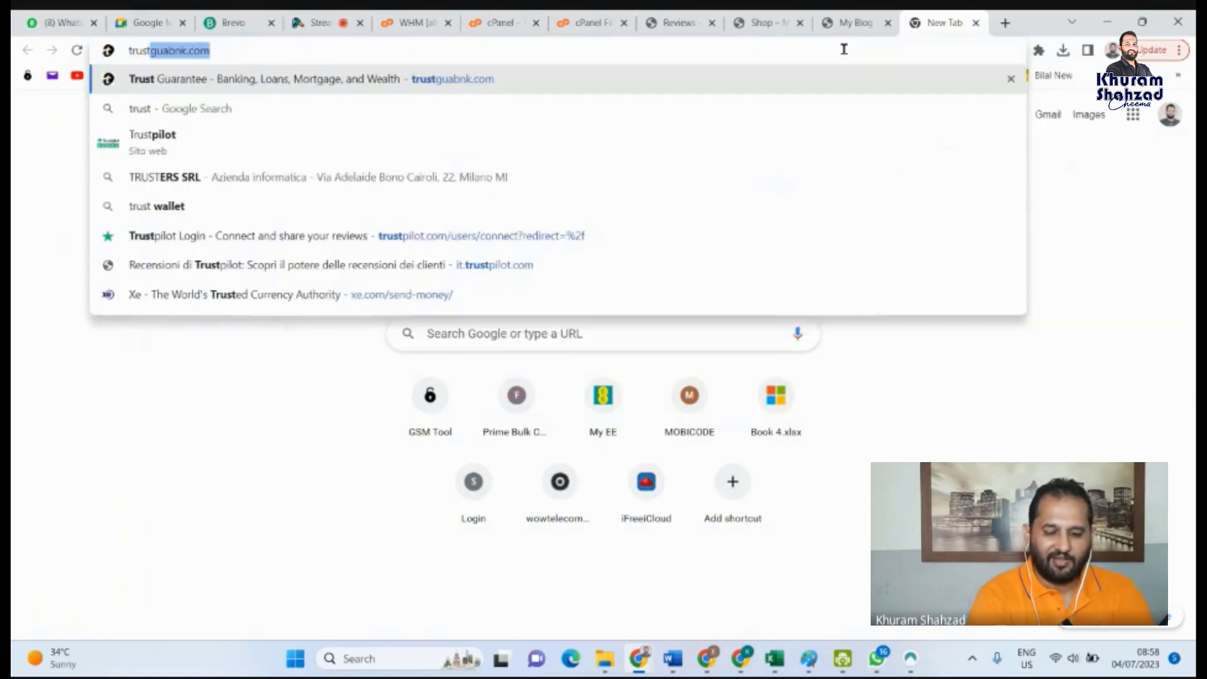
text( p)
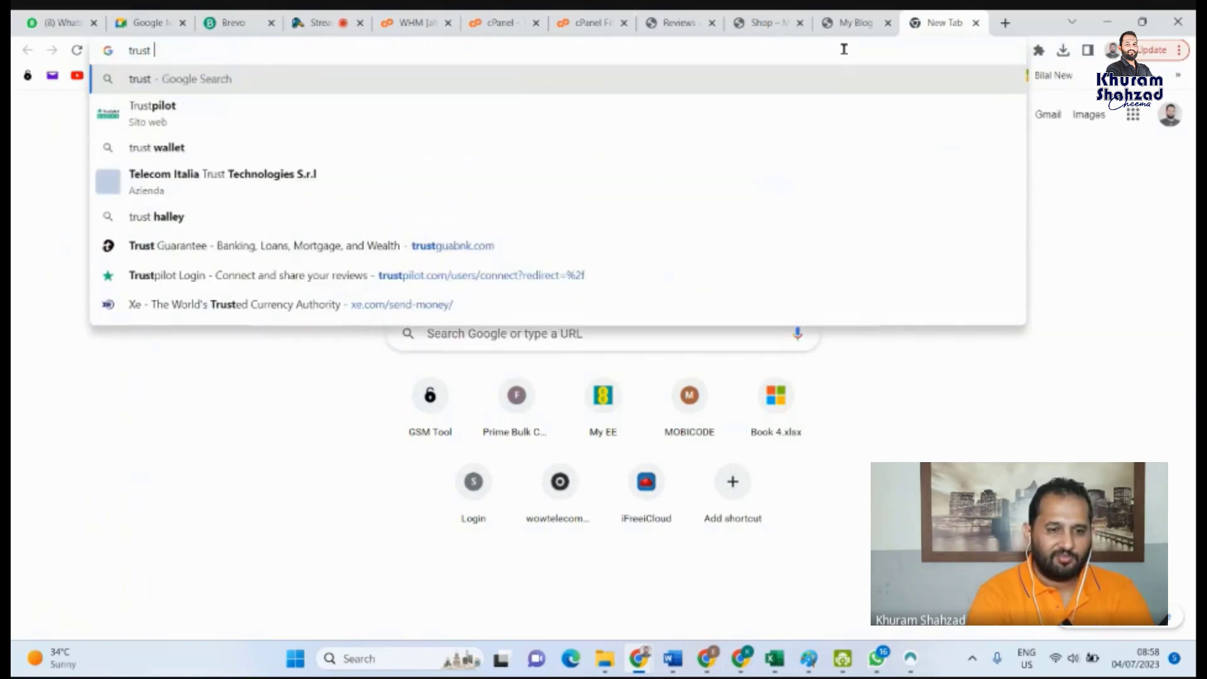
click(278, 127)
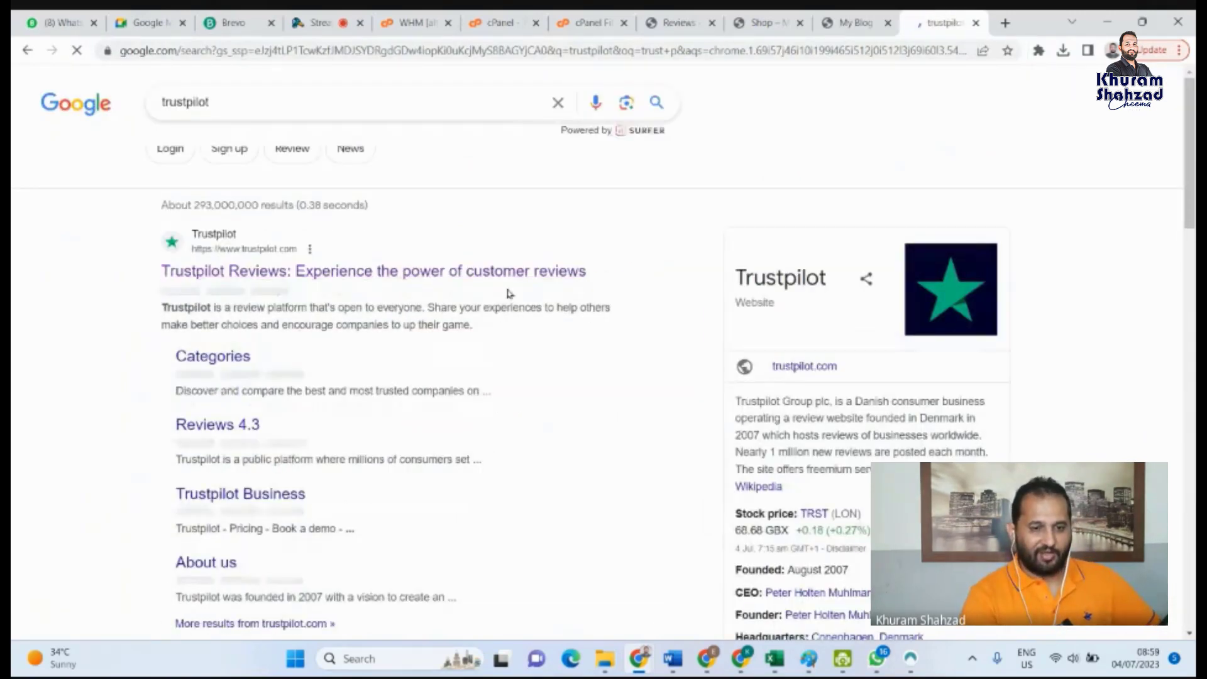
click(381, 272)
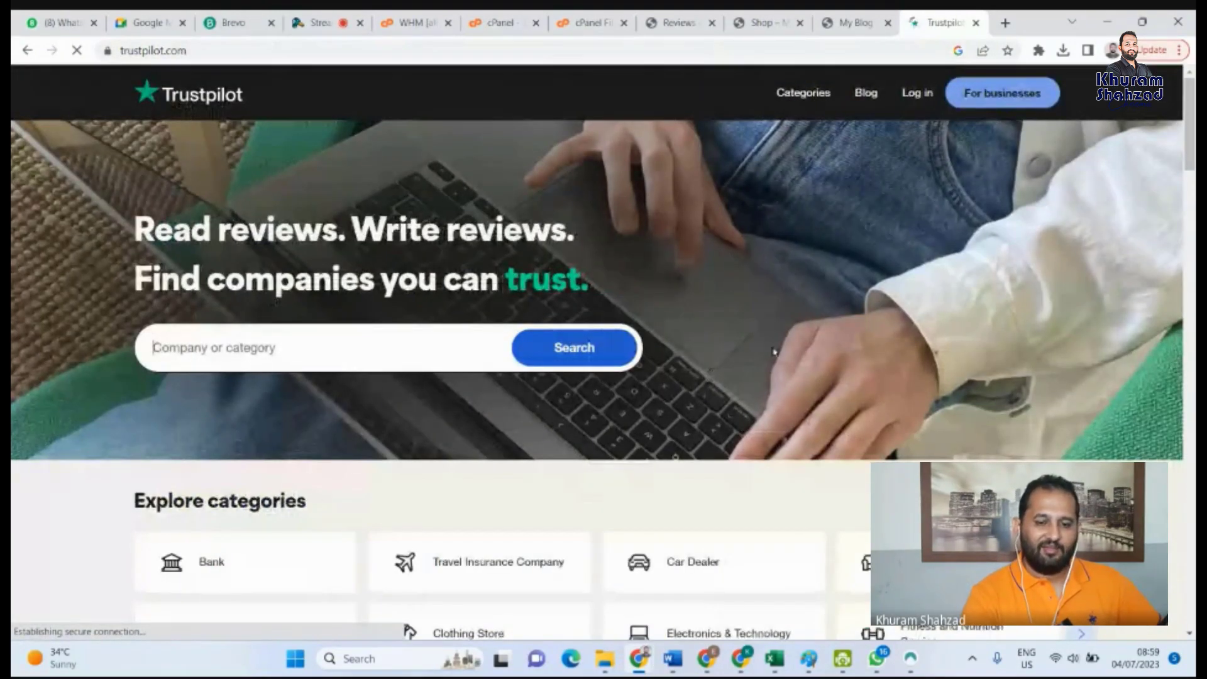
Look through the Trustpilot home page's categories and recent reviews, and close the site to return to the product reviews page
scroll(774, 351, down, 4)
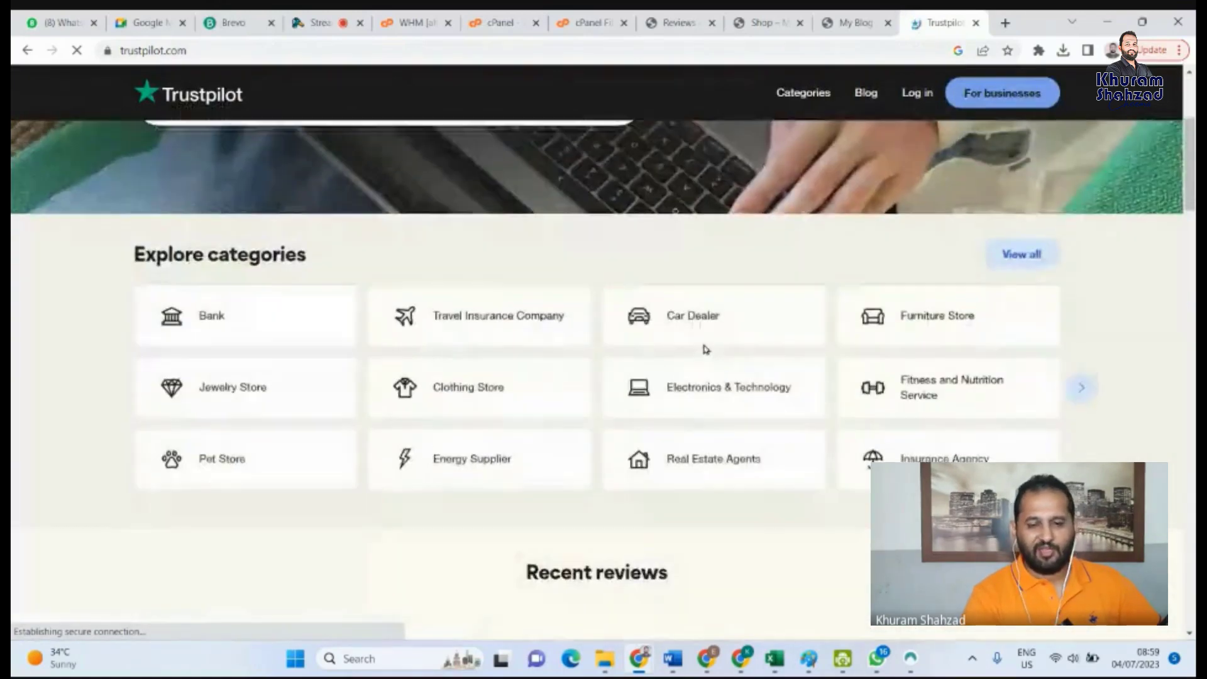
scroll(705, 349, down, 6)
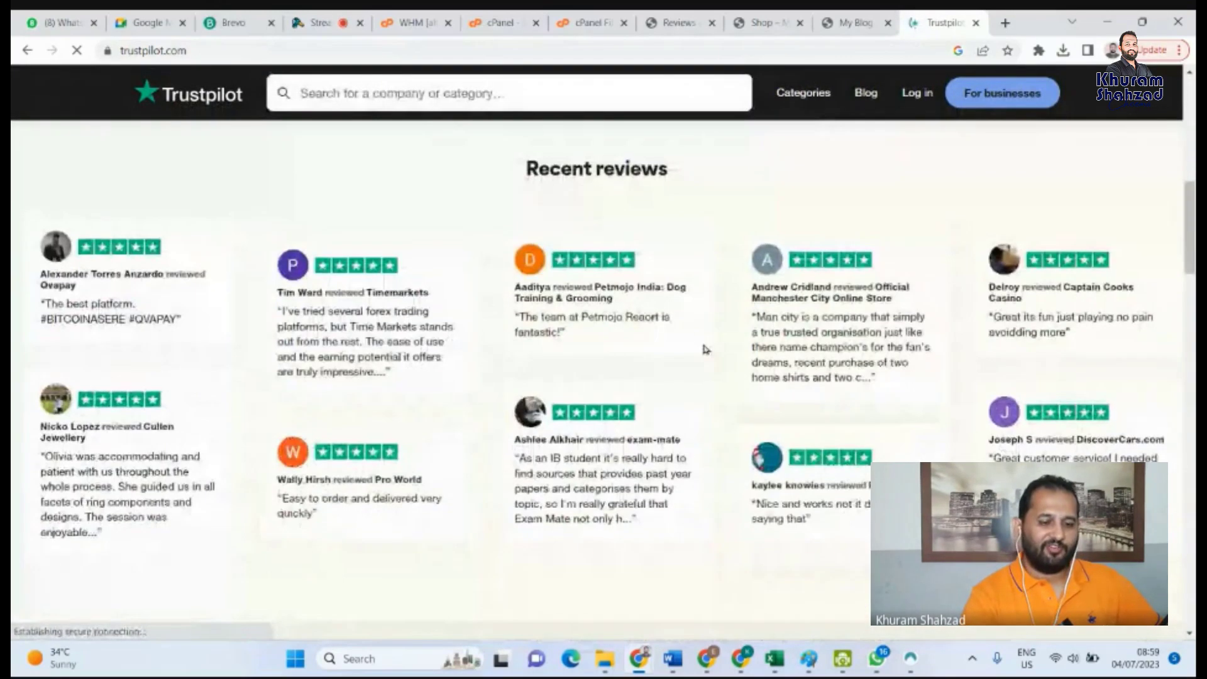
scroll(705, 348, up, 10)
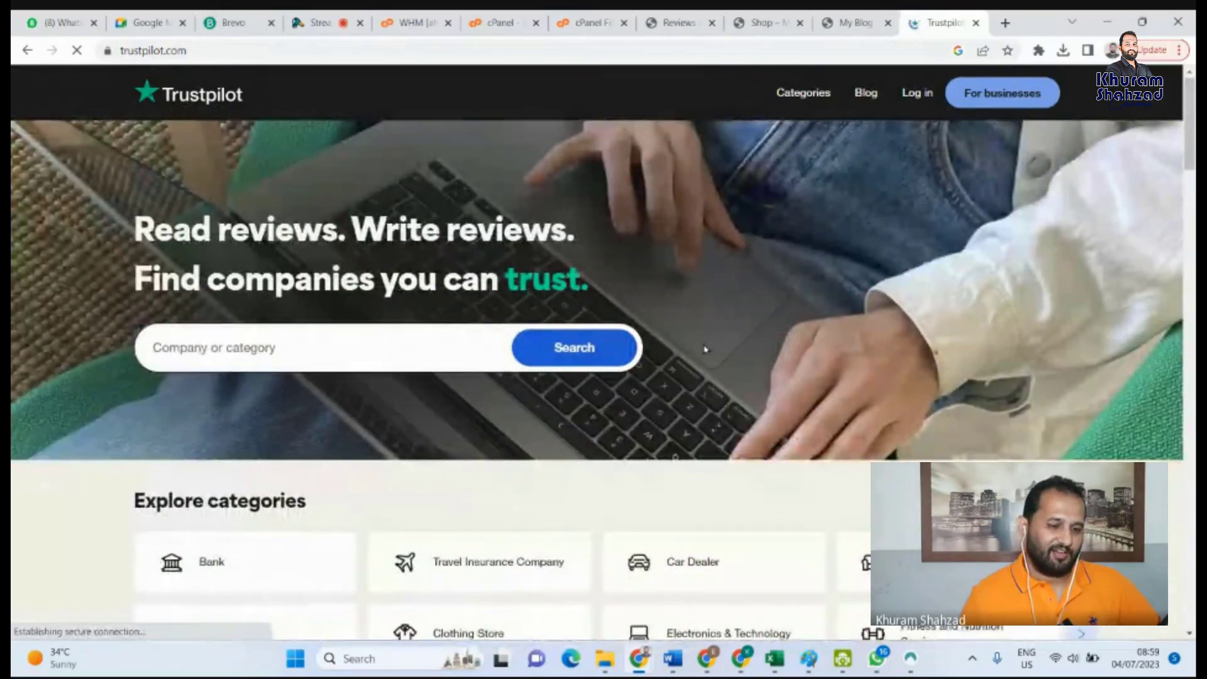
click(176, 97)
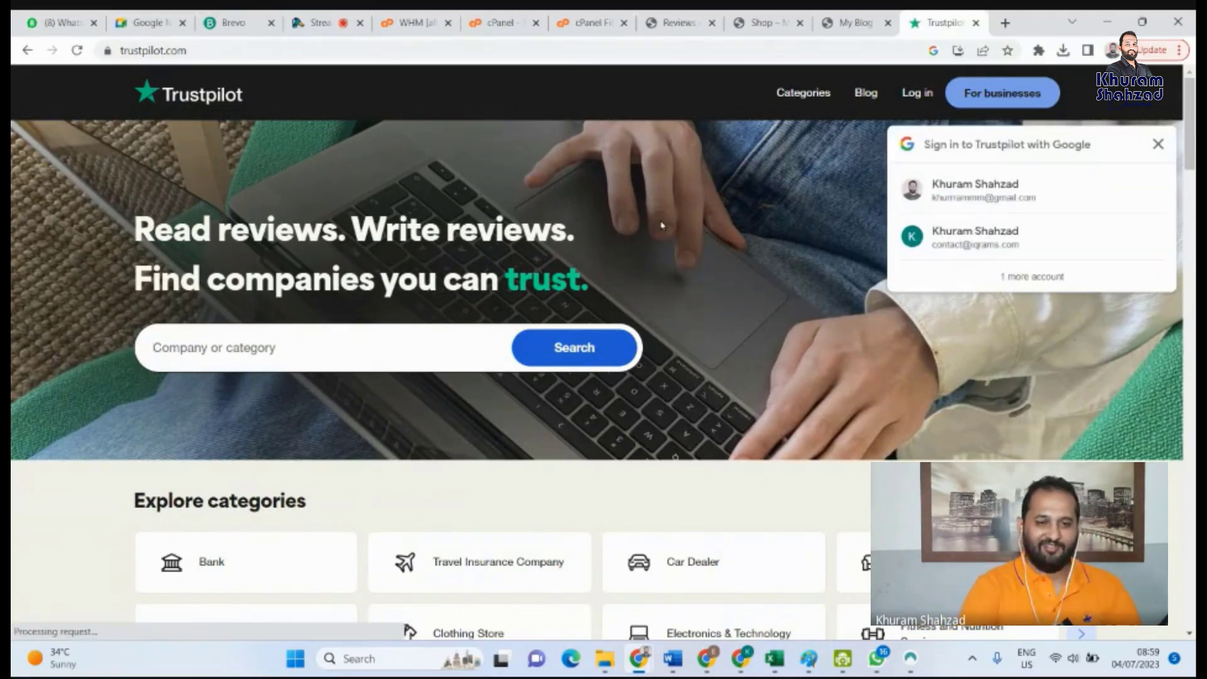
click(975, 24)
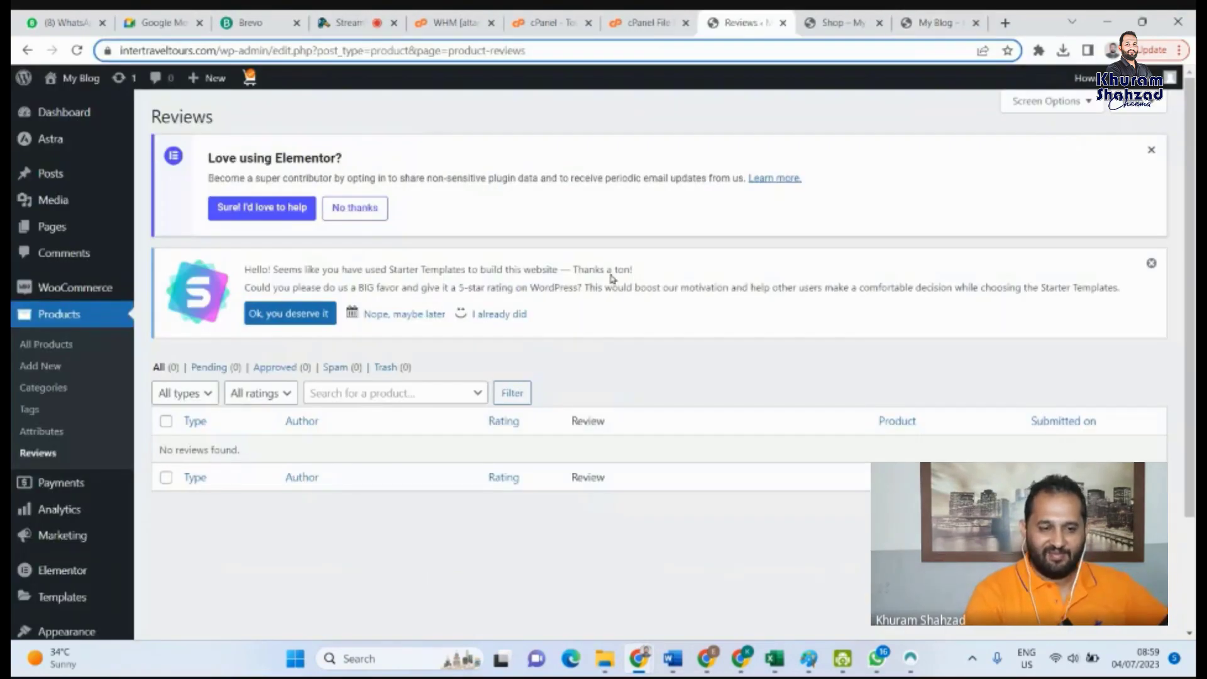
scroll(50, 441, down, 1)
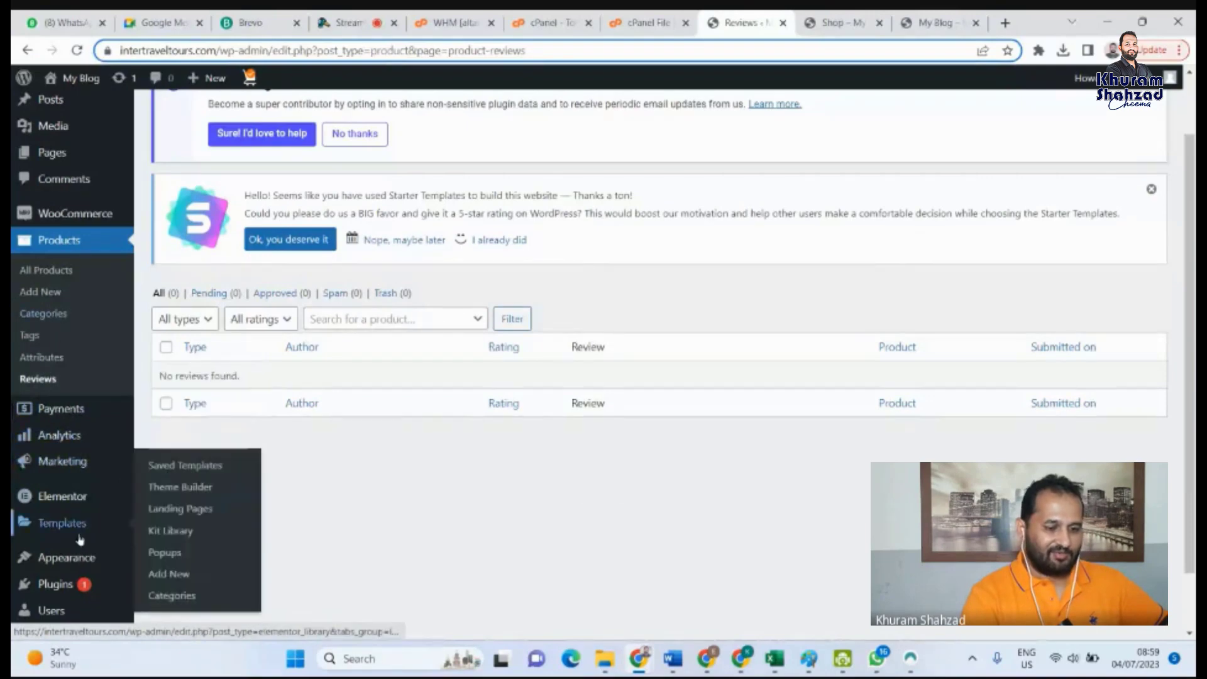
scroll(79, 535, down, 1)
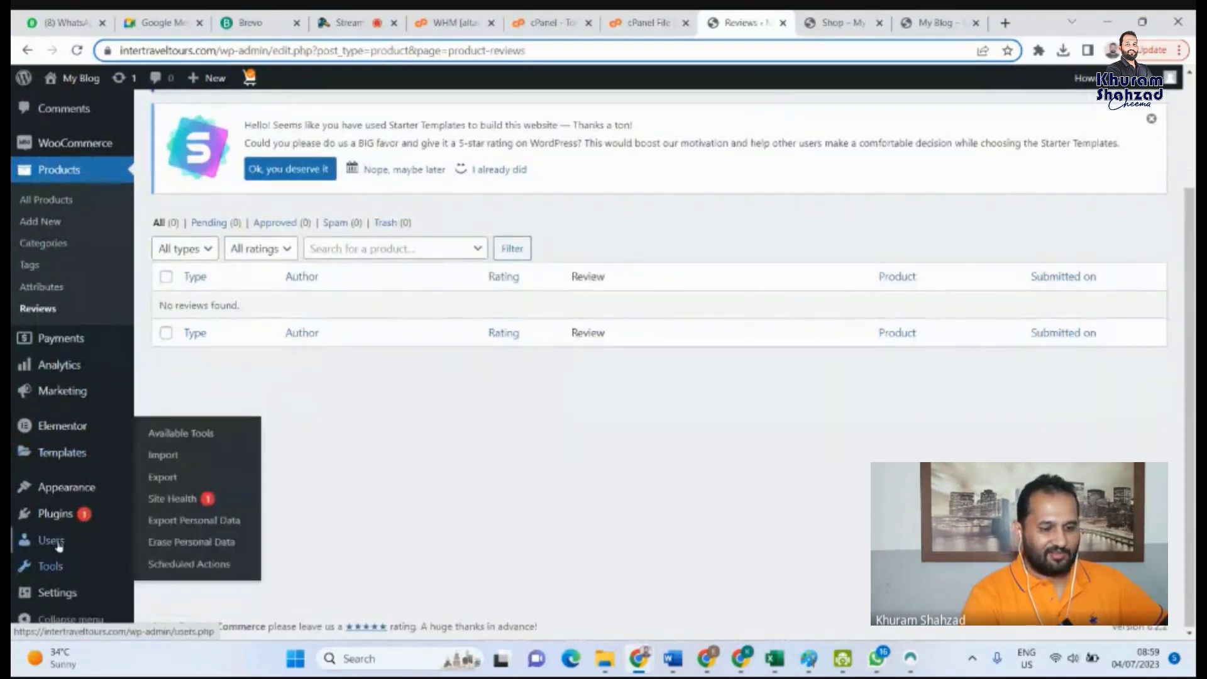
mouse_move(59, 542)
scroll(56, 472, up, 2)
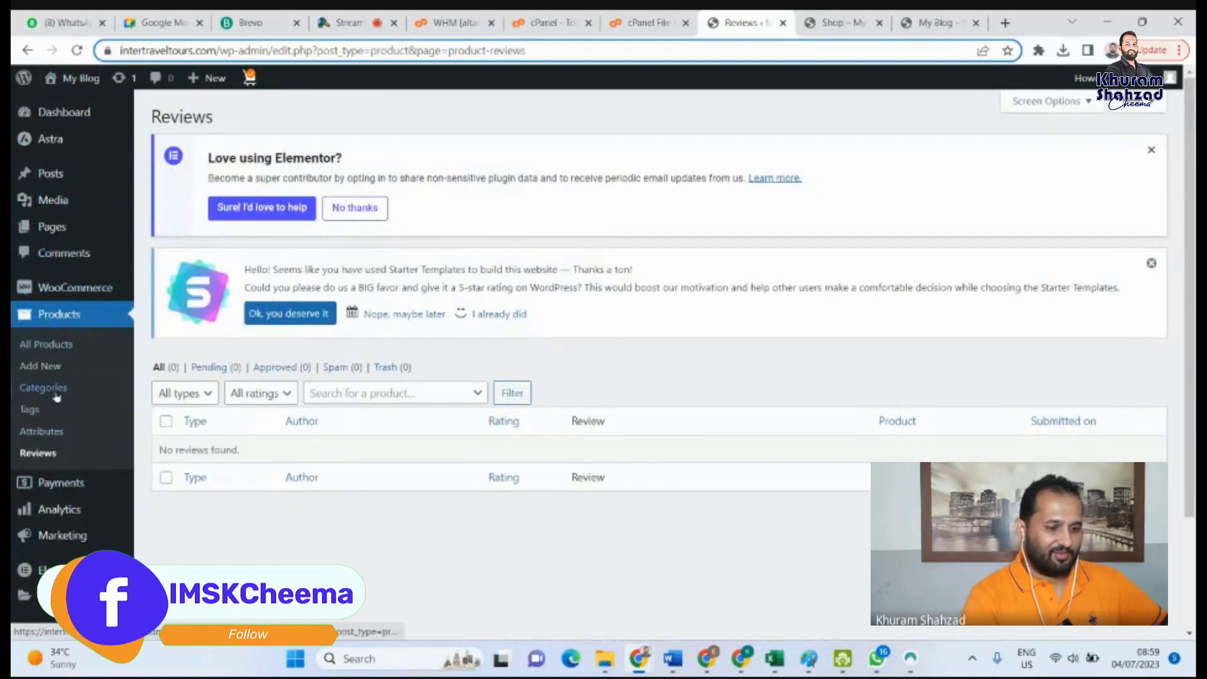
scroll(306, 501, down, 2)
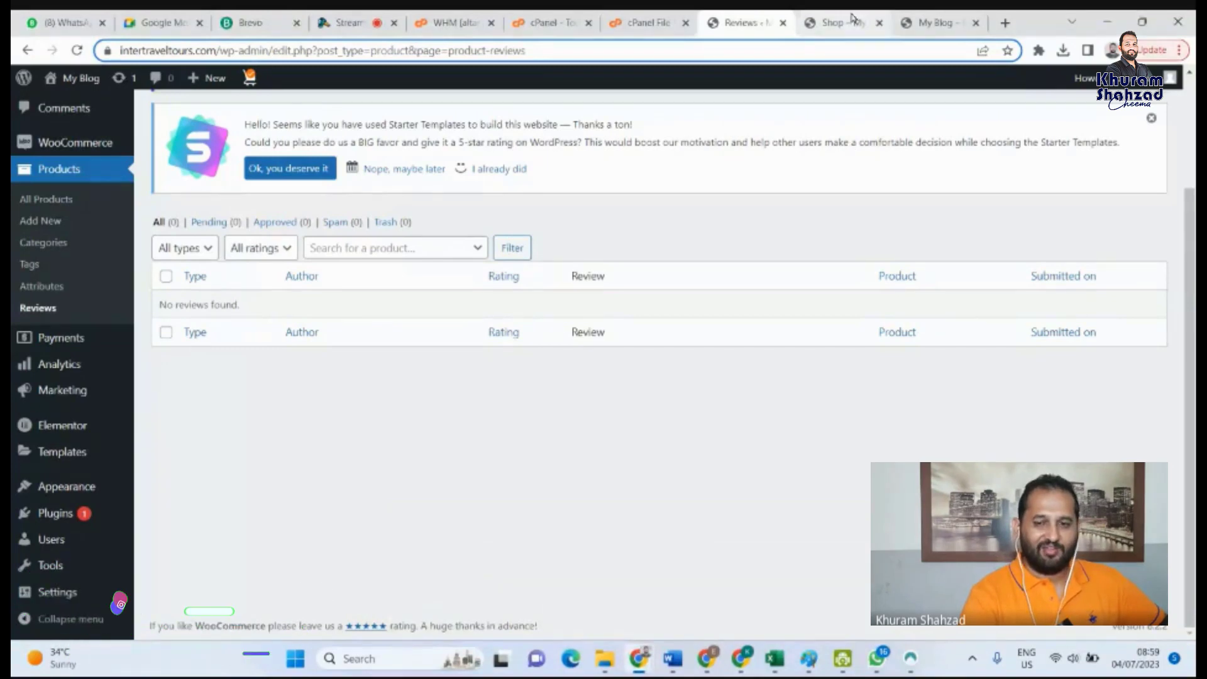
Close the store's shop and home page tabs, leaving the product reviews management page open
click(882, 24)
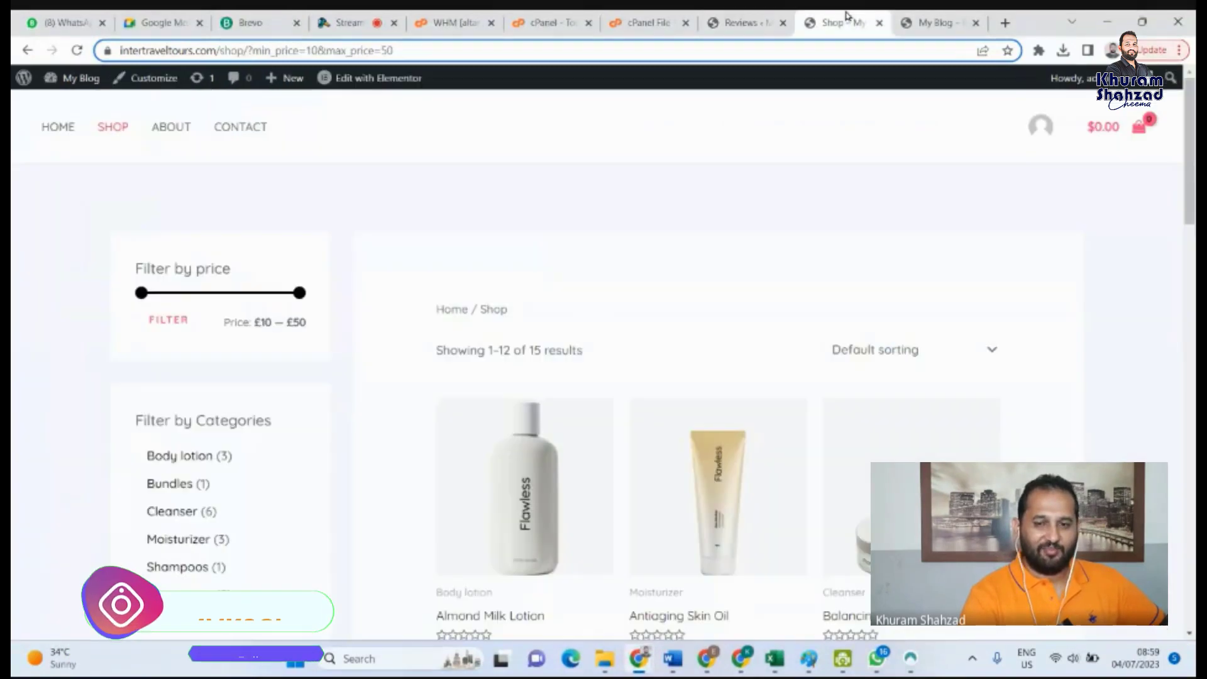
click(881, 24)
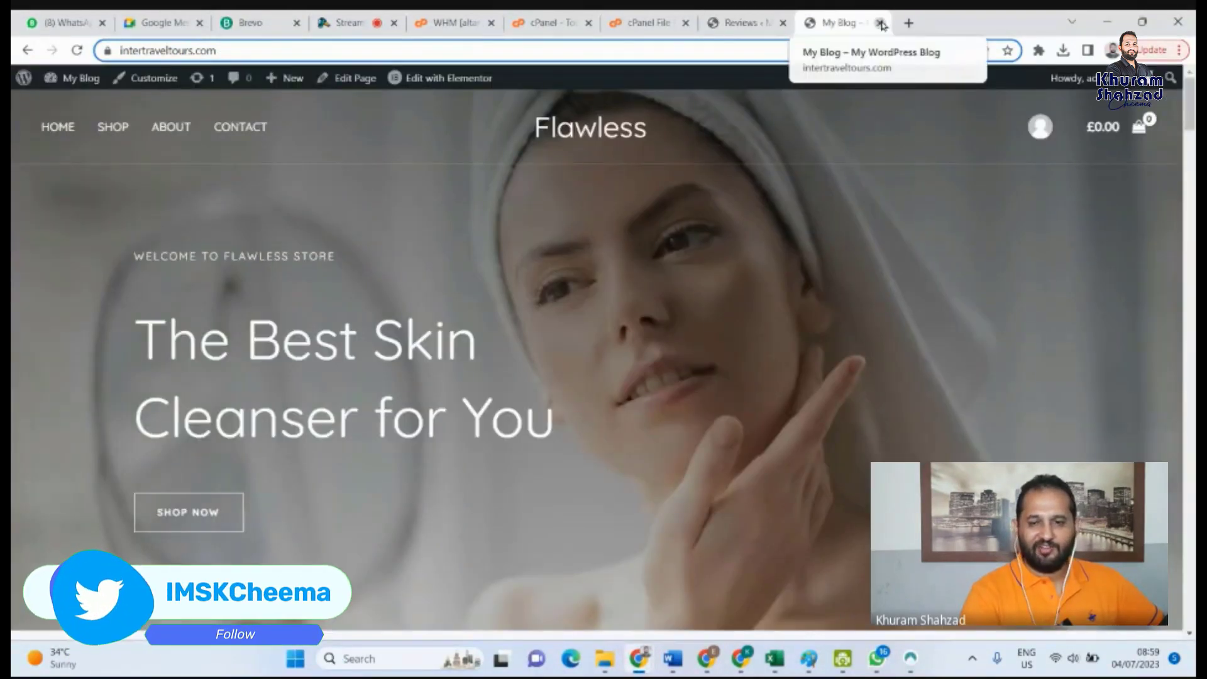
click(880, 24)
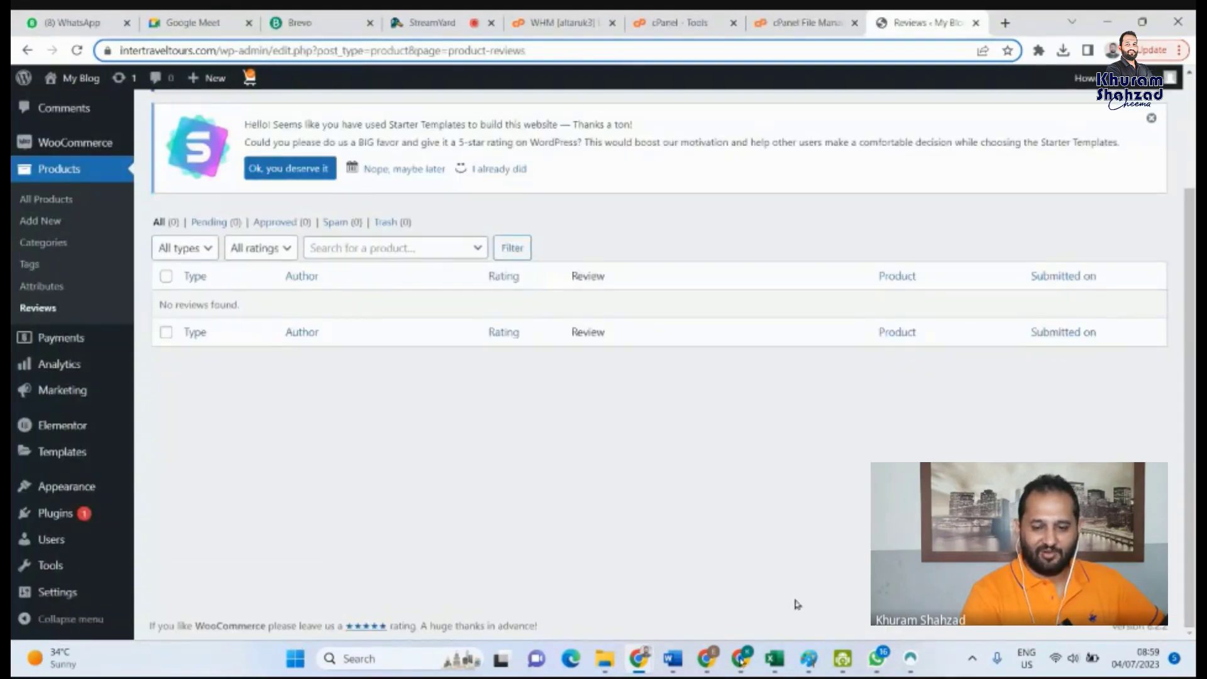